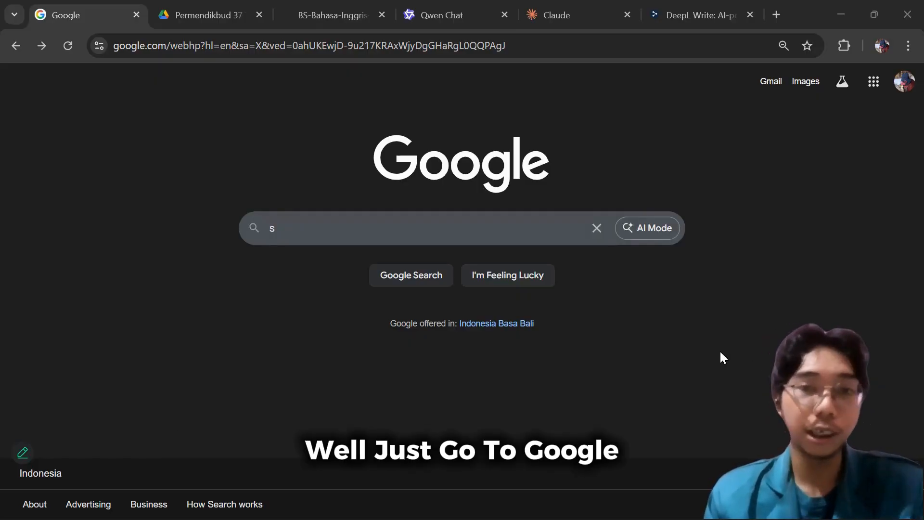
# Search Google for "syllabus".
pyautogui.click(440, 232)
pyautogui.write('sy')
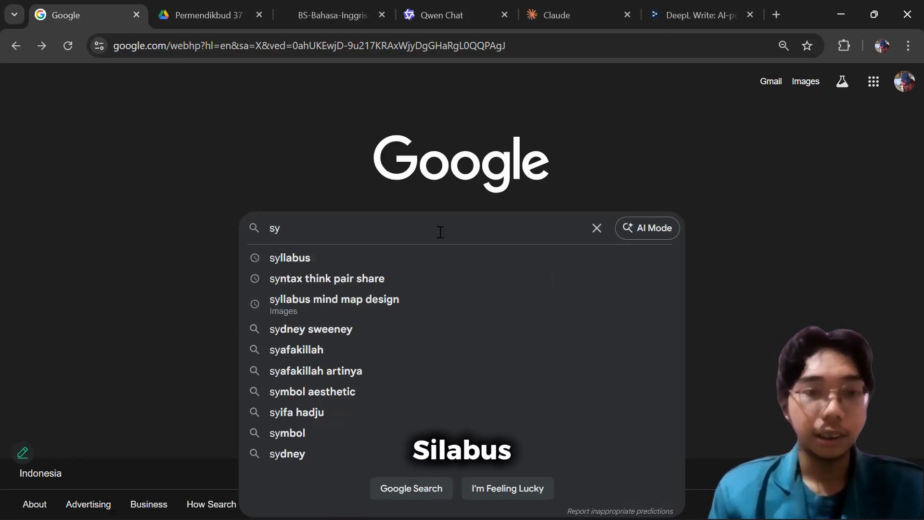
pyautogui.click(423, 260)
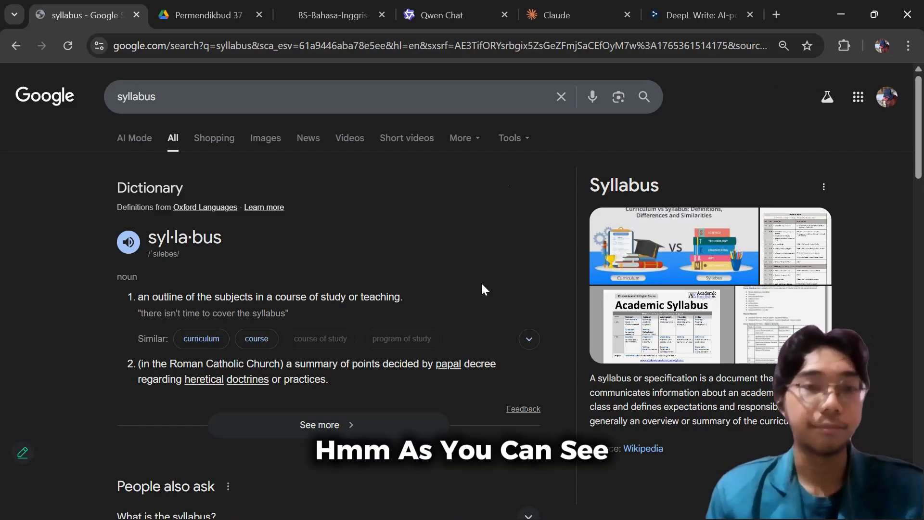
# Review the dictionary definition of syllabus and expand the related question "What is the syllabus?" to read its answer.
pyautogui.scroll(-2, 443, 292)
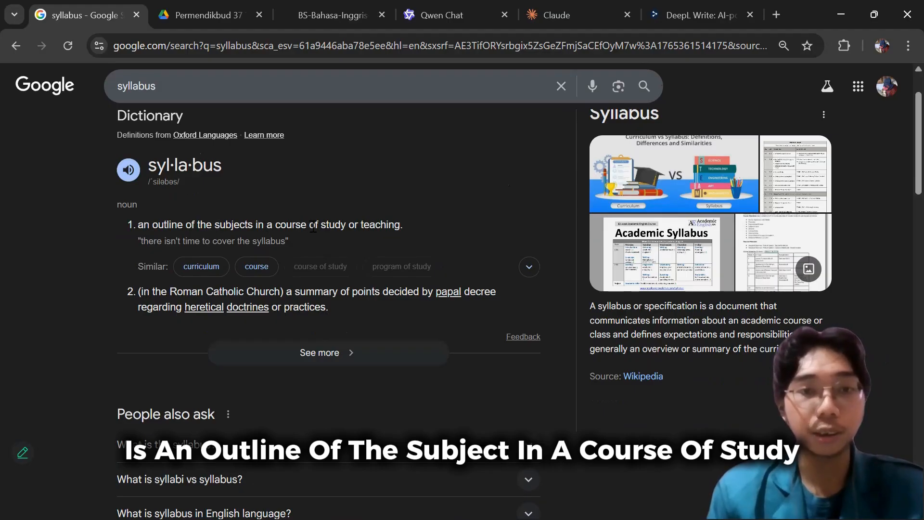
pyautogui.scroll(-4, 307, 312)
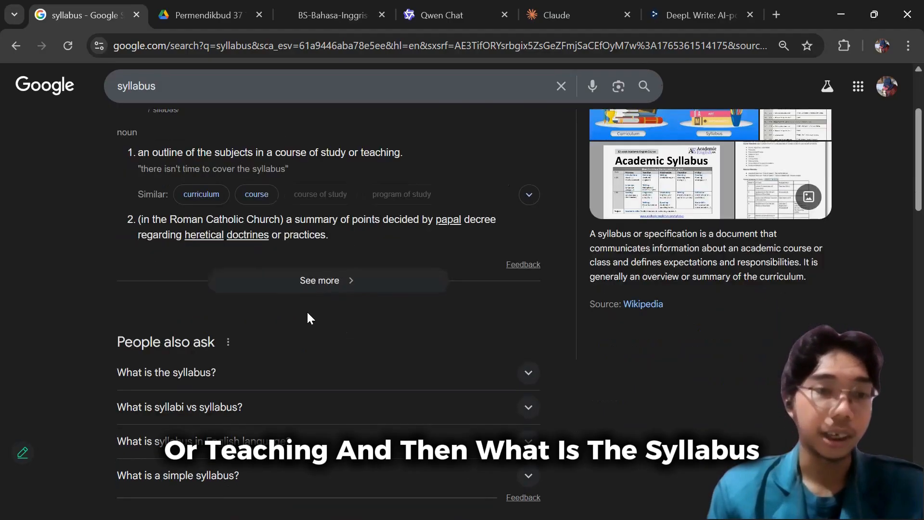
pyautogui.click(258, 302)
pyautogui.scroll(-1, 258, 302)
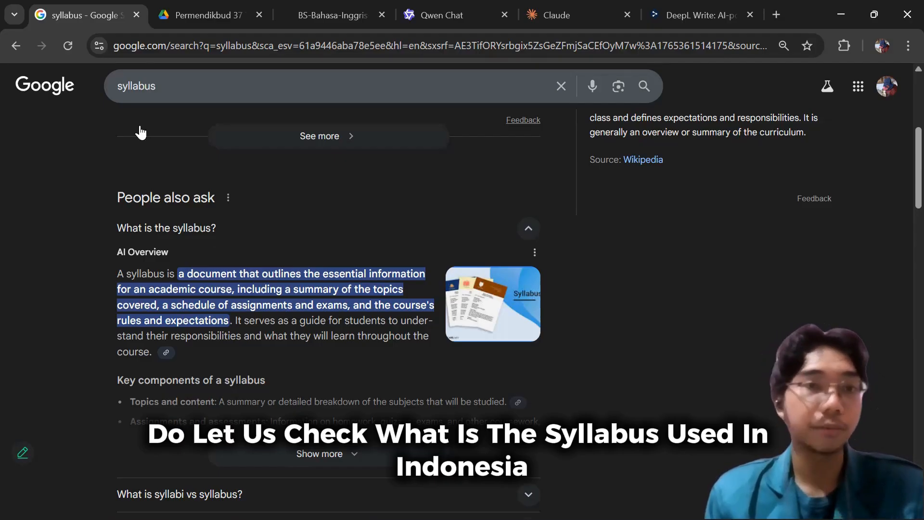
# In the open Permendikbud 37 Tahun 2018 PDF, find "bahasa inggris" and go to the SMA/MA/SMK/MAK competency section.
pyautogui.click(174, 15)
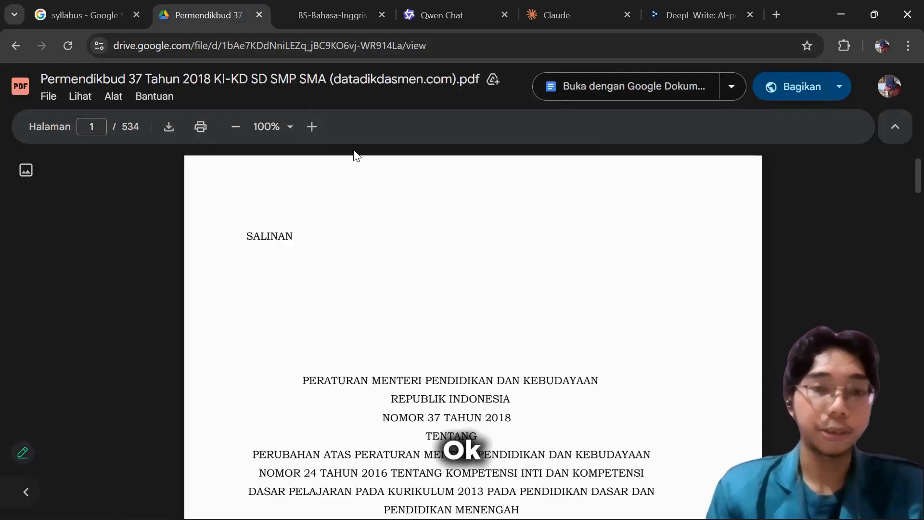
pyautogui.scroll(-3, 618, 216)
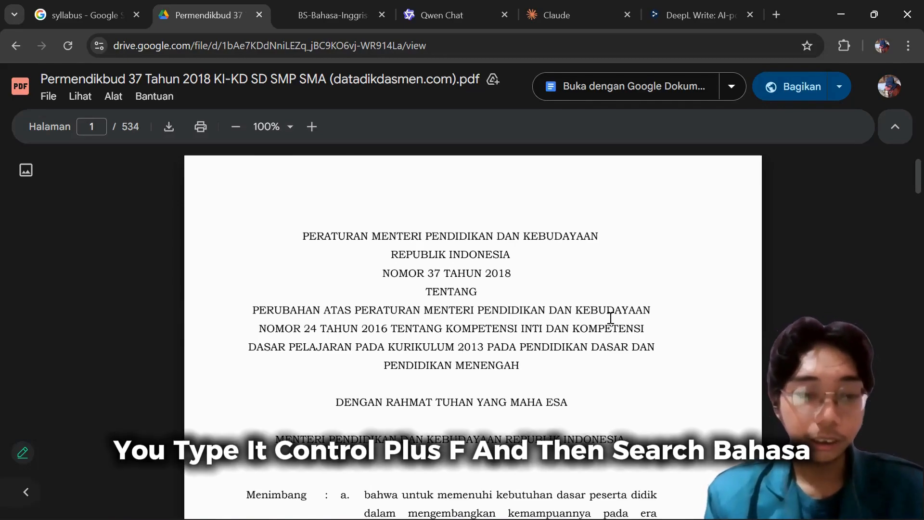
pyautogui.hotkey('ctrl', 'f')
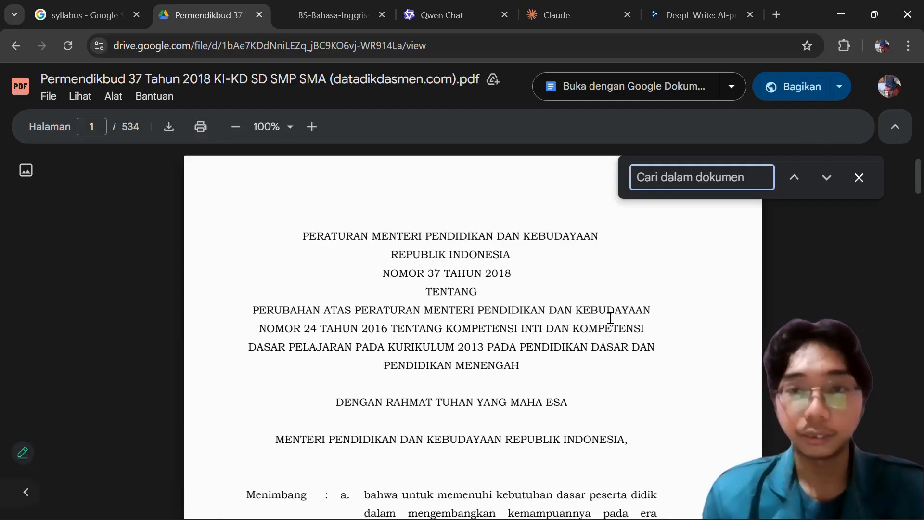
pyautogui.write('bahasa inggris')
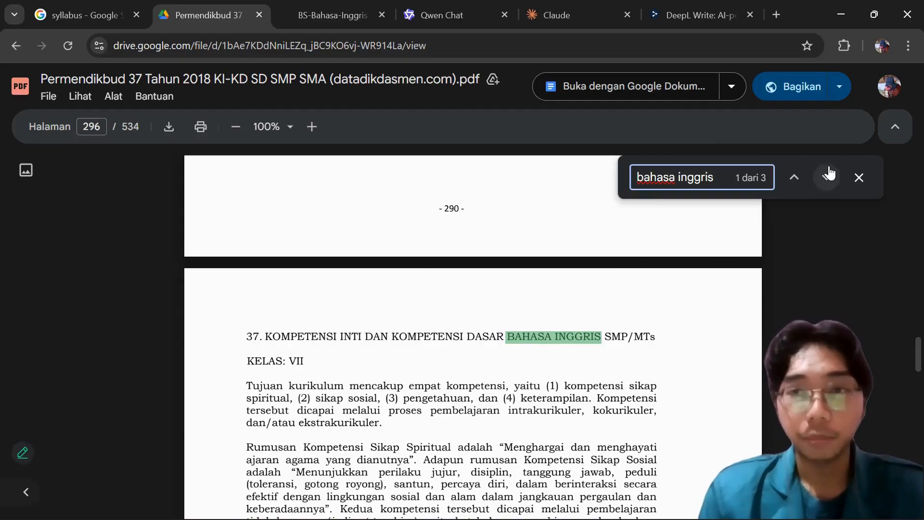
pyautogui.click(829, 173)
pyautogui.scroll(-2, 352, 312)
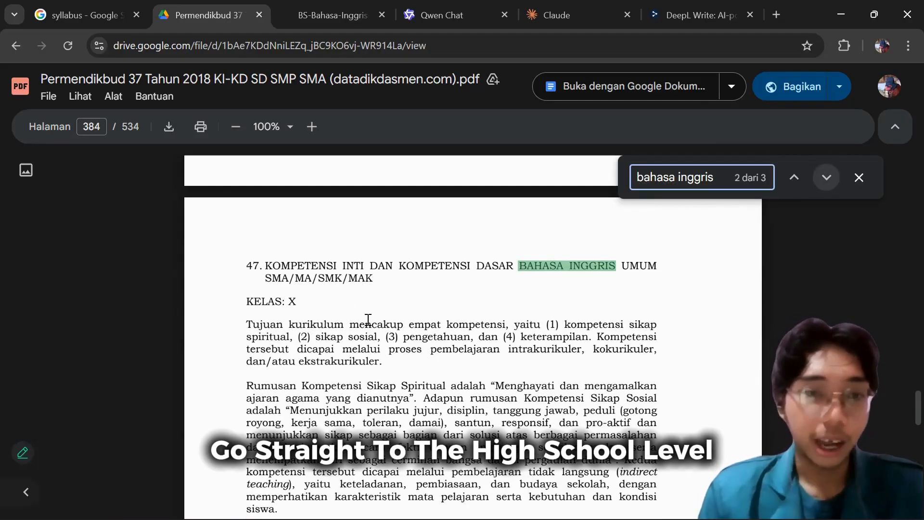
pyautogui.click(865, 180)
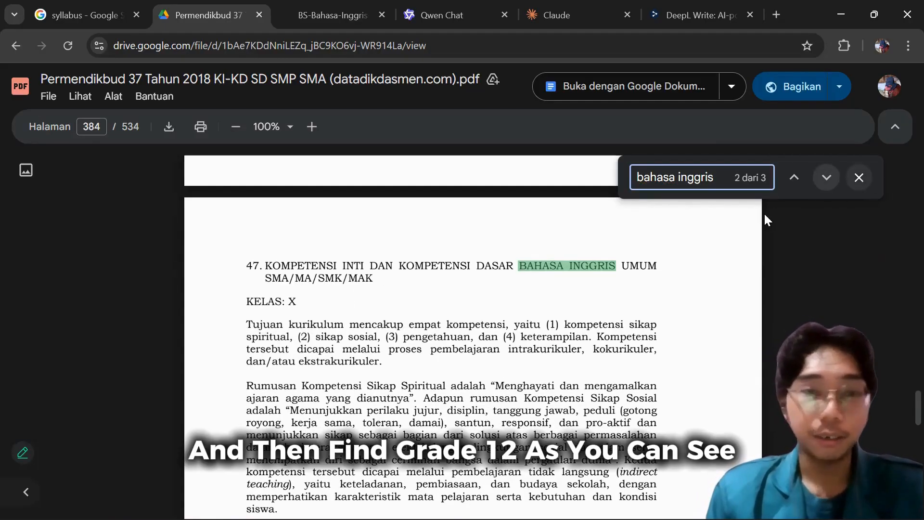
# Locate the Kelas XII part of the Bahasa Inggris Umum section and bring up its core competency table.
pyautogui.scroll(-1, 550, 281)
pyautogui.scroll(-3, 253, 236)
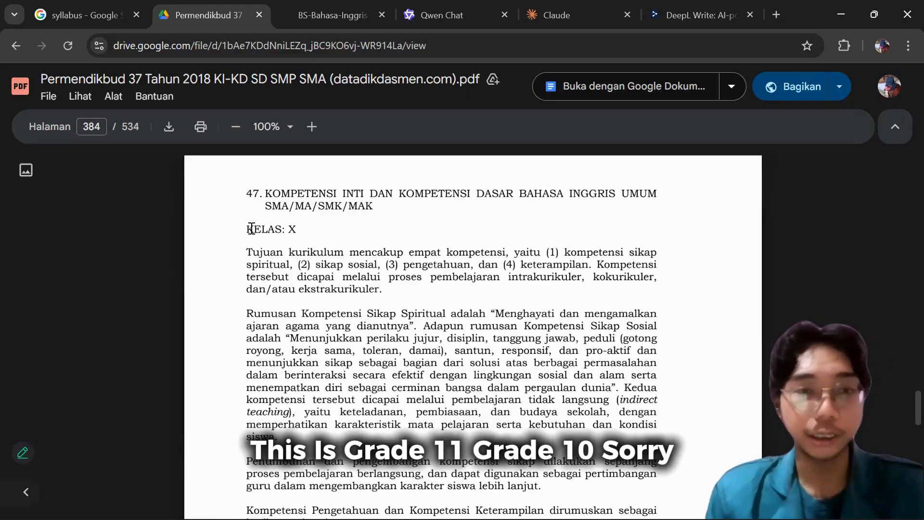
pyautogui.scroll(-20, 343, 230)
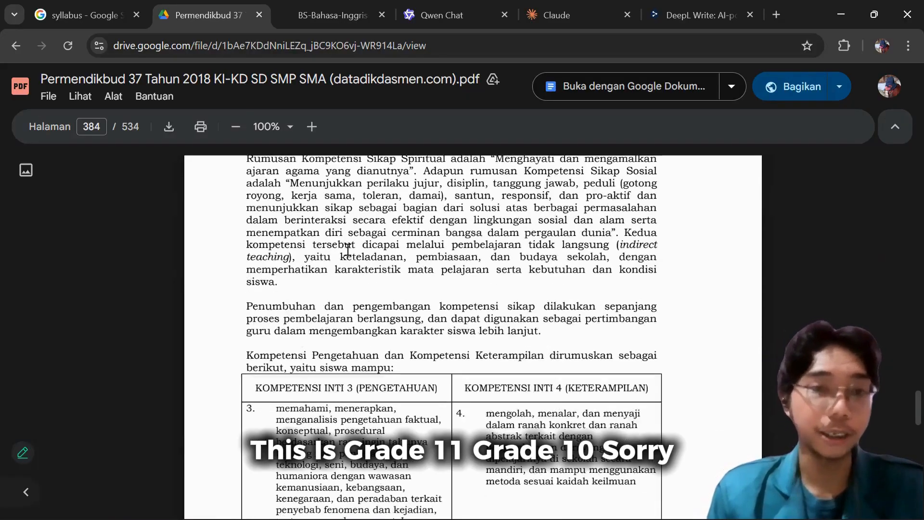
pyautogui.scroll(-20, 369, 251)
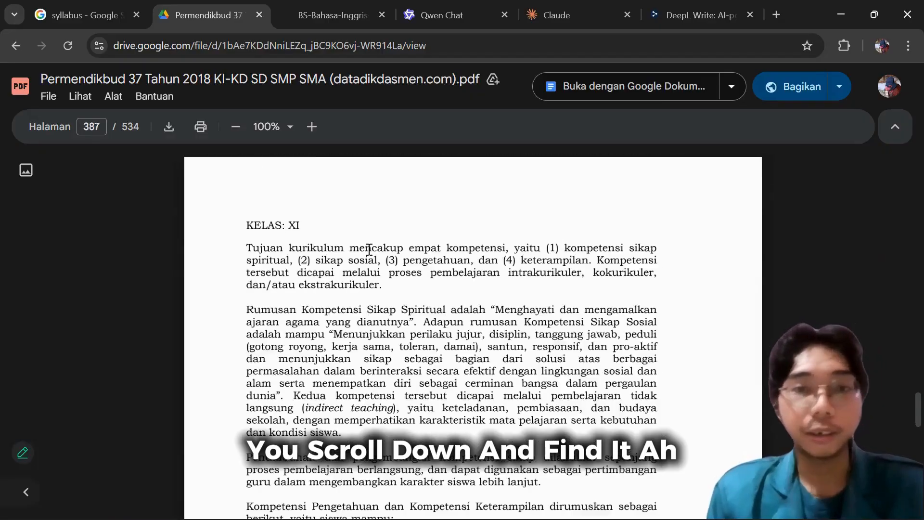
pyautogui.scroll(-10, 367, 256)
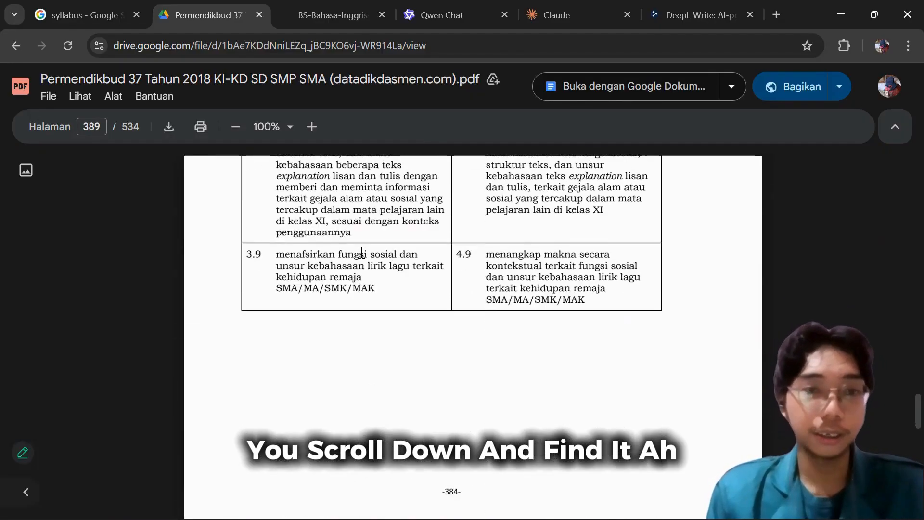
pyautogui.scroll(-1, 246, 193)
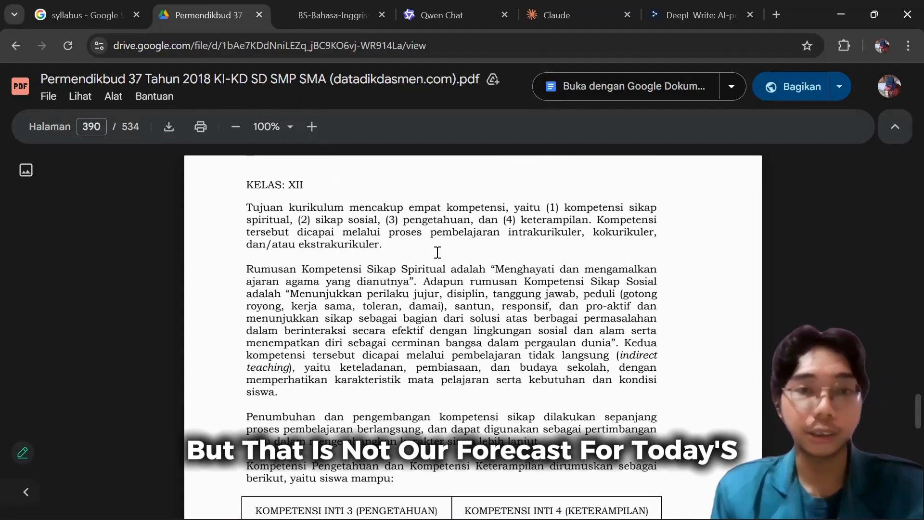
pyautogui.scroll(-6, 404, 304)
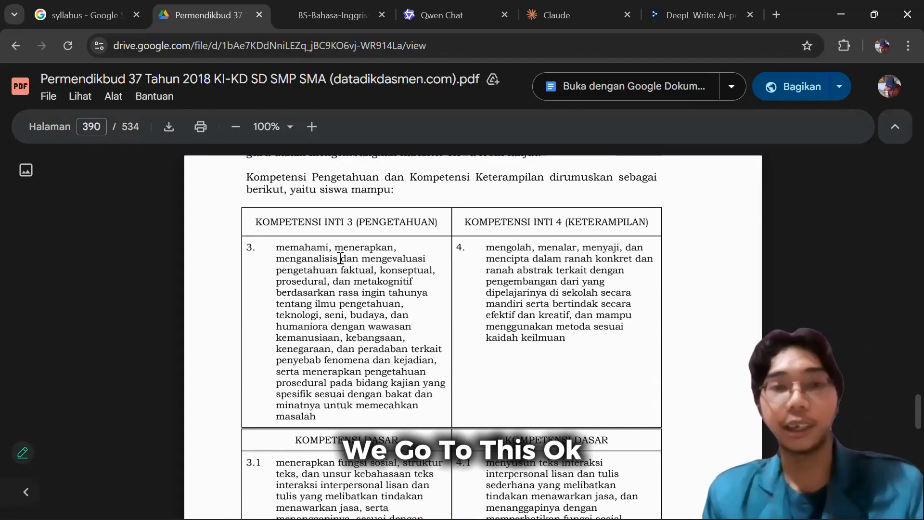
# Highlight the table headings Kompetensi Inti 3 (Pengetahuan) and Kompetensi Inti 4 (Keterampilan) in turn, leaving neither selected.
pyautogui.tripleClick(368, 219)
pyautogui.click(374, 221)
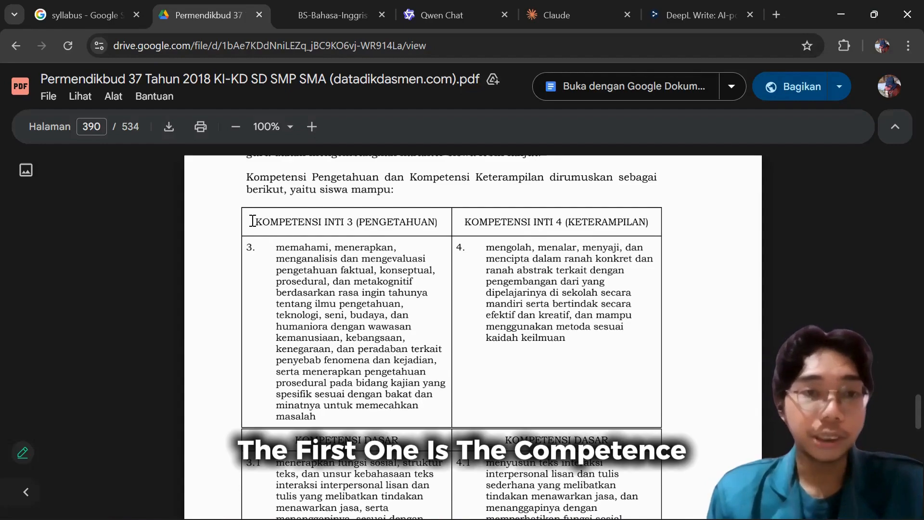
pyautogui.moveTo(252, 221); pyautogui.dragTo(357, 223)
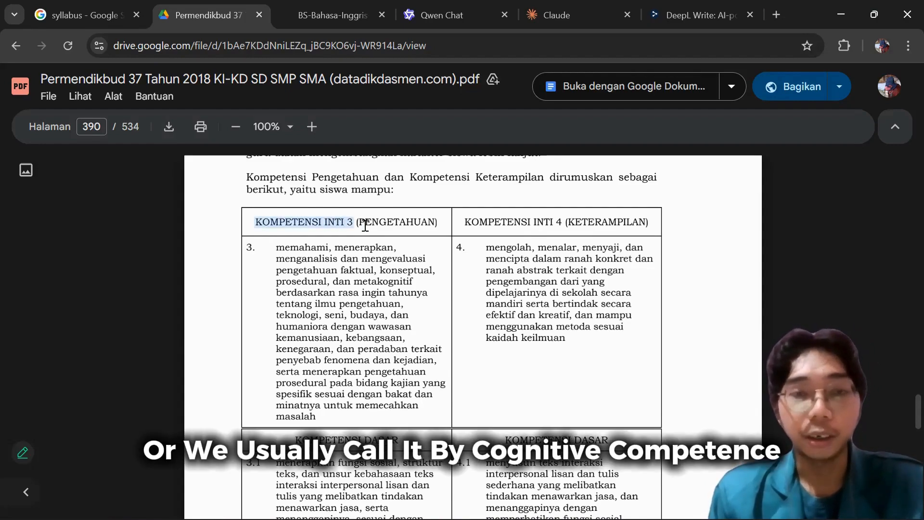
pyautogui.doubleClick(432, 221)
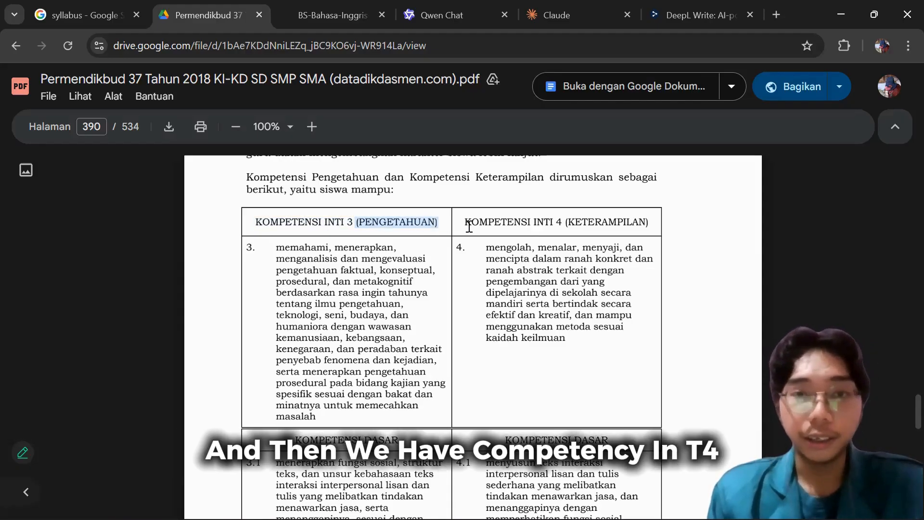
pyautogui.doubleClick(496, 222)
pyautogui.moveTo(558, 221); pyautogui.dragTo(560, 222)
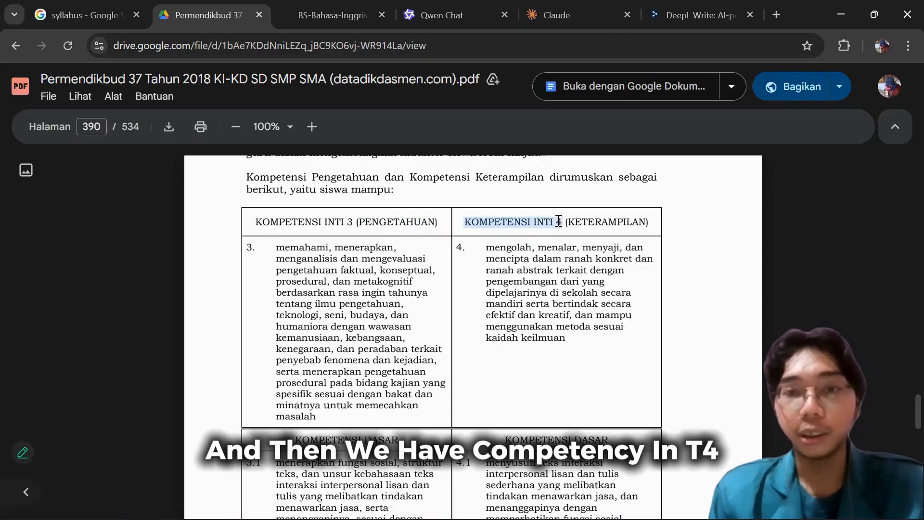
pyautogui.click(486, 222)
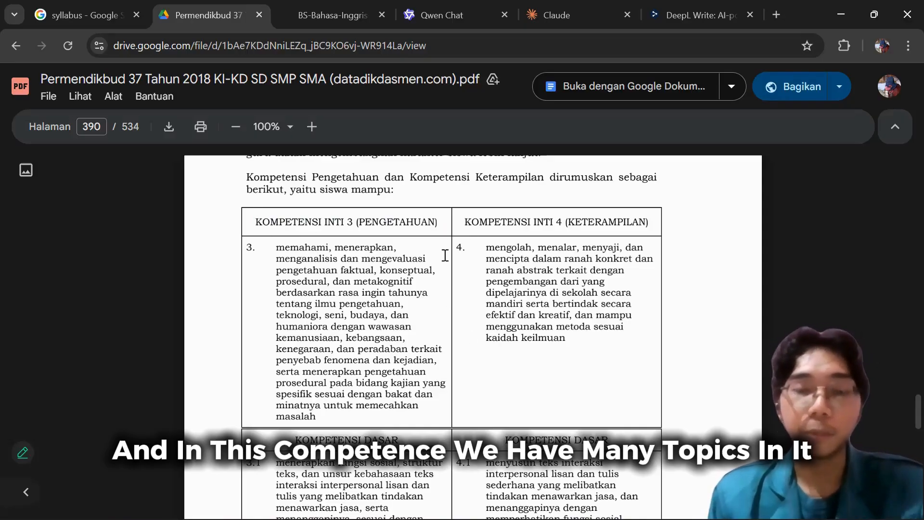
# Look through the Kelas XII basic competencies listed under Kompetensi Inti 3 and 4, and return to the start of the table.
pyautogui.scroll(1, 445, 255)
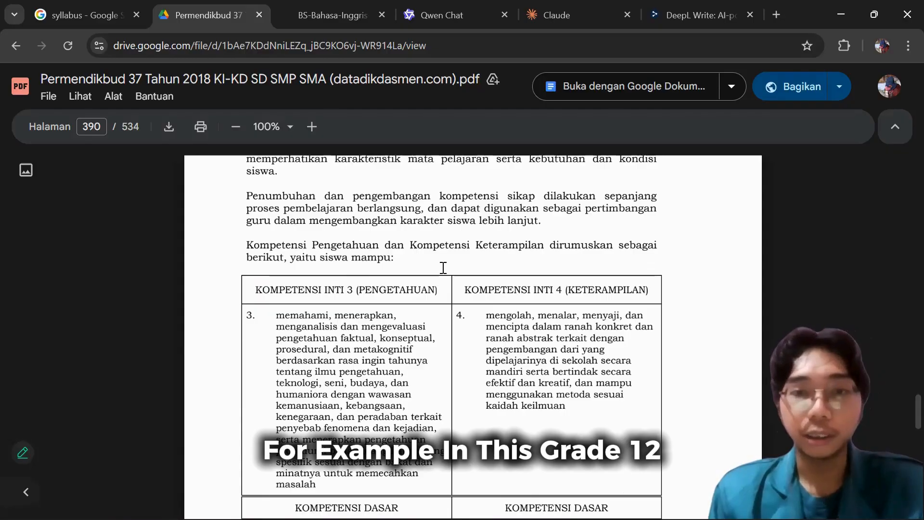
pyautogui.scroll(-6, 443, 268)
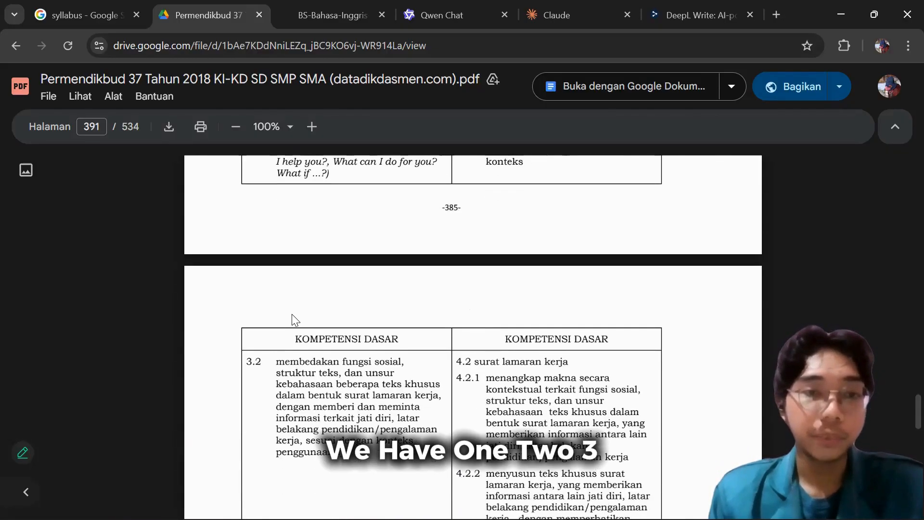
pyautogui.scroll(-10, 293, 315)
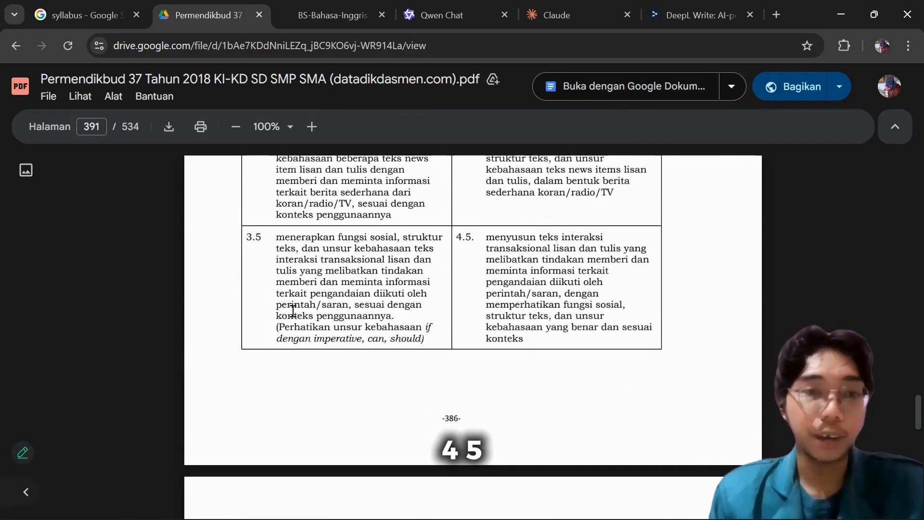
pyautogui.scroll(-8, 292, 311)
pyautogui.scroll(15, 326, 310)
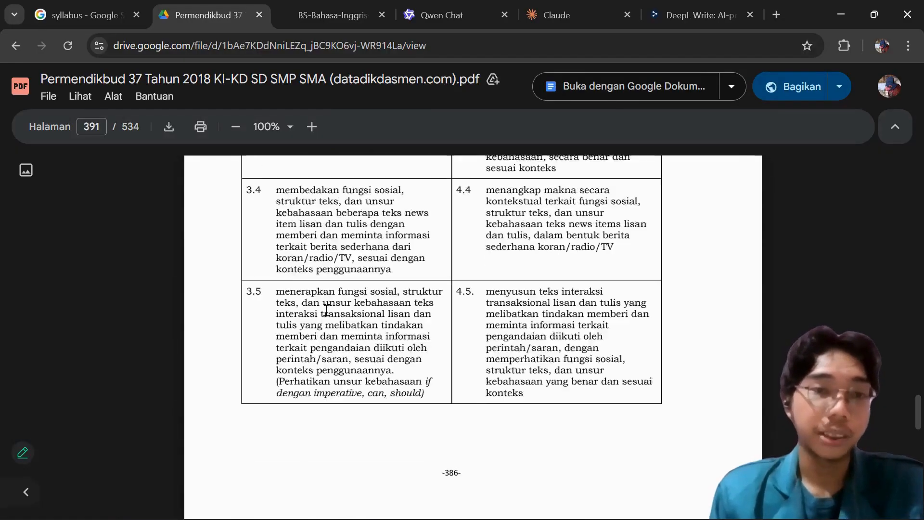
pyautogui.scroll(7, 326, 311)
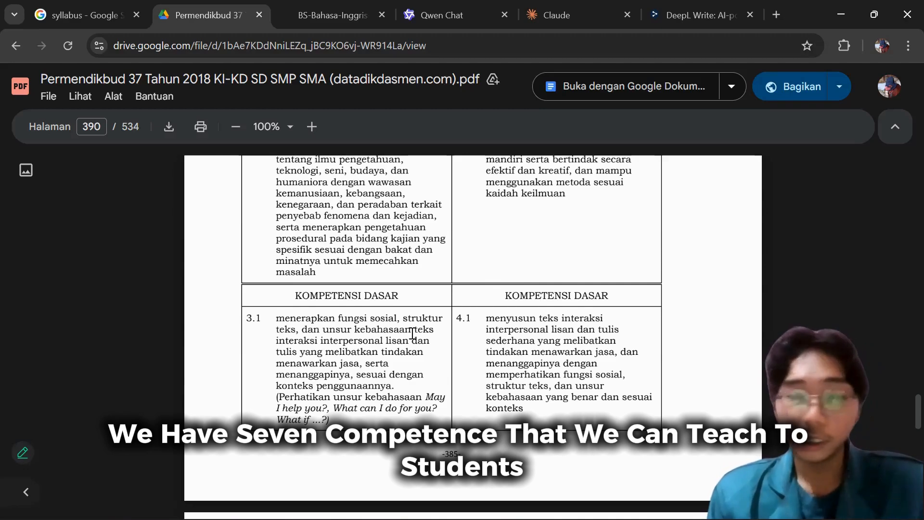
pyautogui.scroll(3, 412, 332)
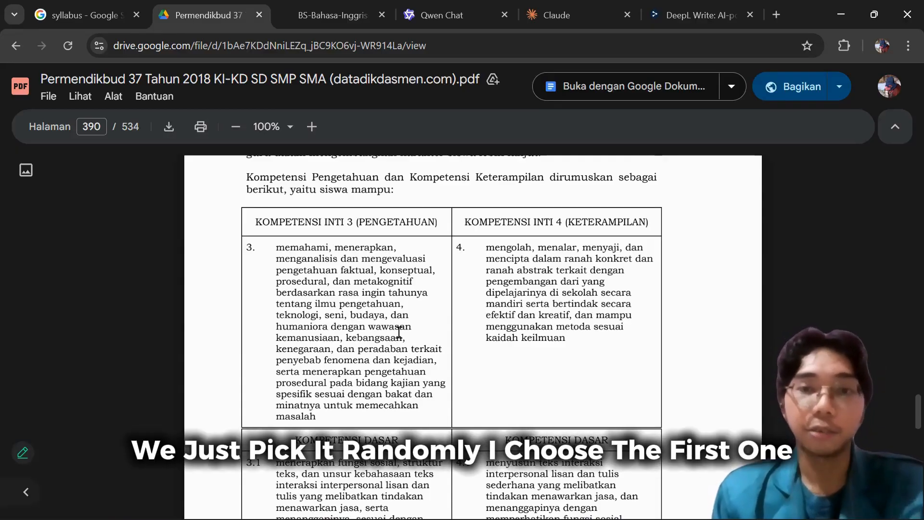
# Select the text of basic competencies 3.1 and 4.1 in the Kelas XII table to point them out.
pyautogui.scroll(-1, 360, 340)
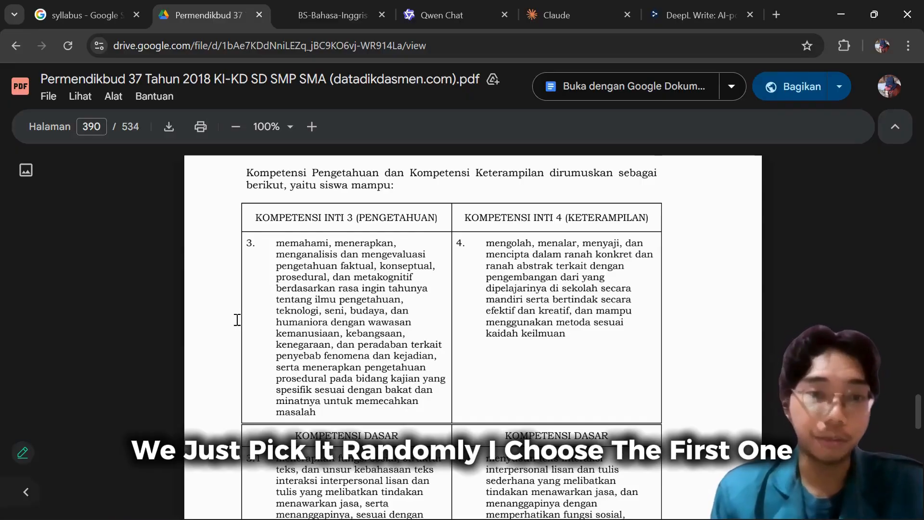
pyautogui.scroll(-3, 269, 320)
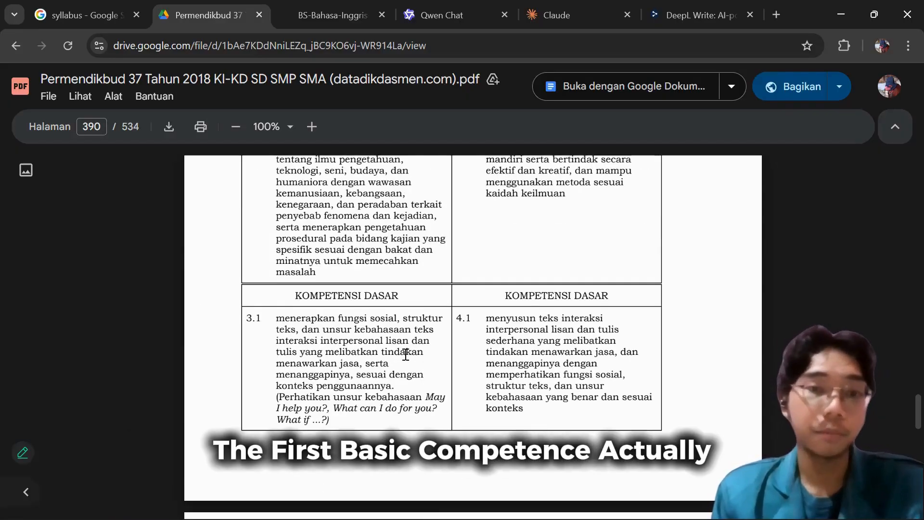
pyautogui.scroll(-1, 386, 345)
pyautogui.scroll(-1, 338, 283)
pyautogui.moveTo(273, 246); pyautogui.dragTo(544, 348)
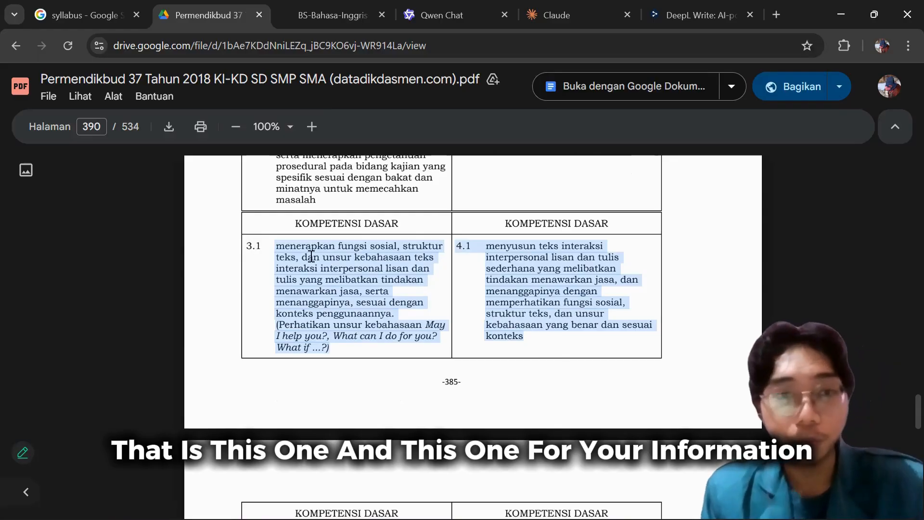
pyautogui.click(275, 248)
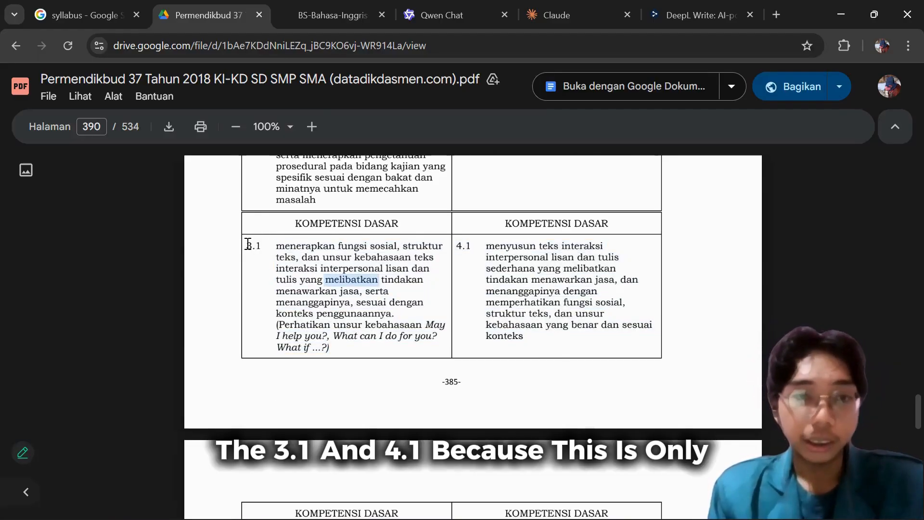
# Highlight the numbers 3.1 and 4.1 in the Kompetensi Dasar table in turn, leaving neither selected.
pyautogui.moveTo(247, 246); pyautogui.dragTo(258, 246)
pyautogui.moveTo(458, 251); pyautogui.dragTo(475, 250)
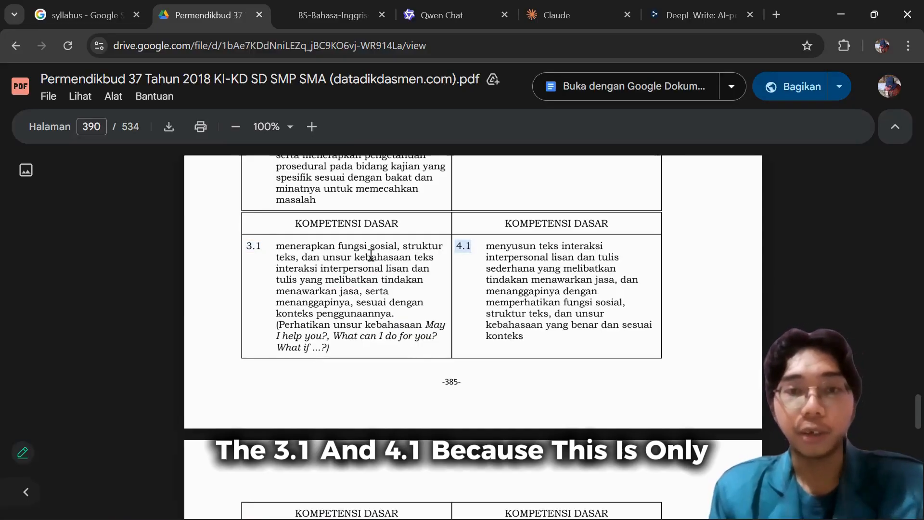
pyautogui.click(427, 274)
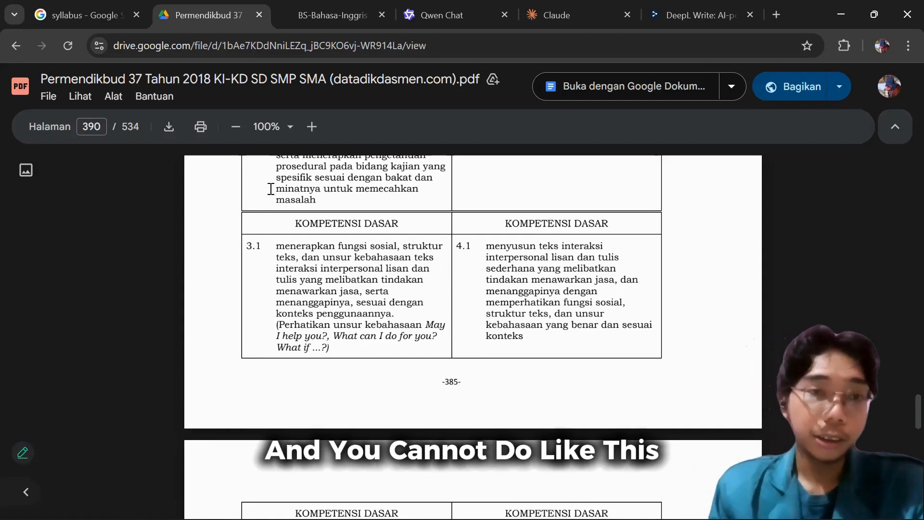
# Compare basic competency 3.1 with 4.2 on the following page, and return to the 3.1 and 4.1 pair.
pyautogui.scroll(-2, 260, 186)
pyautogui.doubleClick(252, 175)
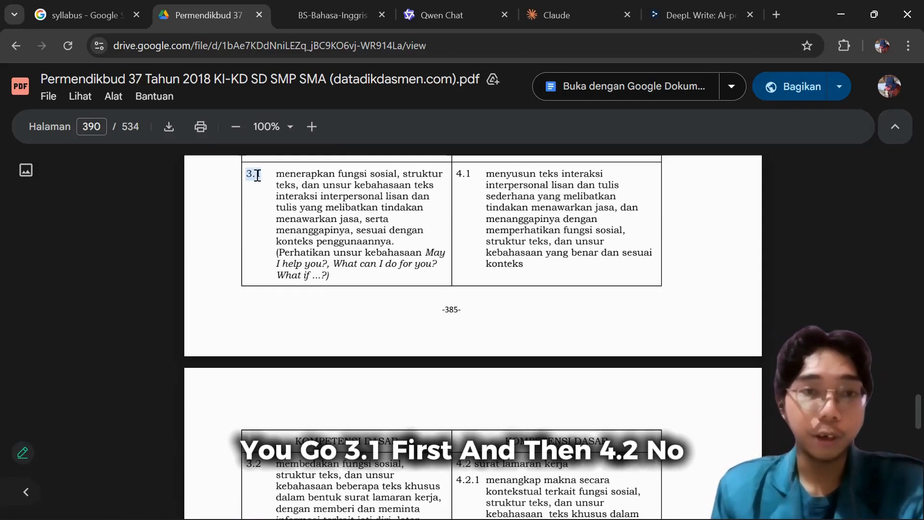
pyautogui.scroll(-4, 499, 344)
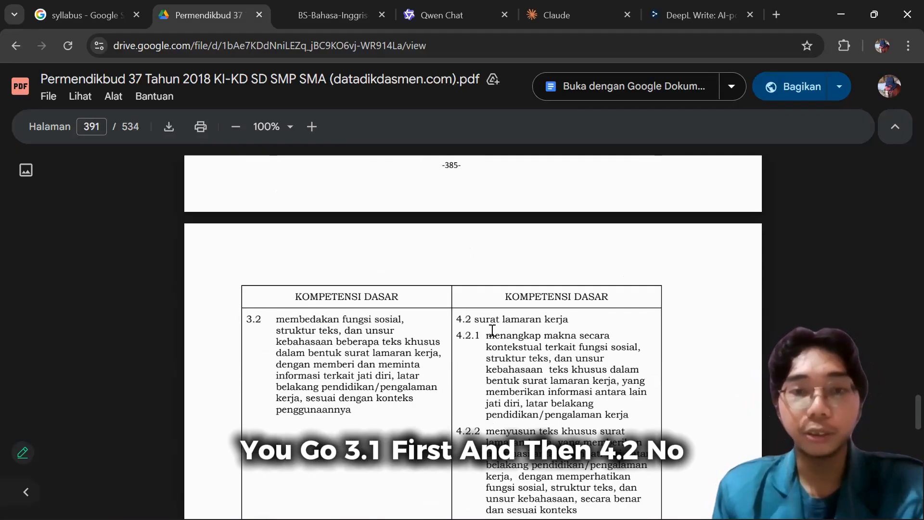
pyautogui.scroll(4, 511, 362)
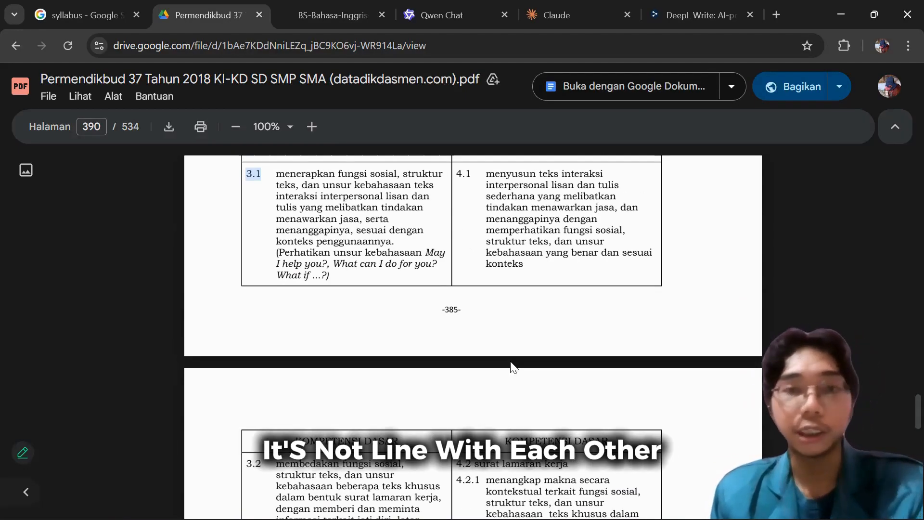
pyautogui.scroll(1, 513, 367)
pyautogui.scroll(2, 245, 252)
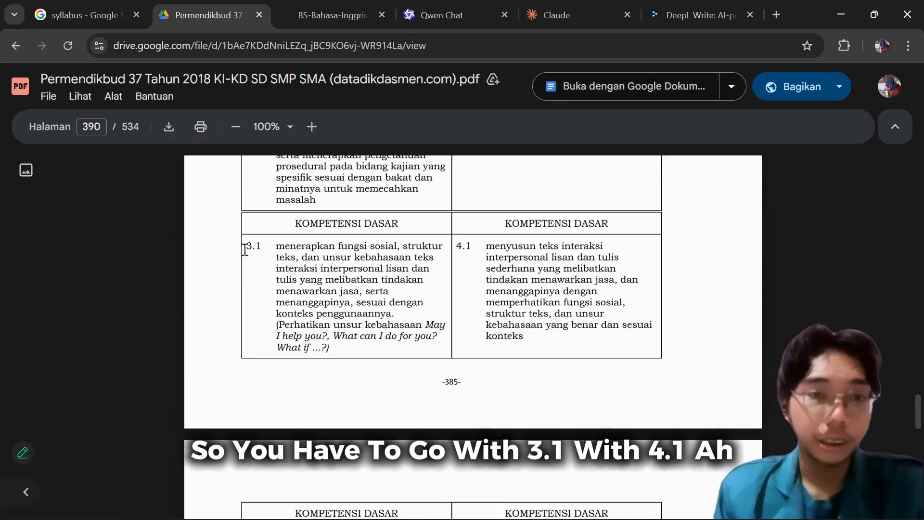
pyautogui.click(557, 265)
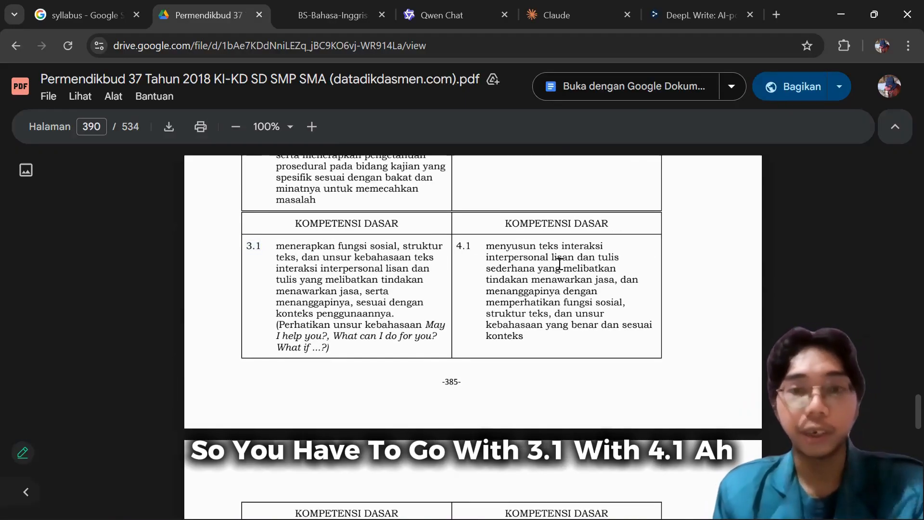
pyautogui.scroll(2, 559, 264)
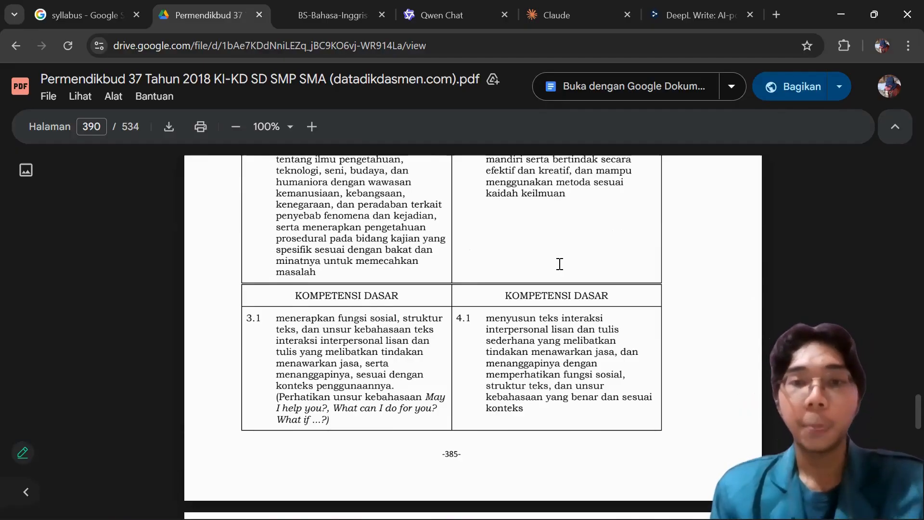
pyautogui.scroll(-2, 412, 273)
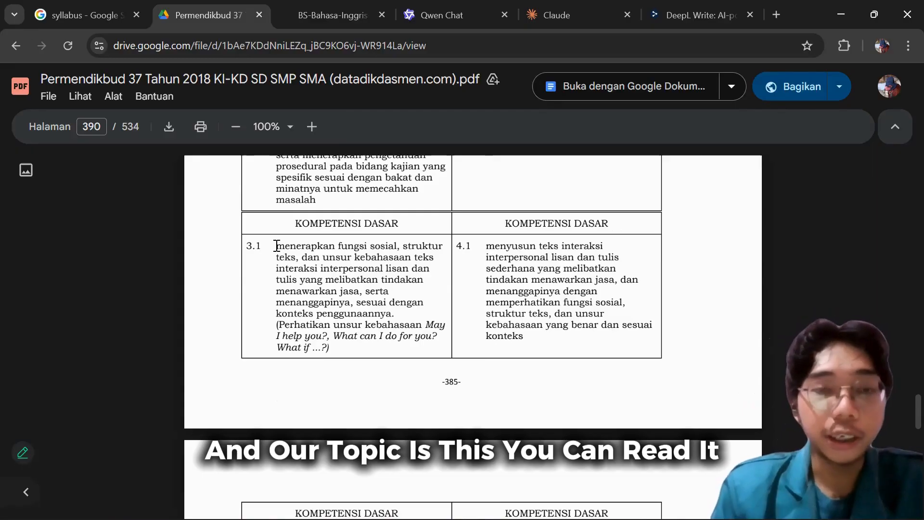
# Highlight "menerapkan fungsi sosial" and the topic words "menawarkan jasa" in basic competency 3.1.
pyautogui.moveTo(277, 246); pyautogui.dragTo(383, 247)
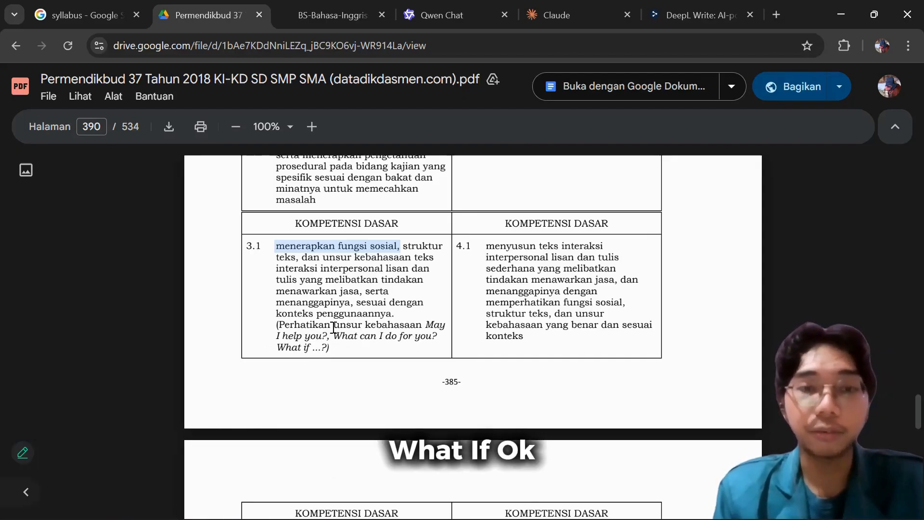
pyautogui.click(358, 307)
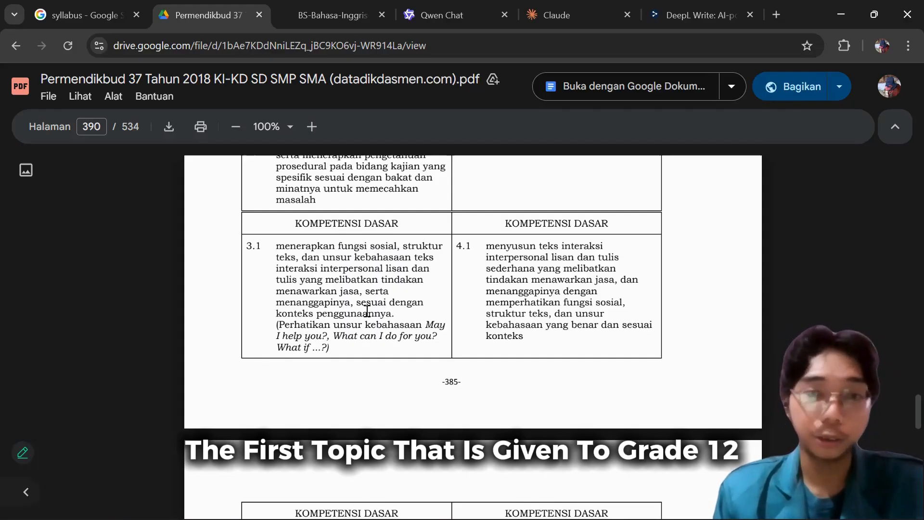
pyautogui.doubleClick(274, 292)
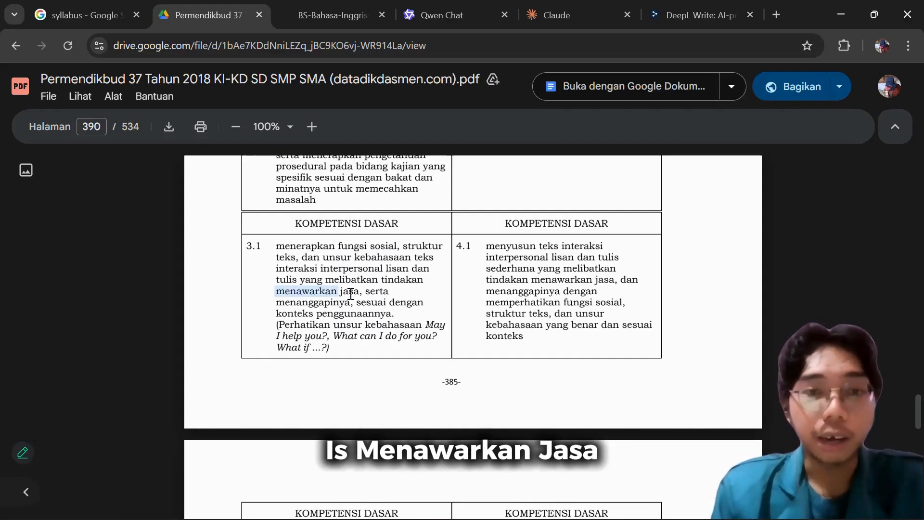
pyautogui.moveTo(356, 294); pyautogui.dragTo(360, 294)
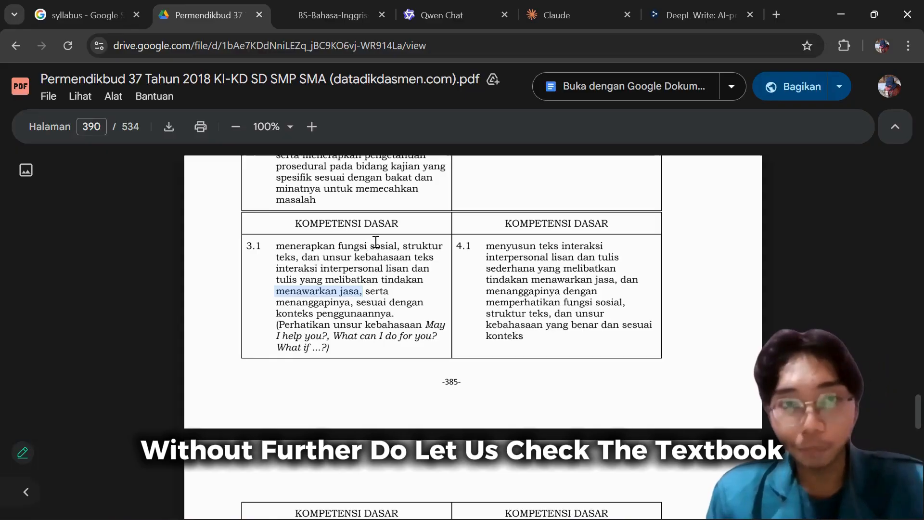
# Switch to the BS-Bahasa-Inggris-Kelas-12.pdf textbook and look over its cover and publication details page.
pyautogui.click(331, 7)
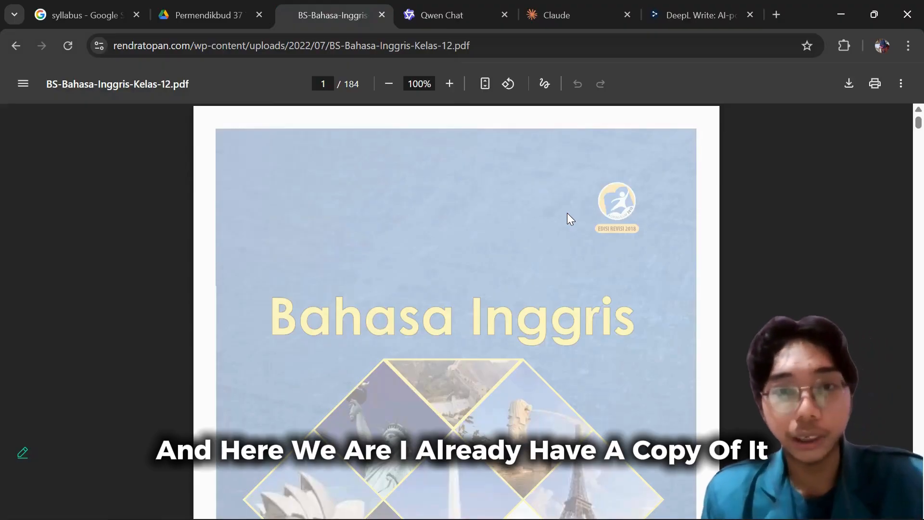
pyautogui.scroll(-5, 556, 226)
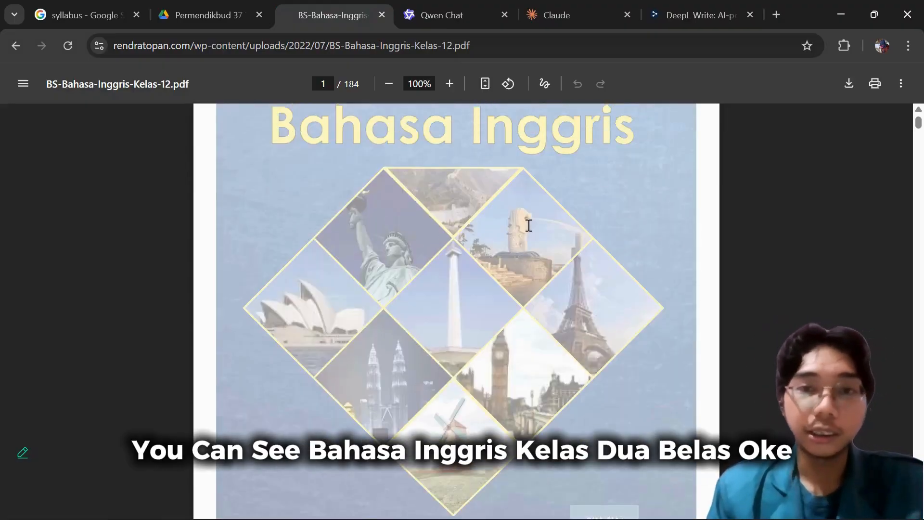
pyautogui.scroll(5, 640, 346)
pyautogui.scroll(-5, 611, 337)
pyautogui.scroll(-1, 564, 324)
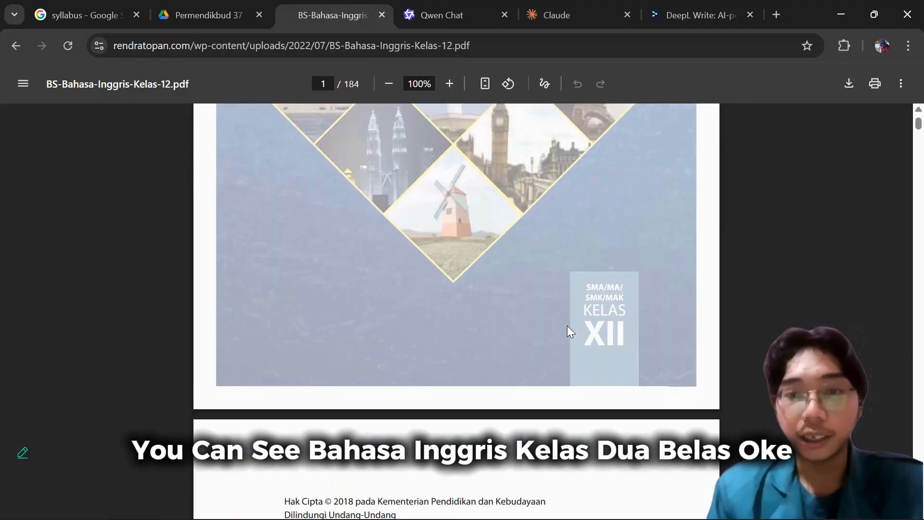
pyautogui.scroll(-5, 559, 317)
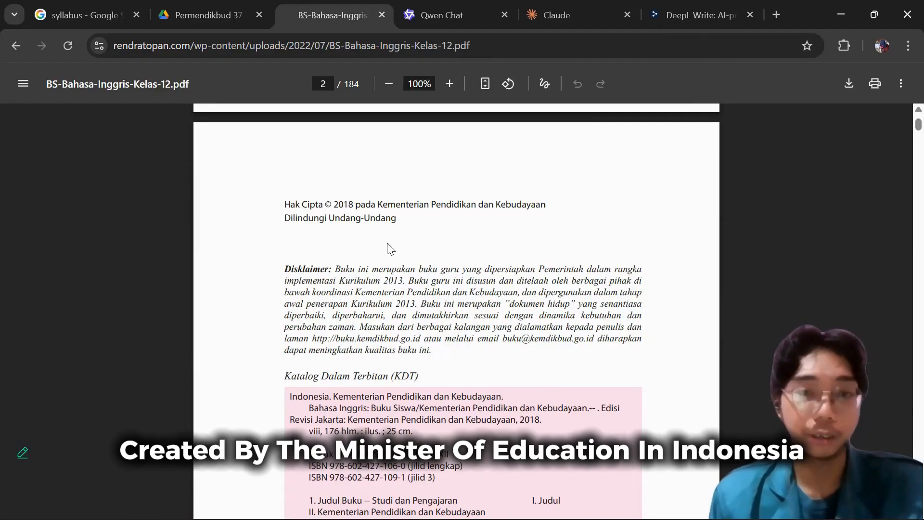
pyautogui.scroll(-6, 396, 242)
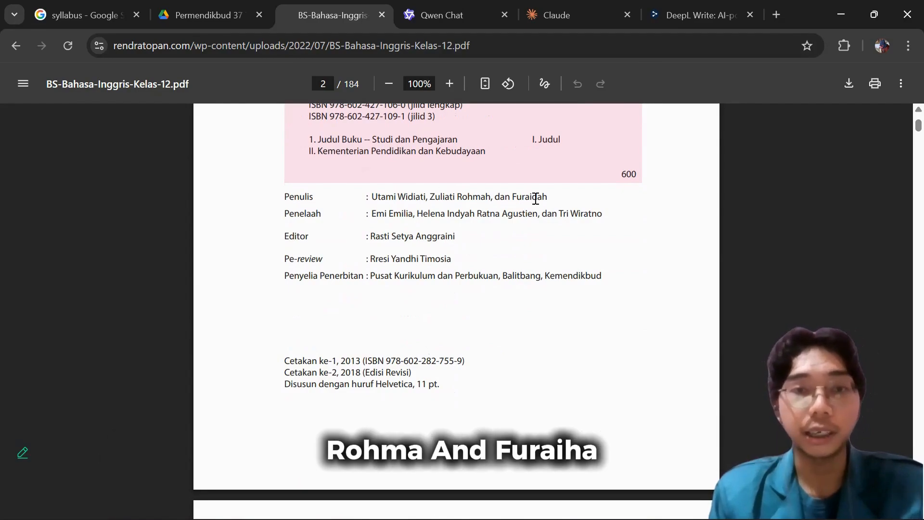
# Check the textbook's Table of Contents for Chapter 1 and bring up the Chapter Map.
pyautogui.scroll(-9, 486, 209)
pyautogui.scroll(-20, 492, 212)
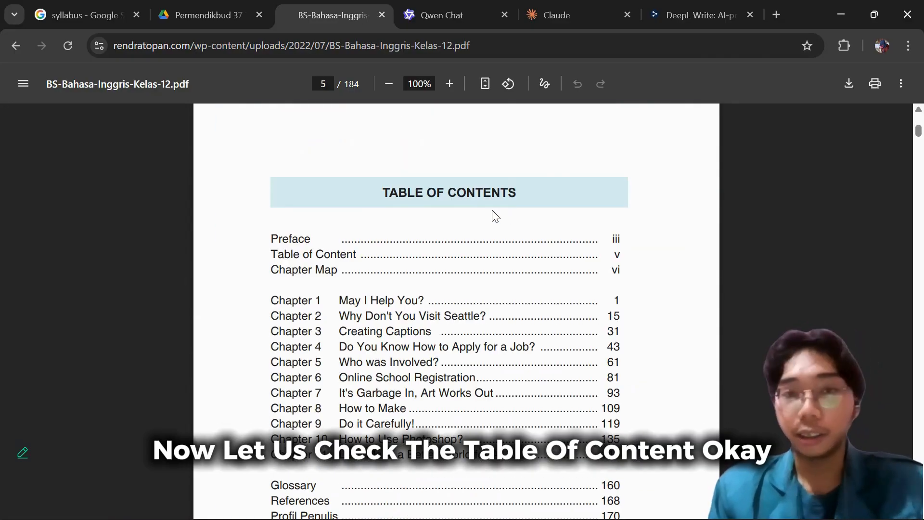
pyautogui.scroll(-1, 482, 214)
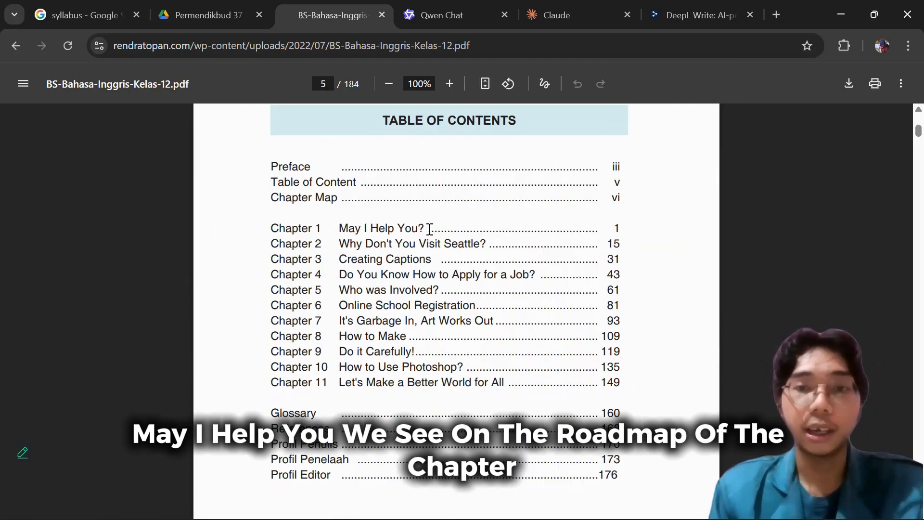
pyautogui.scroll(-8, 429, 229)
pyautogui.scroll(2, 429, 229)
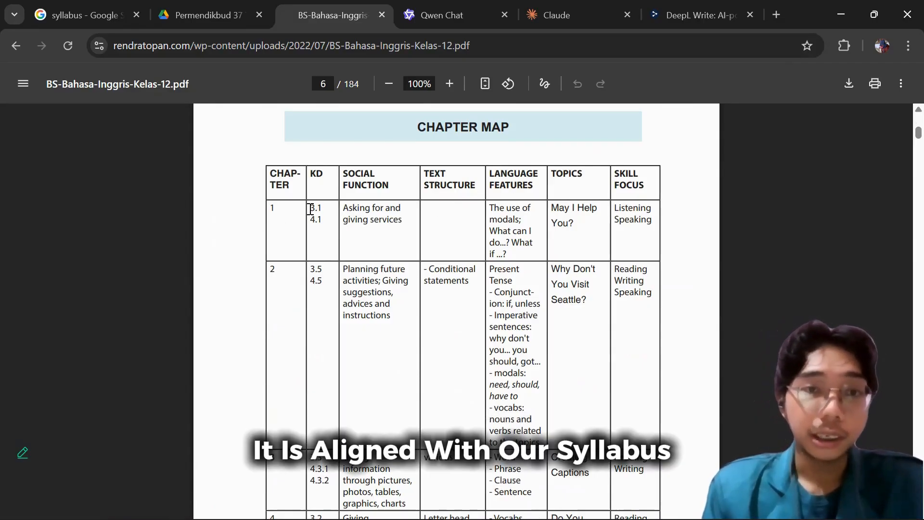
# Highlight the KD numbers 3.1 and 4.1 in the Chapter 1 row of the Chapter Map.
pyautogui.moveTo(310, 209); pyautogui.dragTo(323, 219)
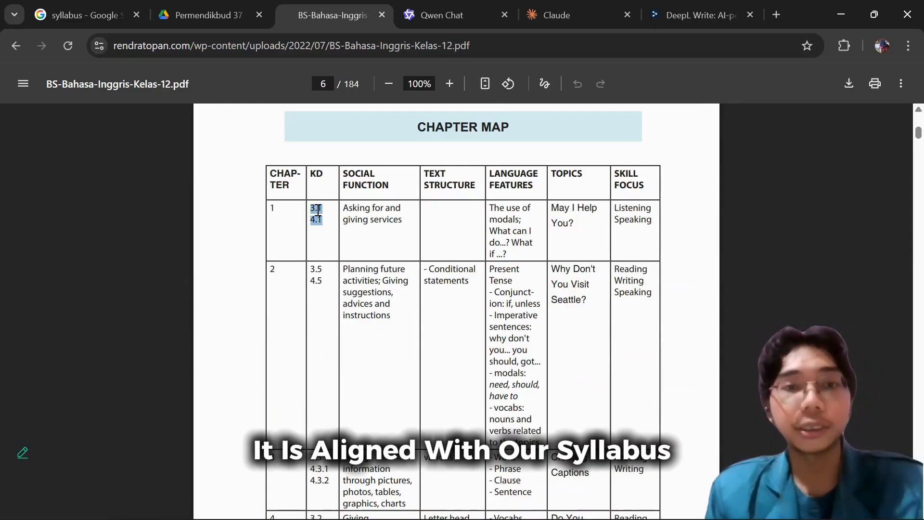
pyautogui.click(318, 210)
pyautogui.moveTo(308, 209); pyautogui.dragTo(324, 220)
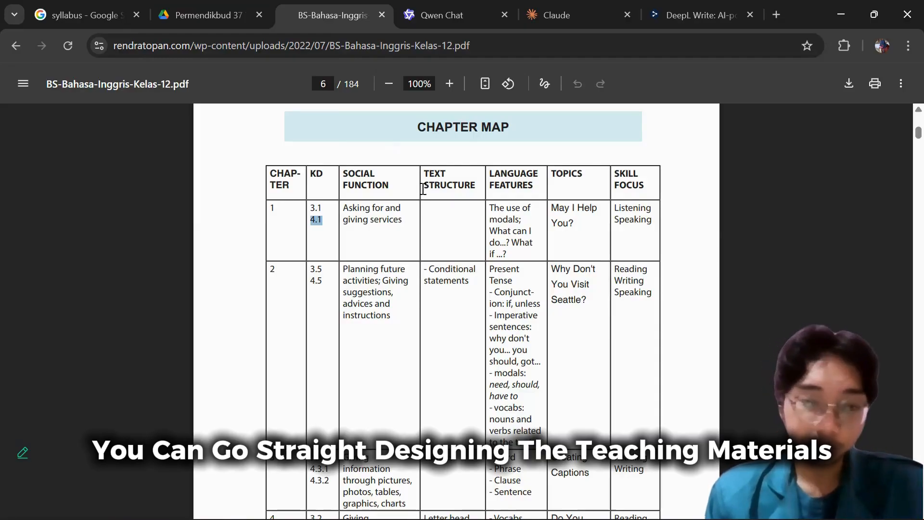
# Arrange the textbook's browser window side by side with the teaching material outline open in Word.
pyautogui.click(223, 18)
pyautogui.click(314, 17)
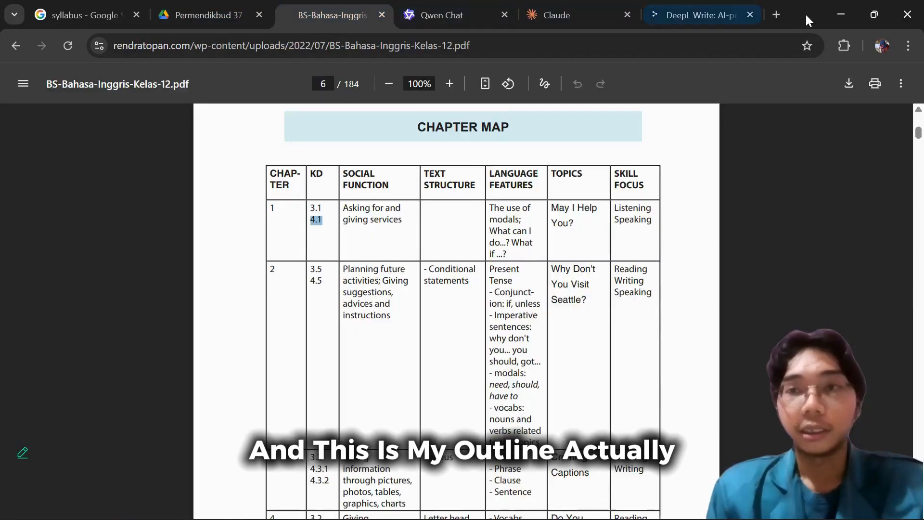
pyautogui.click(818, 65)
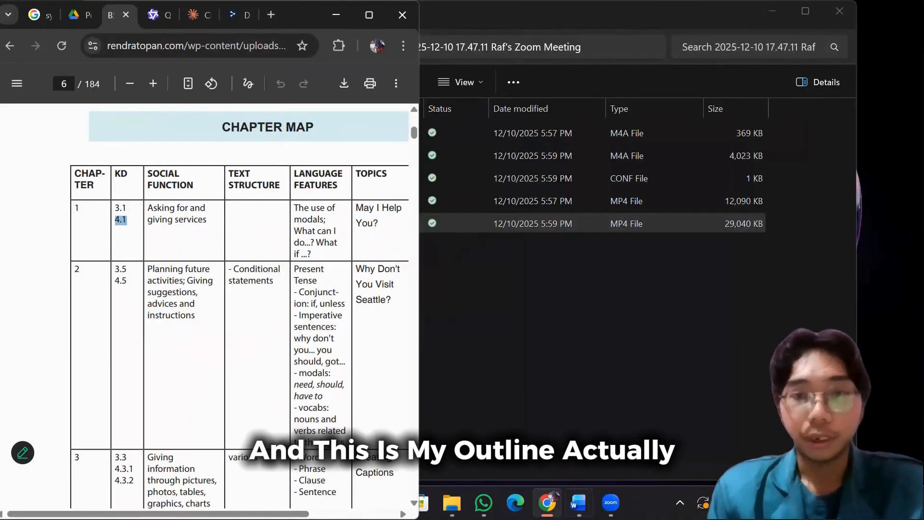
pyautogui.moveTo(577, 502)
pyautogui.click(633, 462)
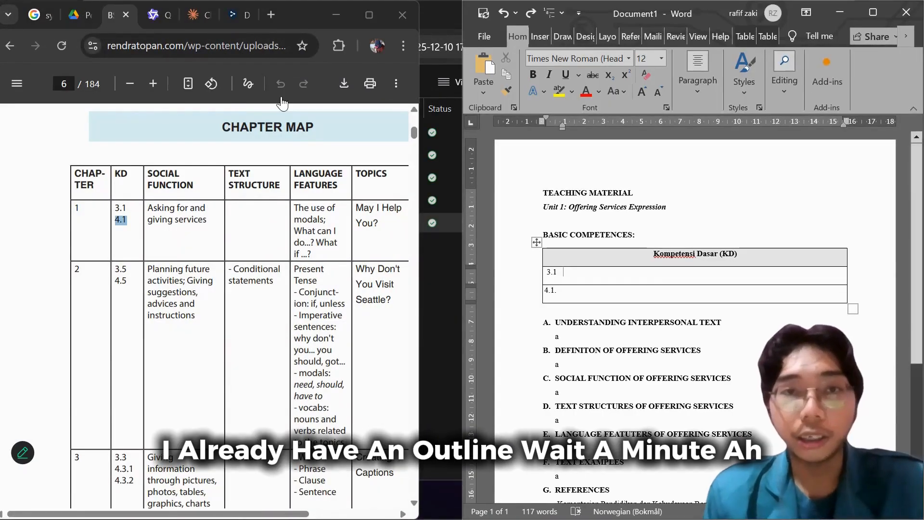
pyautogui.moveTo(370, 15)
pyautogui.click(315, 53)
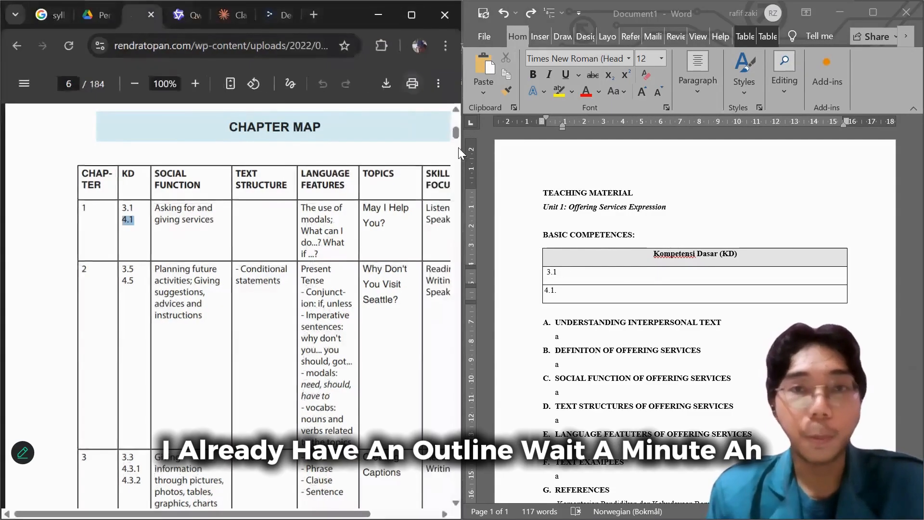
# Look through the Word outline from the title to the references, and return to the Kompetensi Dasar (KD) table.
pyautogui.scroll(-1, 669, 312)
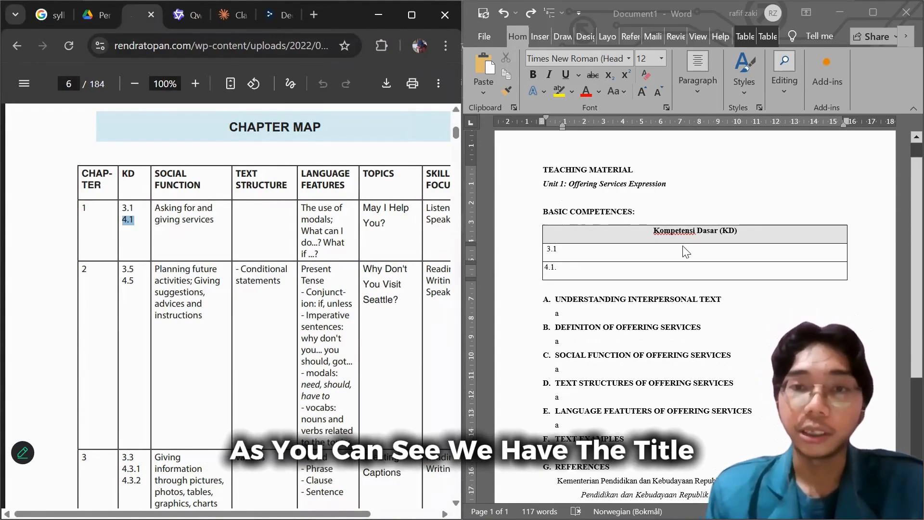
pyautogui.scroll(-1, 545, 150)
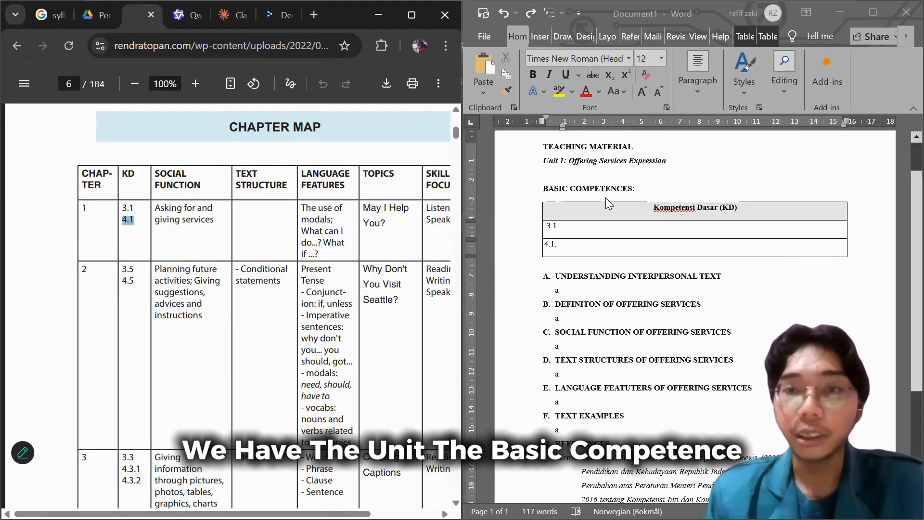
pyautogui.scroll(-2, 524, 245)
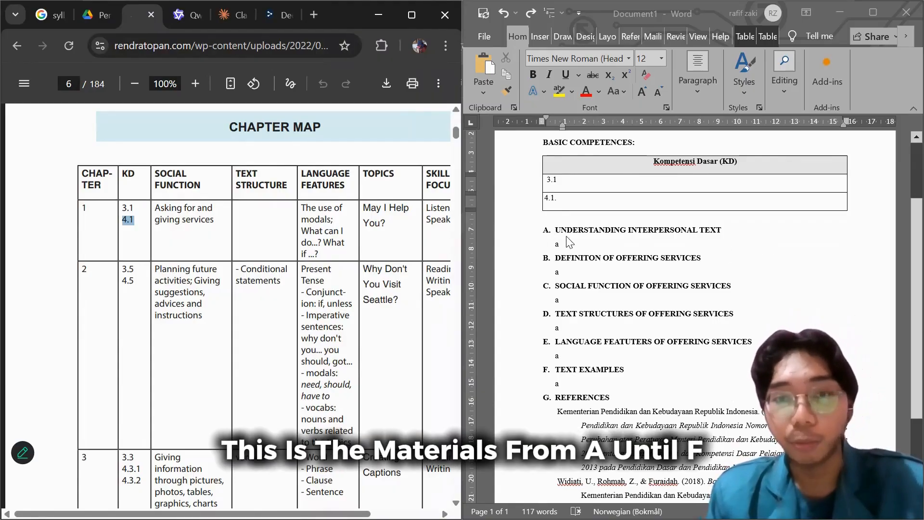
pyautogui.scroll(-3, 586, 372)
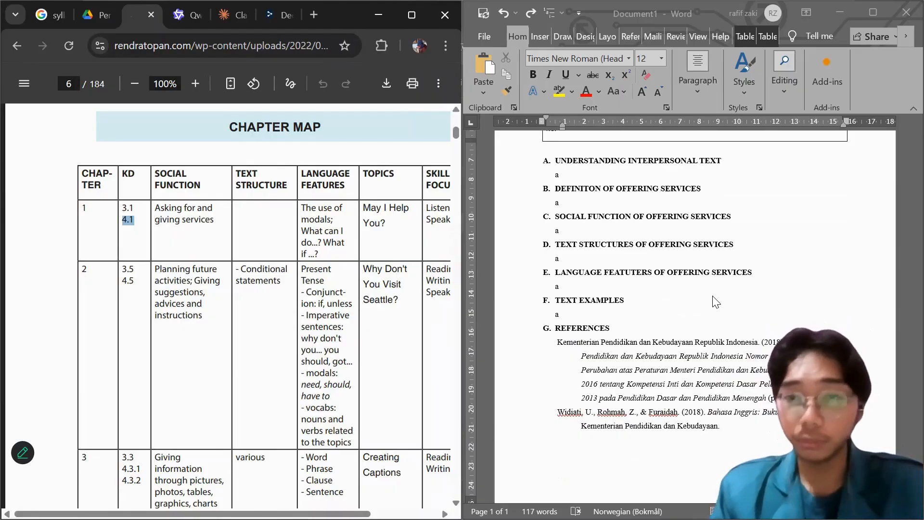
pyautogui.scroll(5, 684, 291)
pyautogui.scroll(1, 647, 280)
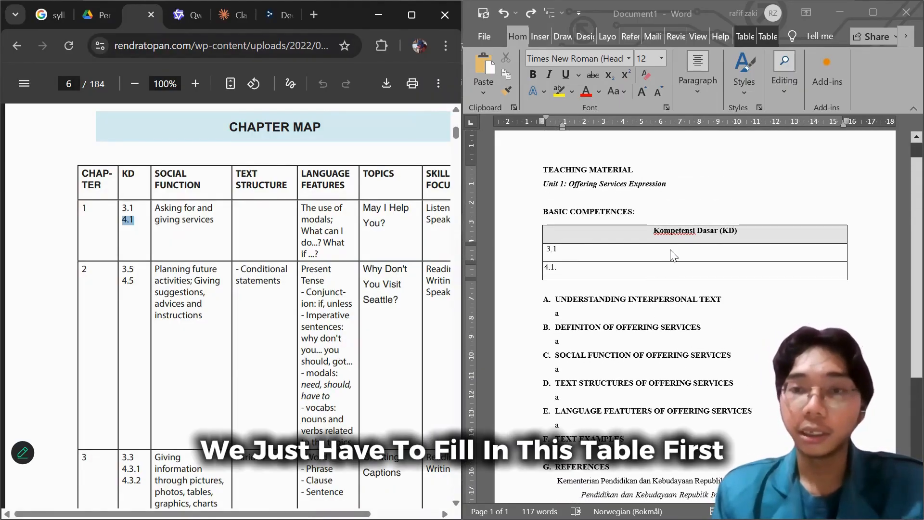
# Copy the 3.1 learning objective from the textbook's Tujuan Pembelajaran into row 3.1 of the Kompetensi Dasar (KD) table in Word.
pyautogui.scroll(-20, 267, 266)
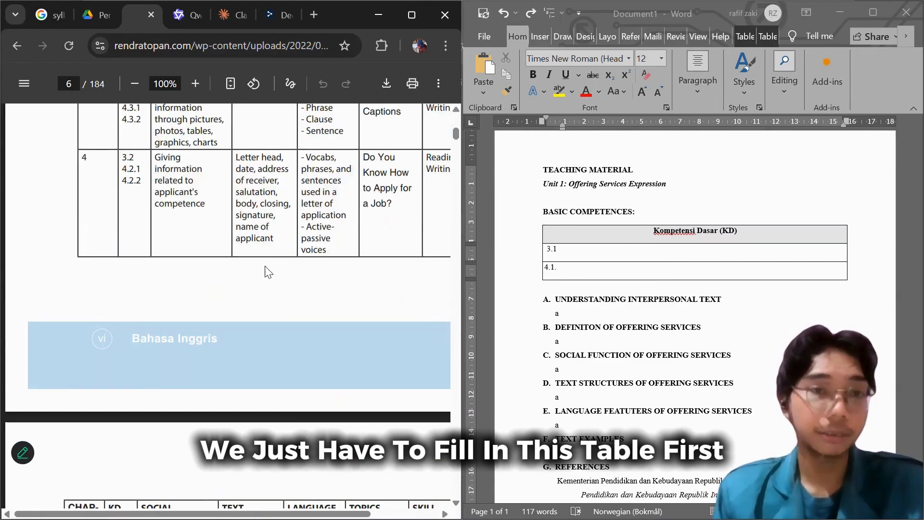
pyautogui.scroll(-10, 268, 265)
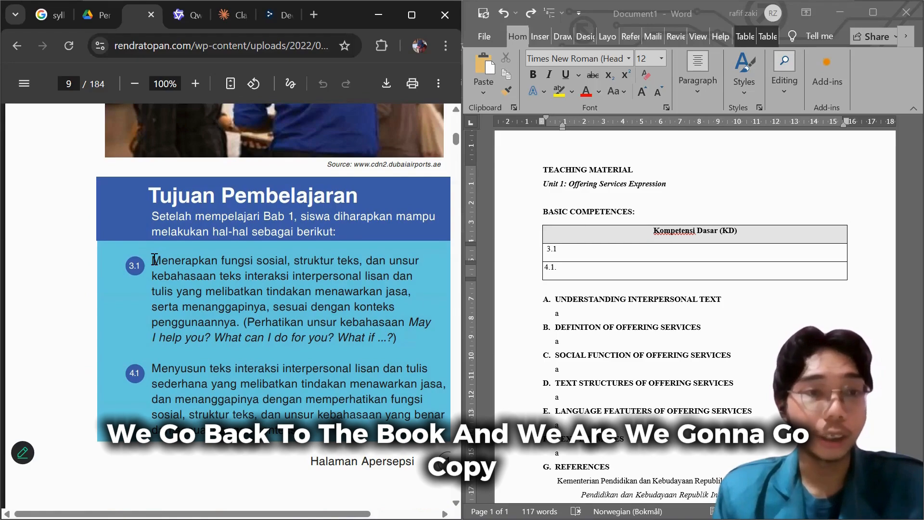
pyautogui.moveTo(152, 260); pyautogui.dragTo(384, 342)
pyautogui.rightClick(242, 284)
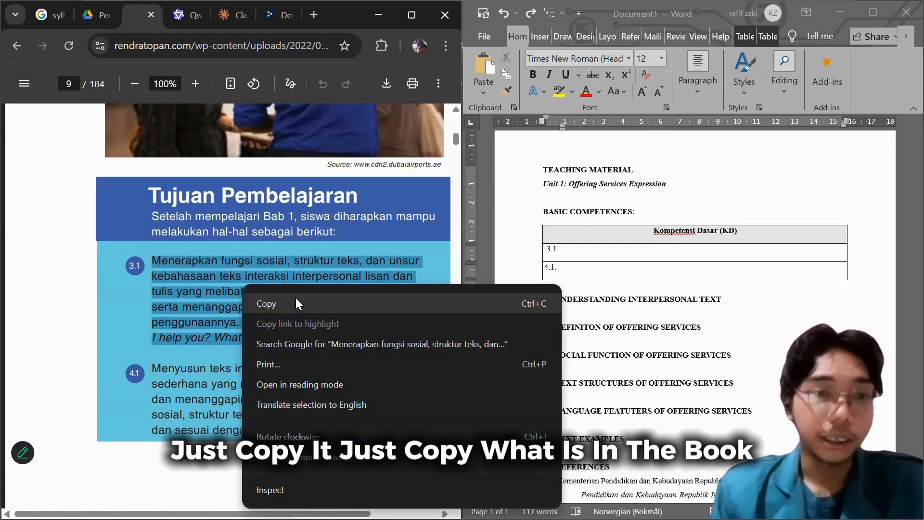
pyautogui.click(296, 296)
pyautogui.click(613, 247)
pyautogui.hotkey('ctrl', 'v')
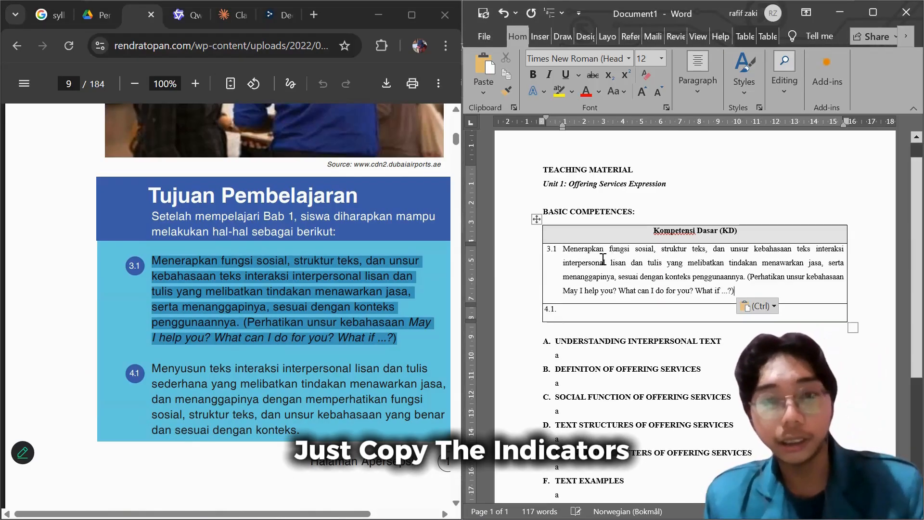
# Copy the 4.1 learning objective from the textbook into row 4.1 of the Kompetensi Dasar (KD) table.
pyautogui.moveTo(302, 430); pyautogui.dragTo(156, 370)
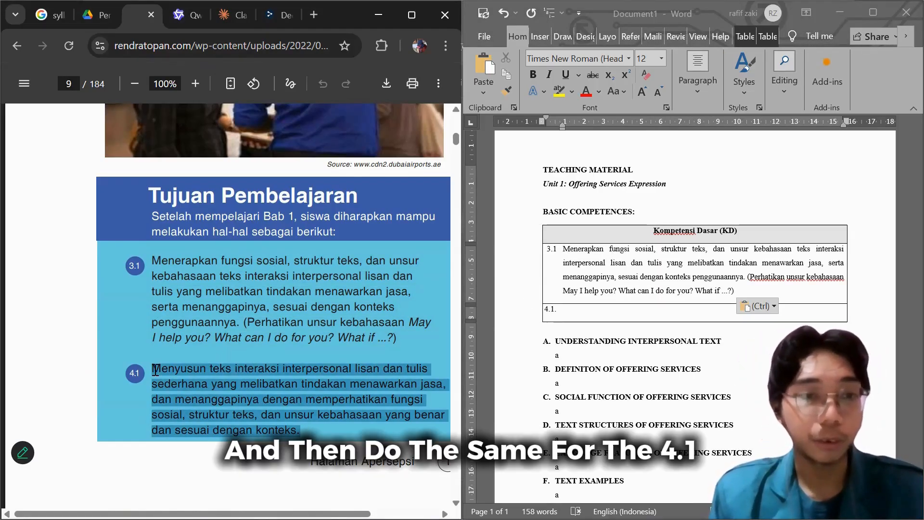
pyautogui.click(607, 311)
pyautogui.hotkey('ctrl', 'v')
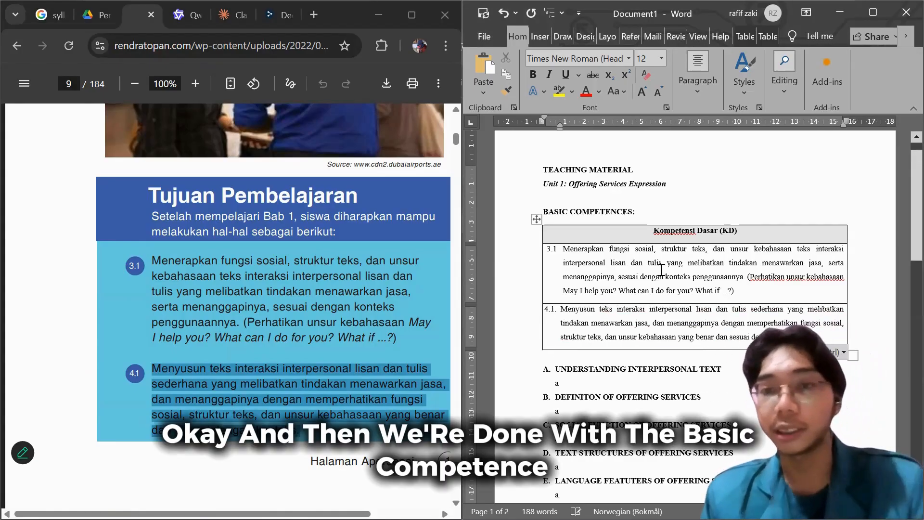
pyautogui.click(632, 277)
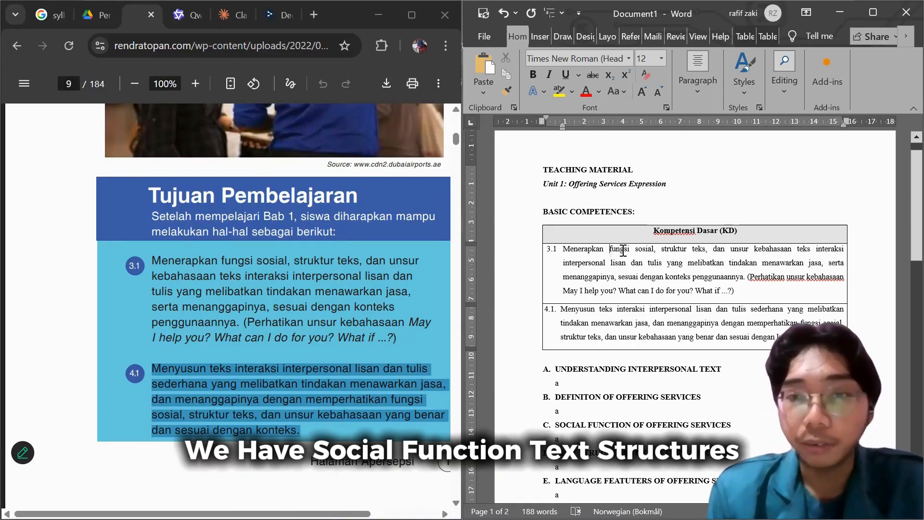
# Highlight "fungsi sosial, struktur teks, dan unsur kebahasaan teks" in yellow in row 3.1 of the KD table.
pyautogui.moveTo(609, 250); pyautogui.dragTo(700, 258)
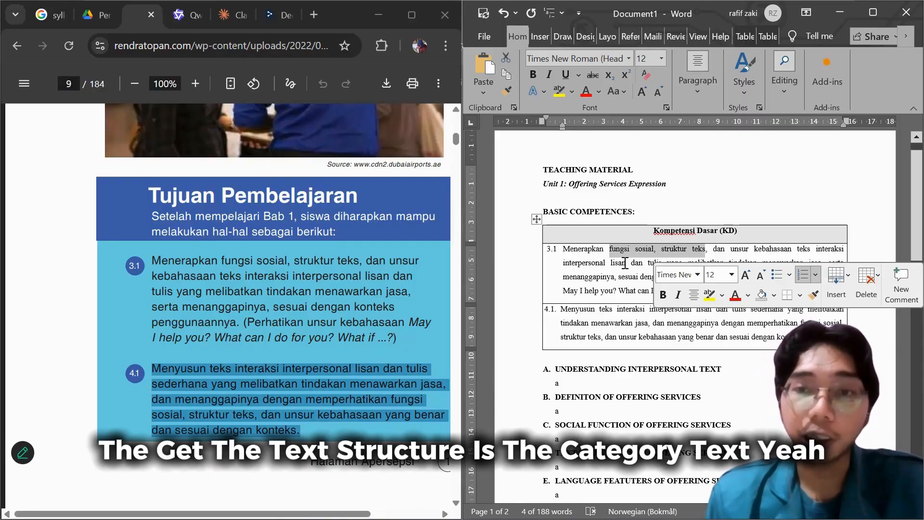
pyautogui.click(664, 261)
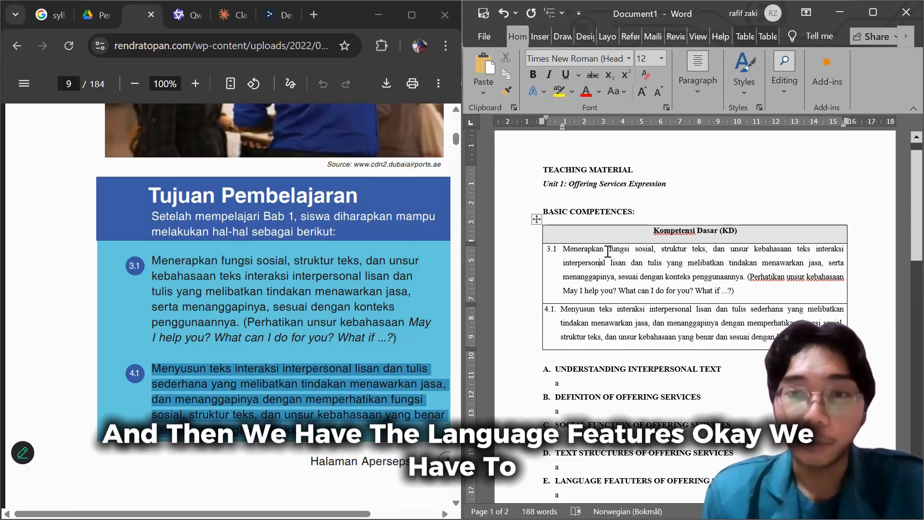
pyautogui.moveTo(609, 250)
pyautogui.mouseDown()
pyautogui.moveTo(658, 250)
pyautogui.moveTo(624, 251)
pyautogui.mouseUp()
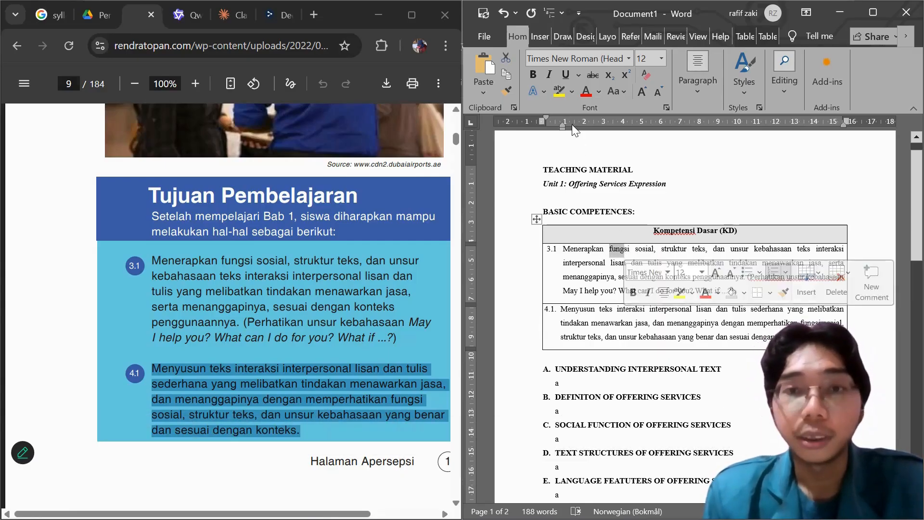
pyautogui.click(612, 251)
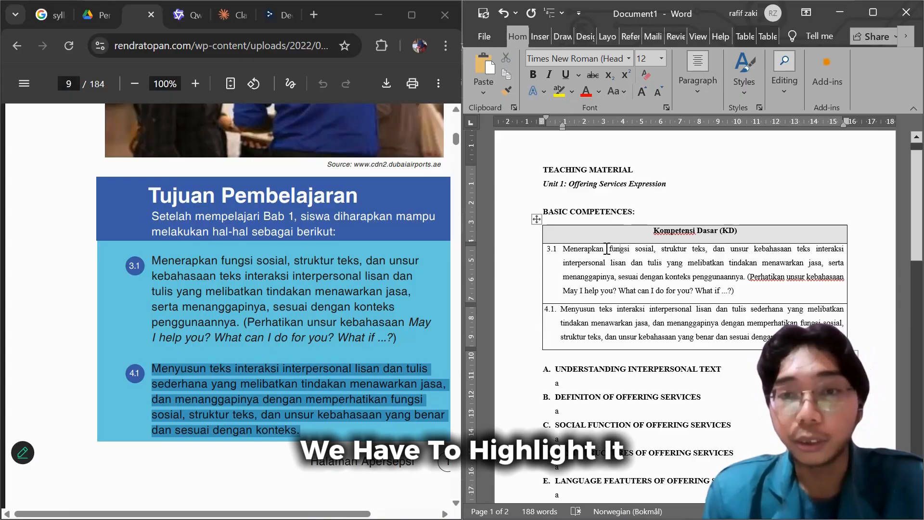
pyautogui.moveTo(607, 250); pyautogui.dragTo(805, 254)
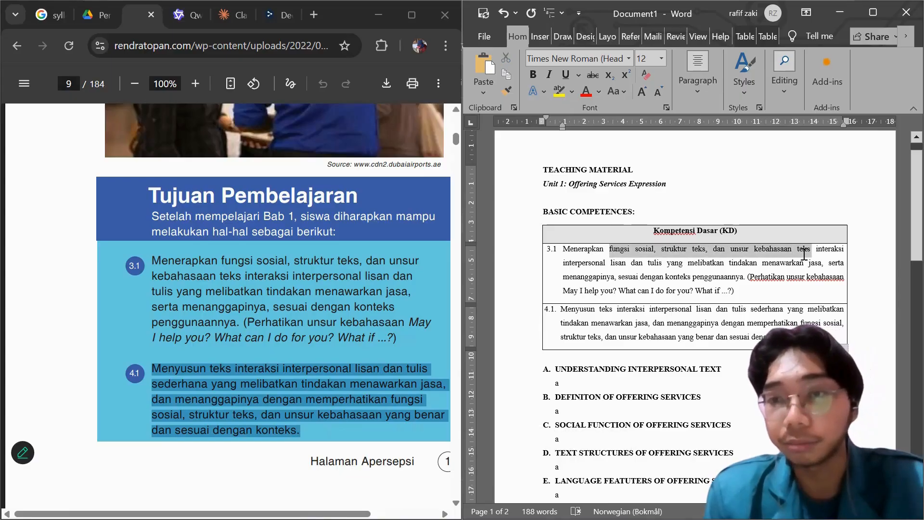
pyautogui.click(557, 91)
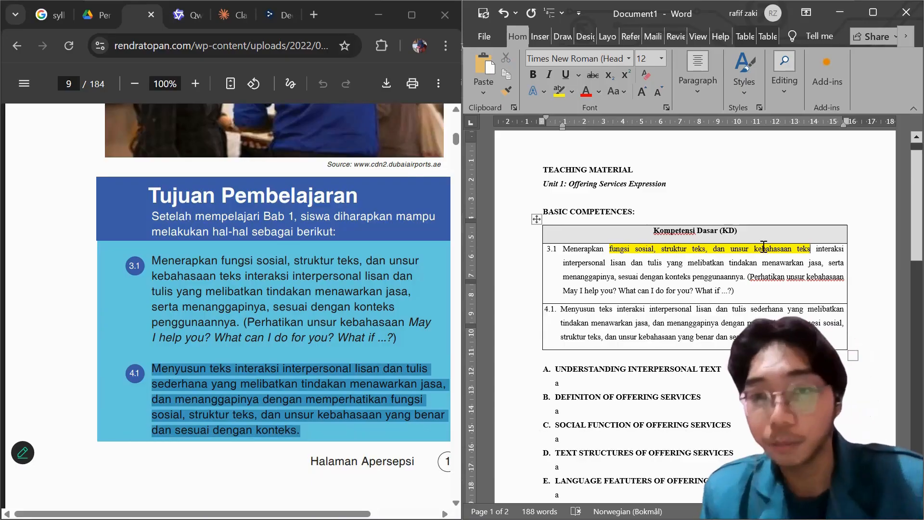
# Highlight "interaksi interpersonal" and "lisan dan tulis" in yellow in row 3.1 of the KD table.
pyautogui.scroll(-1, 764, 246)
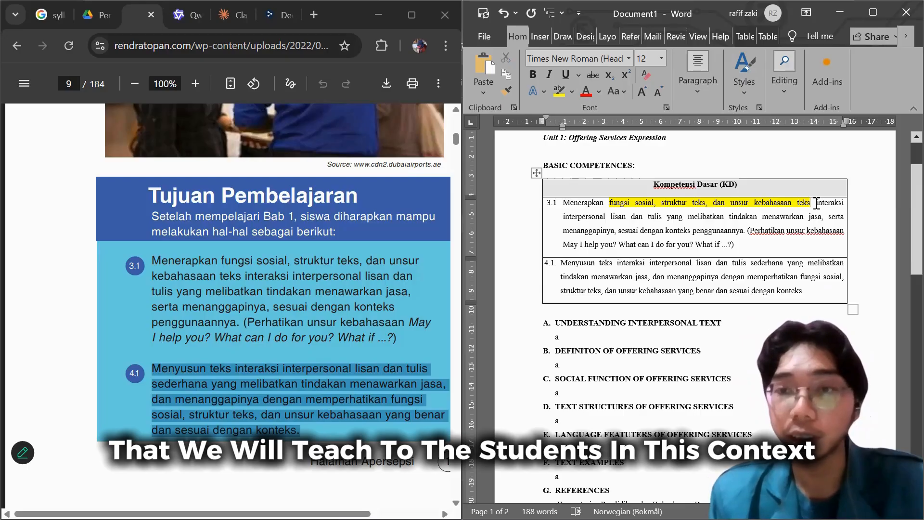
pyautogui.moveTo(817, 203)
pyautogui.mouseDown()
pyautogui.moveTo(635, 204)
pyautogui.moveTo(605, 217)
pyautogui.mouseUp()
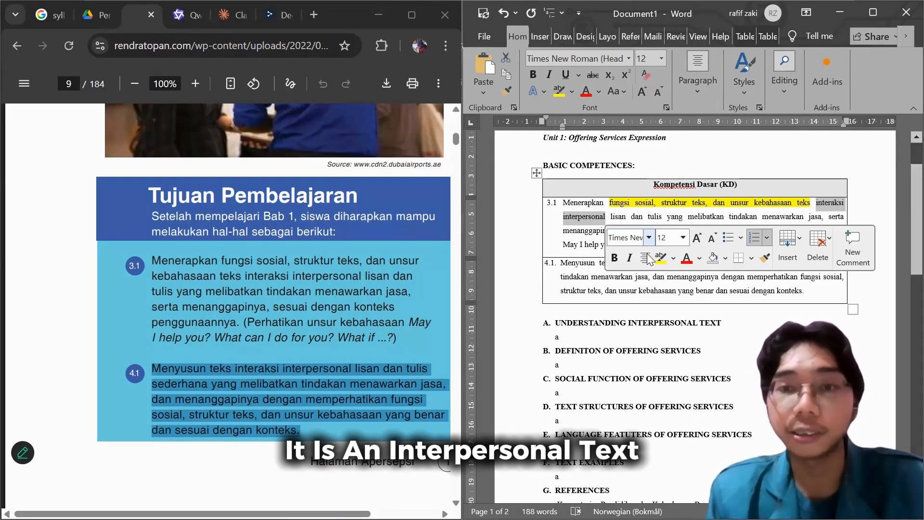
pyautogui.click(661, 259)
pyautogui.click(610, 217)
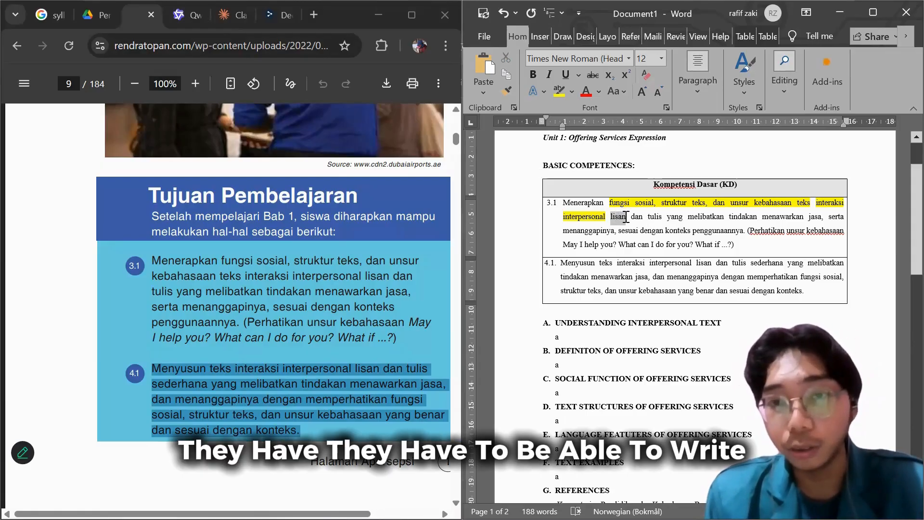
pyautogui.moveTo(626, 218); pyautogui.dragTo(655, 219)
pyautogui.moveTo(655, 219); pyautogui.dragTo(666, 219)
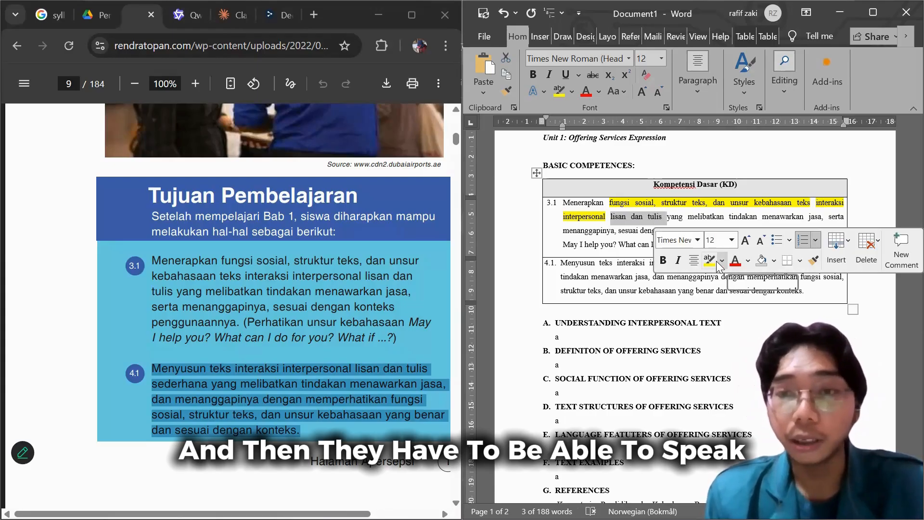
pyautogui.click(710, 260)
pyautogui.click(608, 234)
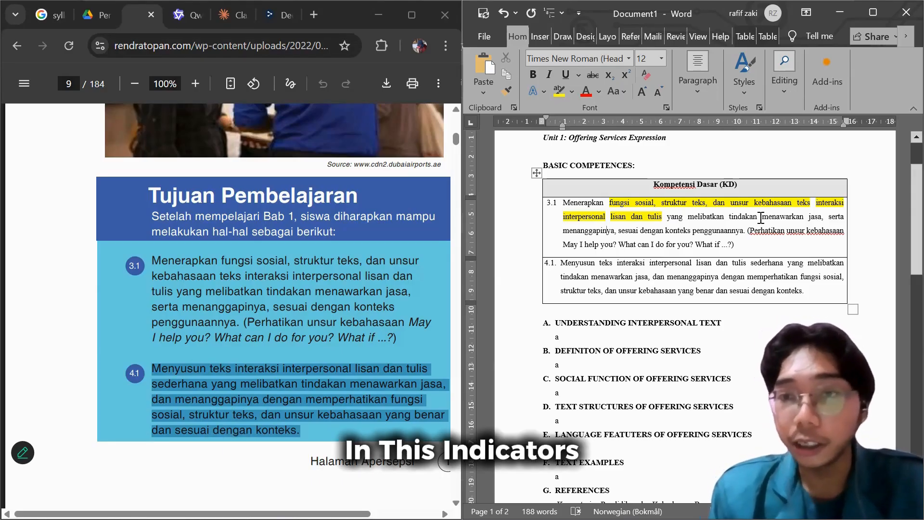
# Highlight "menawarkan jasa" and "dengan konteks penggunaannya" in yellow in row 3.1 of the KD table.
pyautogui.moveTo(761, 218); pyautogui.dragTo(822, 221)
pyautogui.click(708, 263)
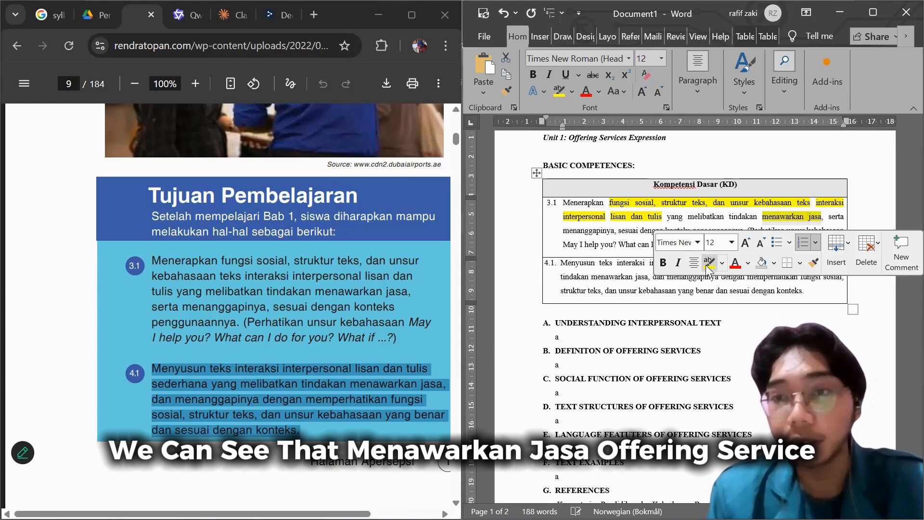
pyautogui.click(617, 231)
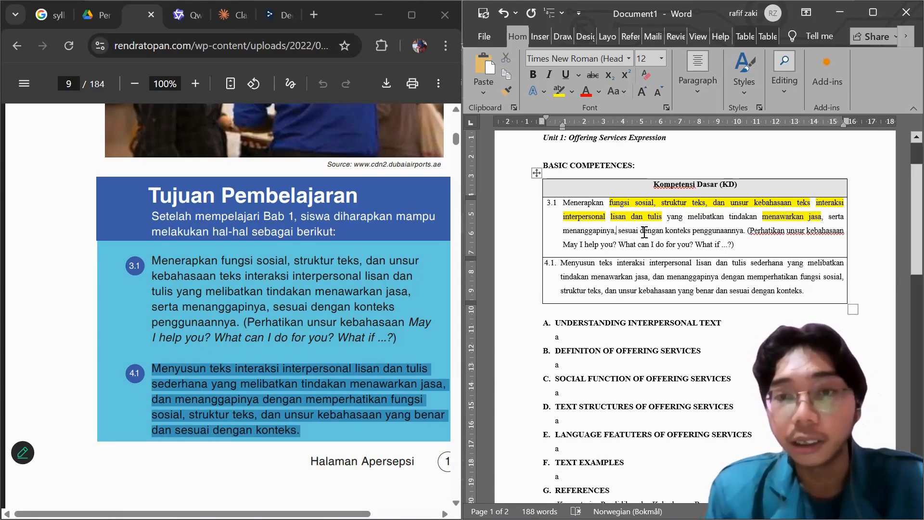
pyautogui.moveTo(640, 231); pyautogui.dragTo(744, 232)
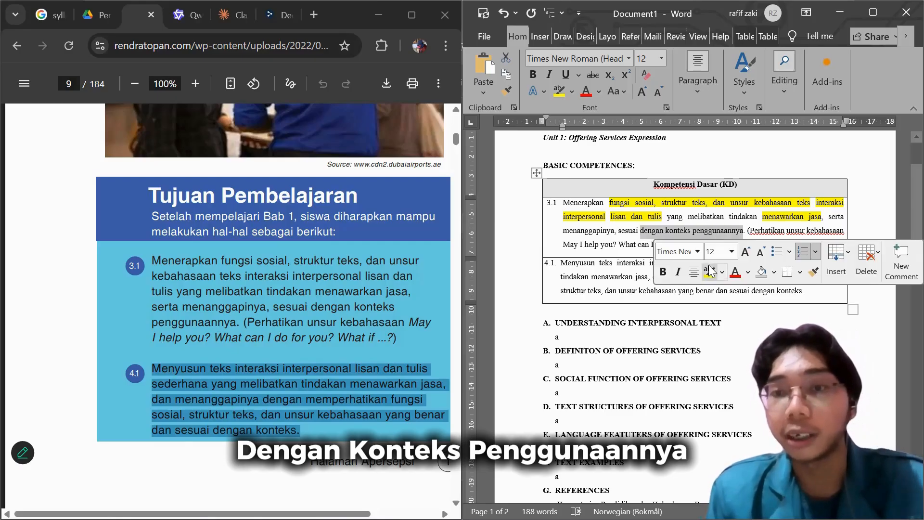
pyautogui.click(709, 271)
pyautogui.scroll(-1, 629, 233)
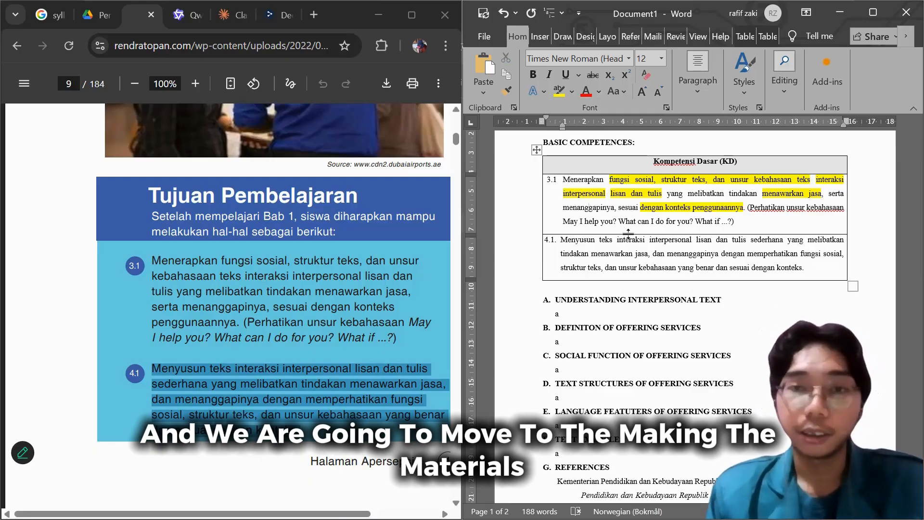
pyautogui.scroll(-2, 657, 241)
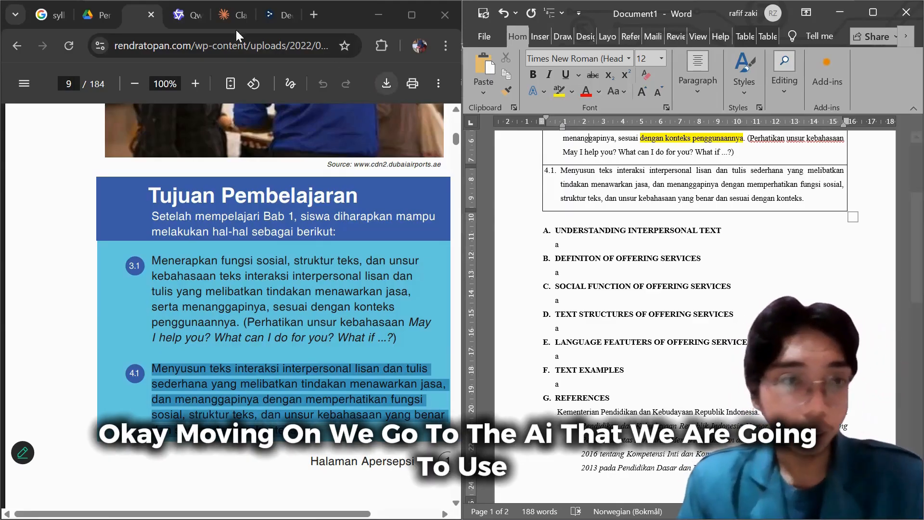
# Switch to the Qwen chat in the browser and enable both Thinking and Search for the new prompt.
pyautogui.click(181, 15)
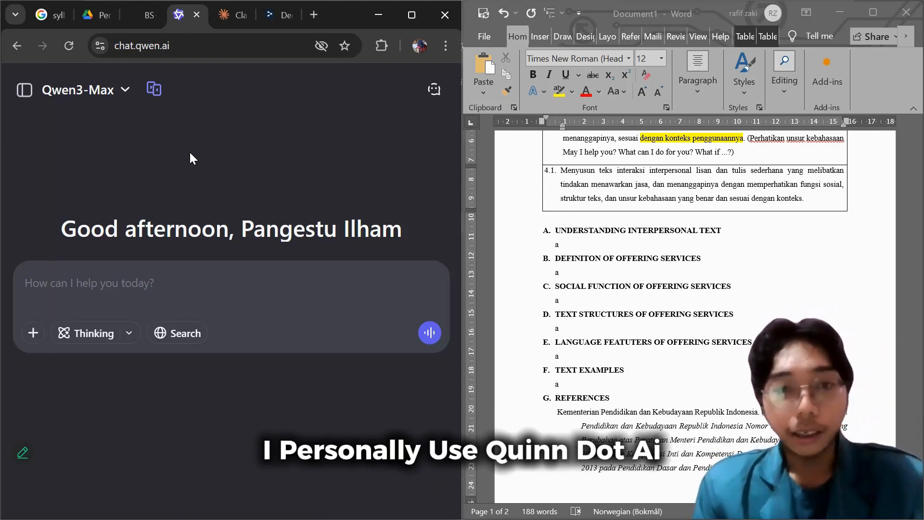
pyautogui.click(93, 332)
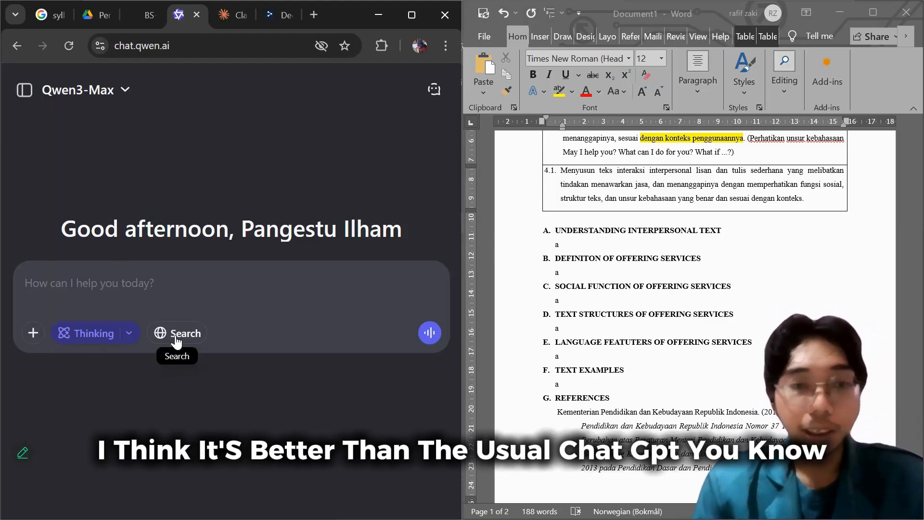
pyautogui.click(177, 335)
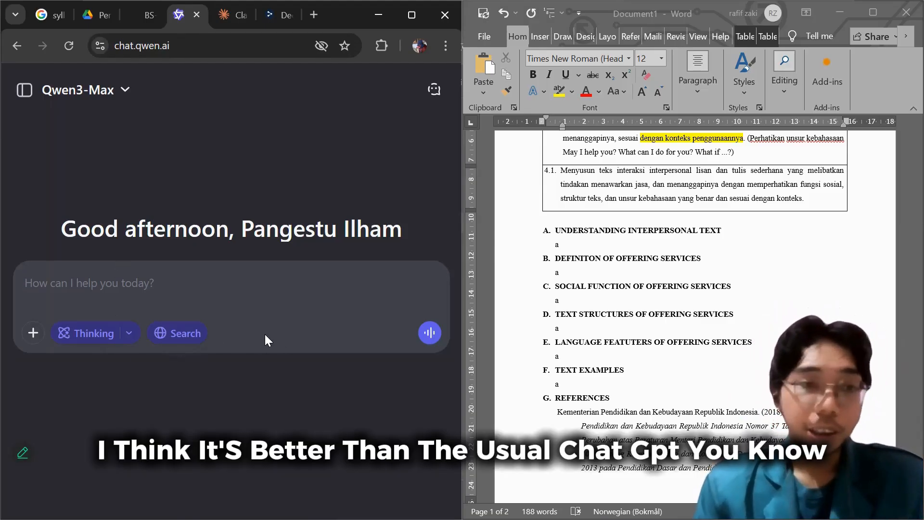
# Begin the chat prompt with "Hello, I'm about to create a teaching materials".
pyautogui.click(115, 291)
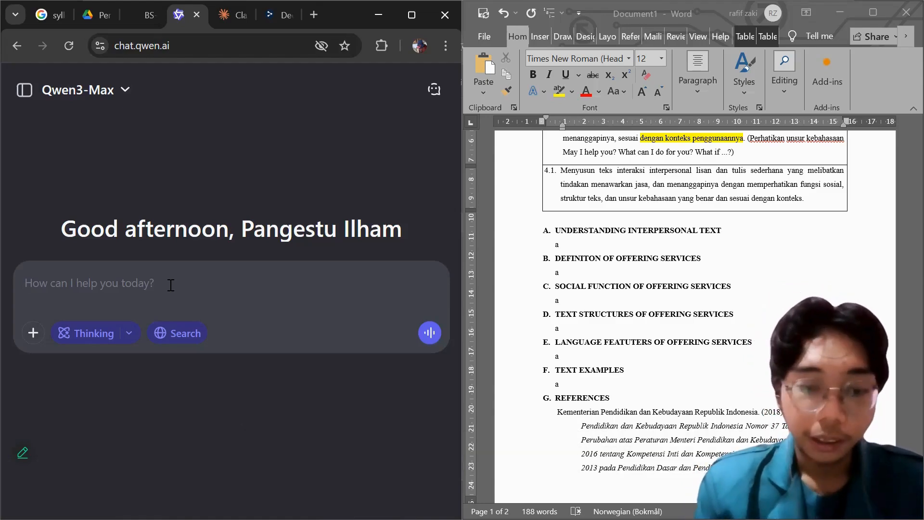
pyautogui.write('Hello')
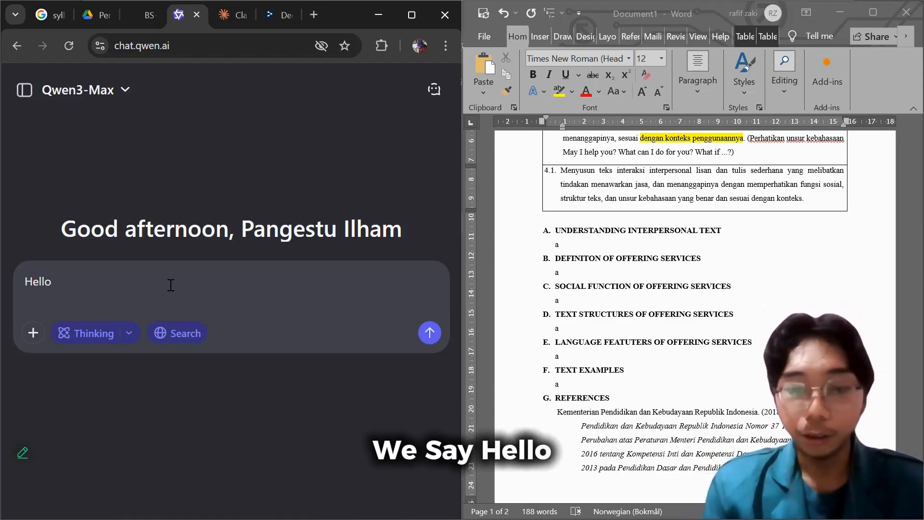
pyautogui.write(',')
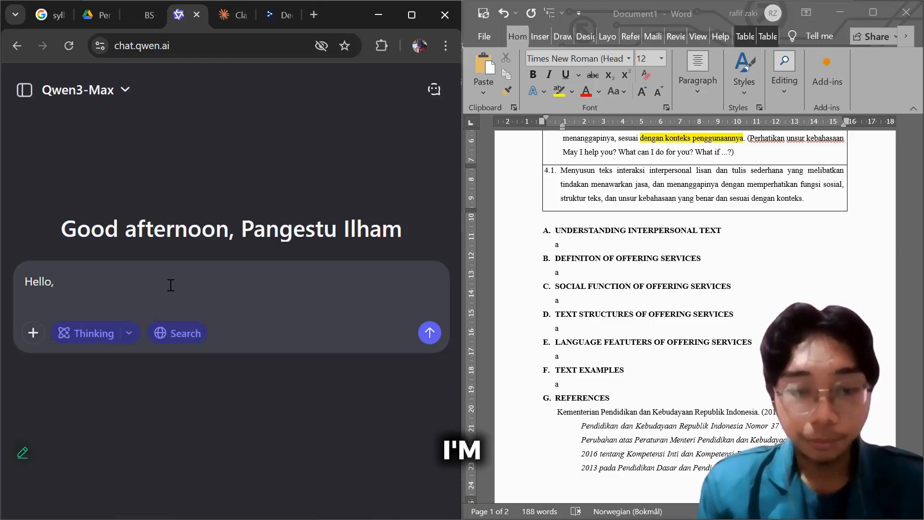
pyautogui.write(' Im')
pyautogui.press('BackSpace')
pyautogui.write("'m")
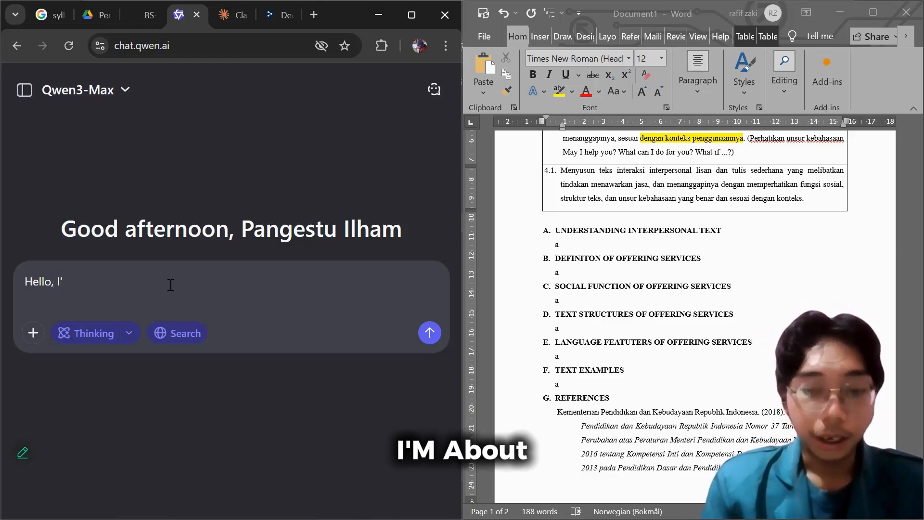
pyautogui.write(' about')
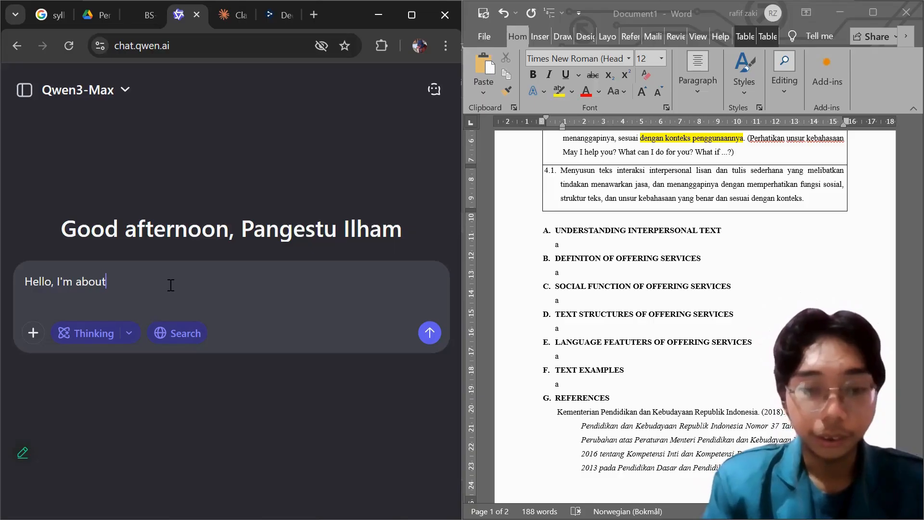
pyautogui.write(' to crea')
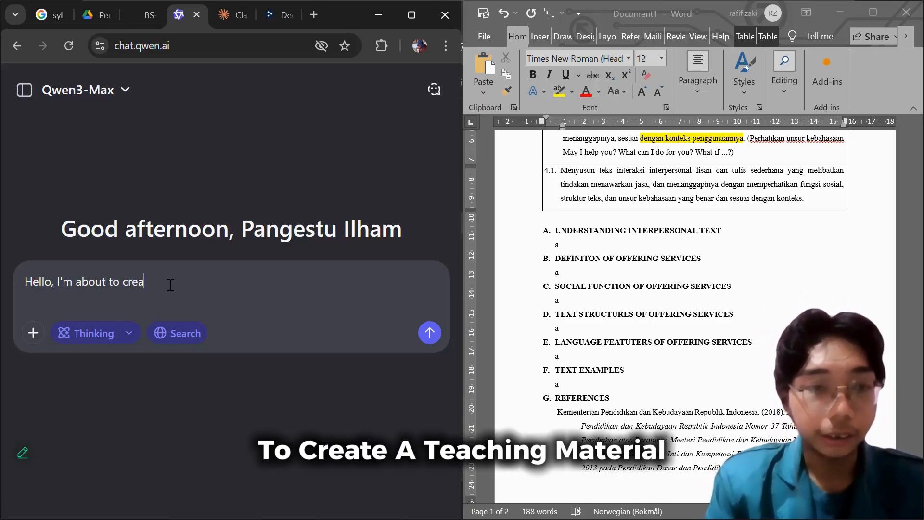
pyautogui.write('te a teachin')
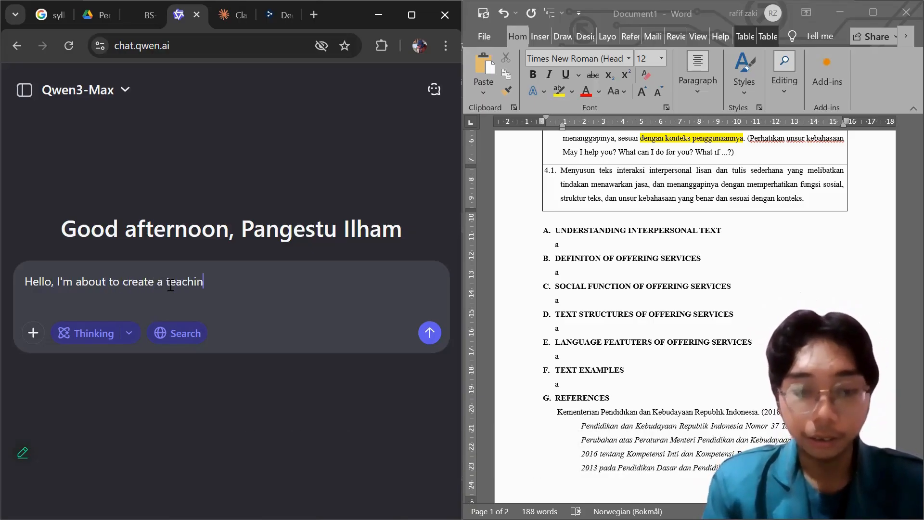
pyautogui.write('g materials ')
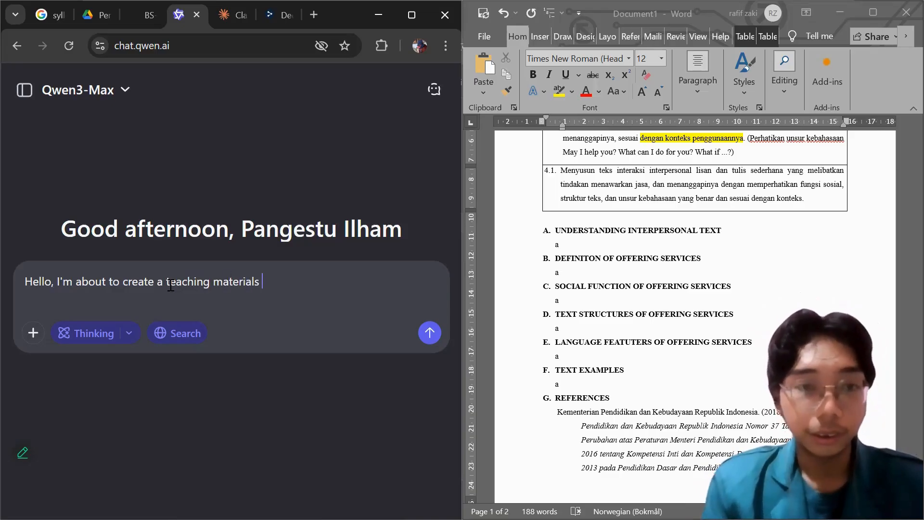
pyautogui.write('fro')
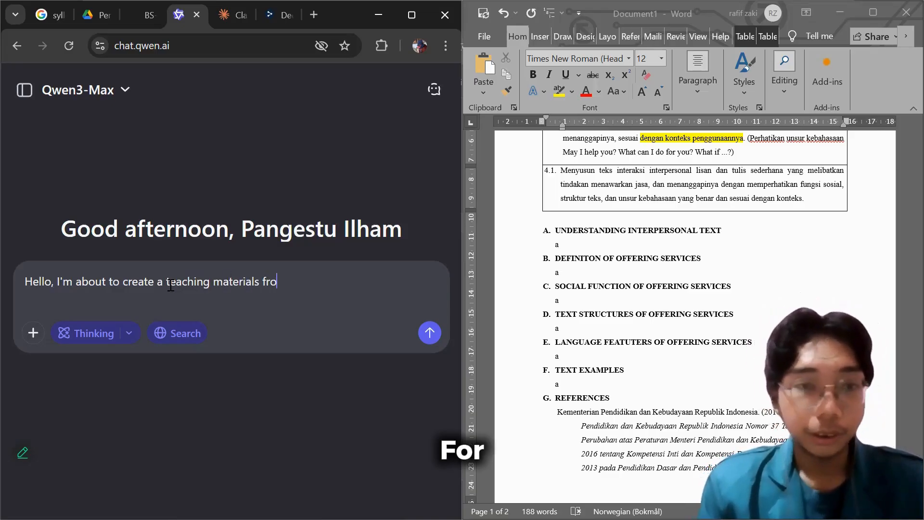
# Continue the greeting prompt with "for 12th grader in indonesia".
pyautogui.press('BackSpace')
pyautogui.press('BackSpace')
pyautogui.write('or')
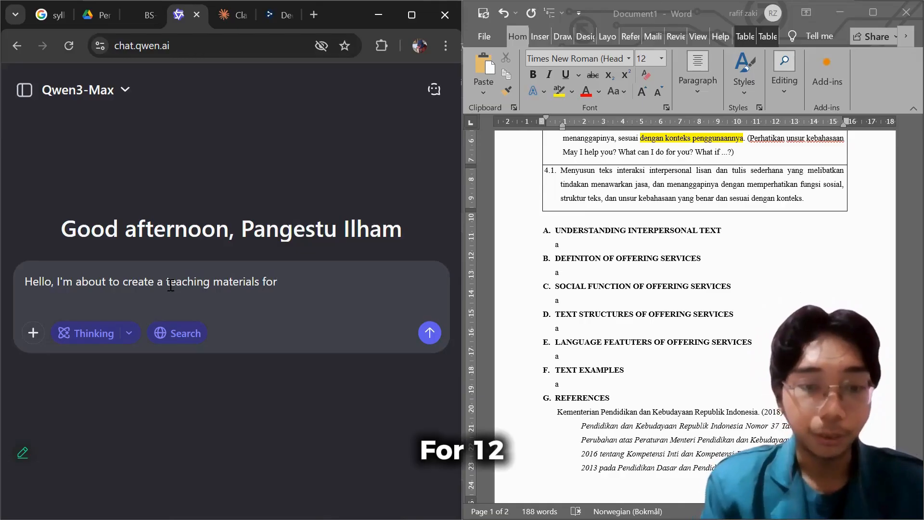
pyautogui.write(' 12th')
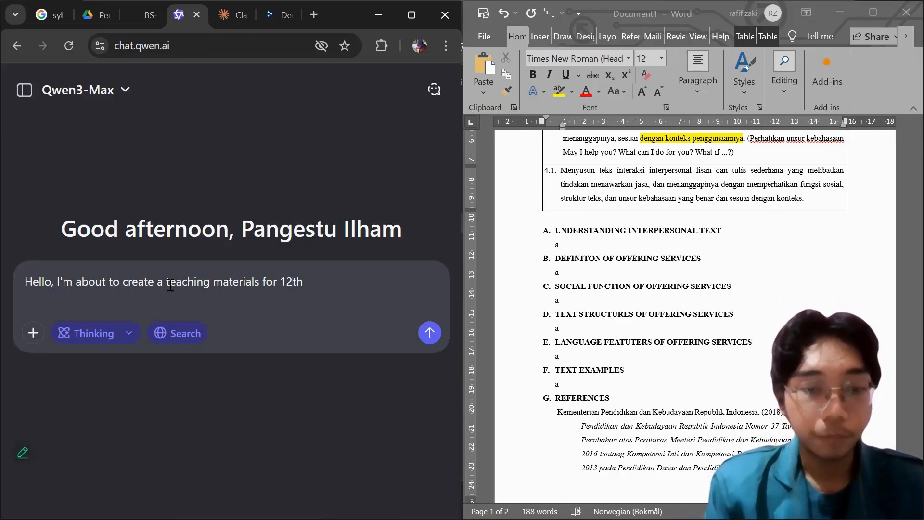
pyautogui.write(' grader i')
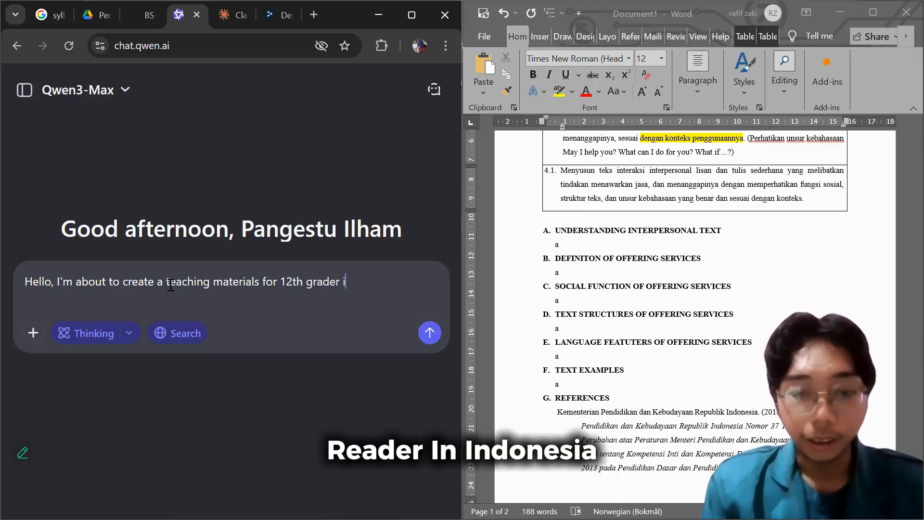
pyautogui.write('n indonesia')
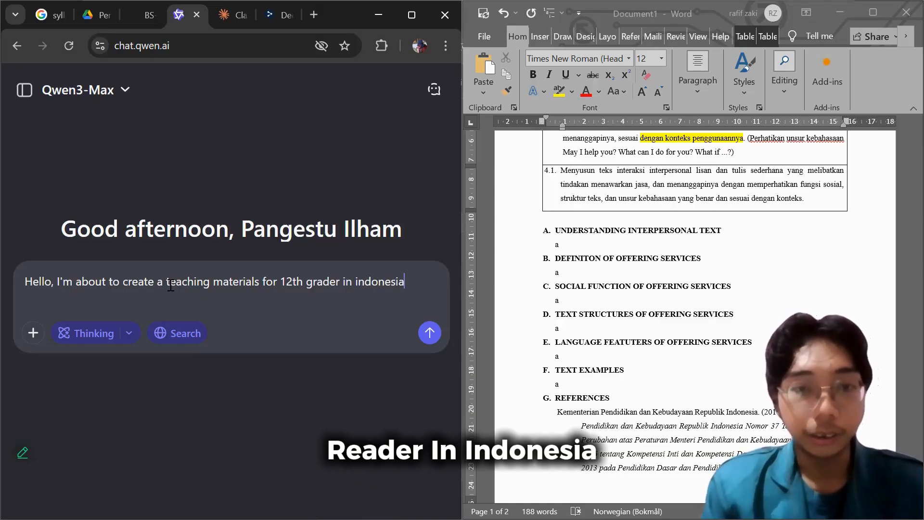
pyautogui.write('. Can you ')
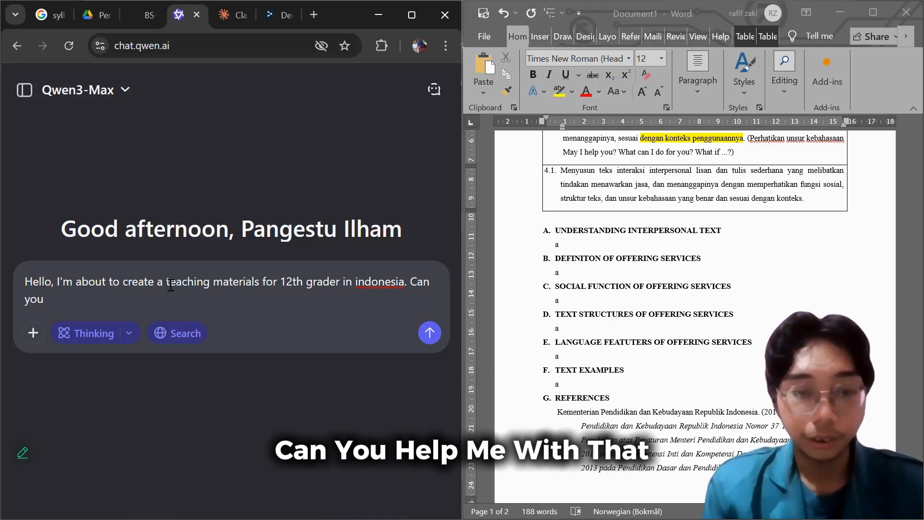
pyautogui.write('help me wi')
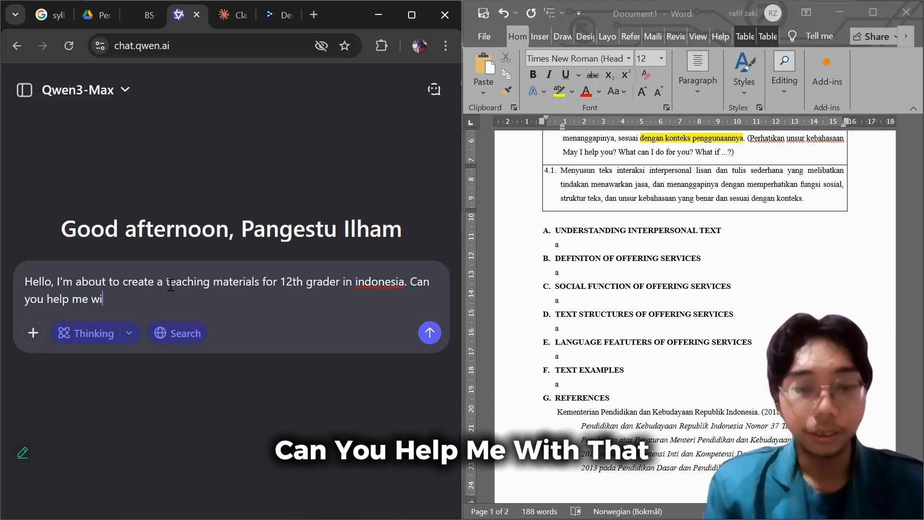
pyautogui.write('th that?')
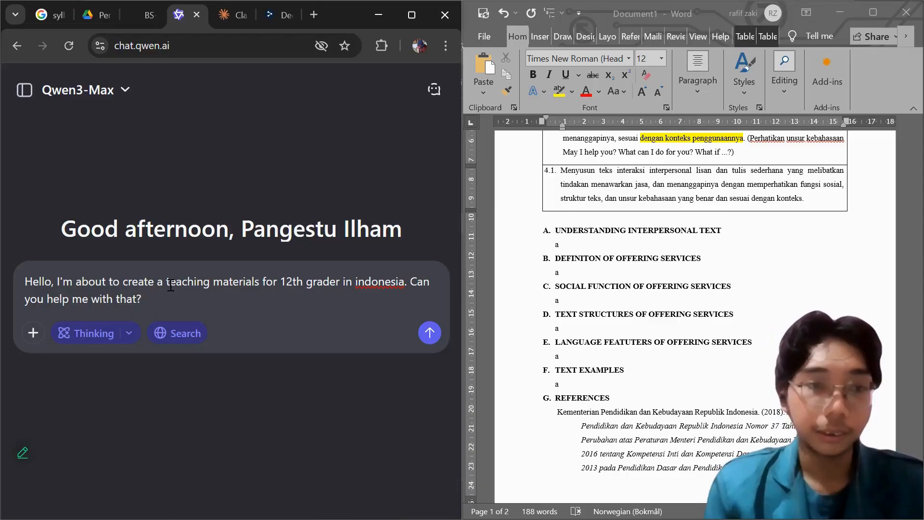
# Finish the prompt with ". Can you help me with that" and send it.
pyautogui.press('Return')
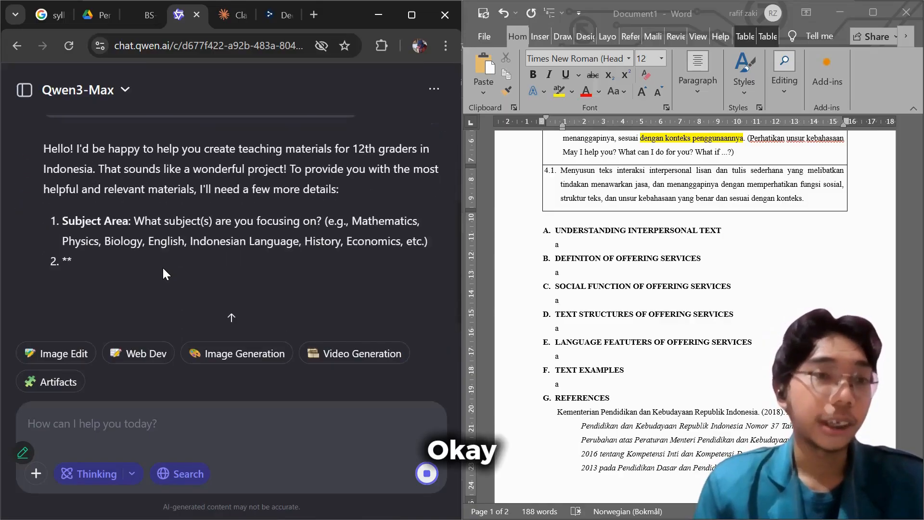
# Read through the AI's reply to see which details it requests for the teaching materials and its suggested follow-up questions.
pyautogui.scroll(5, 145, 241)
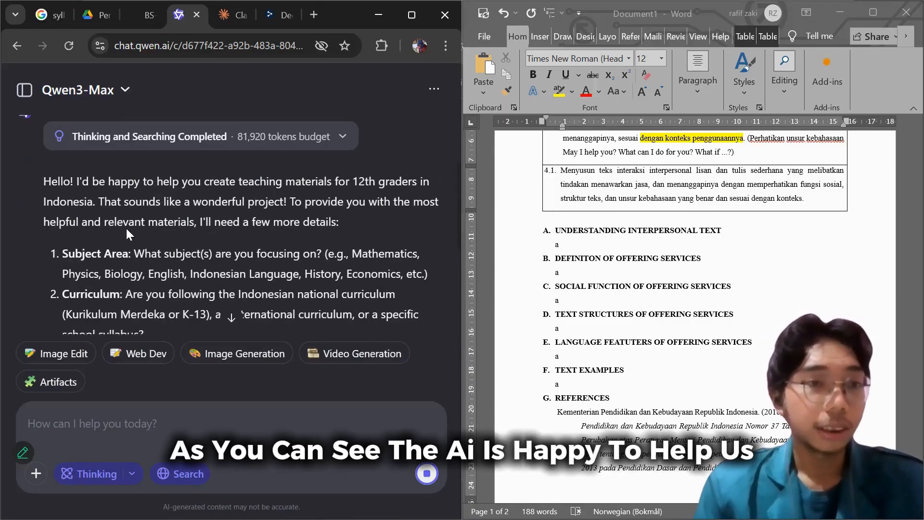
pyautogui.scroll(-2, 118, 208)
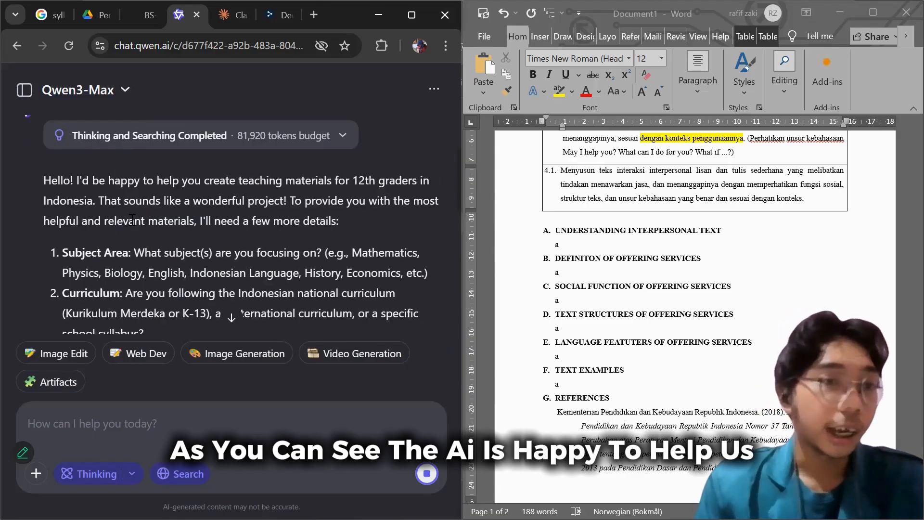
pyautogui.scroll(-5, 145, 212)
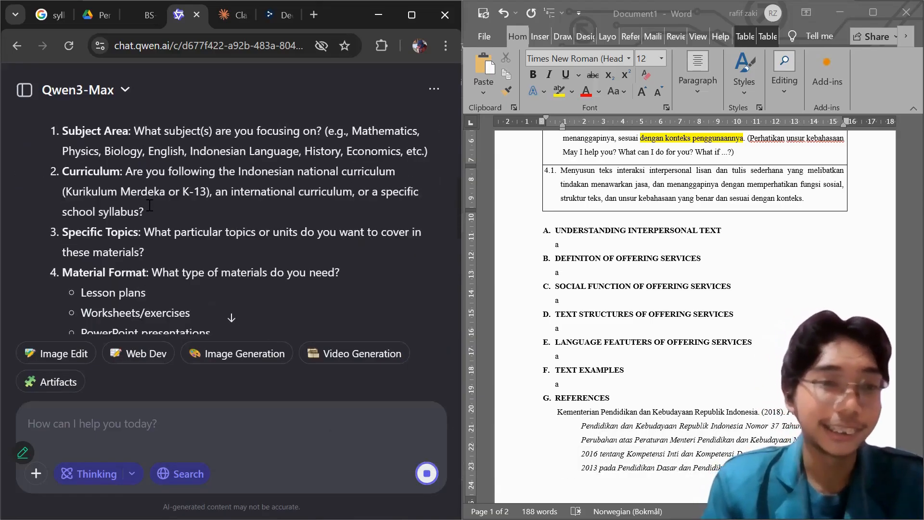
pyautogui.scroll(-3, 168, 217)
pyautogui.scroll(3, 131, 205)
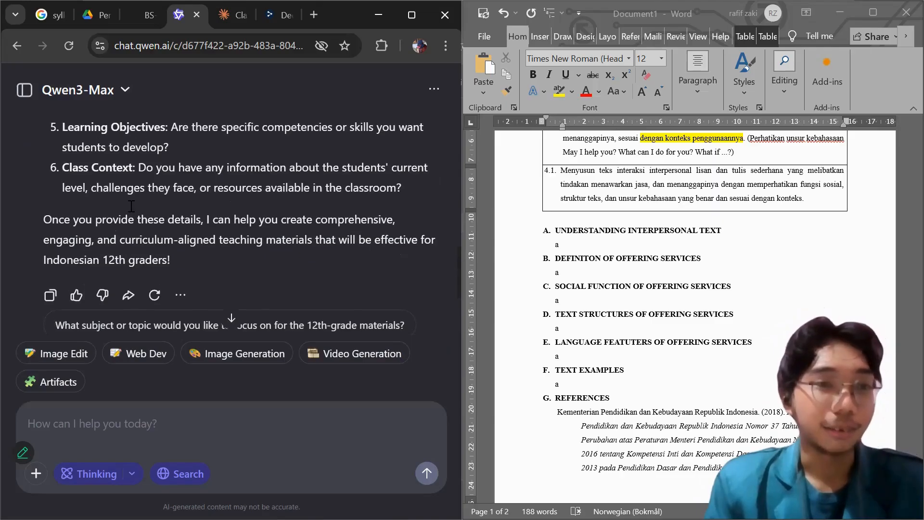
pyautogui.scroll(2, 123, 204)
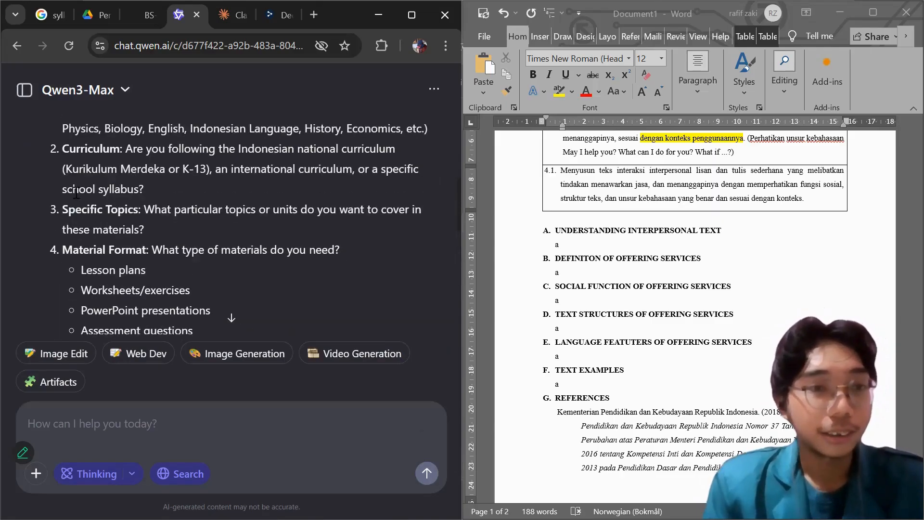
pyautogui.scroll(-2, 115, 205)
pyautogui.scroll(-6, 118, 207)
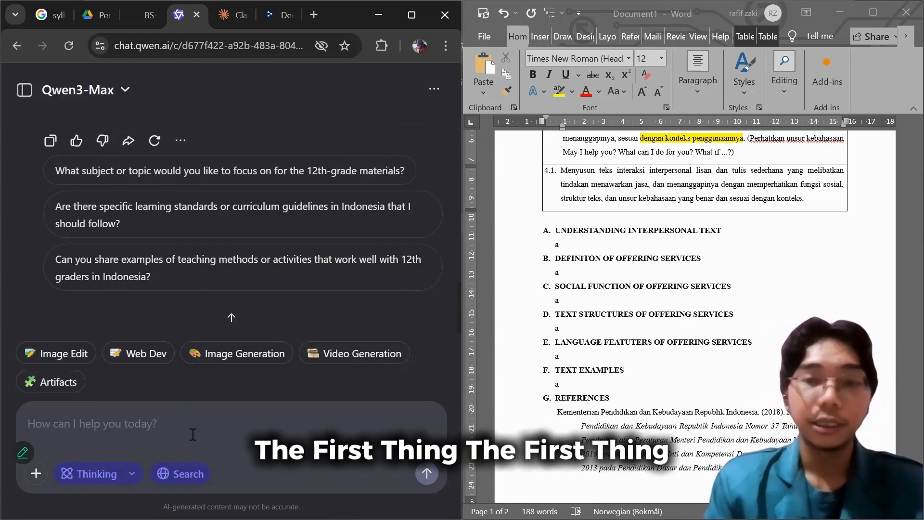
# Begin the follow-up message with "The first thing I want you to do is".
pyautogui.write('The fi')
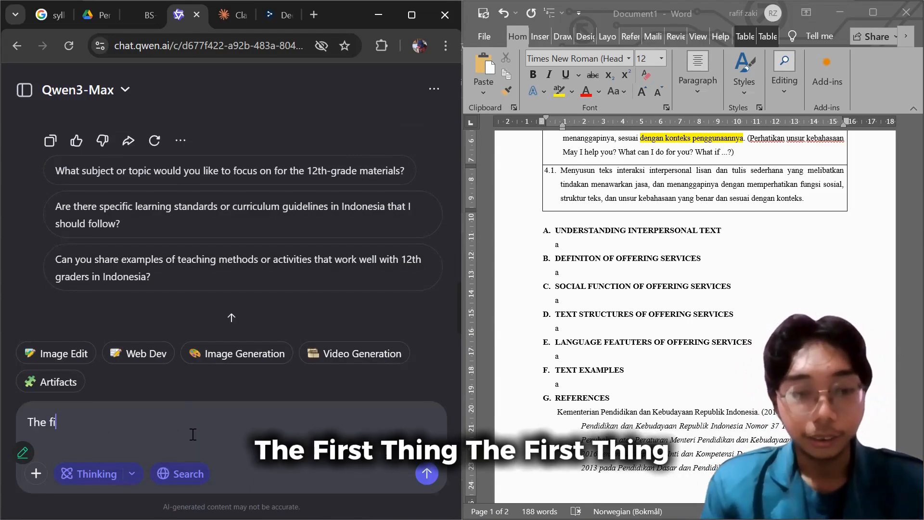
pyautogui.write('rst th')
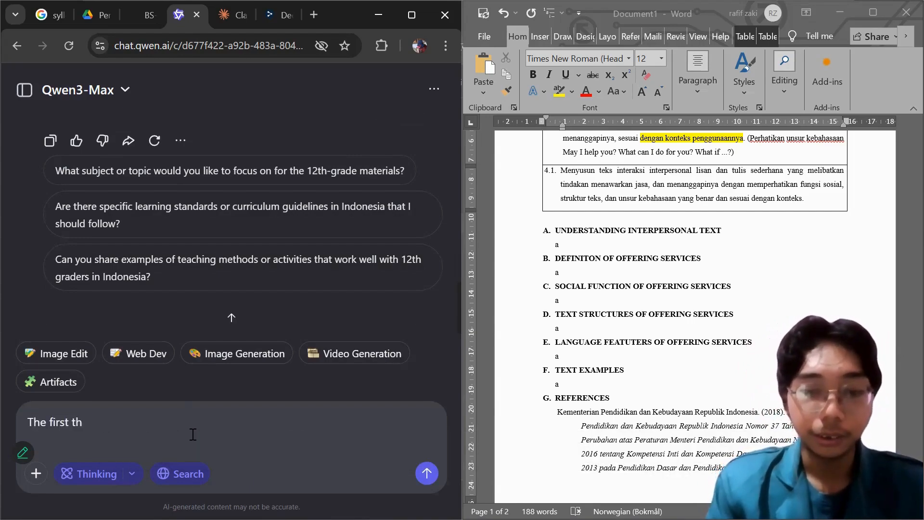
pyautogui.write('ing I want')
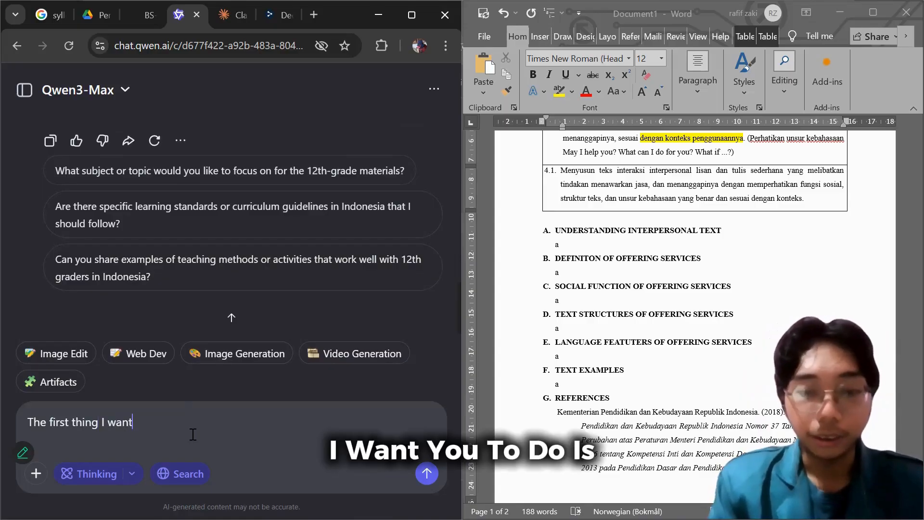
pyautogui.write(' you to ')
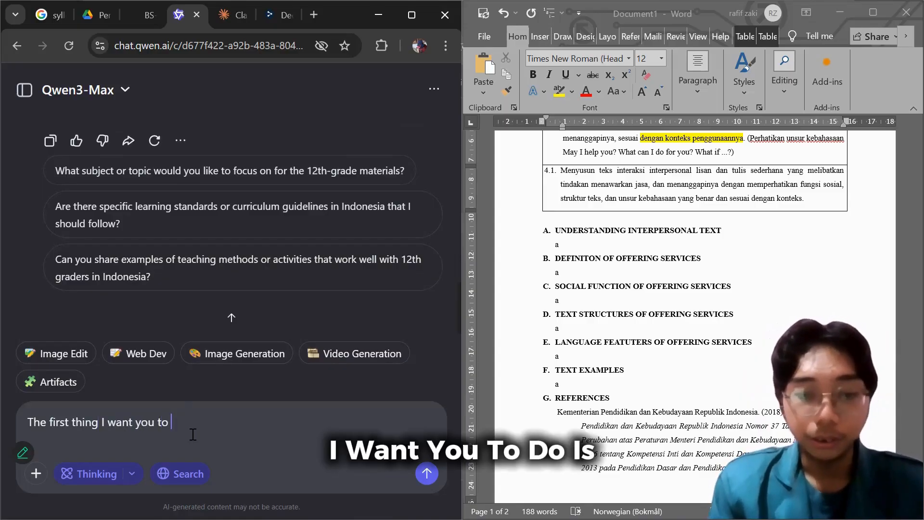
pyautogui.write('do,')
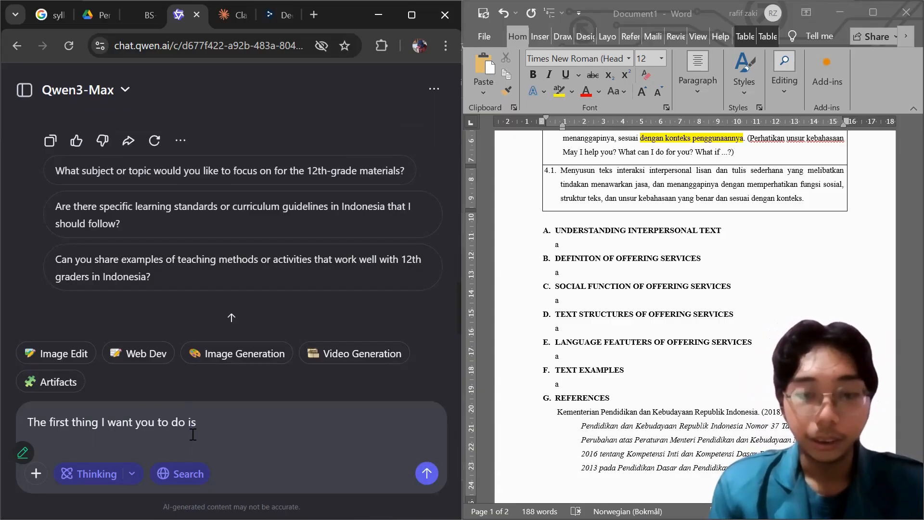
pyautogui.write(' pay attent')
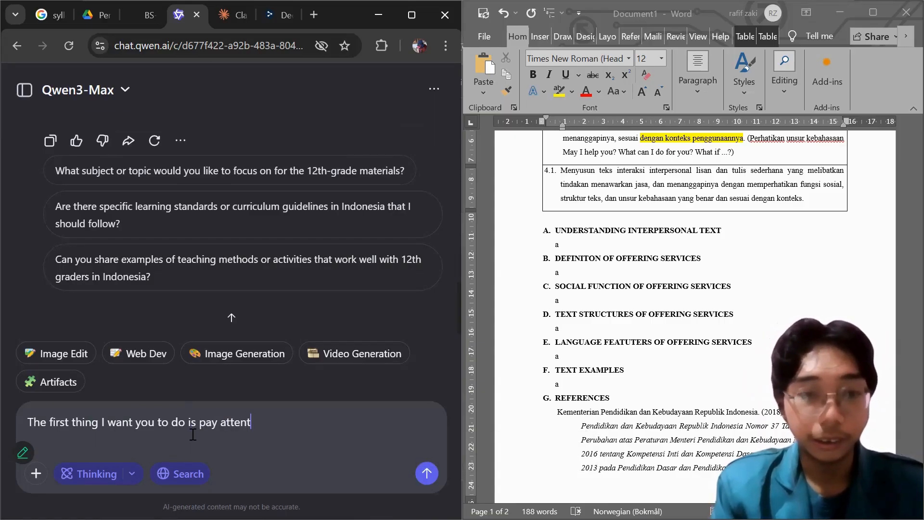
pyautogui.write('ion')
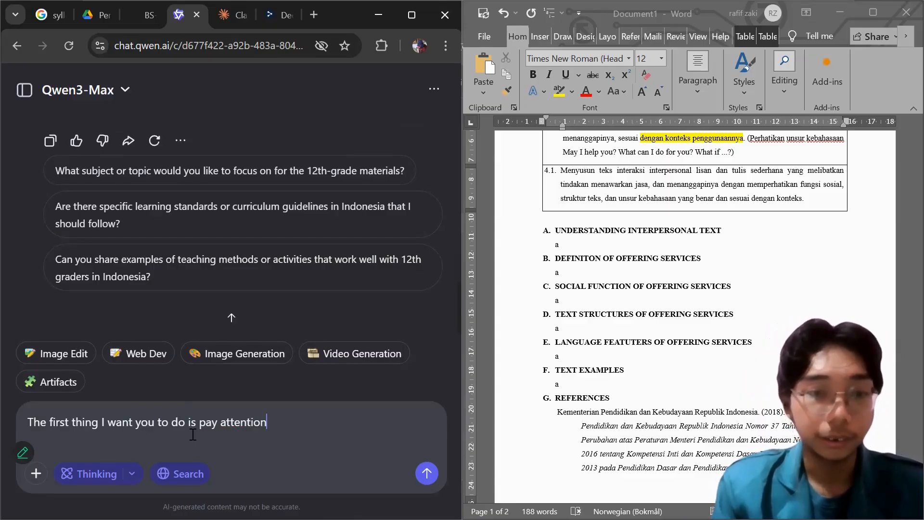
pyautogui.write(' to ')
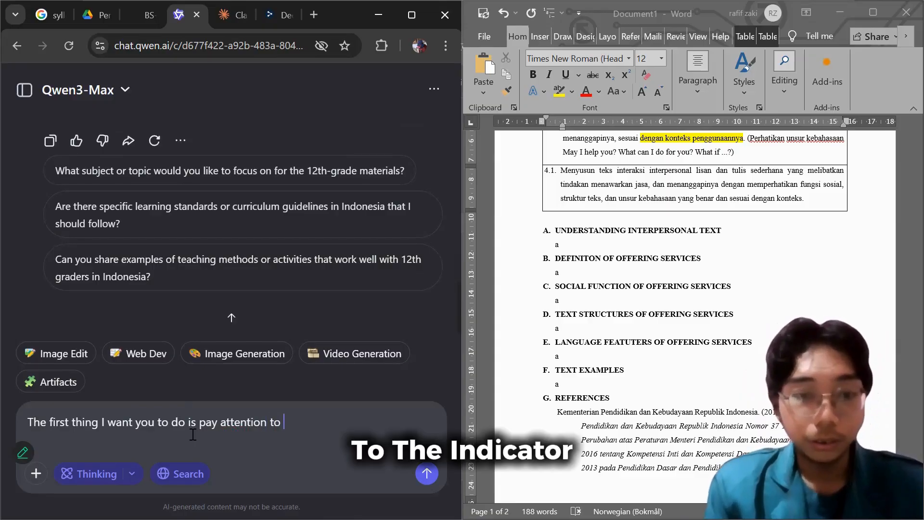
pyautogui.write('the indicator')
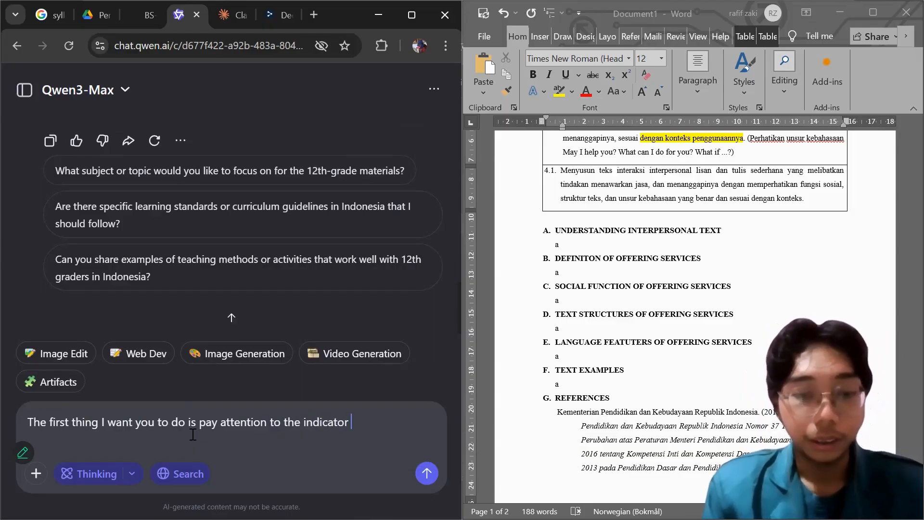
pyautogui.write(' of th')
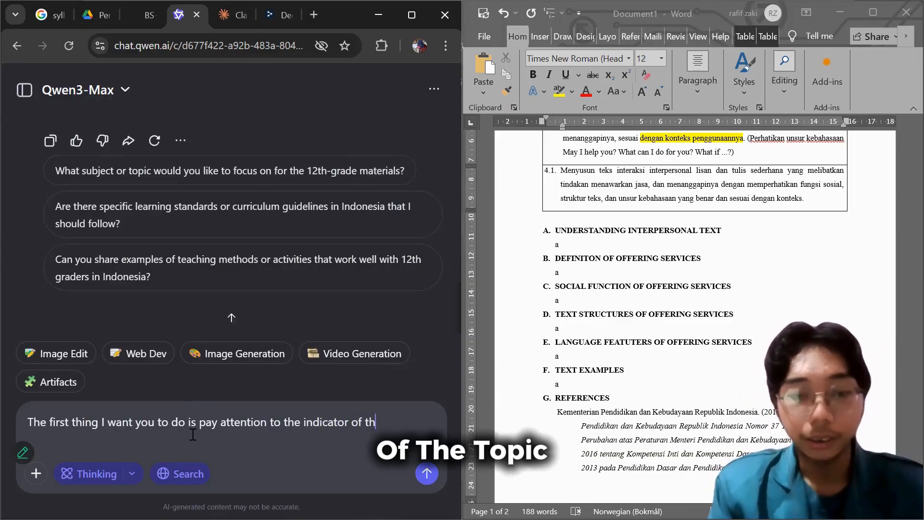
pyautogui.write('e topic')
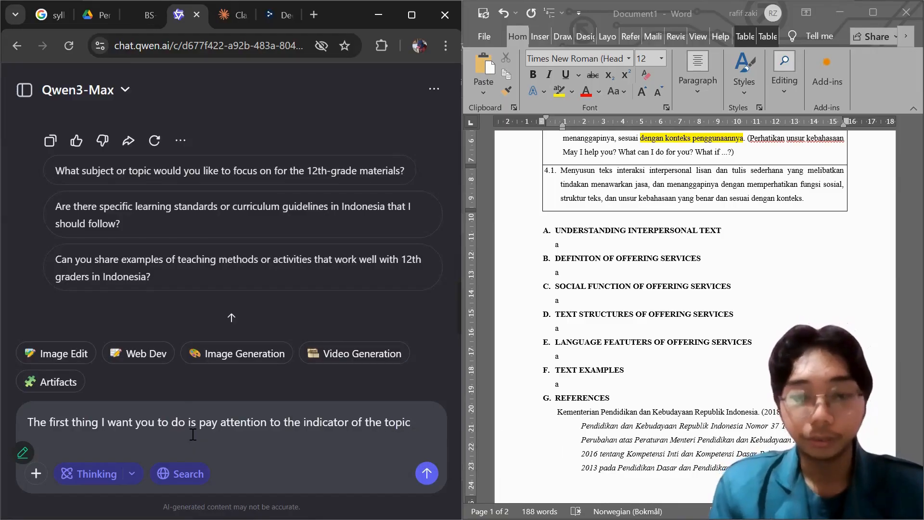
pyautogui.write(':')
# Continue the follow-up message with "pay attention to the indicator of the topic:" and start a new line below it.
pyautogui.hotkey('shift', 'Return')
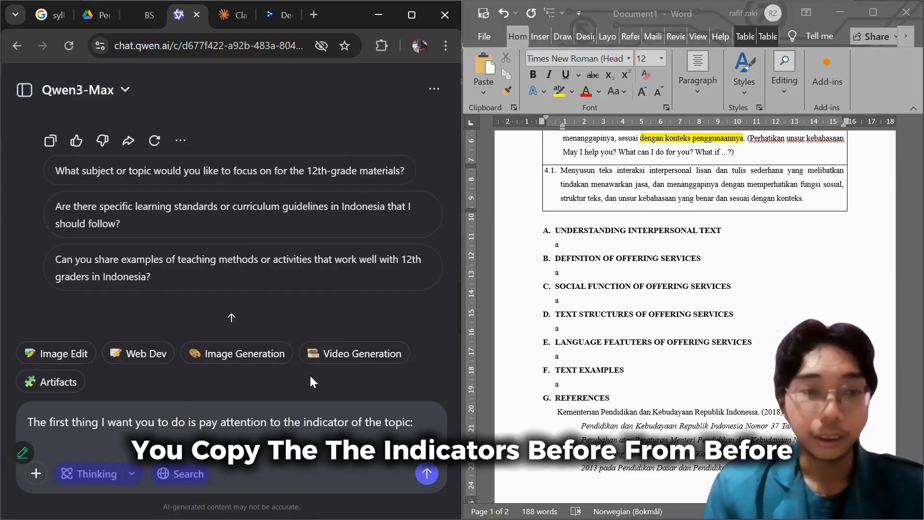
# Copy the competence 3.1 text from the Word table into the follow-up chat message and leave a blank line below it.
pyautogui.scroll(3, 705, 201)
pyautogui.moveTo(739, 222); pyautogui.dragTo(581, 183)
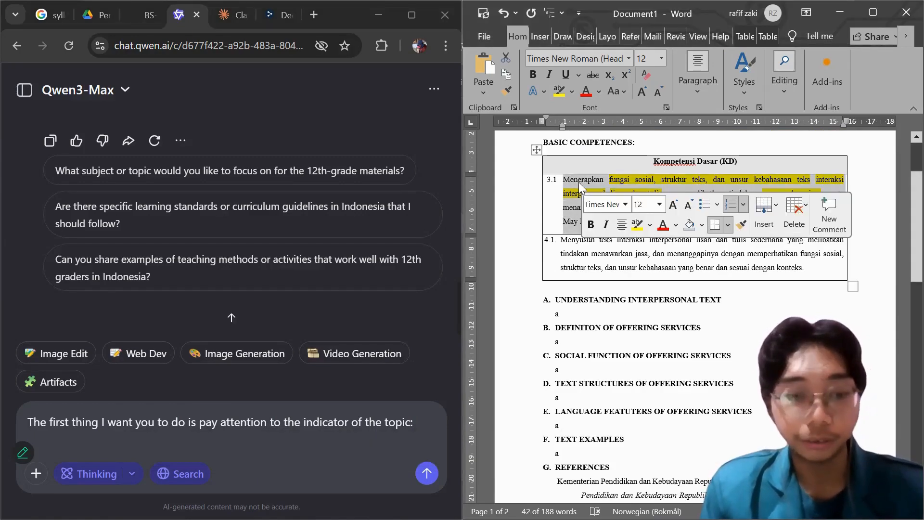
pyautogui.hotkey('ctrl', 'c')
pyautogui.click(118, 433)
pyautogui.hotkey('ctrl', 'v')
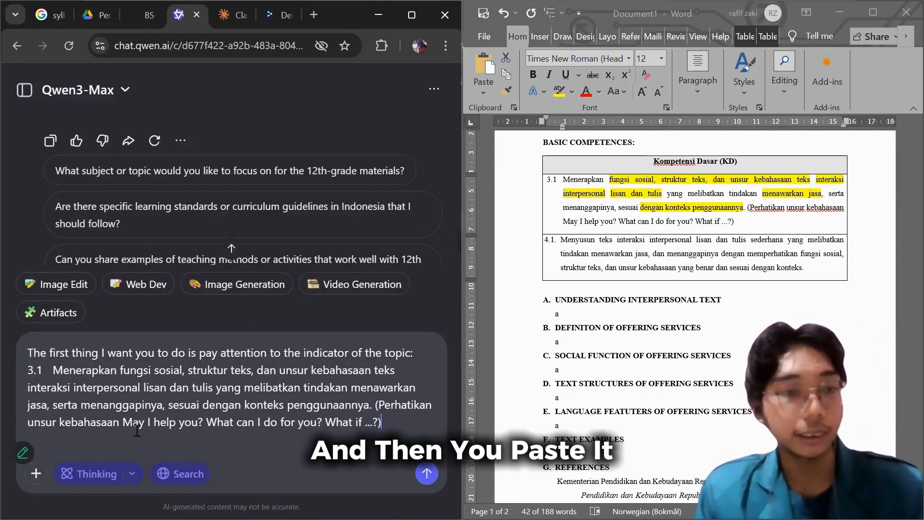
pyautogui.hotkey('shift', 'Return')
pyautogui.hotkey('shift', 'Return')
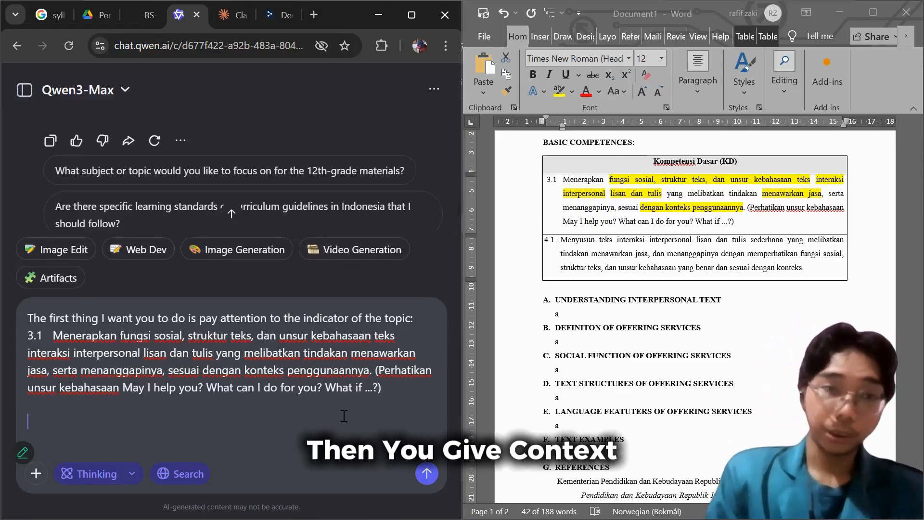
# Continue the message with "Now, for starter, I want you to make a definition of Interpersonal text. You".
pyautogui.write('Now')
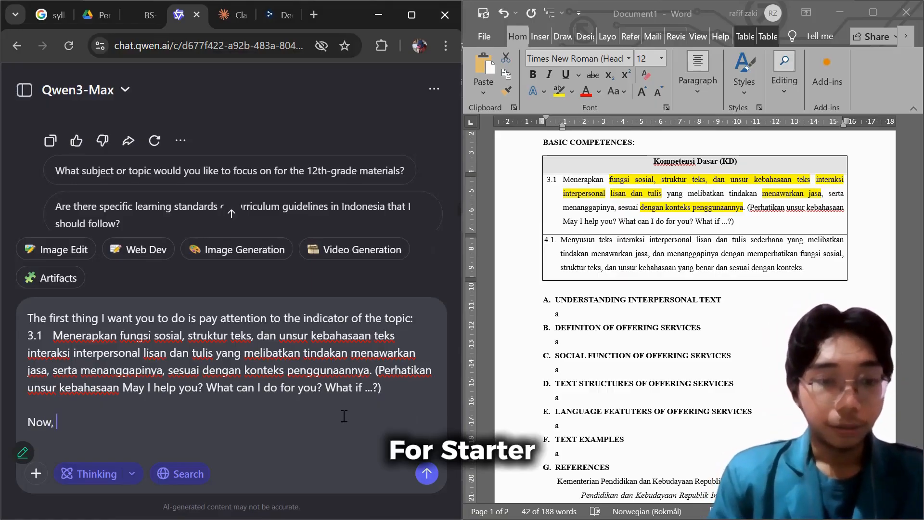
pyautogui.write(', for s')
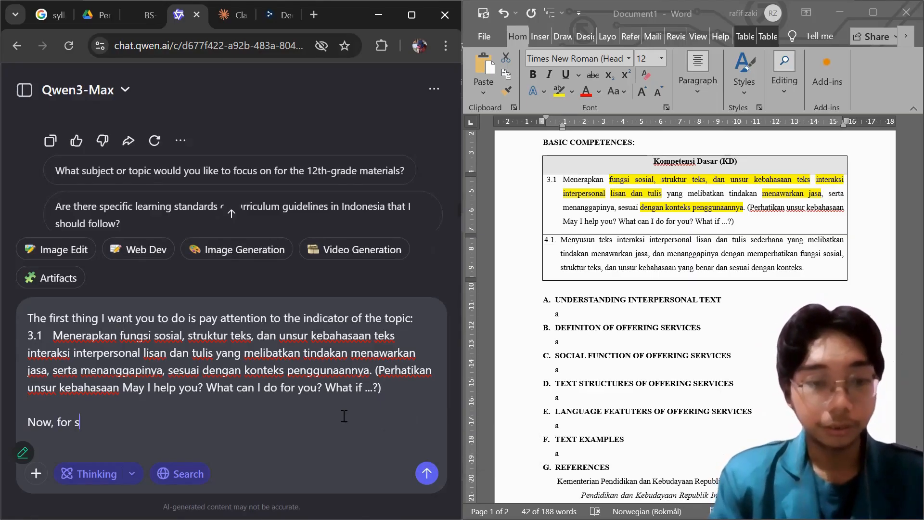
pyautogui.write('tarter,')
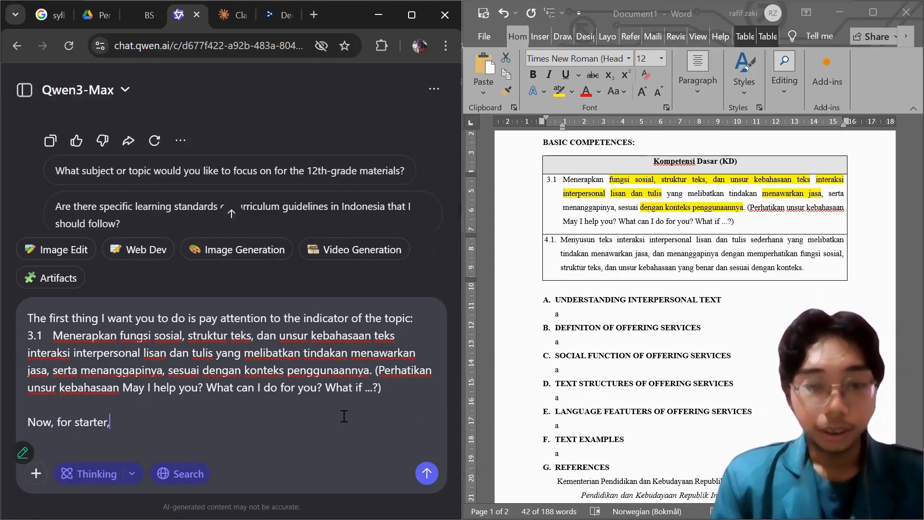
pyautogui.write(' I want y')
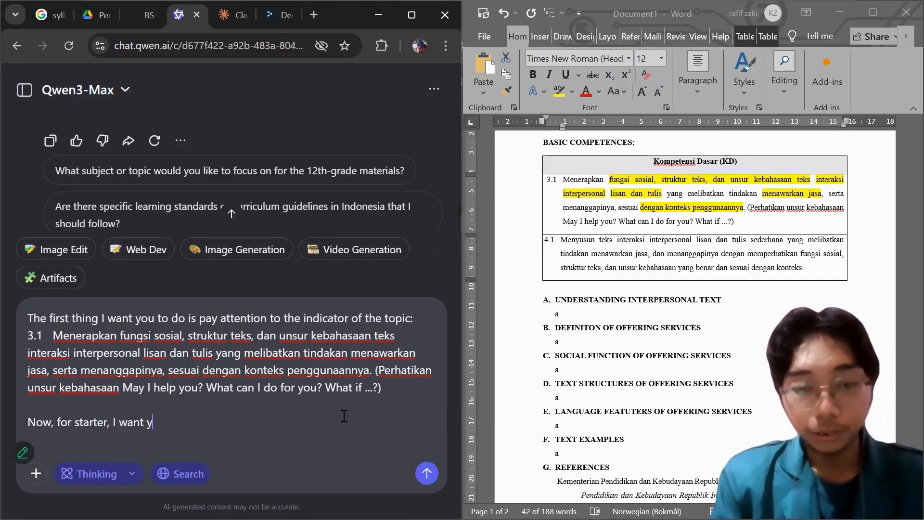
pyautogui.write('ou to make a')
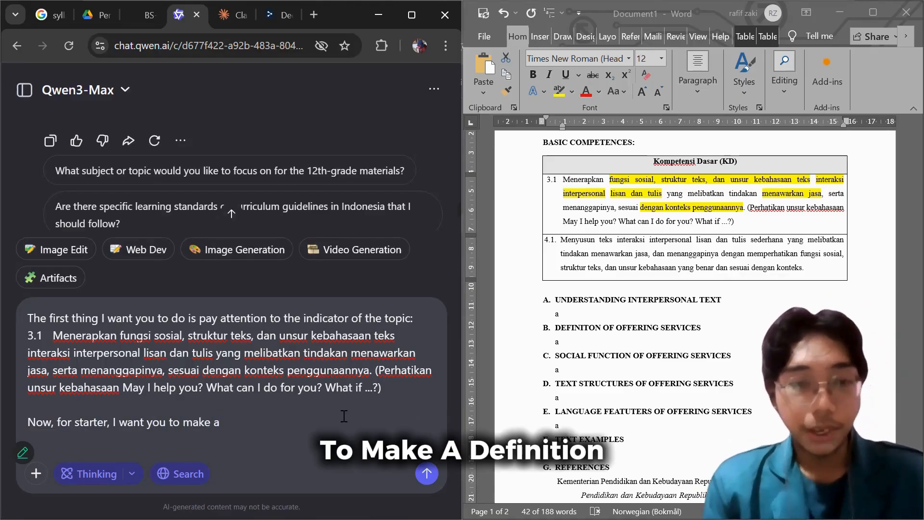
pyautogui.write(' definit')
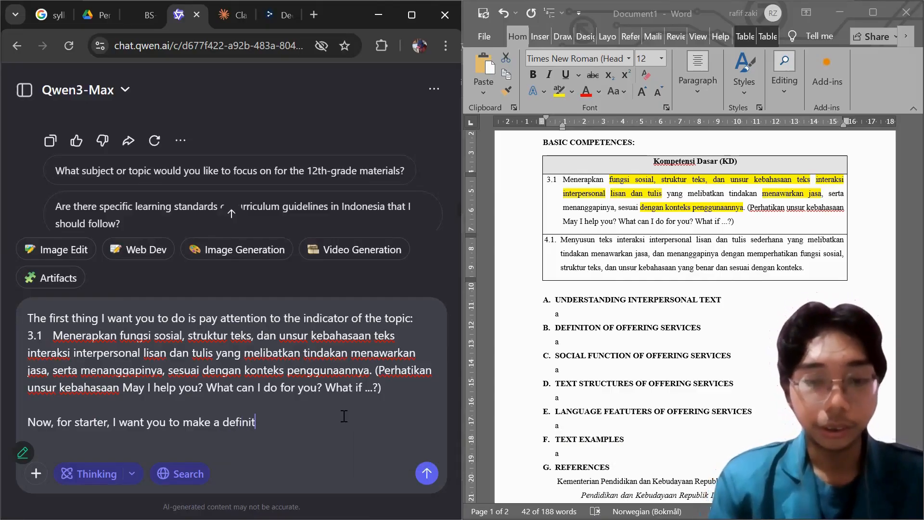
pyautogui.write('ion of')
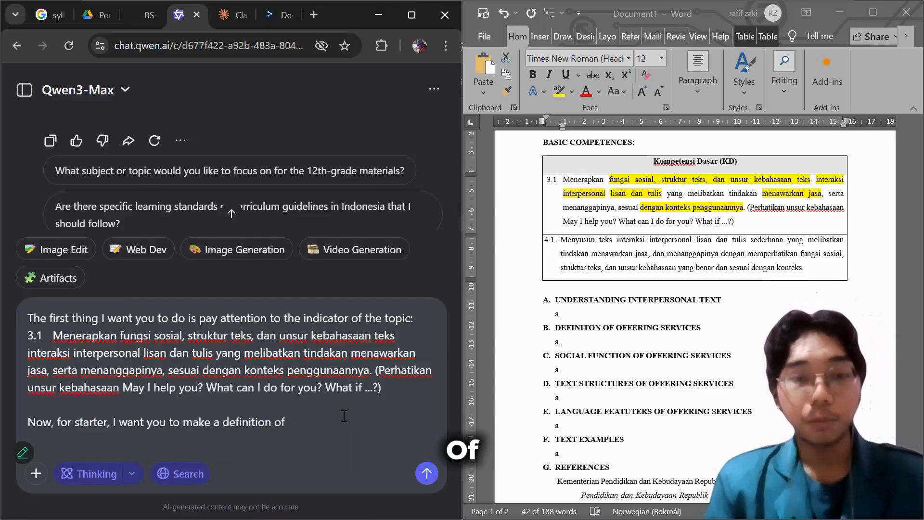
pyautogui.write('Inte')
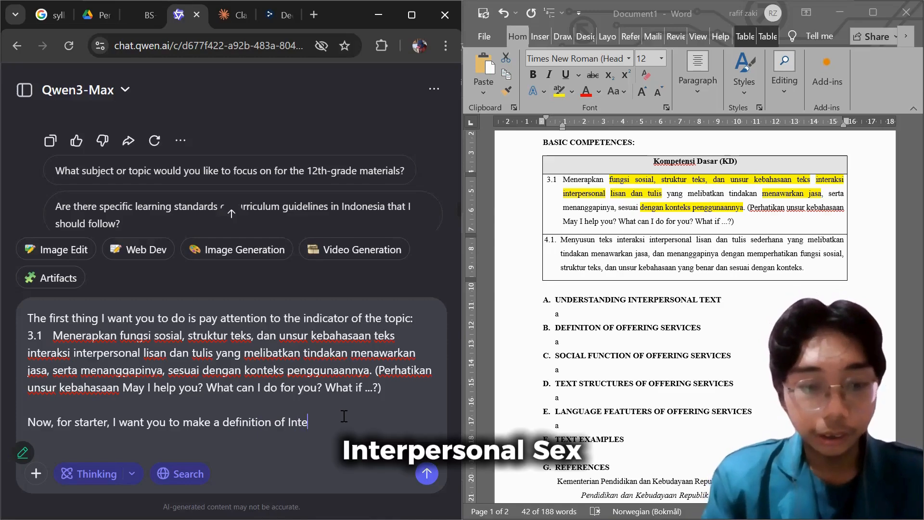
pyautogui.write('rpersonal text')
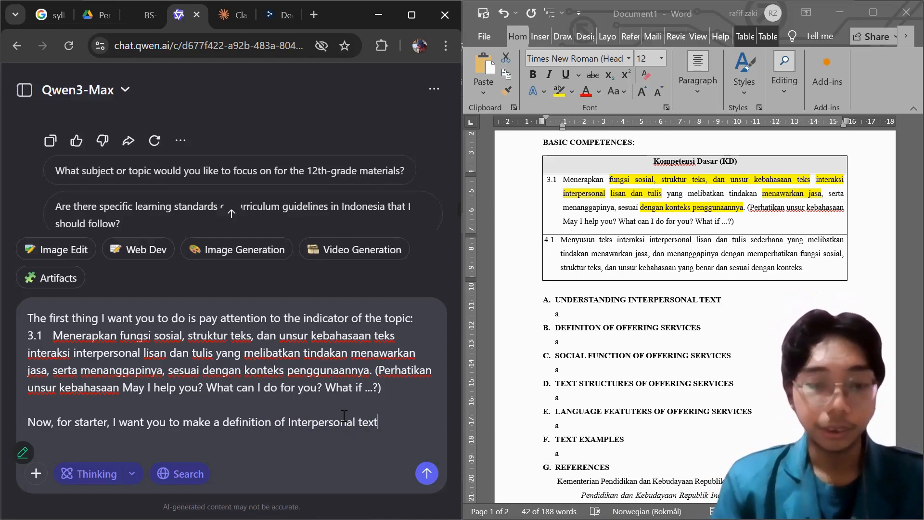
pyautogui.write('. You c')
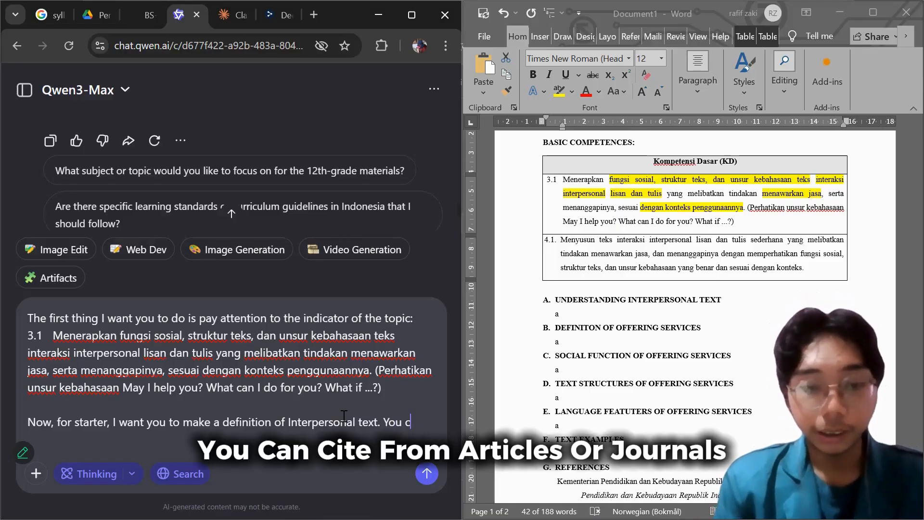
pyautogui.write('an cite ')
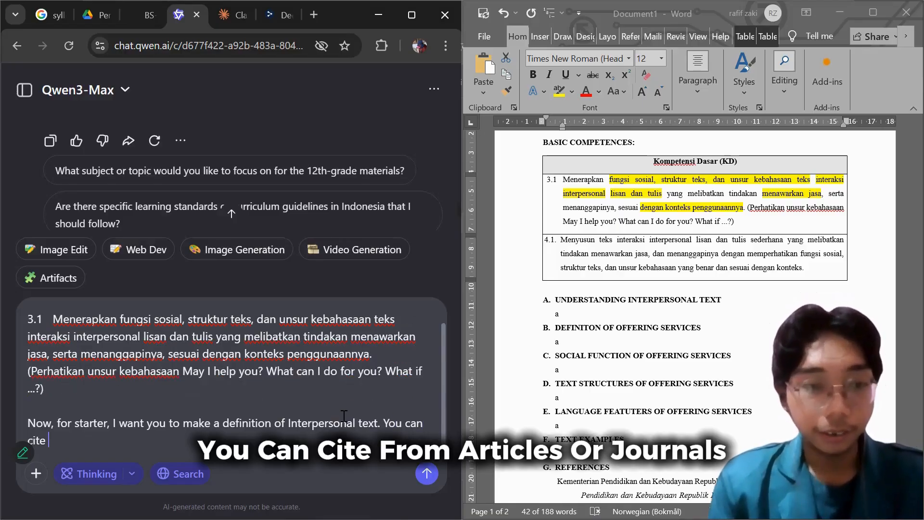
pyautogui.write('from')
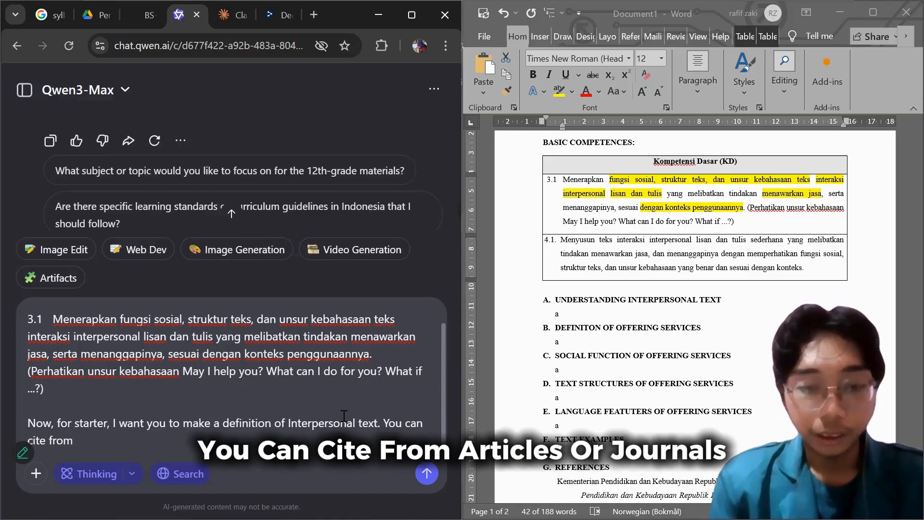
pyautogui.write(' articles')
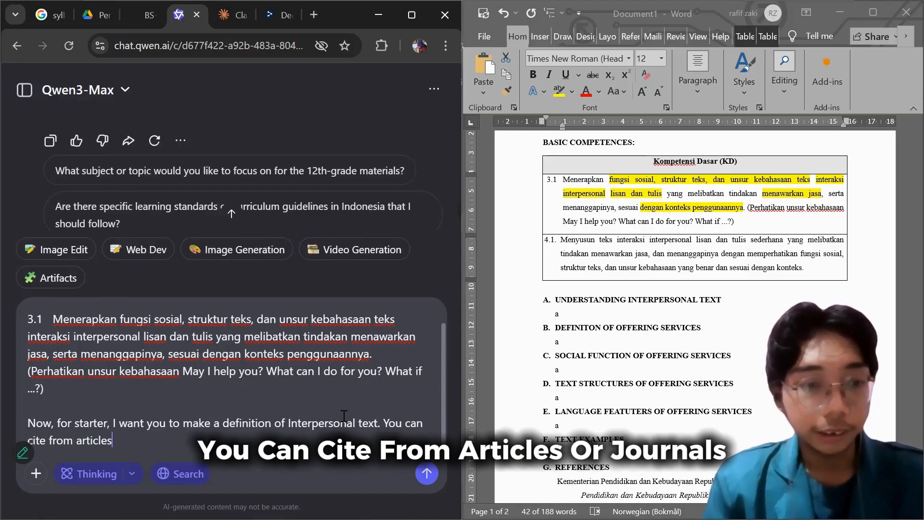
pyautogui.write('/journ')
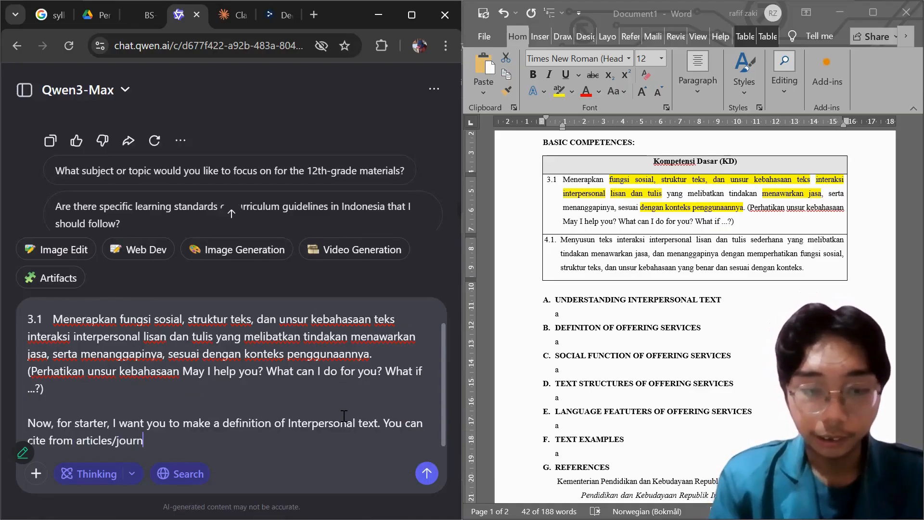
pyautogui.write('als to s')
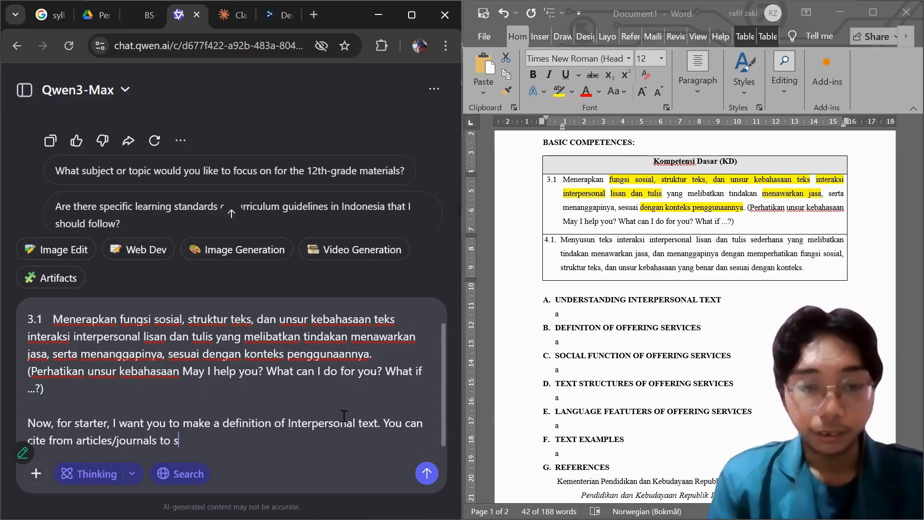
pyautogui.write('upport ')
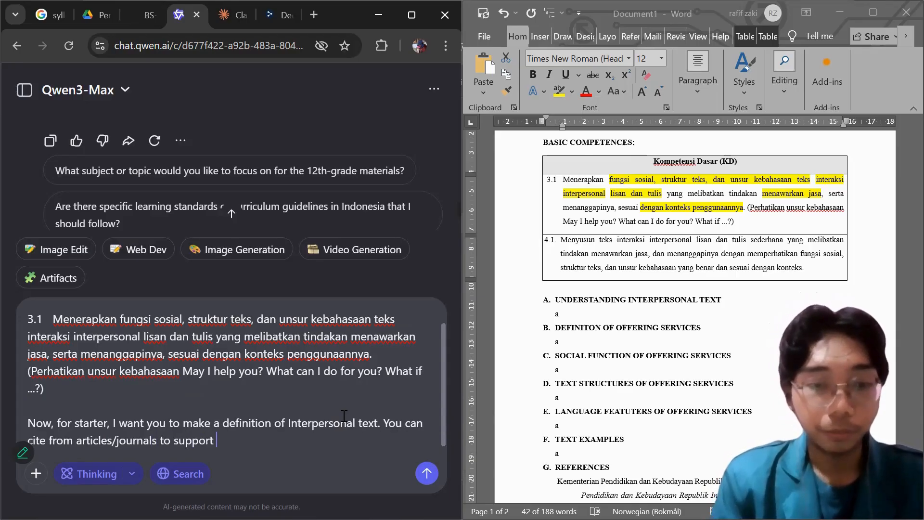
pyautogui.write('your ')
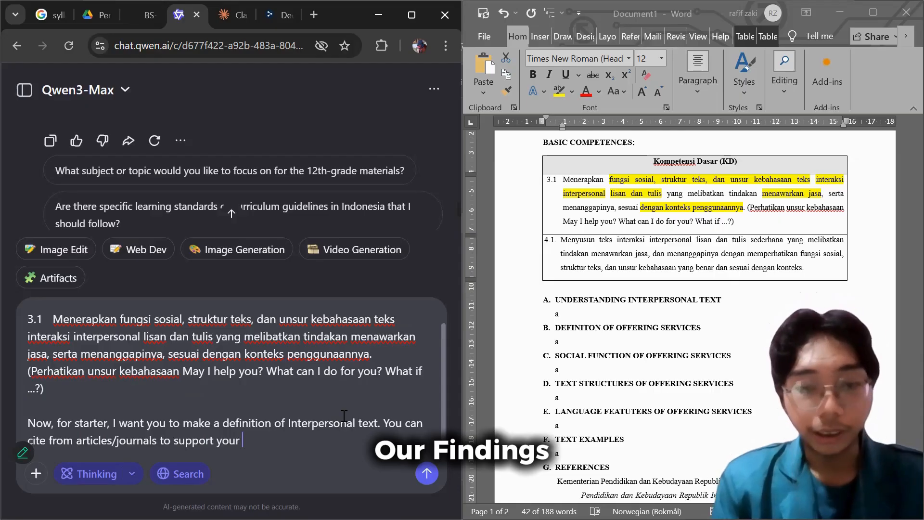
pyautogui.write('finding. ')
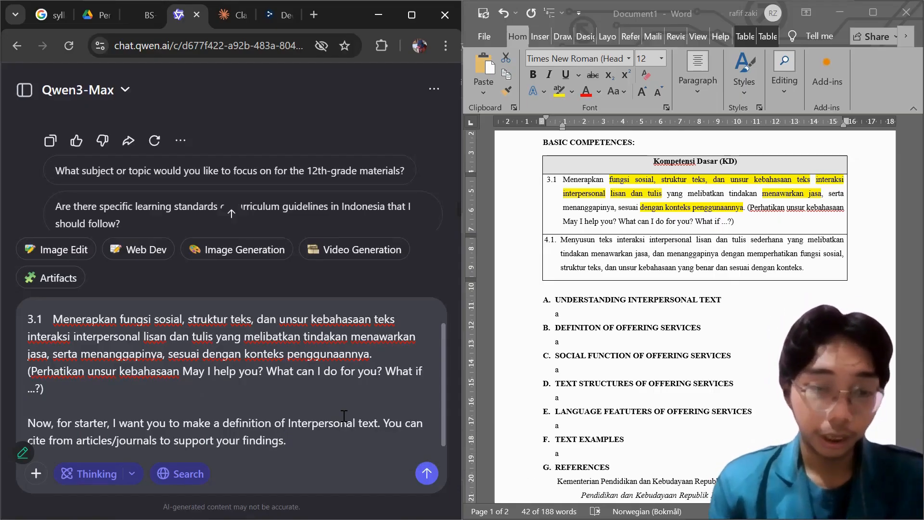
pyautogui.write('Explain ')
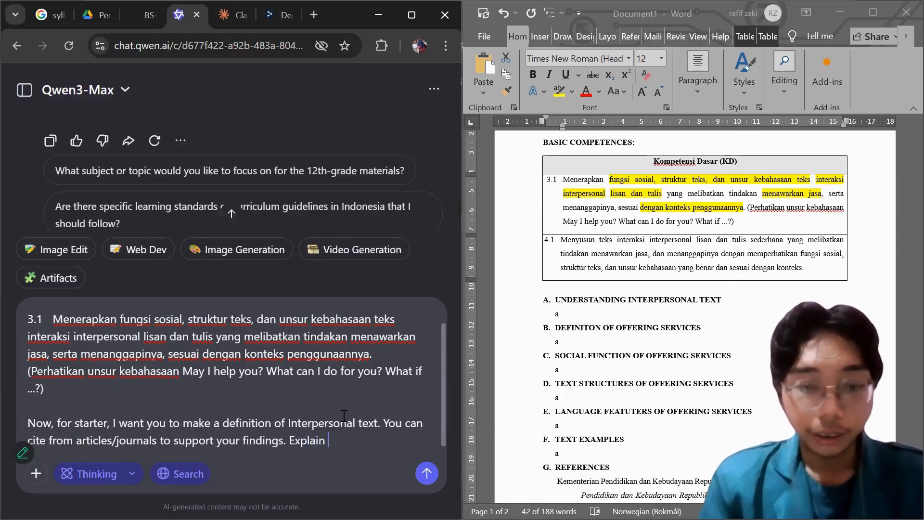
pyautogui.write('in parag')
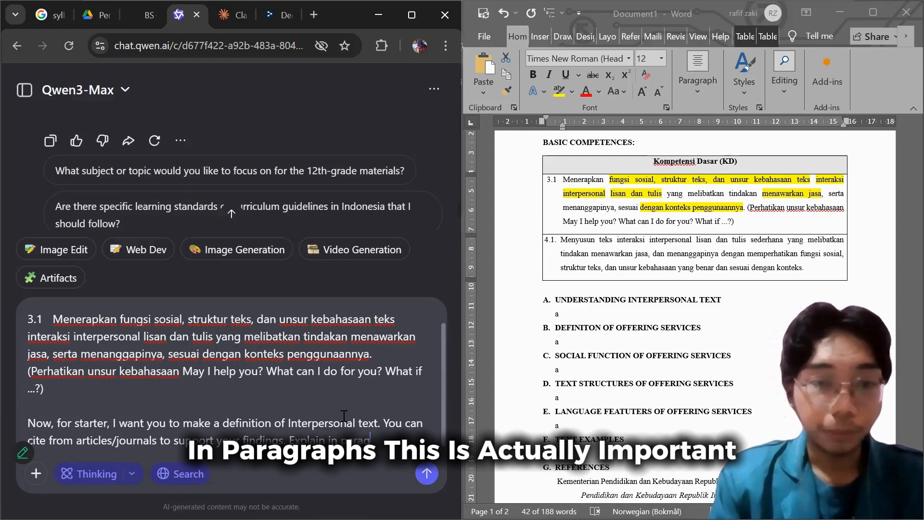
pyautogui.write('raph')
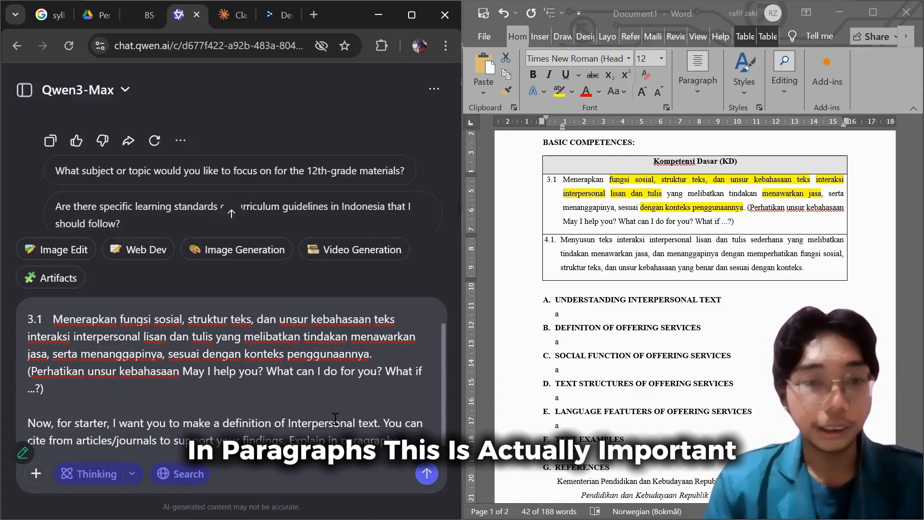
pyautogui.write('s')
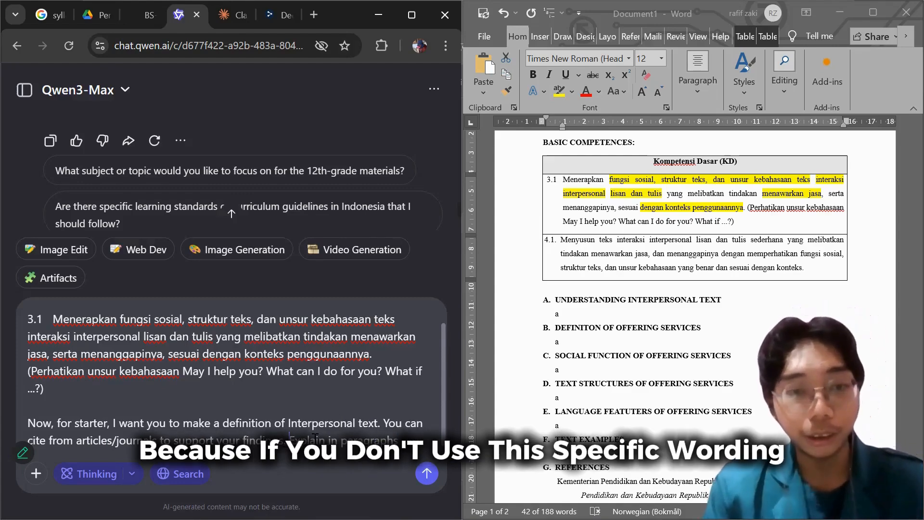
# Finish the message with "Explain in paragraphs" and send it.
pyautogui.moveTo(289, 435); pyautogui.dragTo(414, 436)
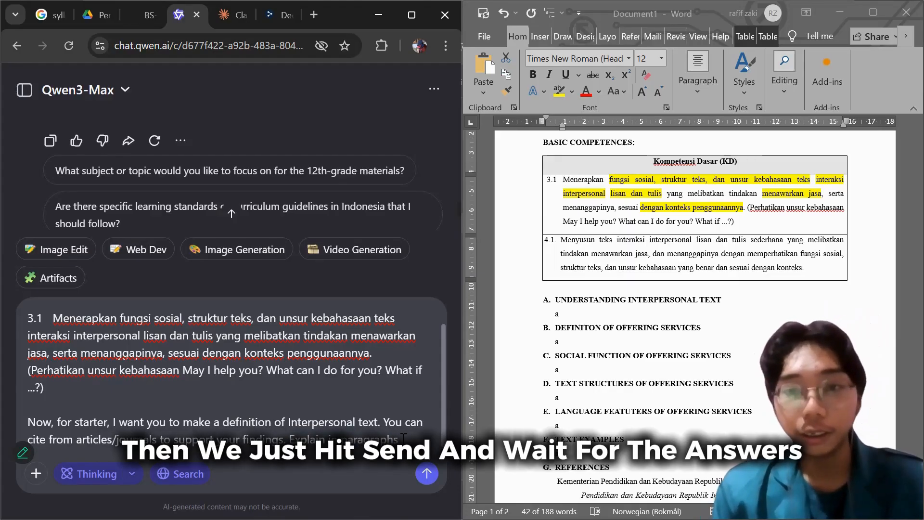
pyautogui.press('Return')
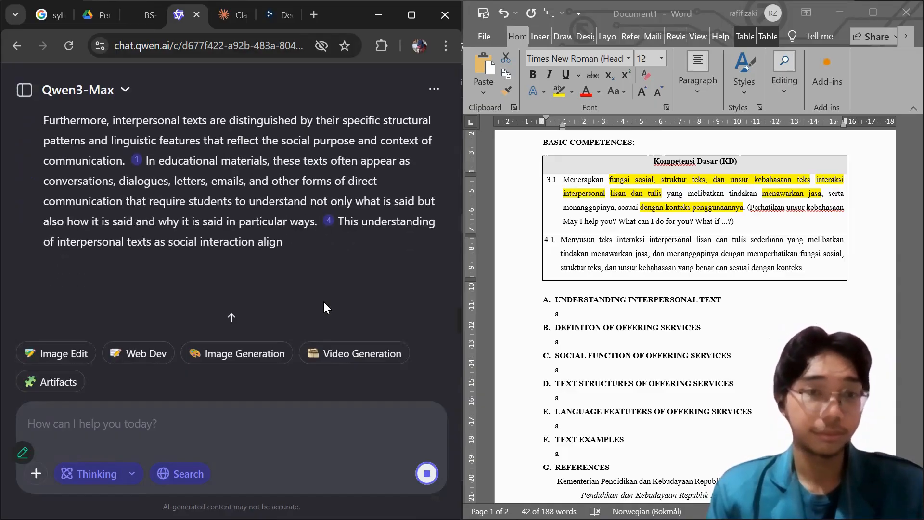
# Read through the AI's definition of interpersonal text and open citation 9 to review the list of search sources behind it.
pyautogui.scroll(15, 294, 269)
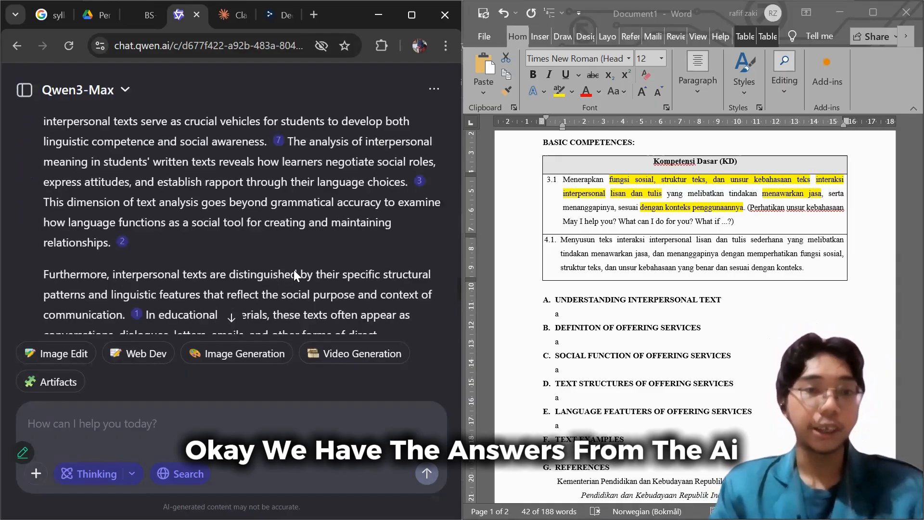
pyautogui.scroll(2, 295, 270)
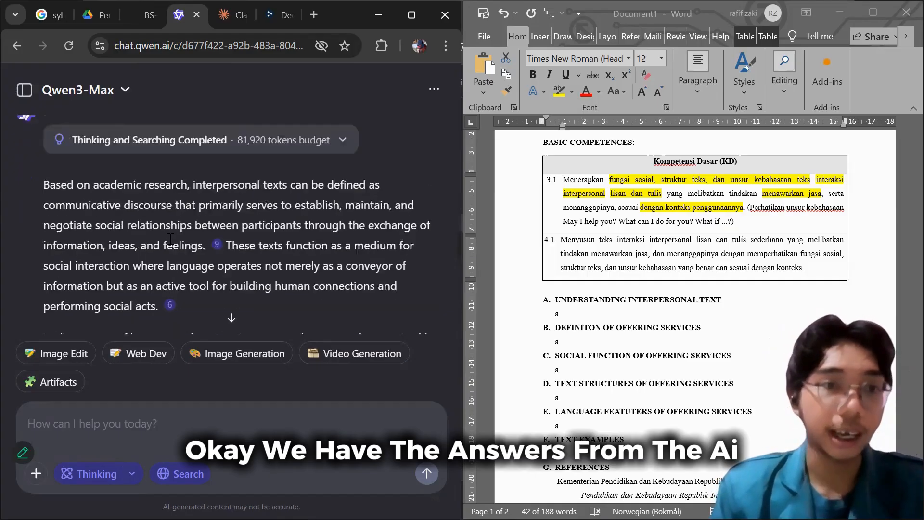
pyautogui.scroll(-1, 166, 237)
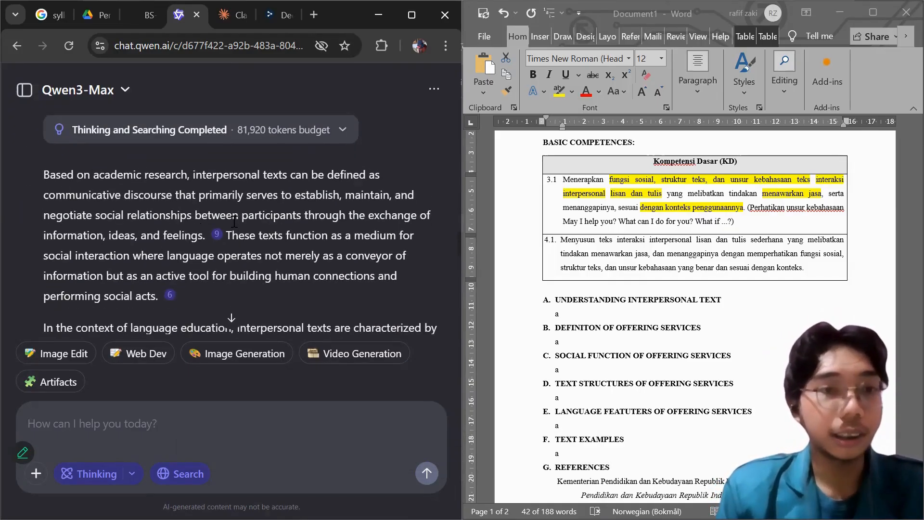
pyautogui.scroll(-1, 231, 241)
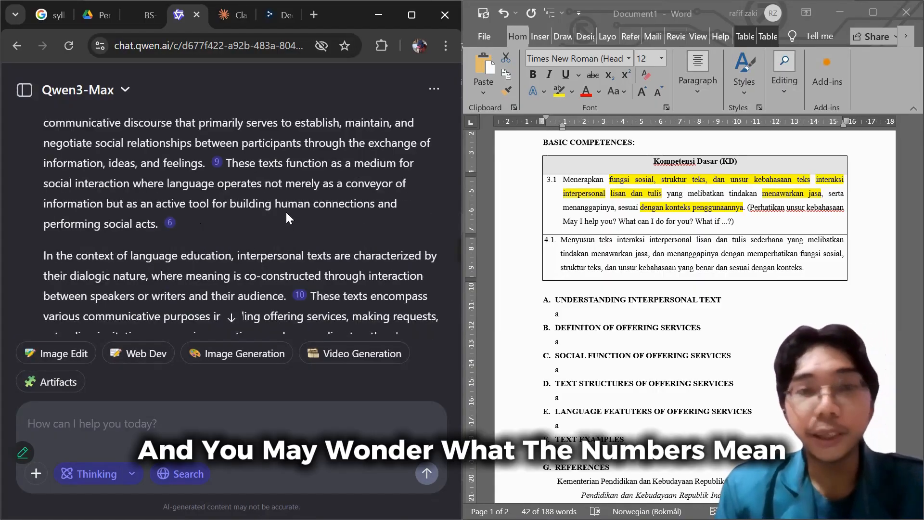
pyautogui.click(217, 163)
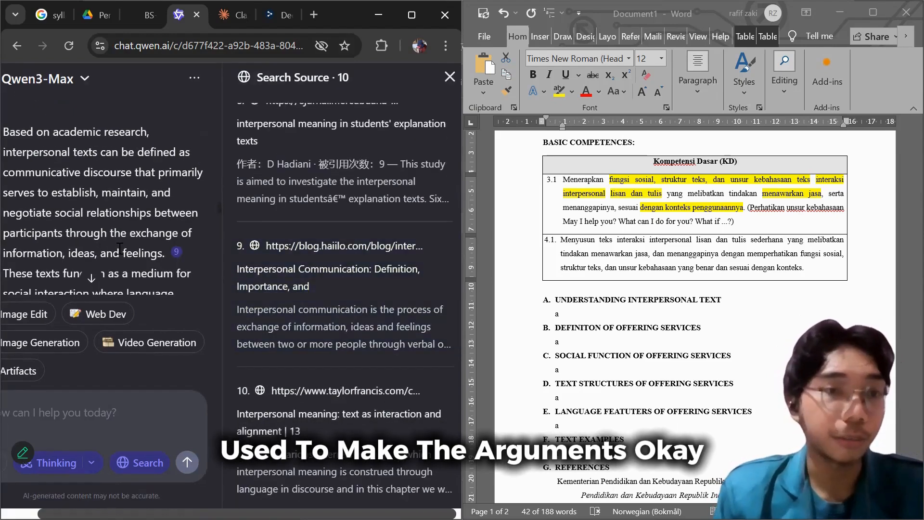
pyautogui.scroll(-2, 131, 230)
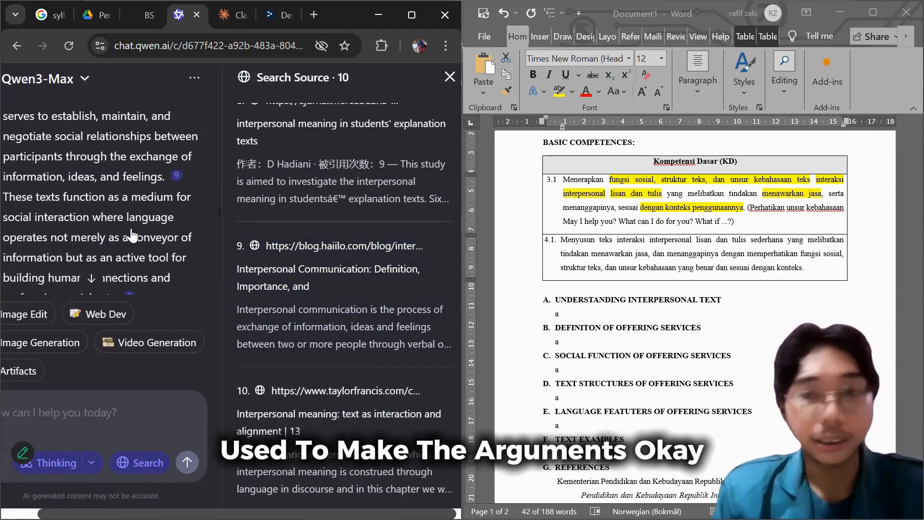
pyautogui.scroll(-2, 150, 226)
pyautogui.scroll(3, 296, 255)
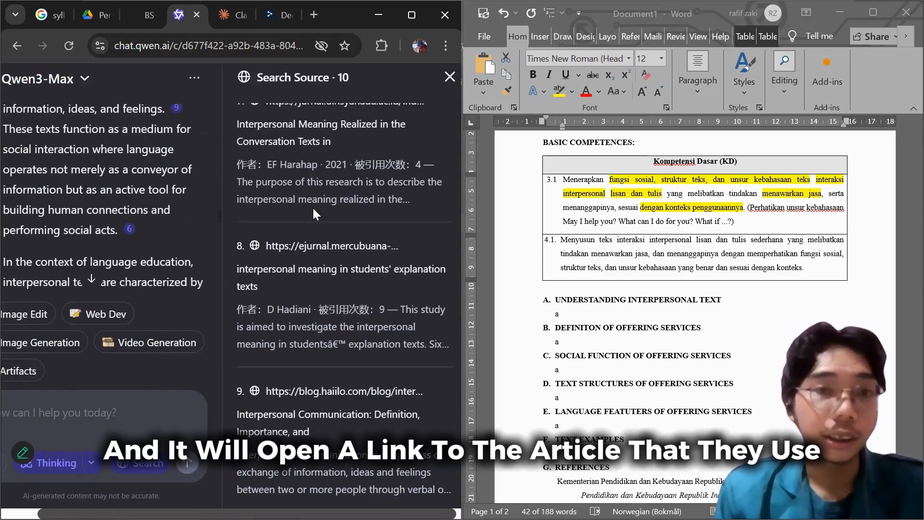
pyautogui.scroll(3, 313, 207)
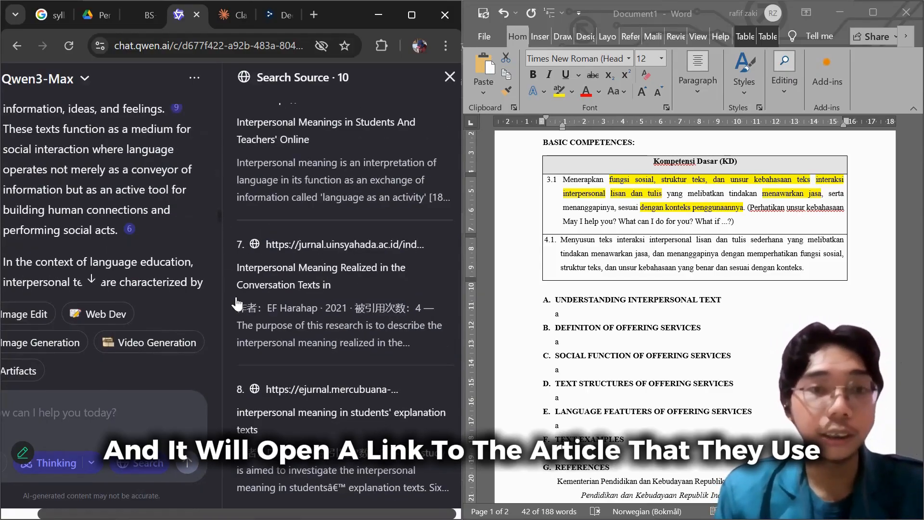
# Close the source list, copy the AI's interpersonal text definition, and paste it over the placeholder under section A in the Word document.
pyautogui.click(449, 78)
pyautogui.scroll(-3, 90, 272)
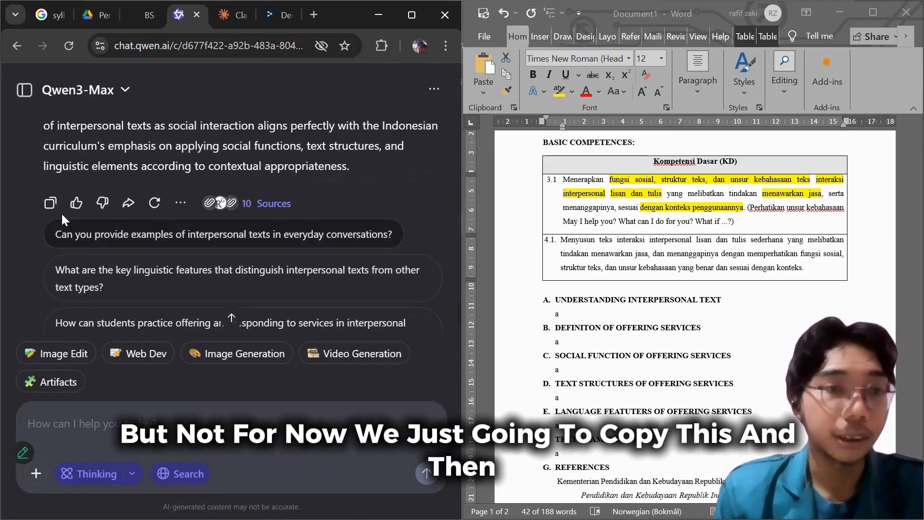
pyautogui.click(50, 202)
pyautogui.click(583, 311)
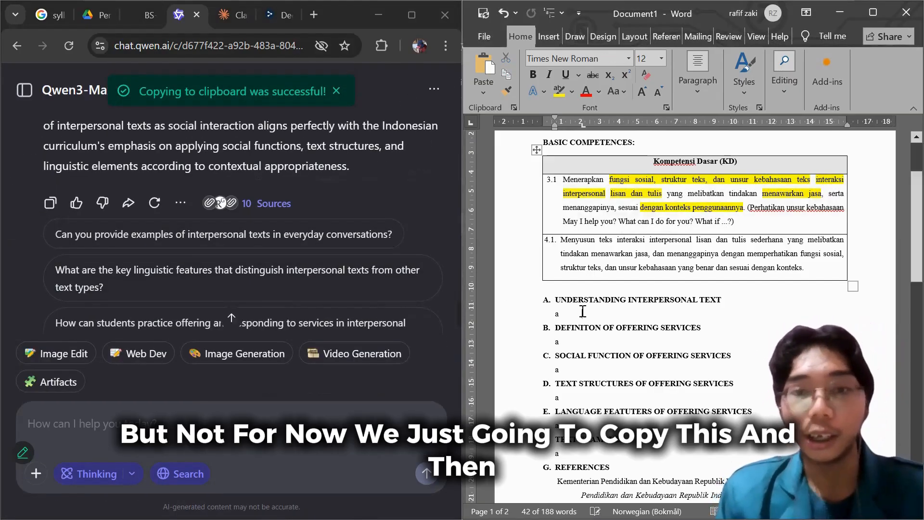
pyautogui.press('BackSpace')
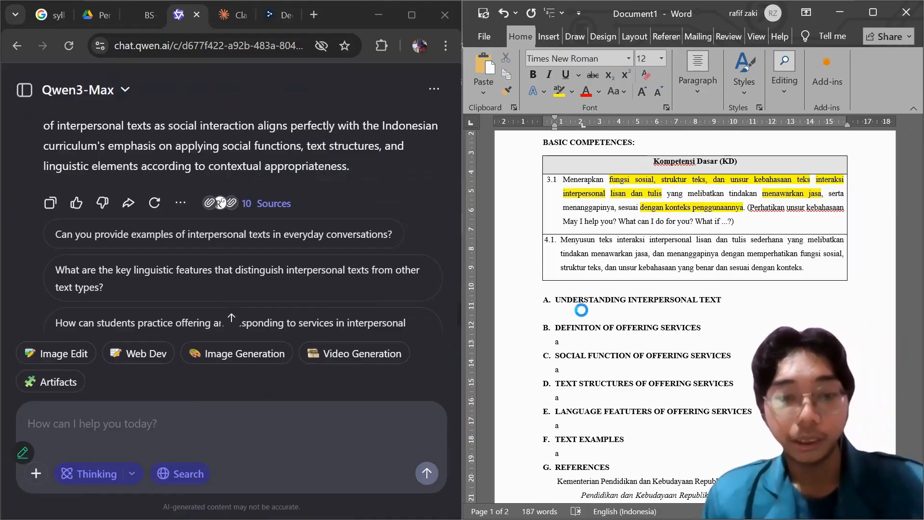
pyautogui.hotkey('ctrl', 'v')
# Remove the blank lines between the pasted paragraphs of section A, Understanding Interpersonal Text.
pyautogui.scroll(8, 582, 312)
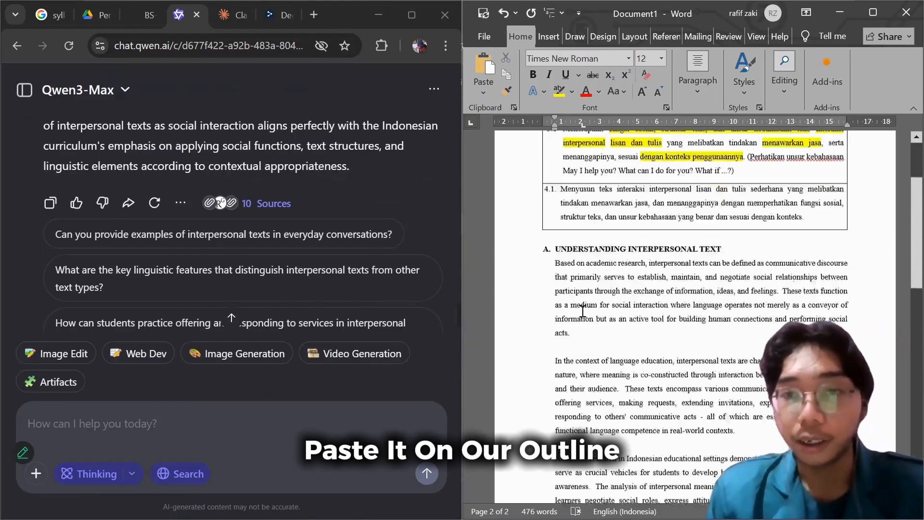
pyautogui.click(556, 403)
pyautogui.press('BackSpace')
pyautogui.press('BackSpace')
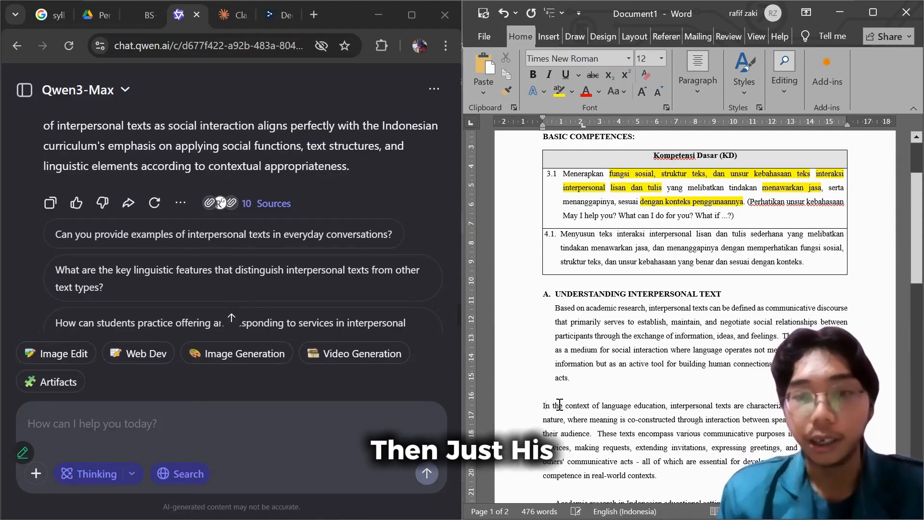
pyautogui.press('Return')
pyautogui.scroll(-1, 568, 385)
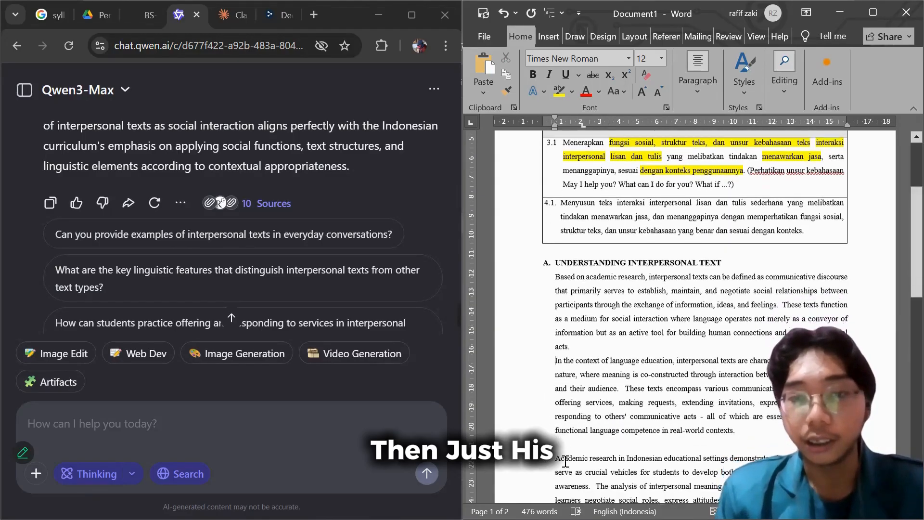
pyautogui.click(573, 430)
pyautogui.press('BackSpace')
pyautogui.scroll(-4, 573, 430)
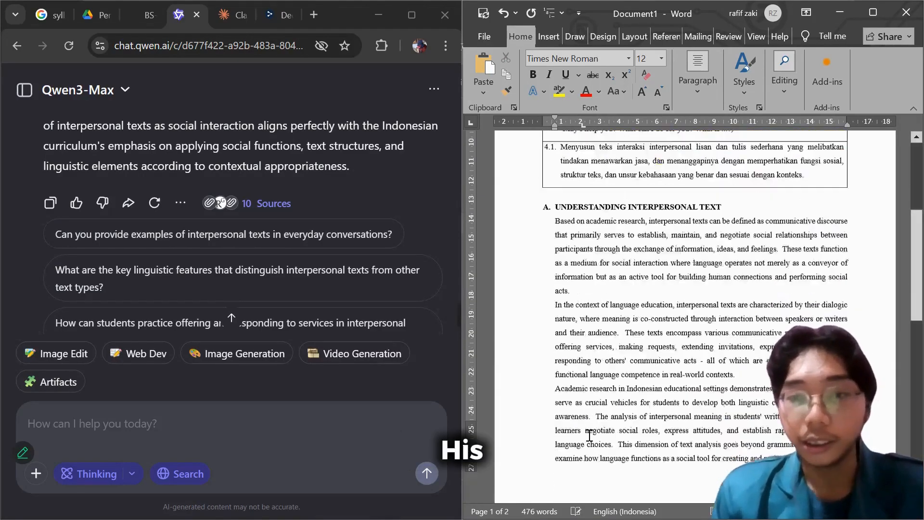
pyautogui.scroll(-1, 595, 434)
pyautogui.click(574, 410)
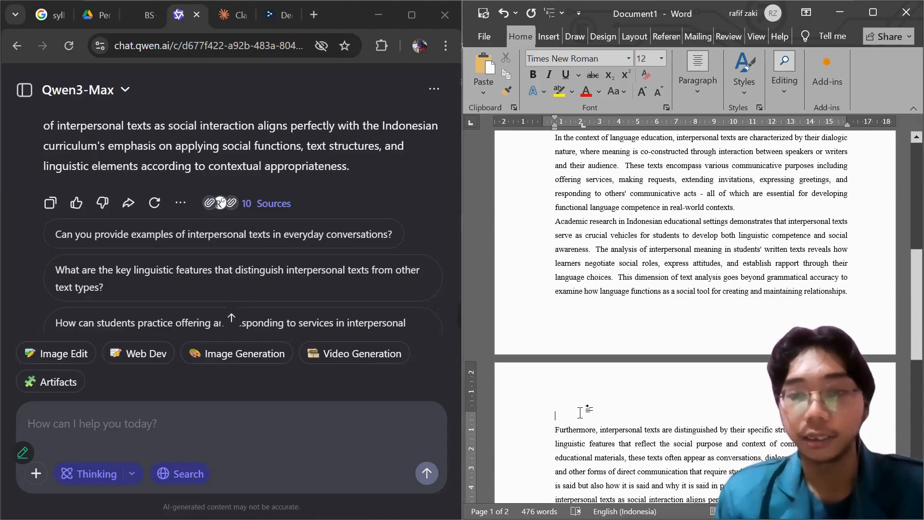
pyautogui.press('BackSpace')
# Highlight "establish, maintain, and negotiate social relationships between participants through the exchange of information, ideas, and feelings" in yellow in section A.
pyautogui.scroll(4, 633, 323)
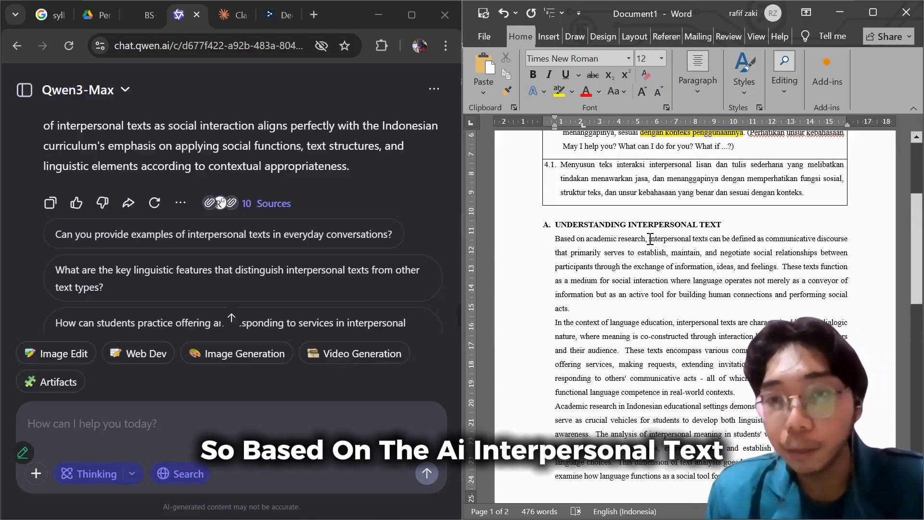
pyautogui.moveTo(648, 239); pyautogui.dragTo(644, 261)
pyautogui.click(797, 252)
pyautogui.click(643, 260)
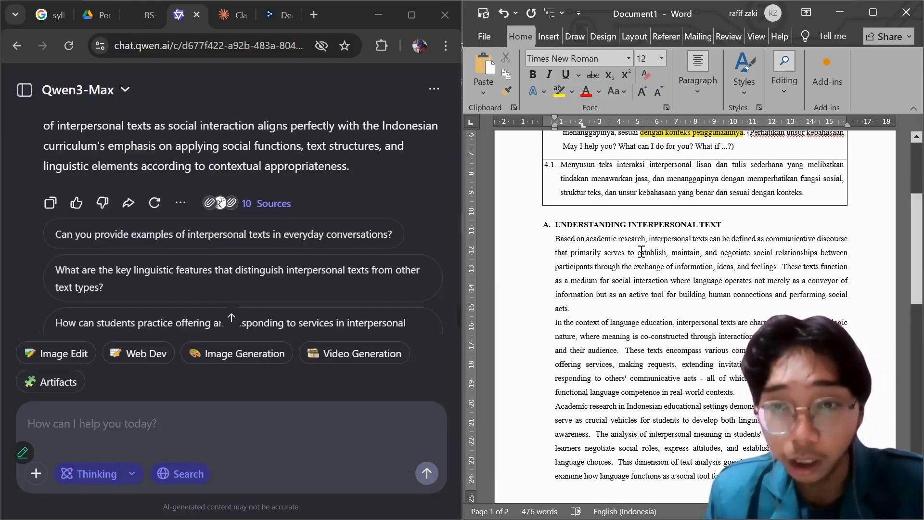
pyautogui.moveTo(642, 252); pyautogui.dragTo(771, 268)
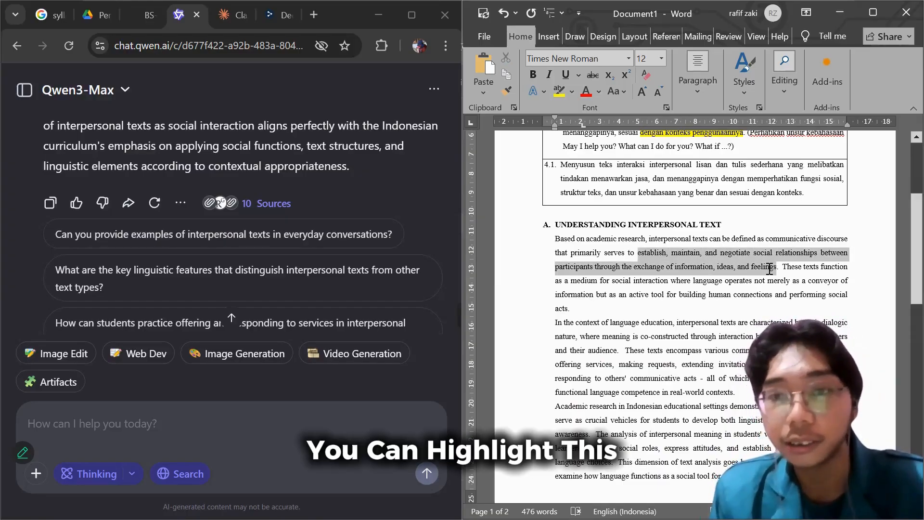
pyautogui.click(743, 244)
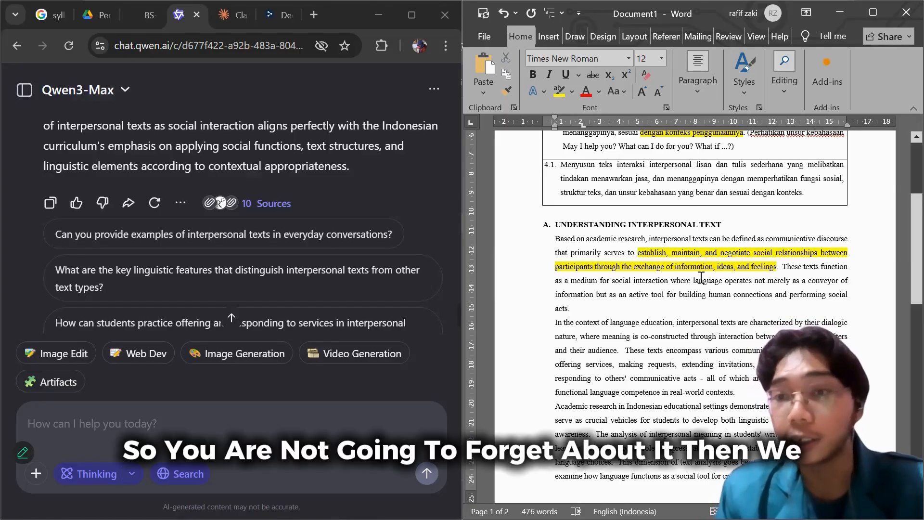
# Look over the rest of section A and go to the placeholder line under section B, Definiton of Offering Services.
pyautogui.scroll(-1, 698, 280)
pyautogui.scroll(-1, 678, 283)
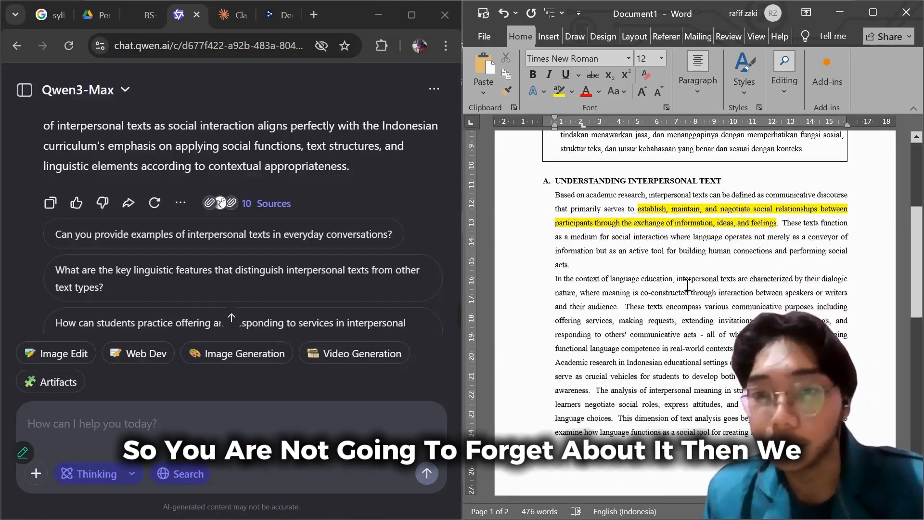
pyautogui.scroll(-4, 689, 285)
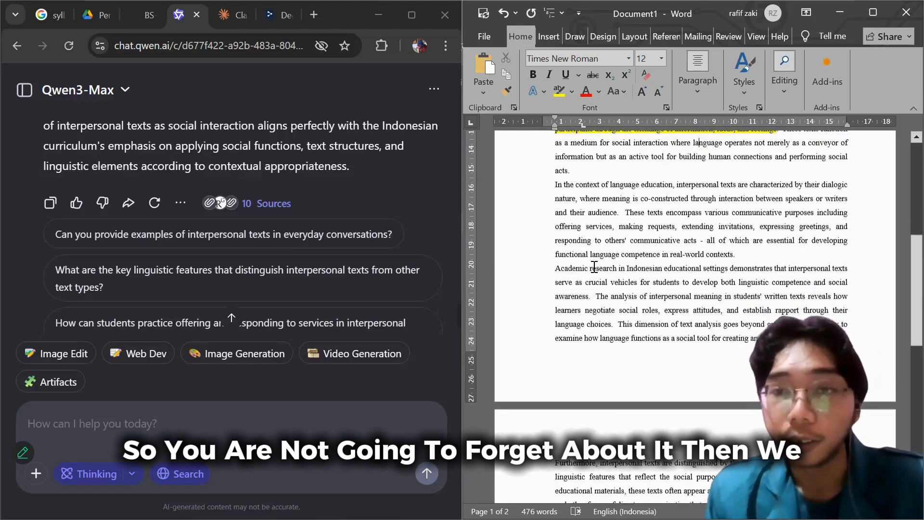
pyautogui.scroll(-12, 594, 268)
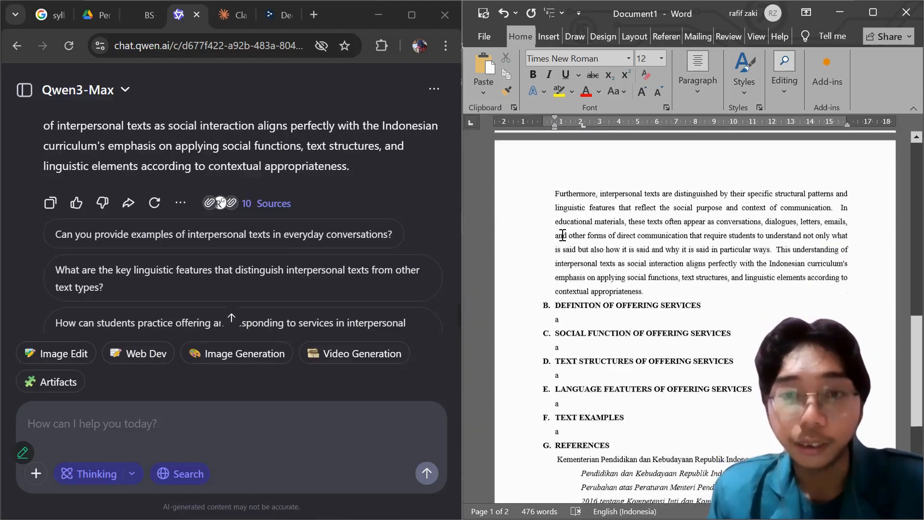
pyautogui.scroll(-3, 578, 237)
pyautogui.scroll(-1, 585, 255)
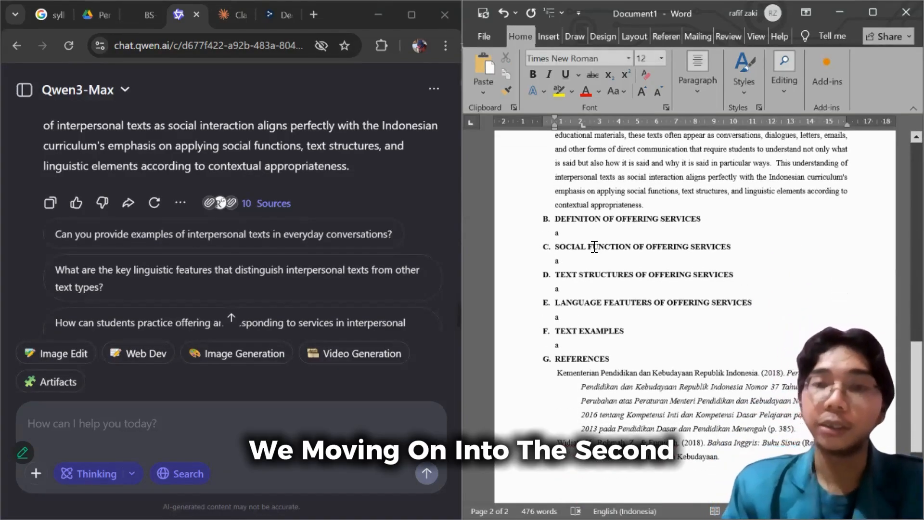
pyautogui.click(581, 220)
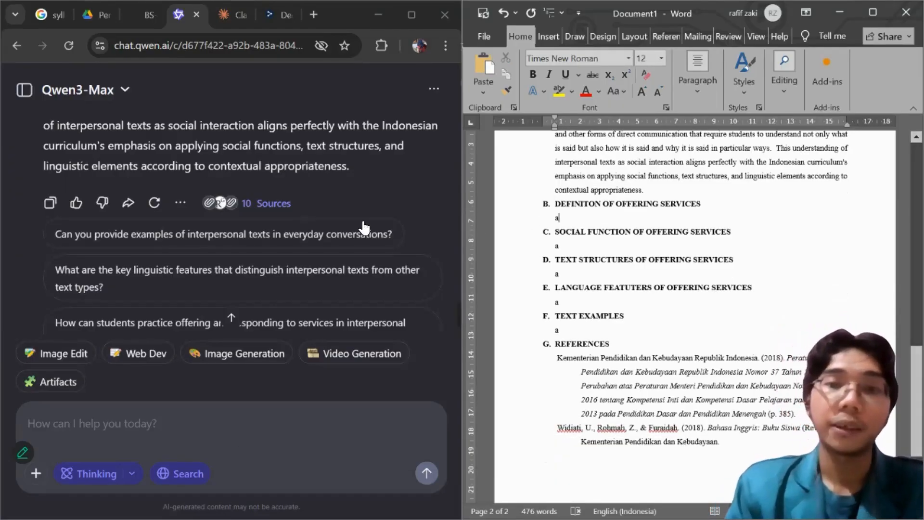
# Switch to the Qwen chat and send the message: After that, give me the definition of "Offering help".
pyautogui.click(246, 412)
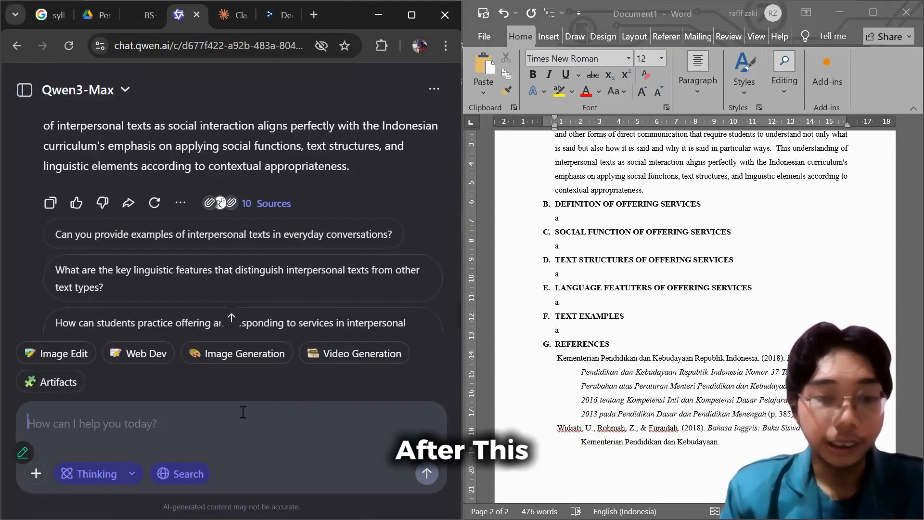
pyautogui.write('After')
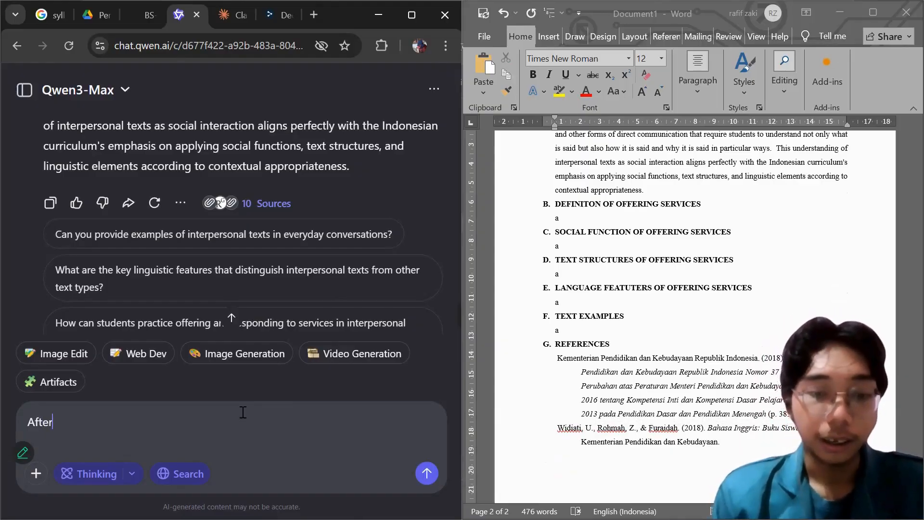
pyautogui.write('that,')
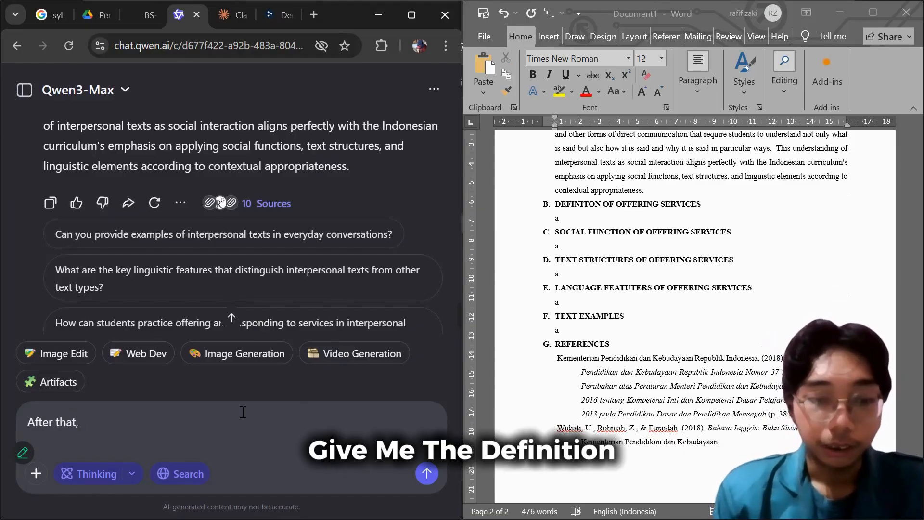
pyautogui.write(' give me ')
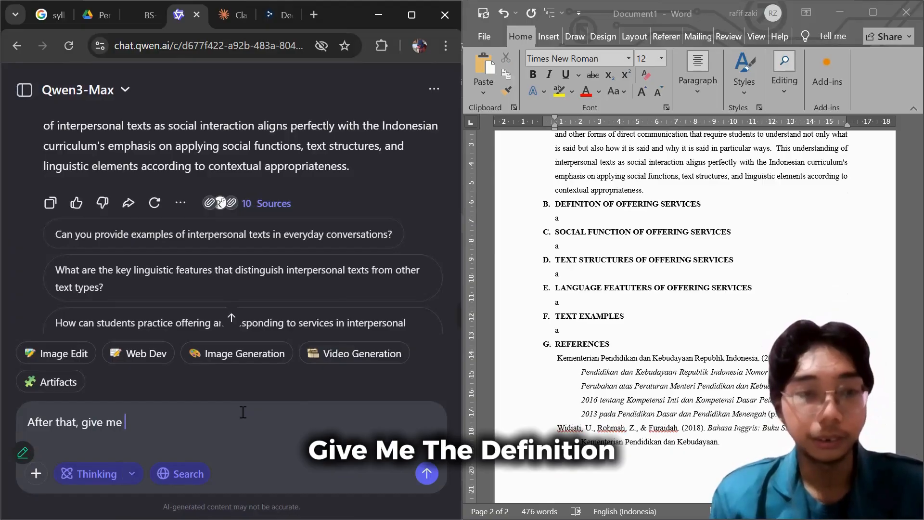
pyautogui.write('the defin')
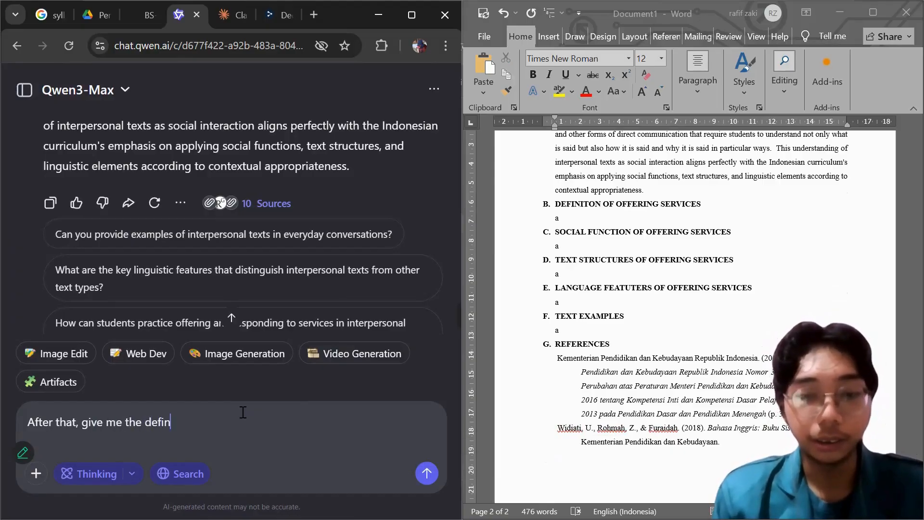
pyautogui.write('ition of ')
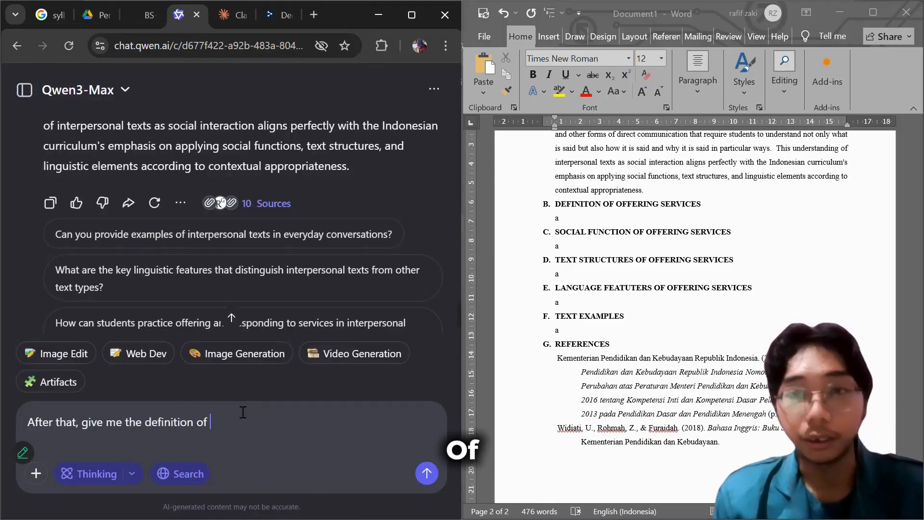
pyautogui.write('"Offeri')
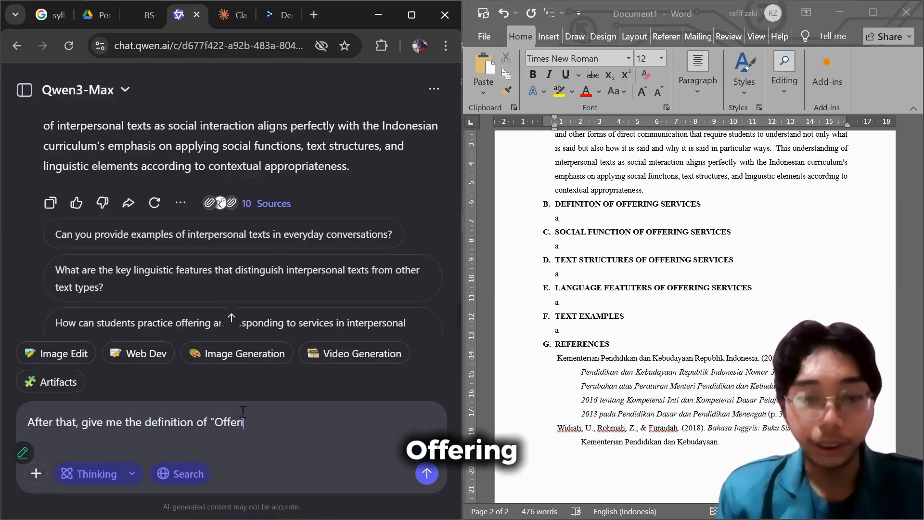
pyautogui.press('BackSpace')
pyautogui.write('ing help".')
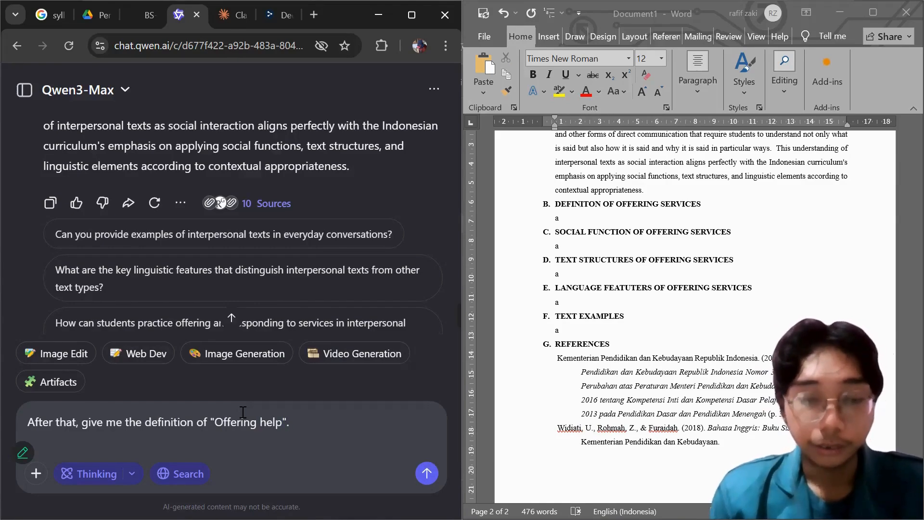
pyautogui.press('Return')
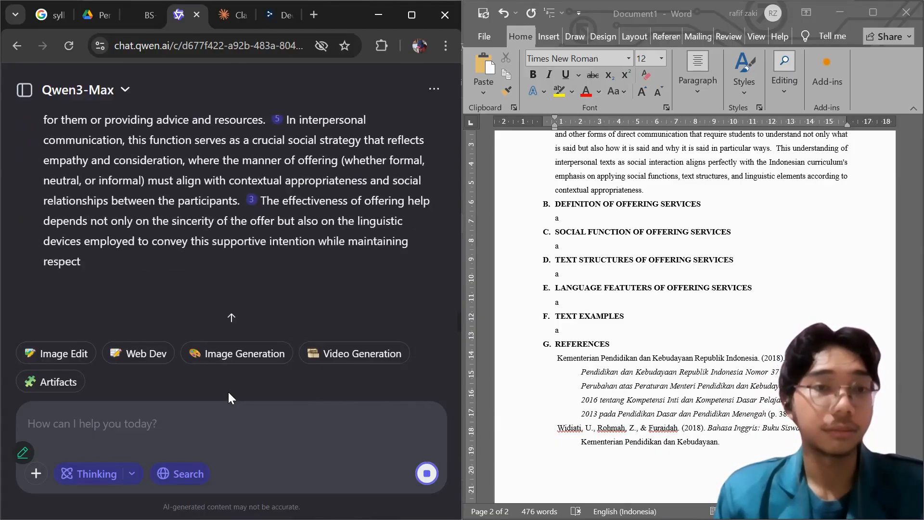
# Copy the AI's definition of offering help over the placeholder under section B in Word and remove the blank line between its paragraphs.
pyautogui.scroll(8, 351, 296)
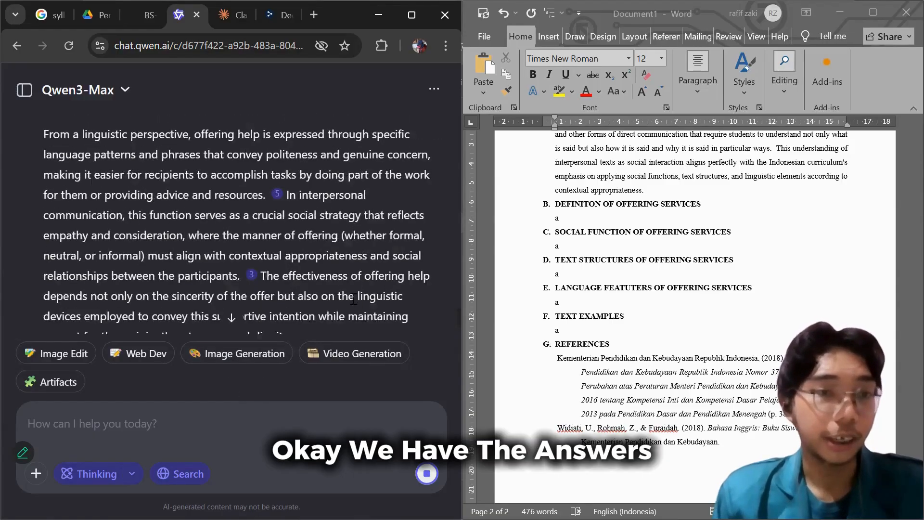
pyautogui.scroll(-8, 253, 282)
pyautogui.scroll(-1, 182, 276)
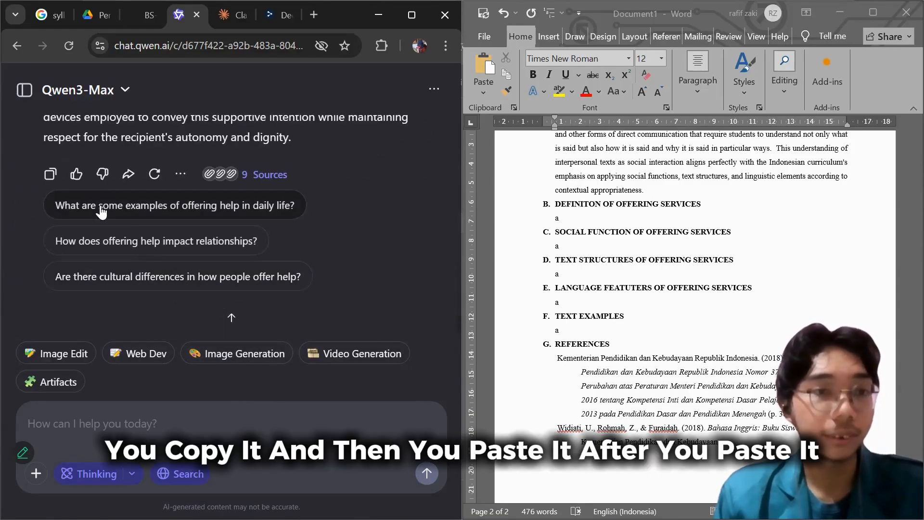
pyautogui.click(50, 173)
pyautogui.click(590, 217)
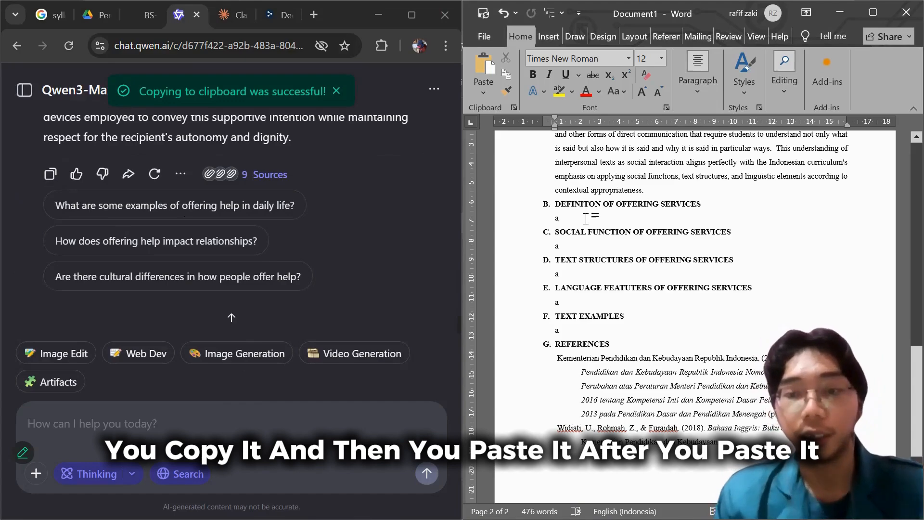
pyautogui.press('BackSpace')
pyautogui.hotkey('ctrl', 'v')
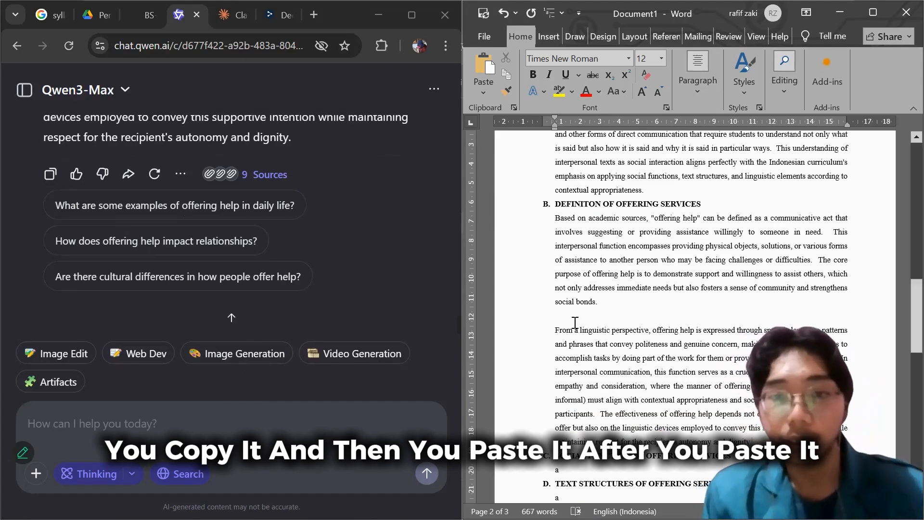
pyautogui.click(575, 322)
pyautogui.press('BackSpace')
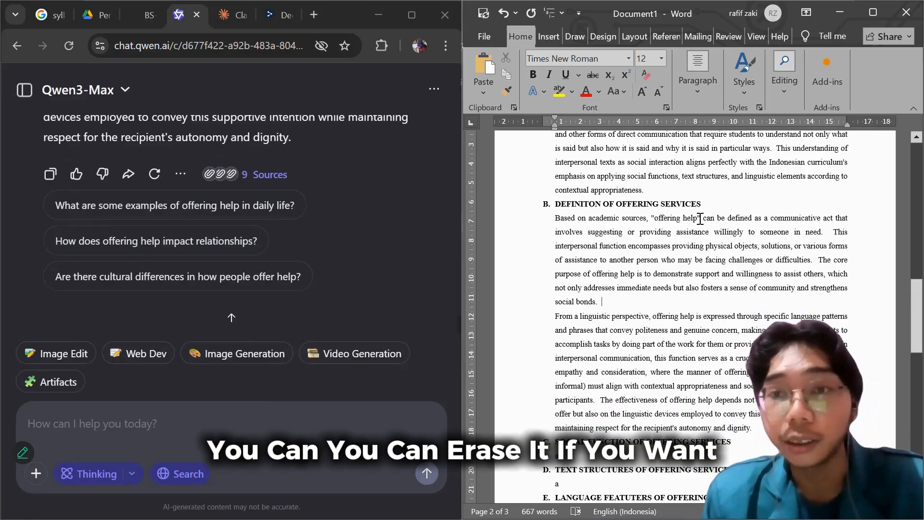
# Delete "Based on academic sources," from section B's opening and highlight the definition from "a communicative act" to "someone in need" in yellow.
pyautogui.moveTo(645, 221); pyautogui.dragTo(555, 219)
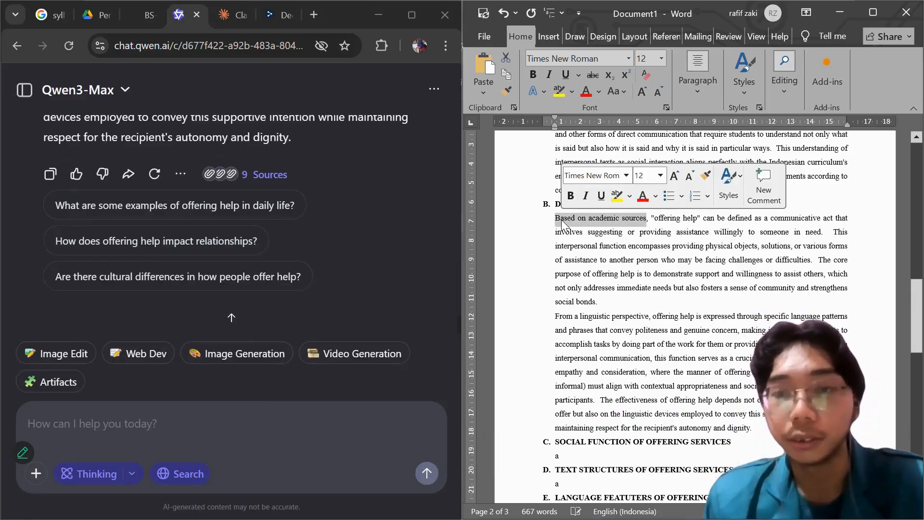
pyautogui.press('BackSpace')
pyautogui.press('BackSpace')
pyautogui.press('BackSpace')
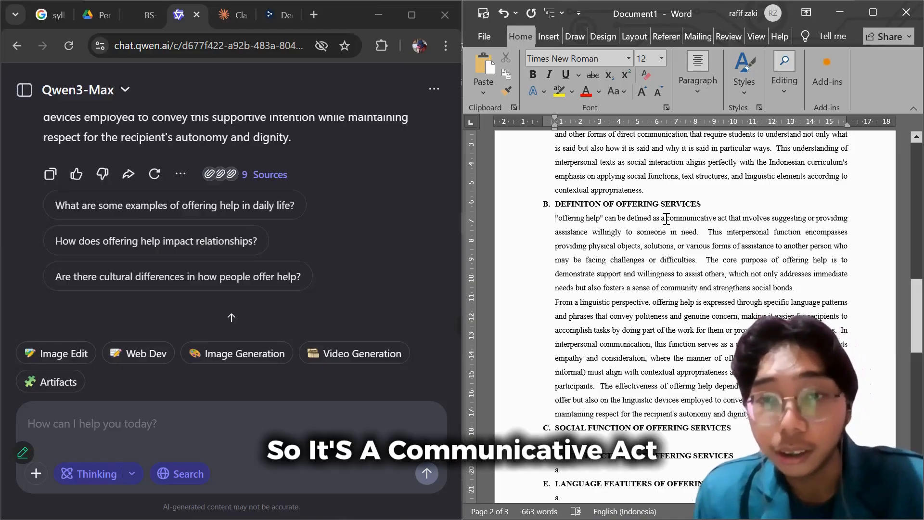
pyautogui.moveTo(670, 219); pyautogui.dragTo(697, 234)
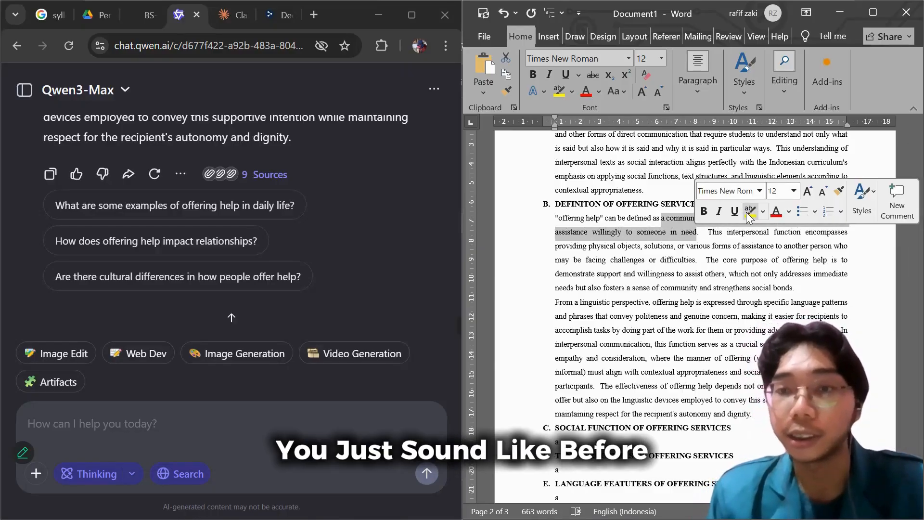
pyautogui.click(750, 212)
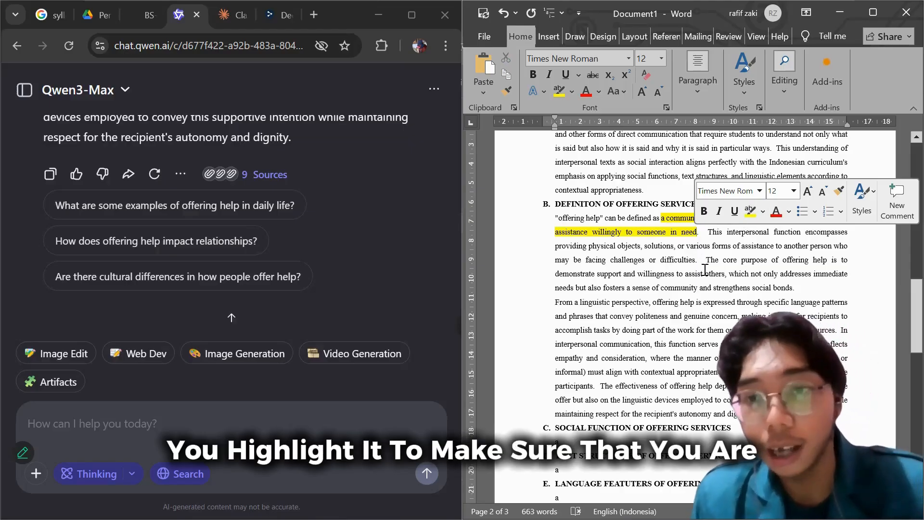
# Highlight the words "formal, neutral, or informal" in section B's second paragraph in yellow.
pyautogui.scroll(-1, 608, 300)
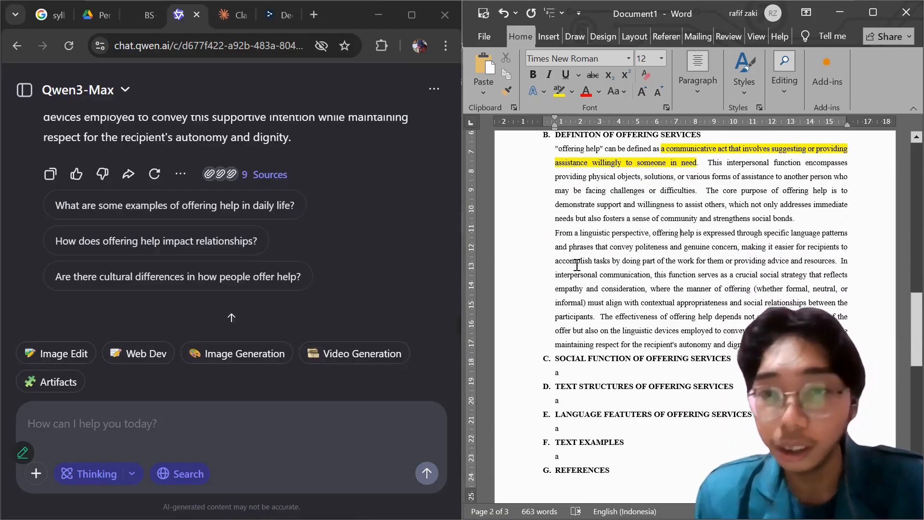
pyautogui.scroll(-1, 577, 260)
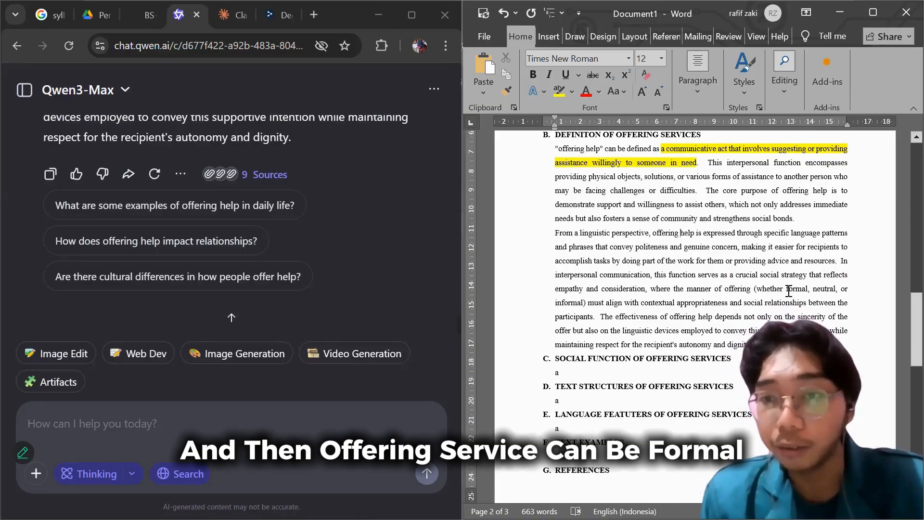
pyautogui.moveTo(787, 291); pyautogui.dragTo(581, 305)
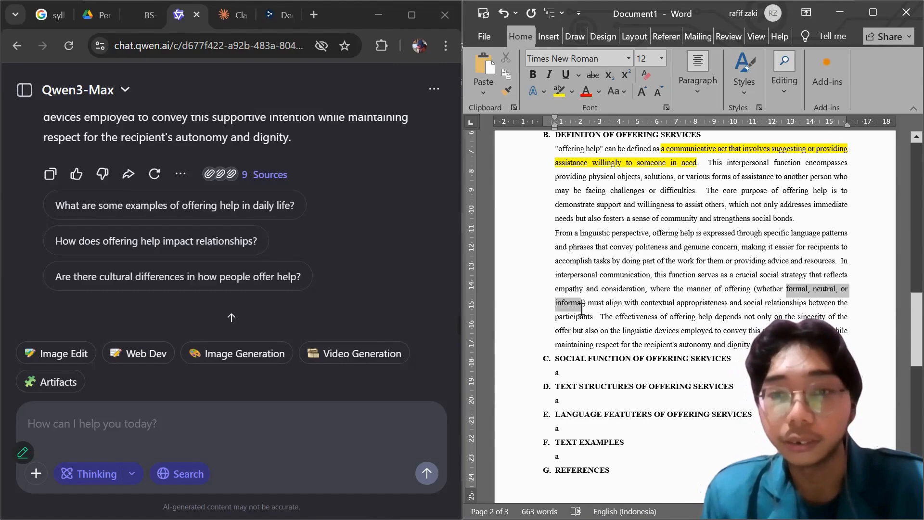
pyautogui.click(774, 295)
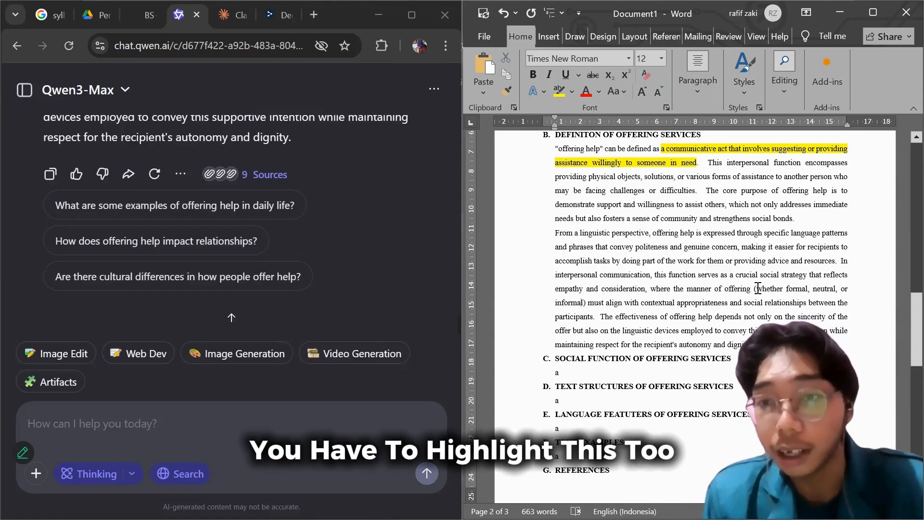
pyautogui.moveTo(787, 290); pyautogui.dragTo(583, 304)
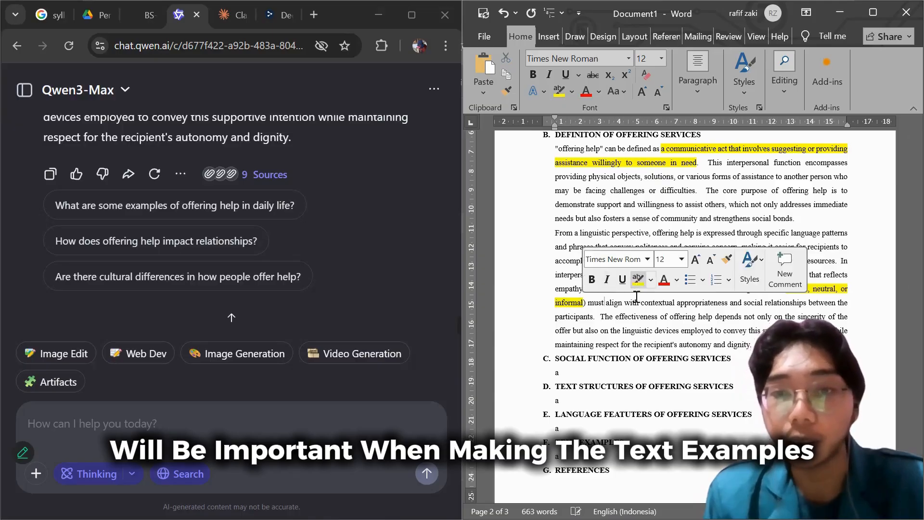
pyautogui.click(639, 280)
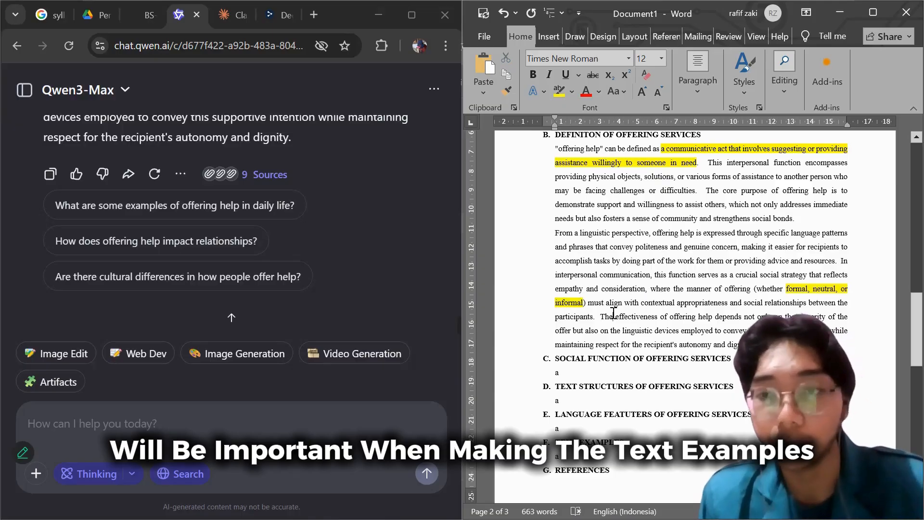
# Review the finished sections A and B and go to the placeholder line under section C, Social Function of Offering Services.
pyautogui.scroll(-1, 614, 313)
pyautogui.scroll(9, 613, 313)
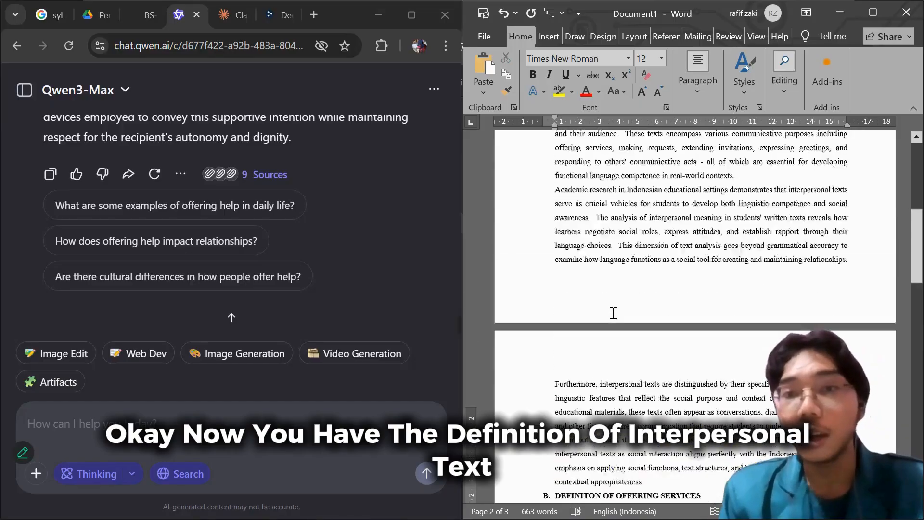
pyautogui.scroll(5, 614, 313)
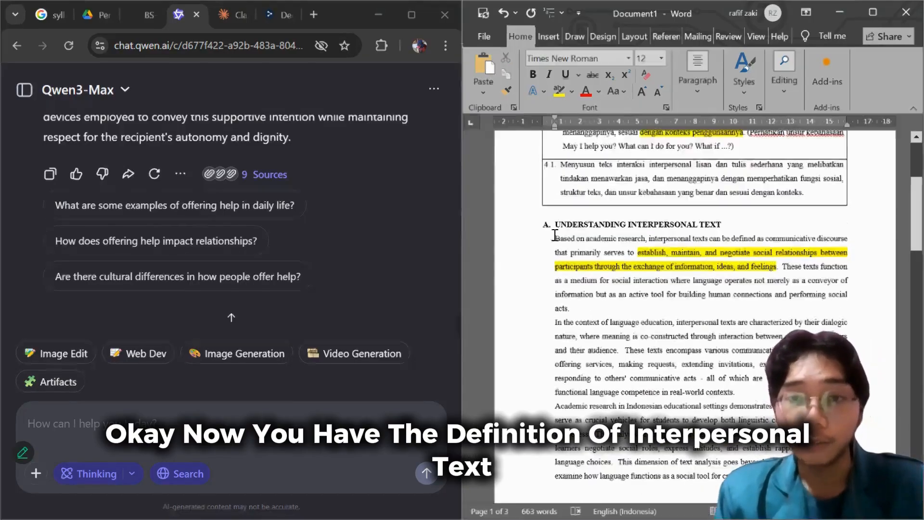
pyautogui.scroll(-6, 555, 234)
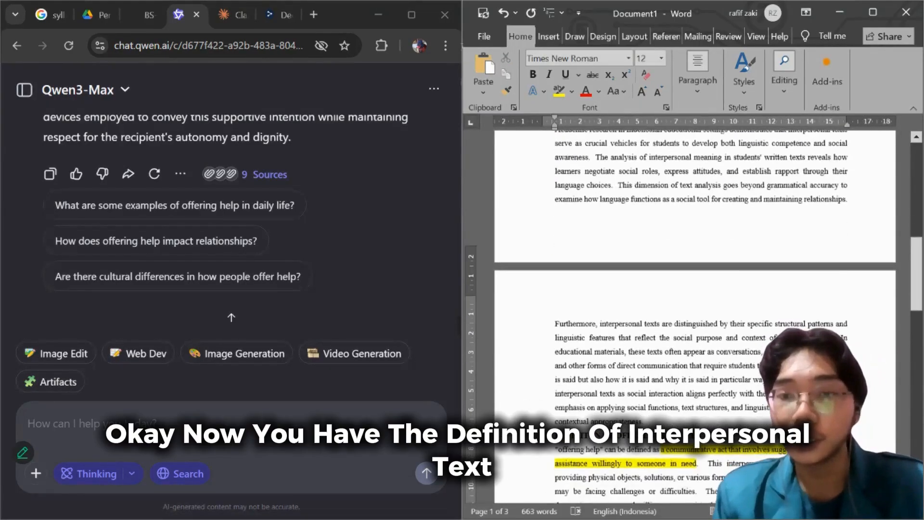
pyautogui.scroll(-7, 597, 240)
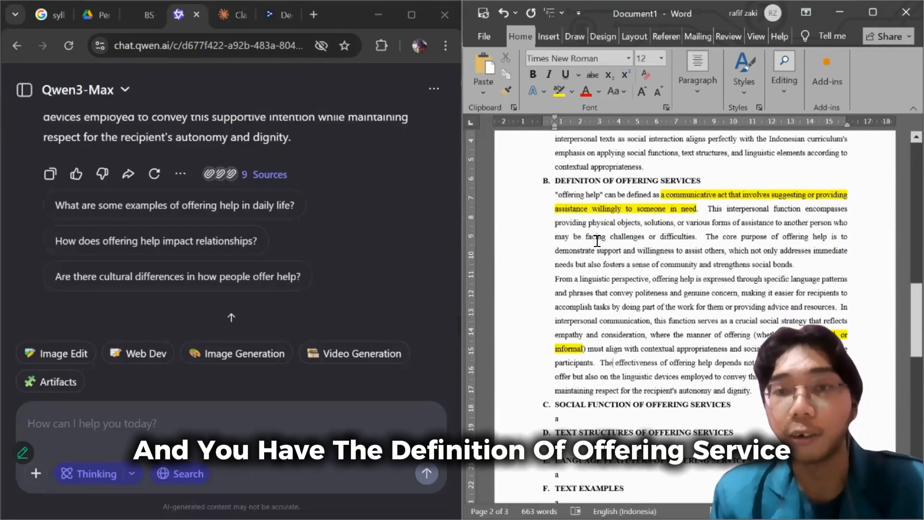
pyautogui.scroll(-3, 597, 240)
pyautogui.click(595, 279)
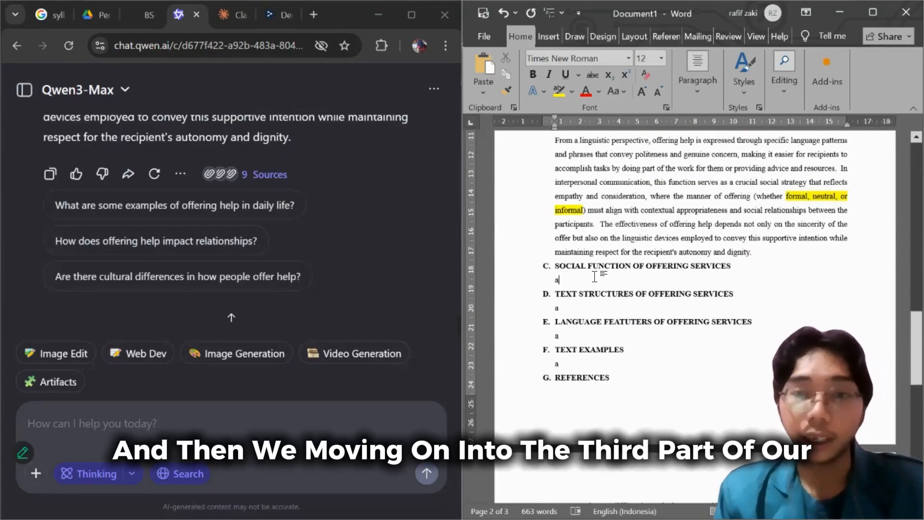
pyautogui.scroll(-1, 695, 269)
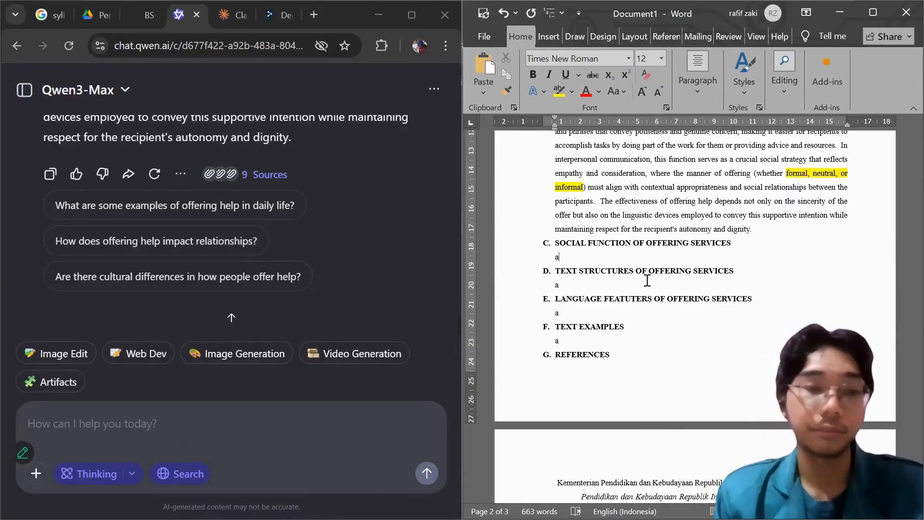
# Switch to the Qwen chat and send the message: Now, do the social function of offering services. You can highlight the main function of it.
pyautogui.click(191, 420)
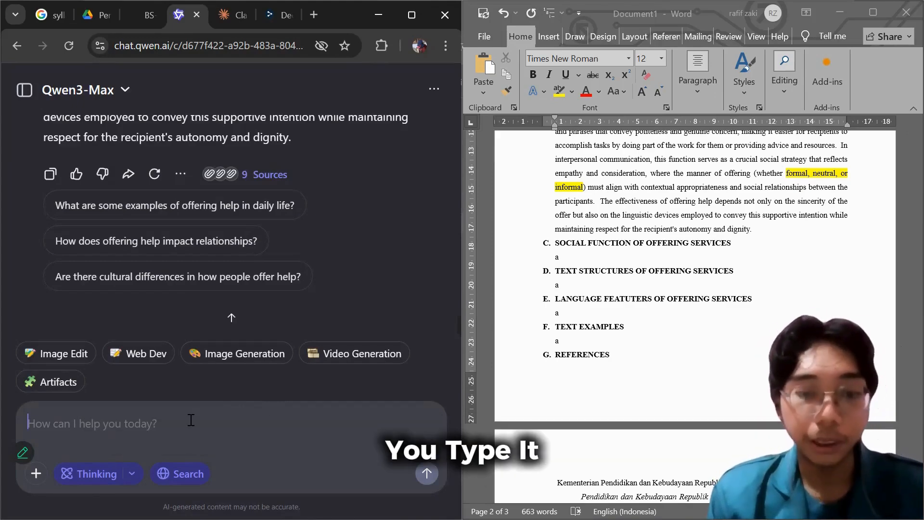
pyautogui.write('Now')
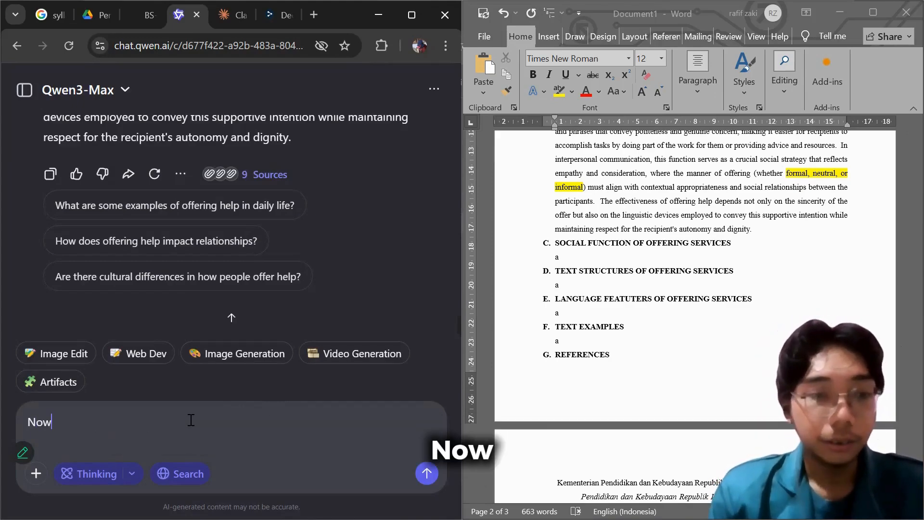
pyautogui.write(', do ')
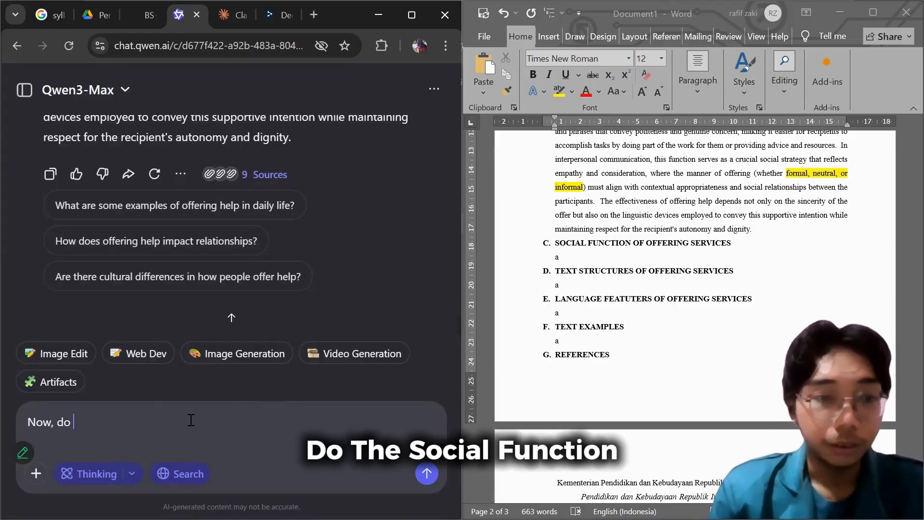
pyautogui.write('the social')
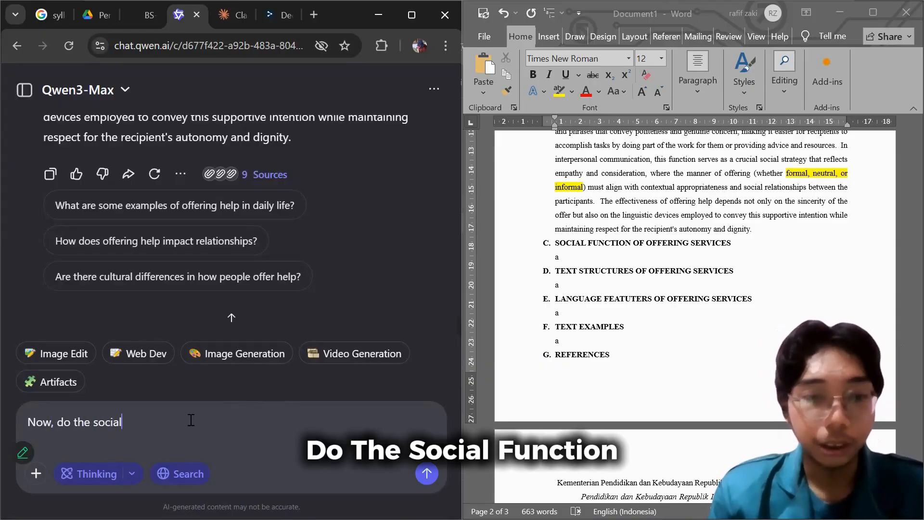
pyautogui.write(' functi')
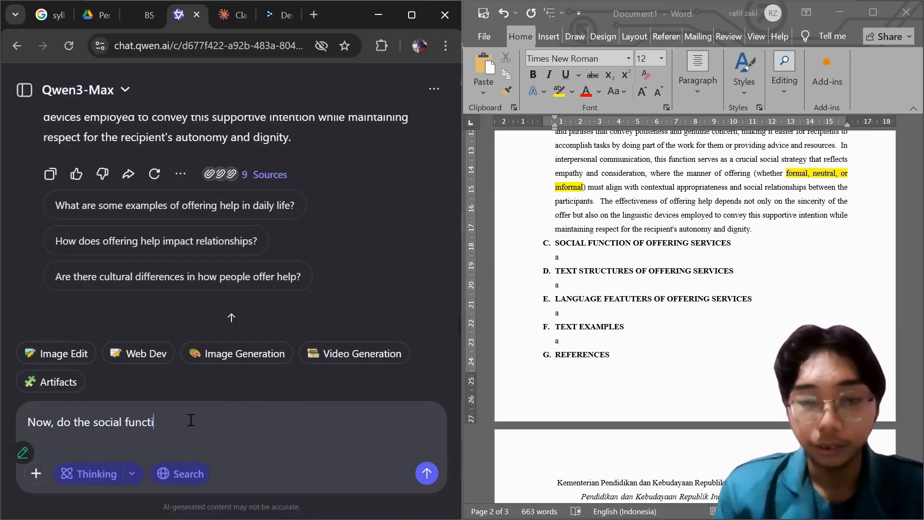
pyautogui.write('on of offer')
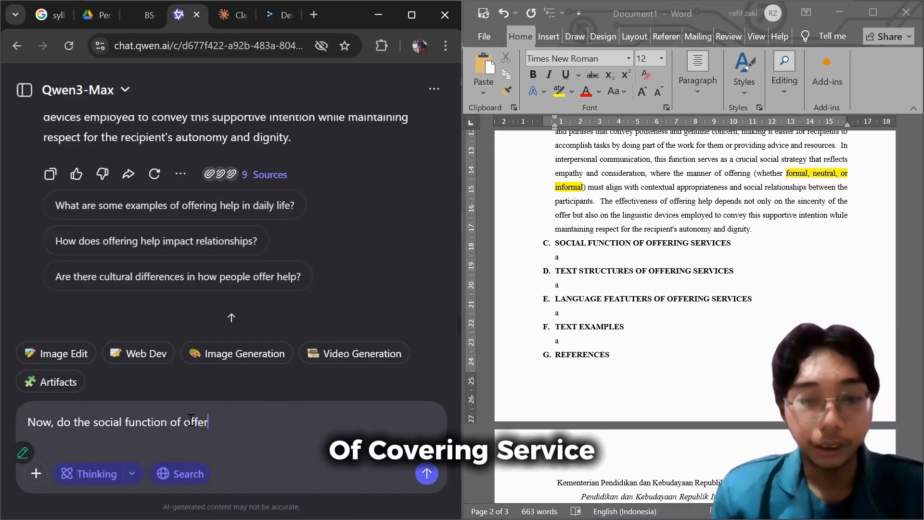
pyautogui.write('ing servi')
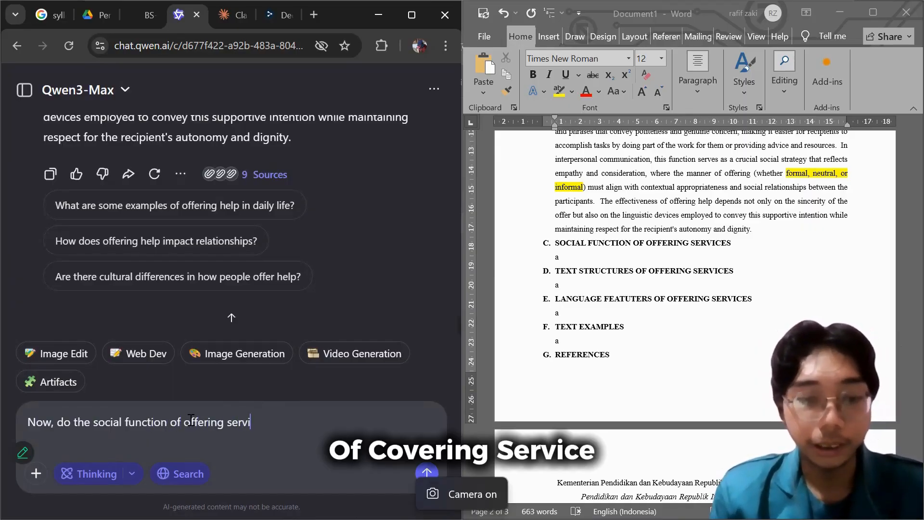
pyautogui.write('ces. ')
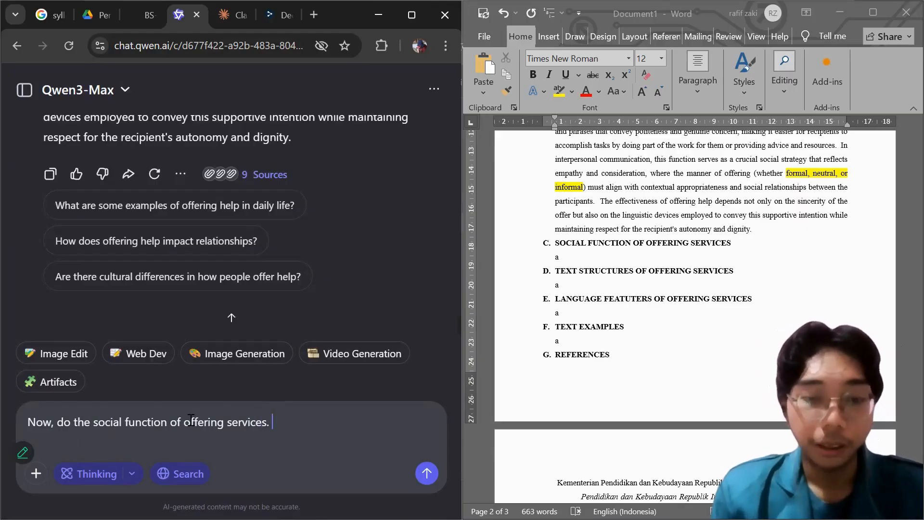
pyautogui.write('You can ')
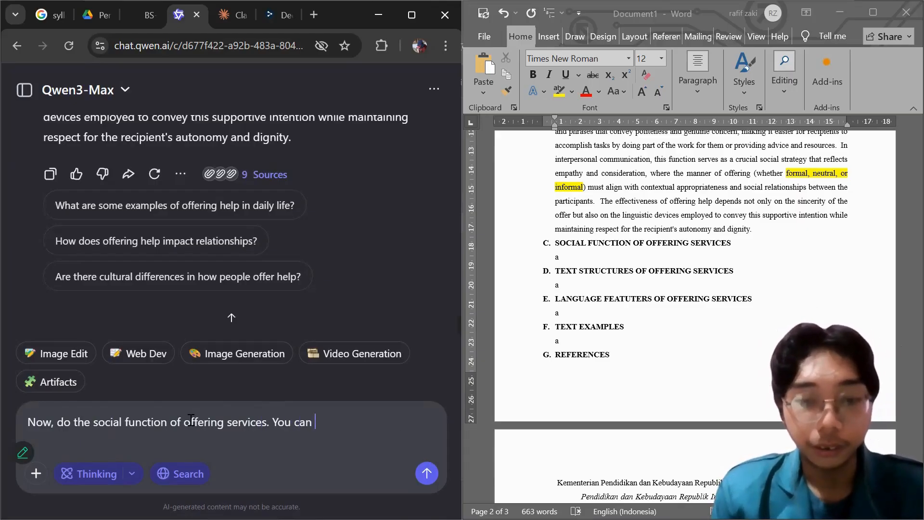
pyautogui.write('highlight the main')
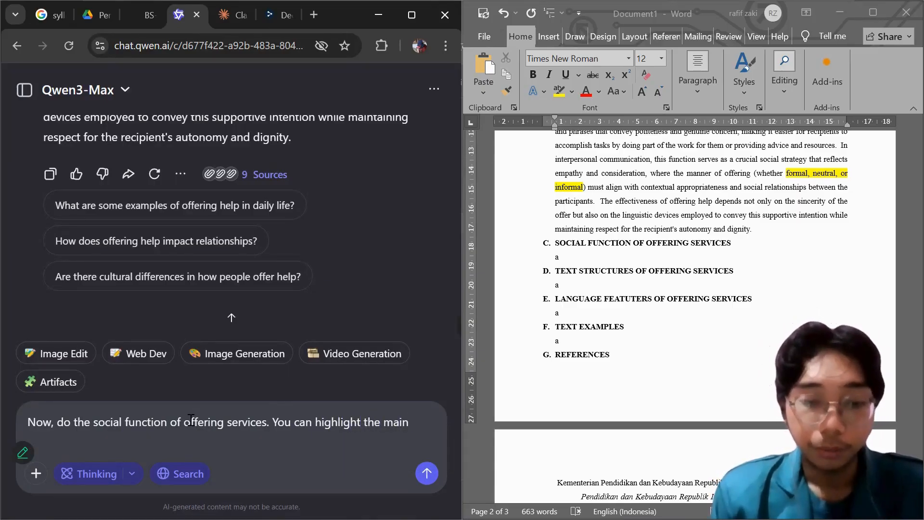
pyautogui.write('funct')
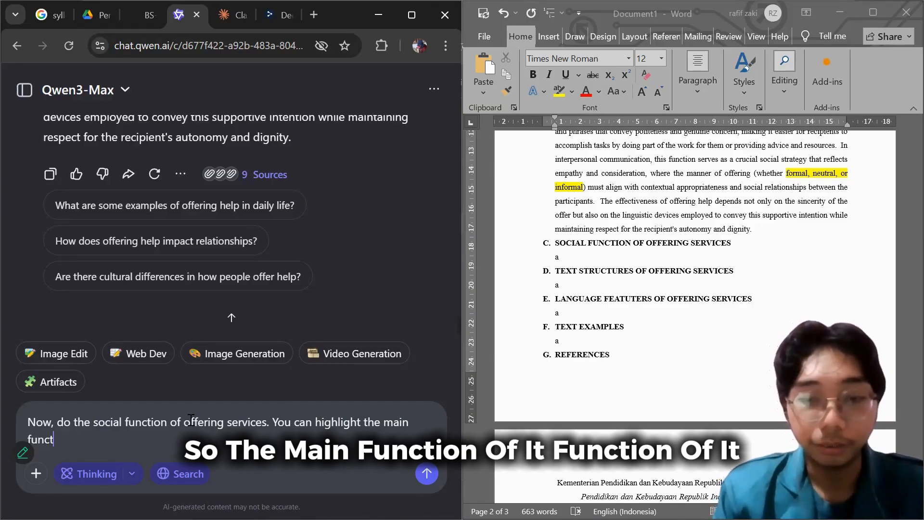
pyautogui.write('ion of i')
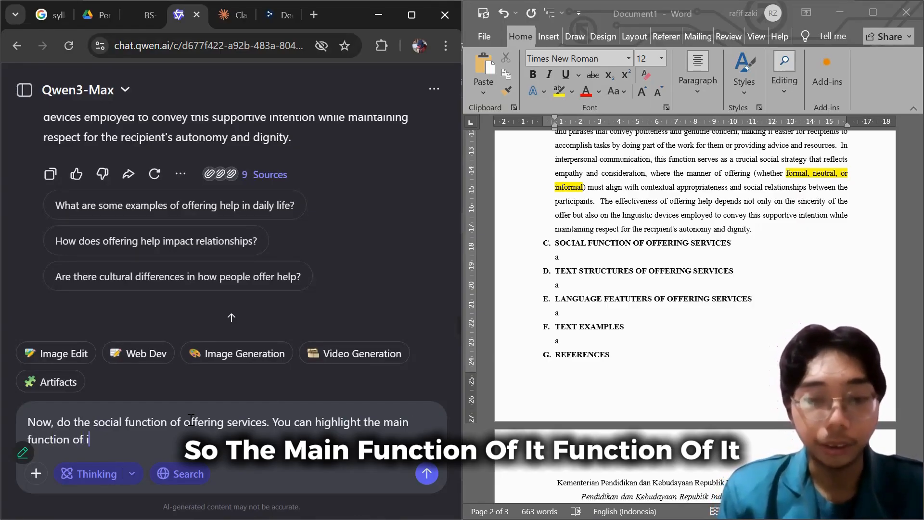
pyautogui.write('t.')
pyautogui.press('Return')
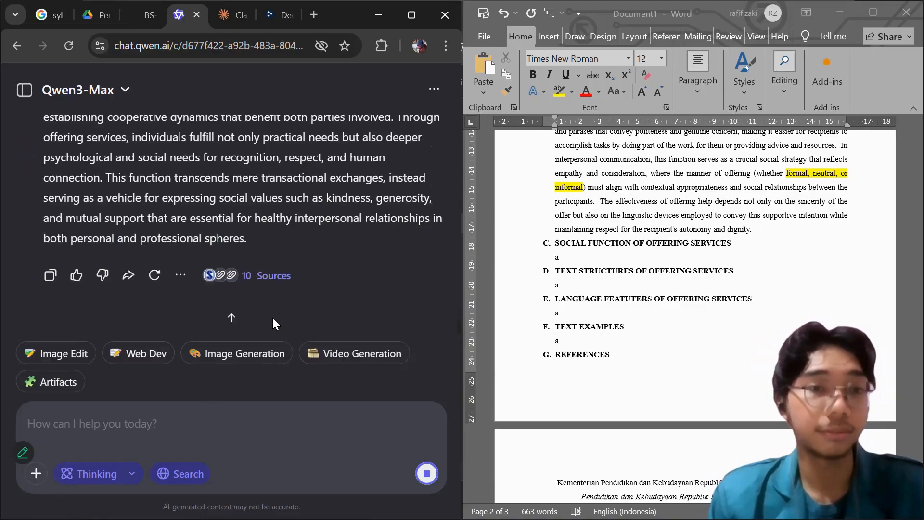
# Copy the AI's social function answer over the placeholder under section C in Word and remove the blank lines between its paragraphs.
pyautogui.click(50, 275)
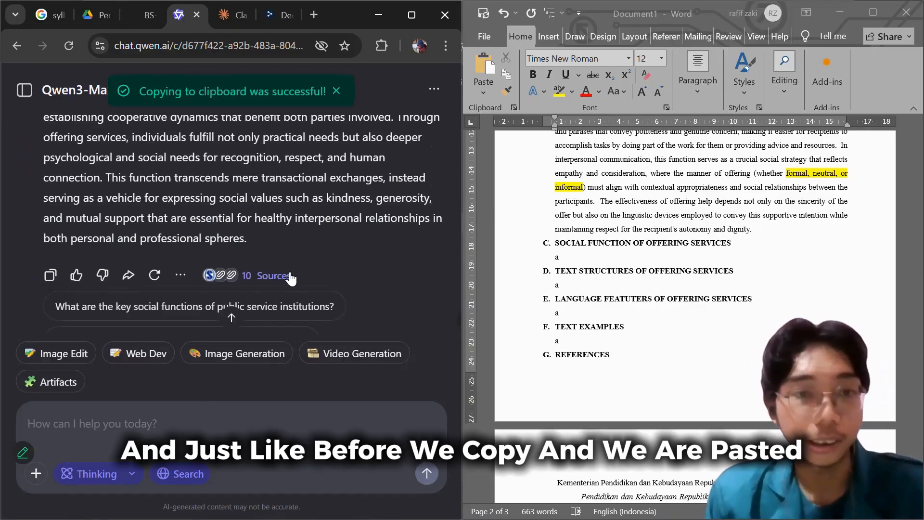
pyautogui.click(592, 259)
pyautogui.press('BackSpace')
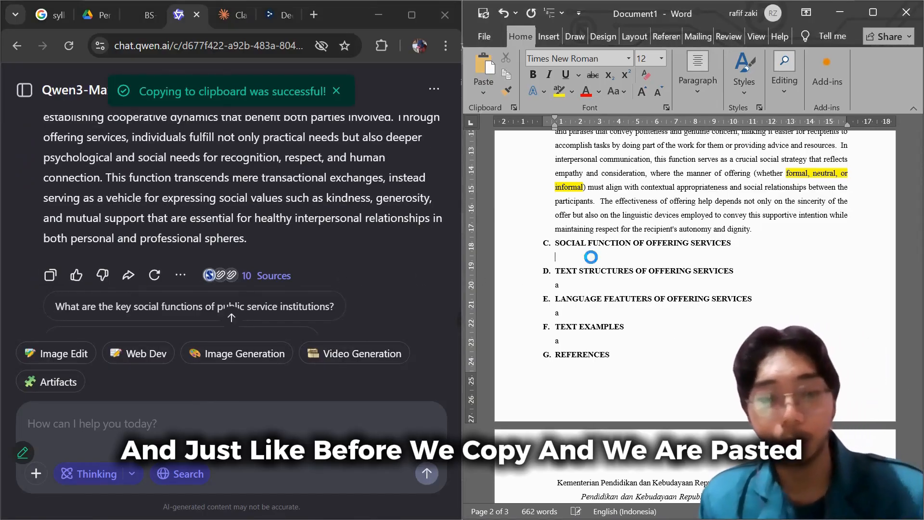
pyautogui.hotkey('ctrl', 'v')
pyautogui.scroll(4, 590, 256)
pyautogui.click(583, 278)
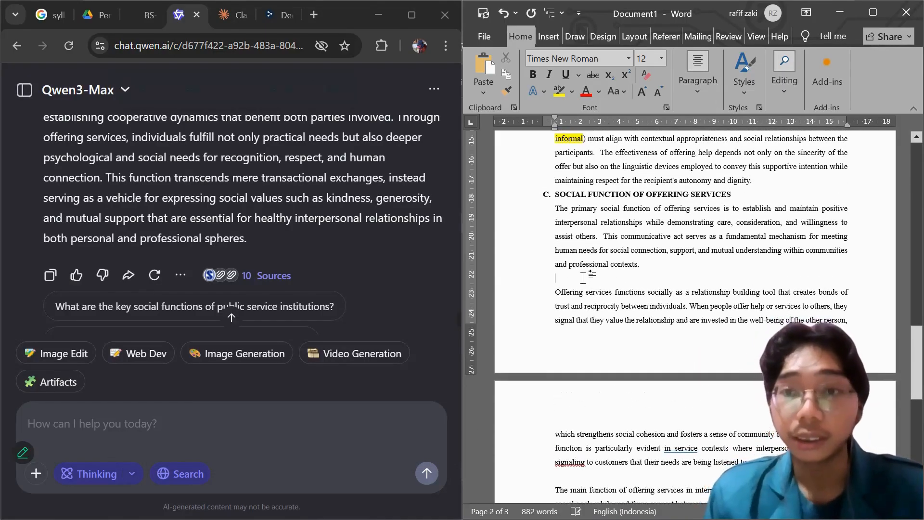
pyautogui.press('BackSpace')
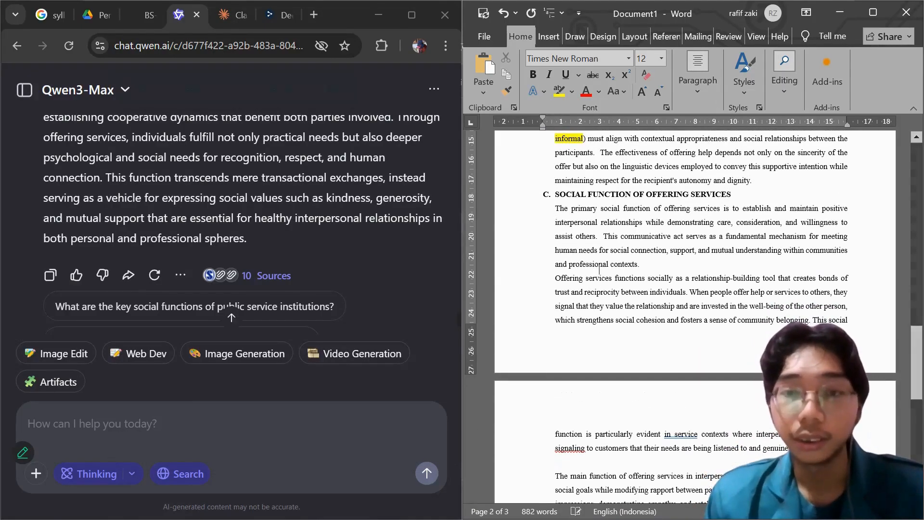
pyautogui.scroll(-1, 578, 412)
pyautogui.click(575, 439)
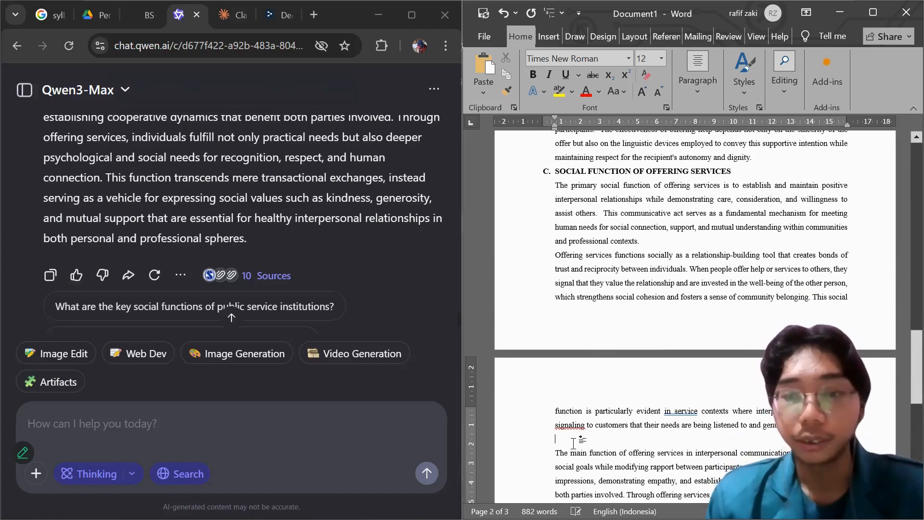
pyautogui.press('BackSpace')
pyautogui.scroll(-5, 574, 439)
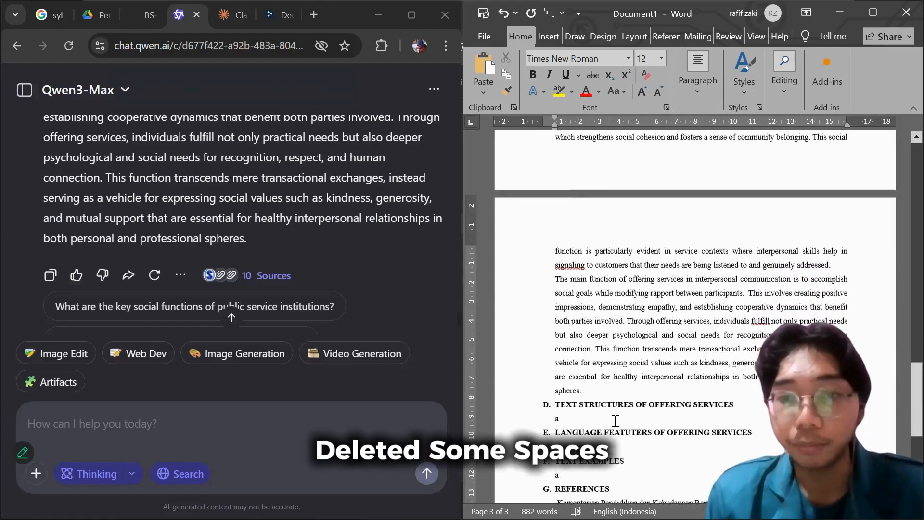
# Highlight "establish and maintain positive interpersonal relationships" in section C's first sentence in yellow.
pyautogui.scroll(10, 609, 400)
pyautogui.scroll(2, 597, 395)
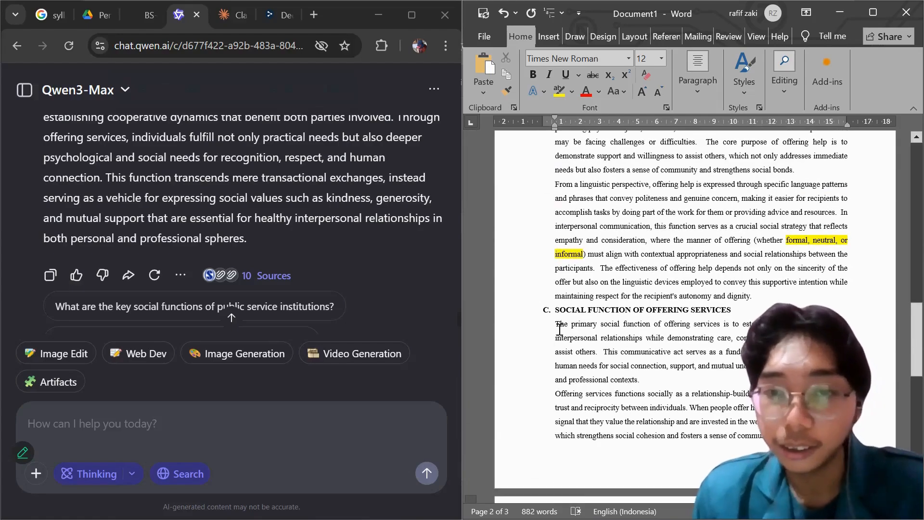
pyautogui.scroll(-4, 561, 325)
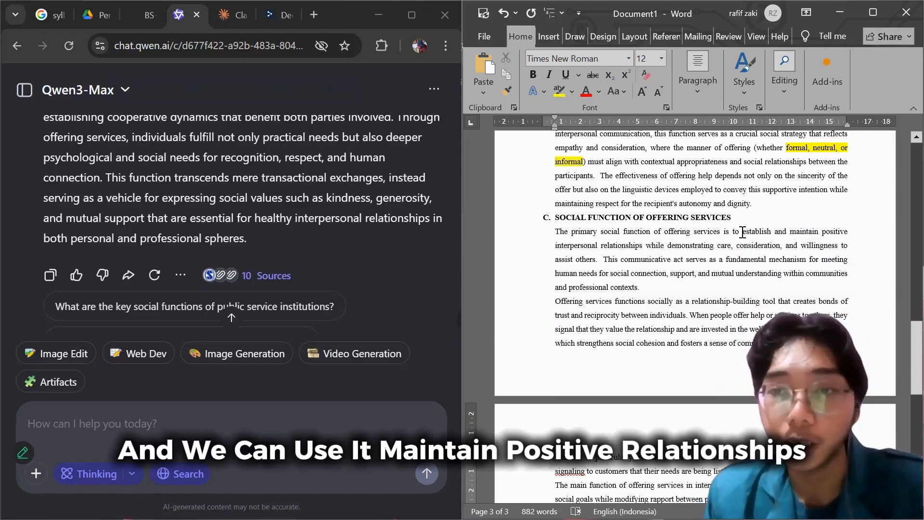
pyautogui.moveTo(744, 232); pyautogui.dragTo(633, 245)
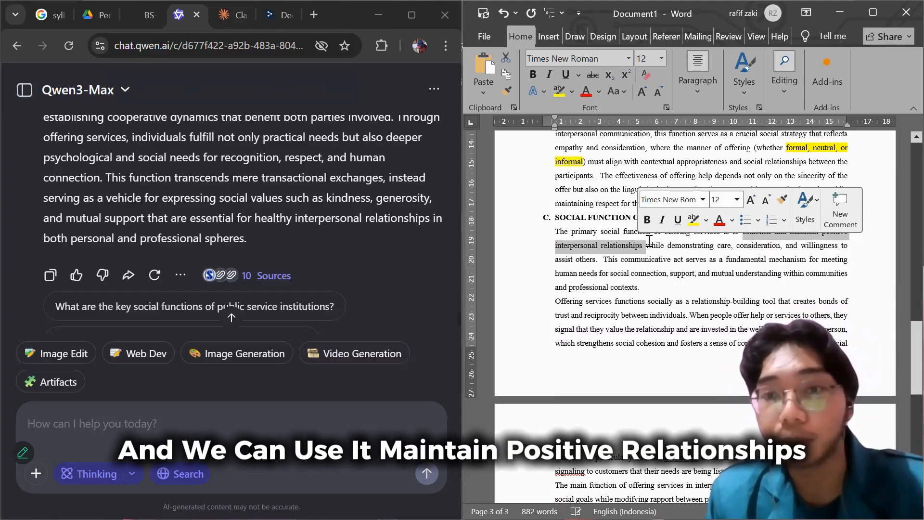
pyautogui.click(693, 220)
pyautogui.click(676, 273)
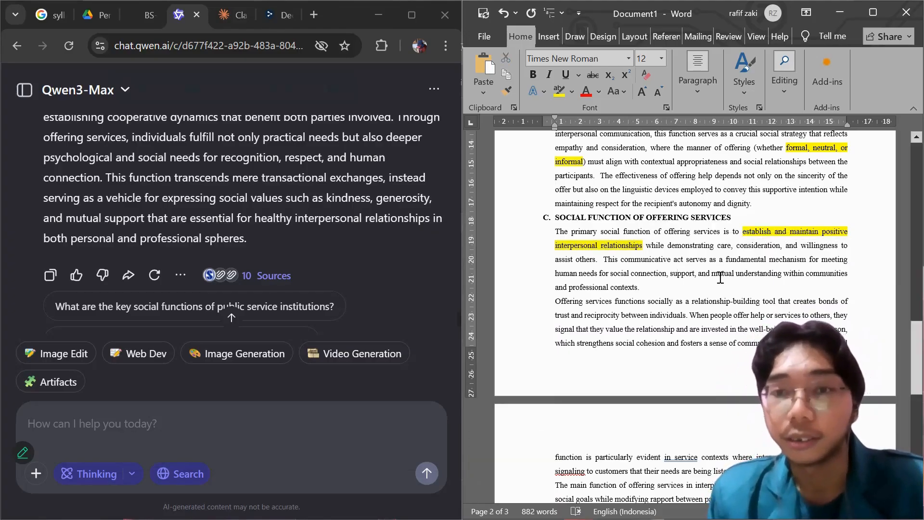
# Review the finished section C text and the remaining placeholder sections, starting with section D, Text Structures of Offering Services.
pyautogui.scroll(-2, 595, 262)
pyautogui.scroll(-2, 592, 260)
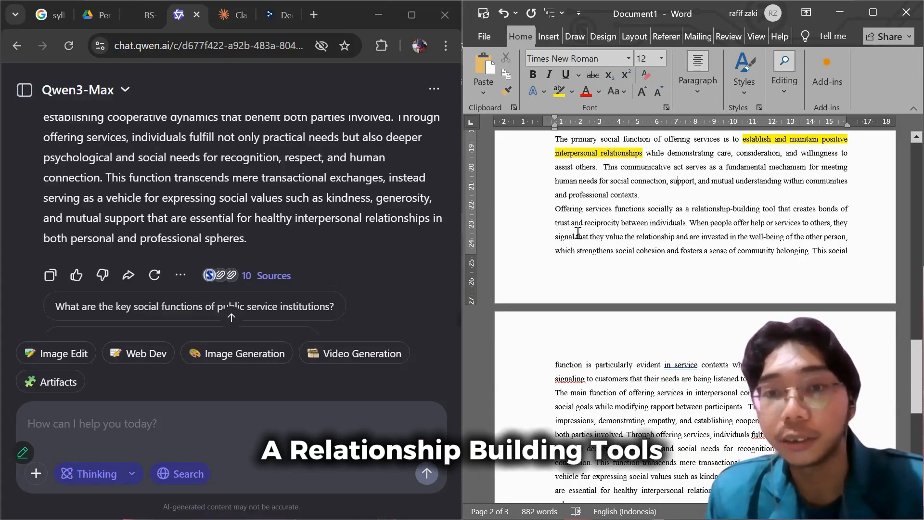
pyautogui.scroll(-3, 631, 250)
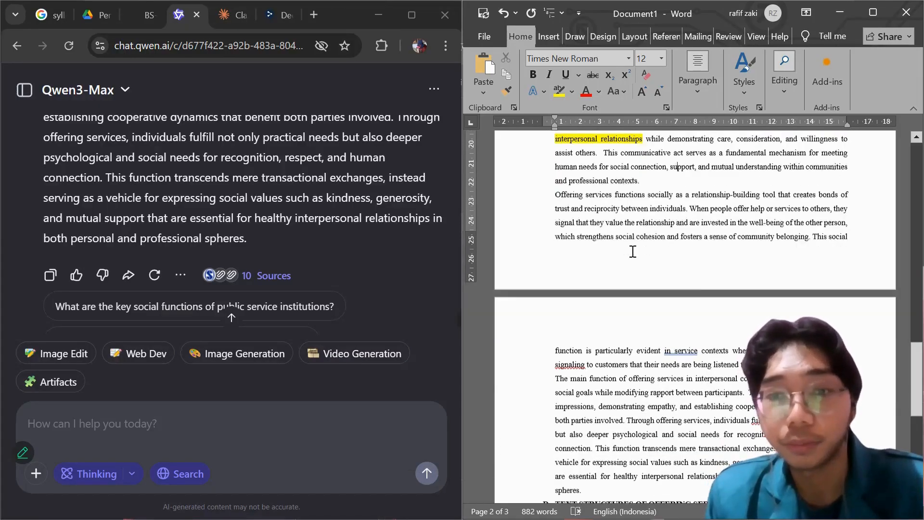
pyautogui.scroll(-5, 624, 255)
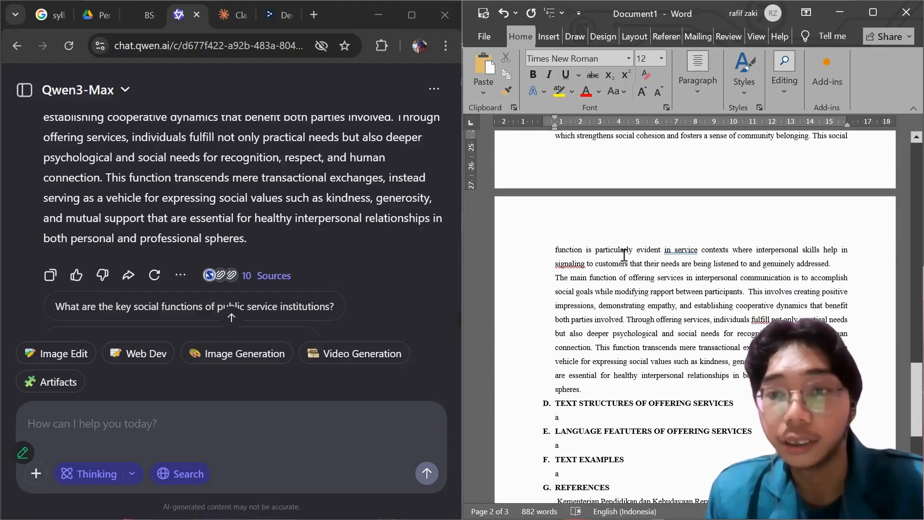
pyautogui.scroll(12, 623, 262)
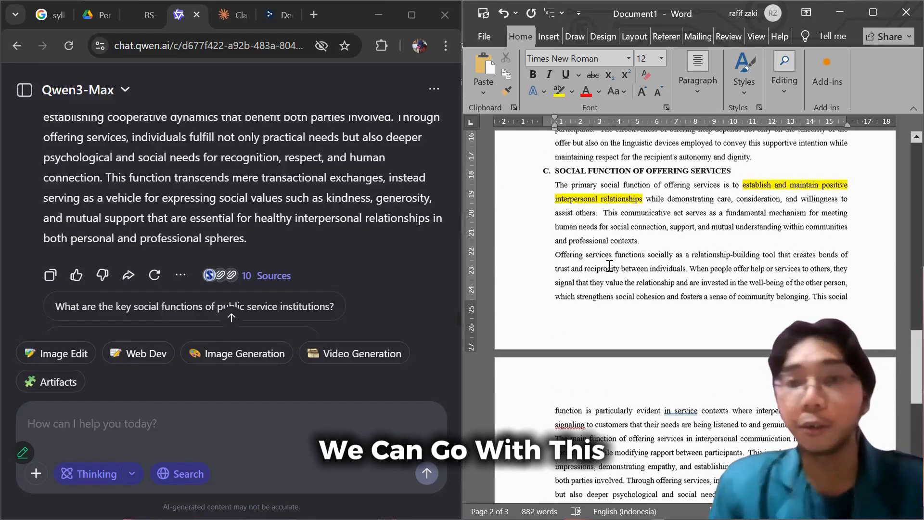
pyautogui.scroll(-9, 611, 274)
pyautogui.scroll(-6, 607, 277)
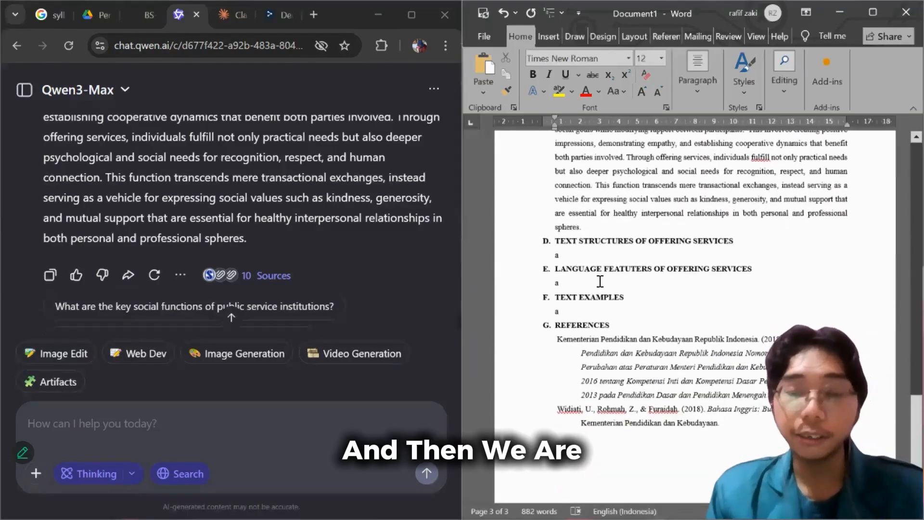
pyautogui.scroll(-1, 569, 262)
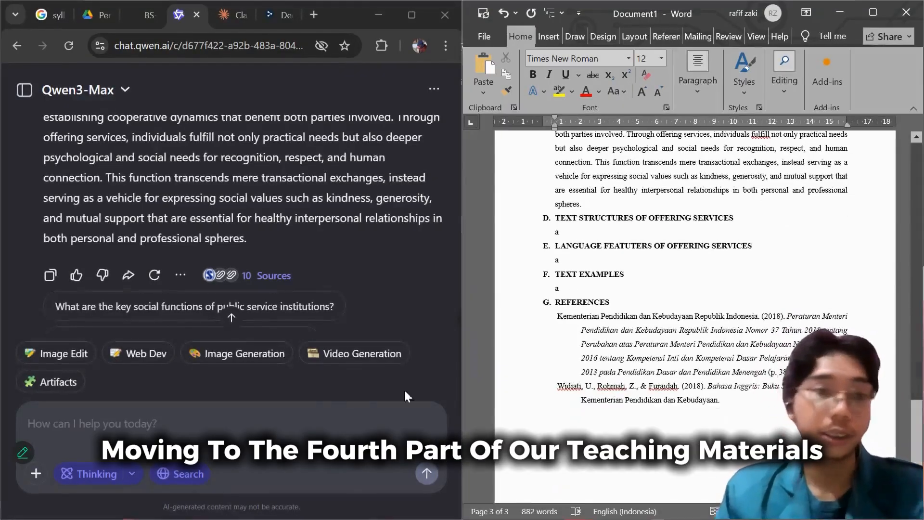
pyautogui.scroll(3, 666, 250)
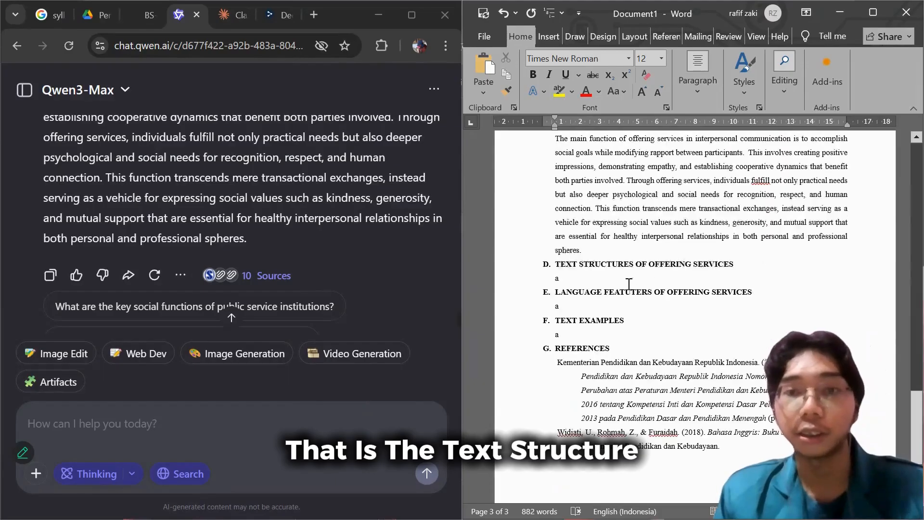
pyautogui.scroll(-2, 665, 251)
# Switch to the Qwen chat and begin a message: Based on my knowledge, the text structure of offering services is Offers and Responds.
pyautogui.click(178, 430)
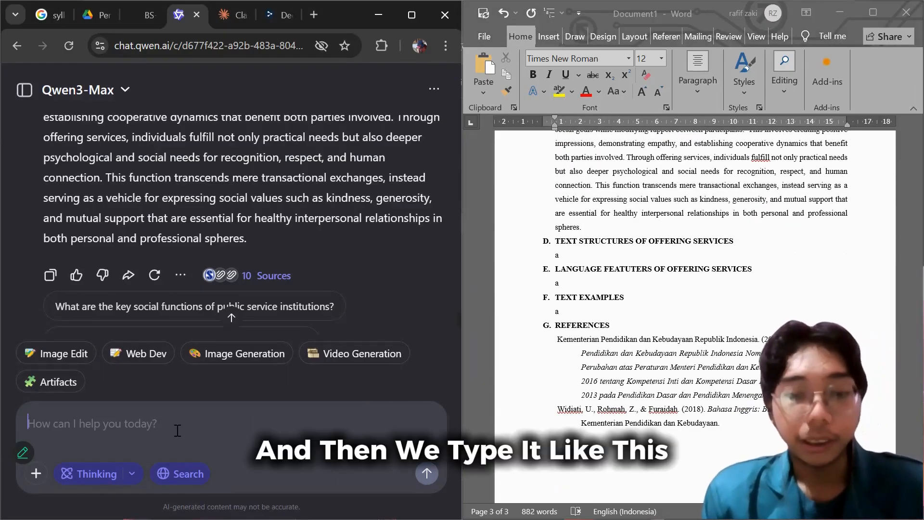
pyautogui.write('Base')
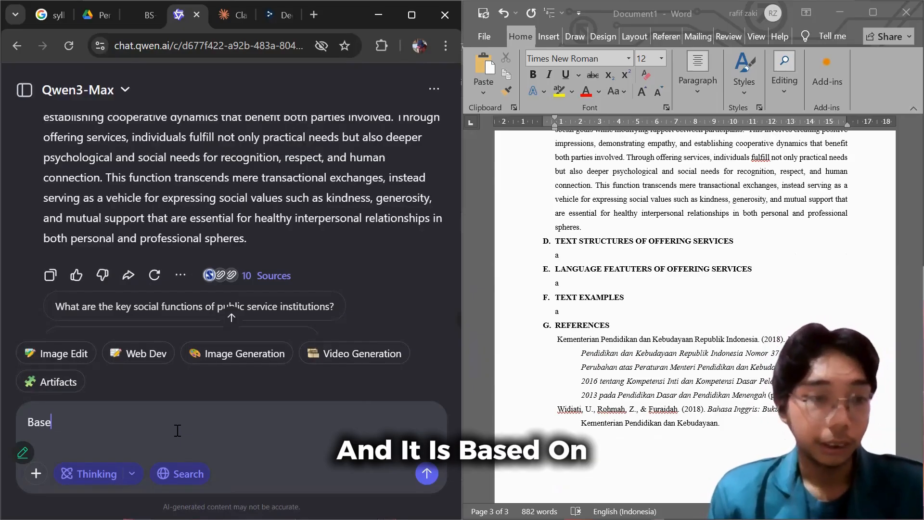
pyautogui.write('d on my')
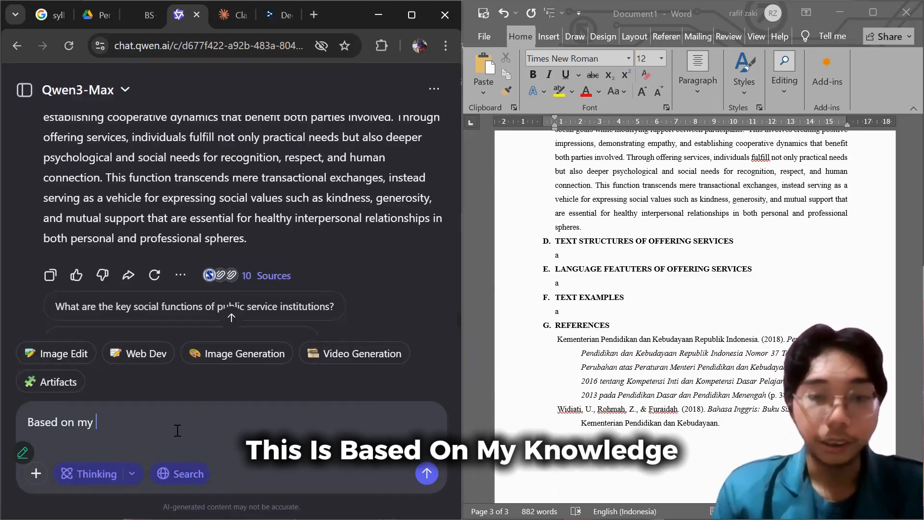
pyautogui.write(' knowl')
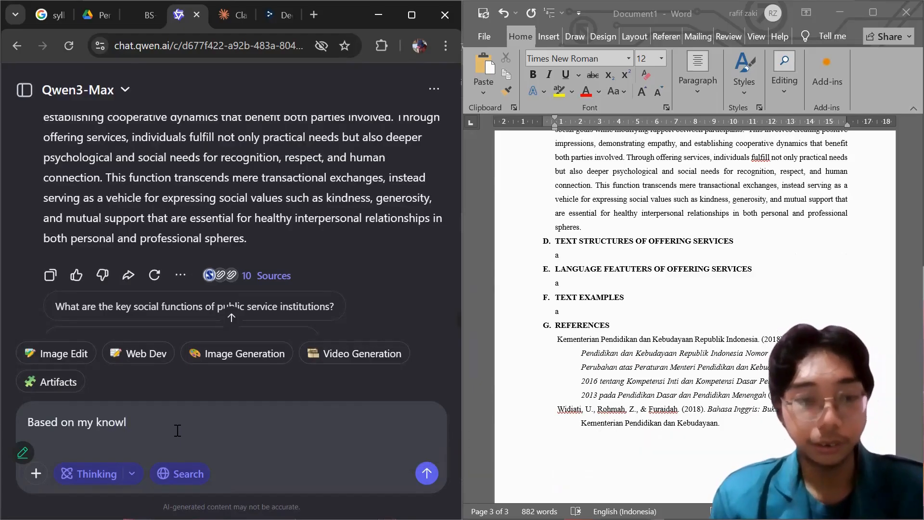
pyautogui.write('edge,')
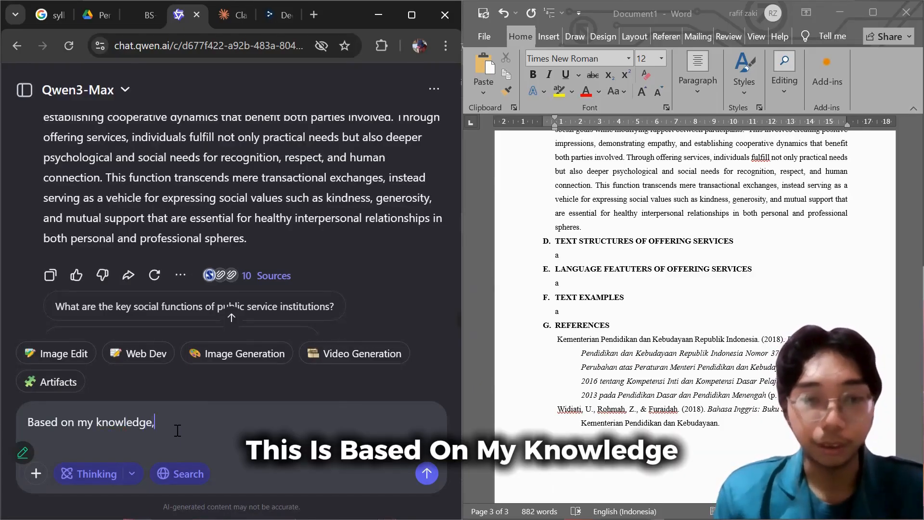
pyautogui.write(' the text structure')
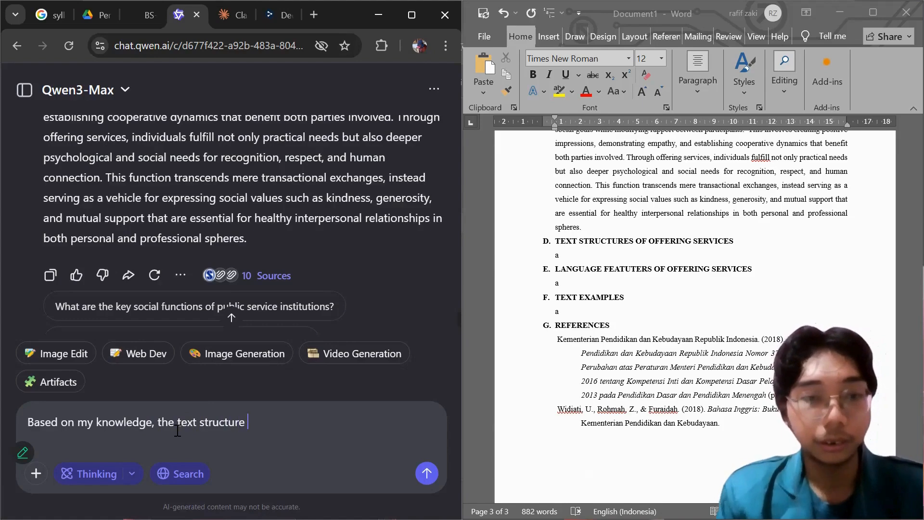
pyautogui.write(' of')
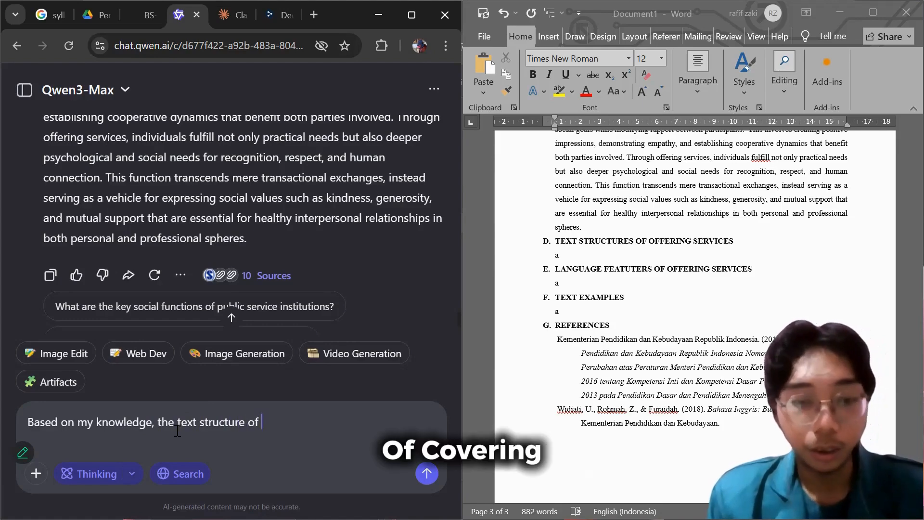
pyautogui.write(' offe')
pyautogui.press('BackSpace')
pyautogui.write('fe')
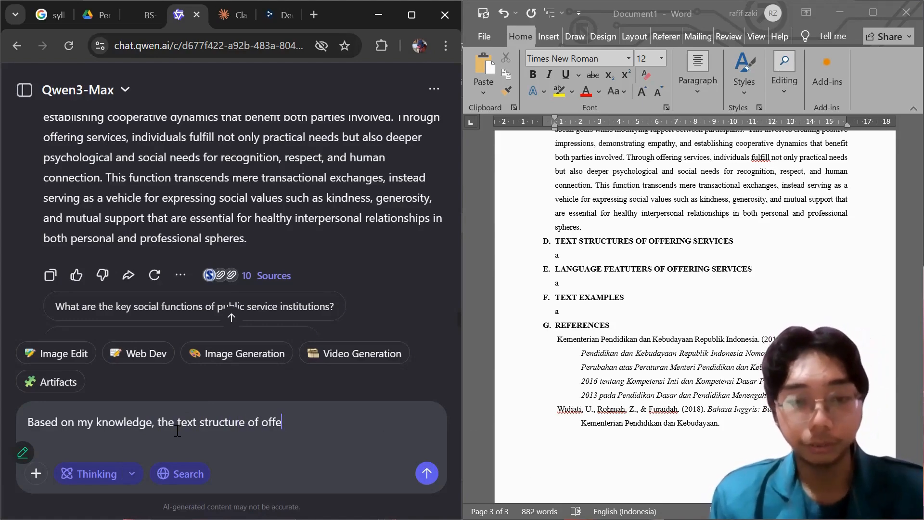
pyautogui.write('ring servic')
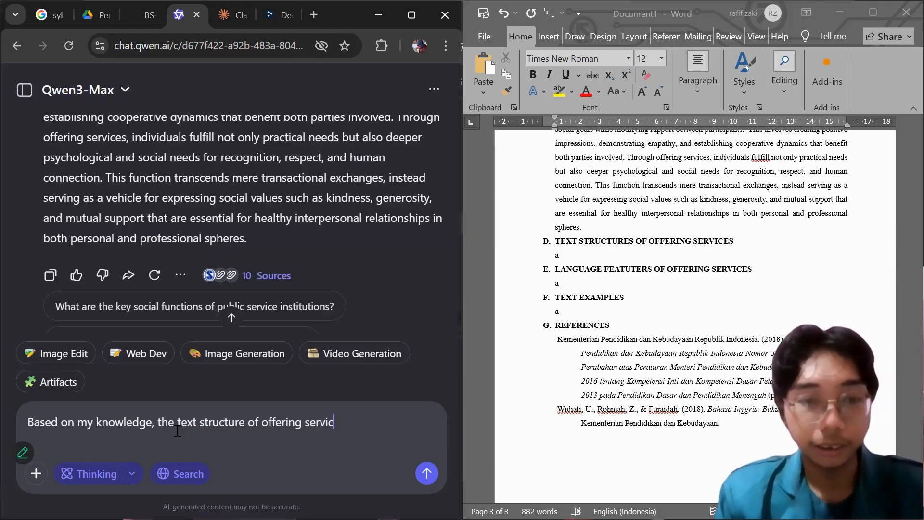
pyautogui.write('es is')
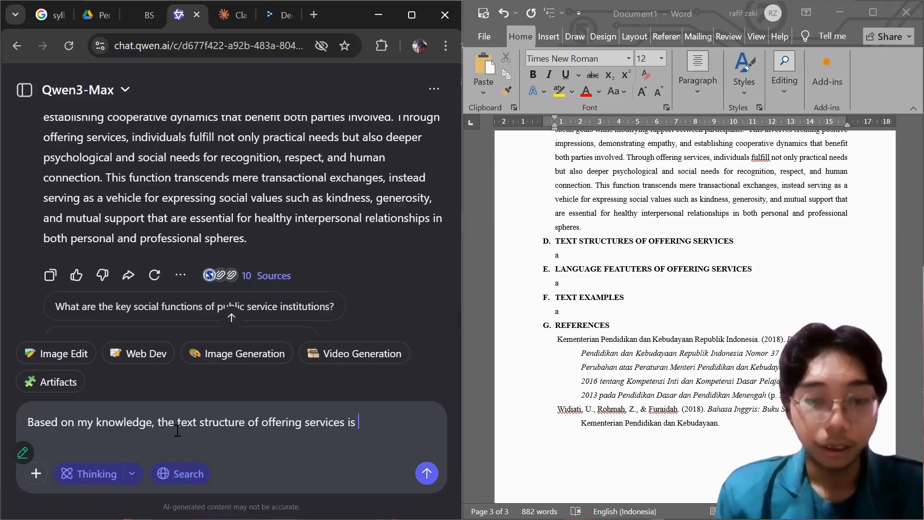
pyautogui.write(' Offers')
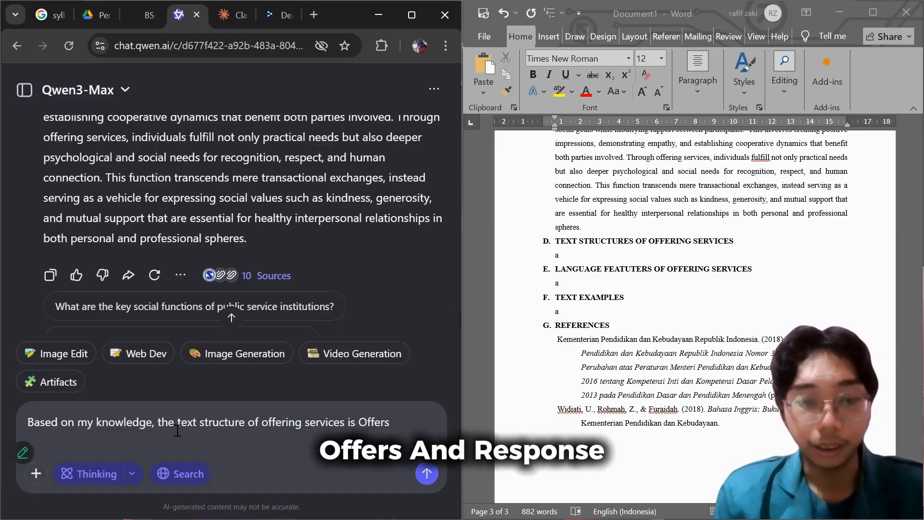
pyautogui.write(' and Responds.')
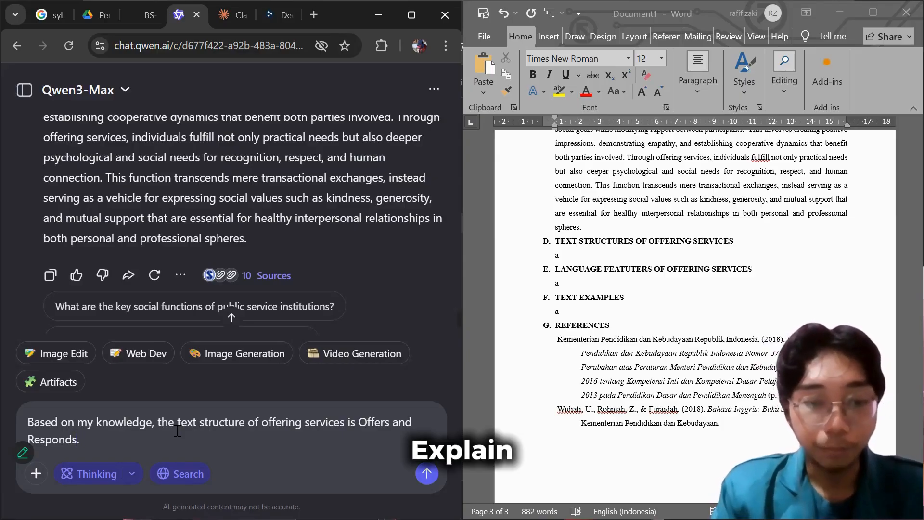
pyautogui.write(' Explain')
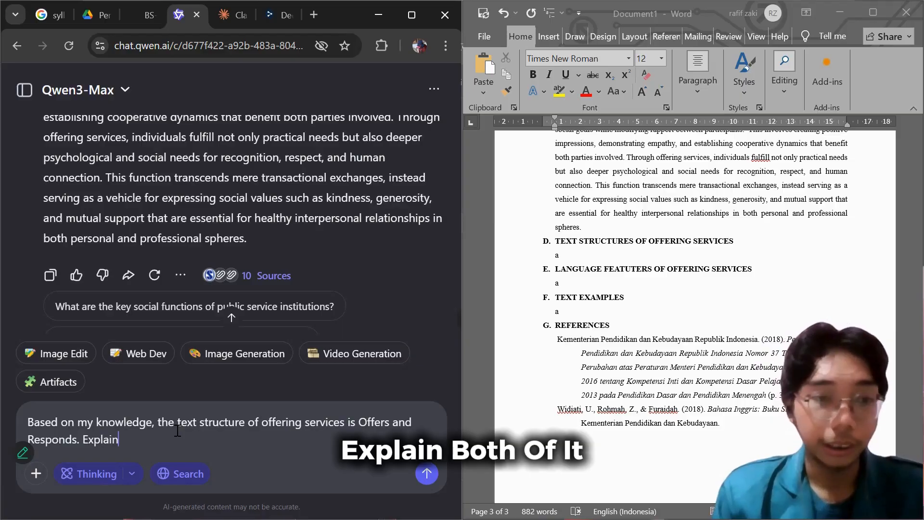
pyautogui.write(' both of it in')
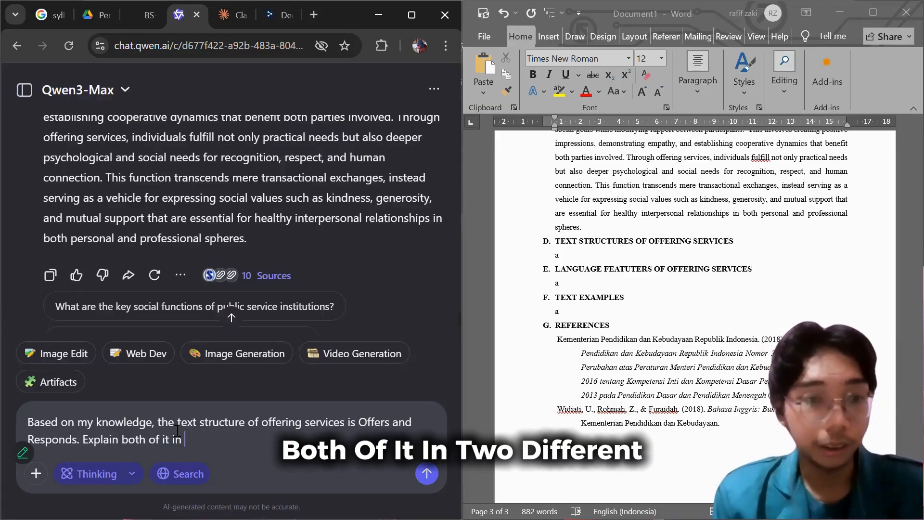
# Continue the message with "Explain both of it in two different points. then, give the examples of each expressions." and send it.
pyautogui.write('two')
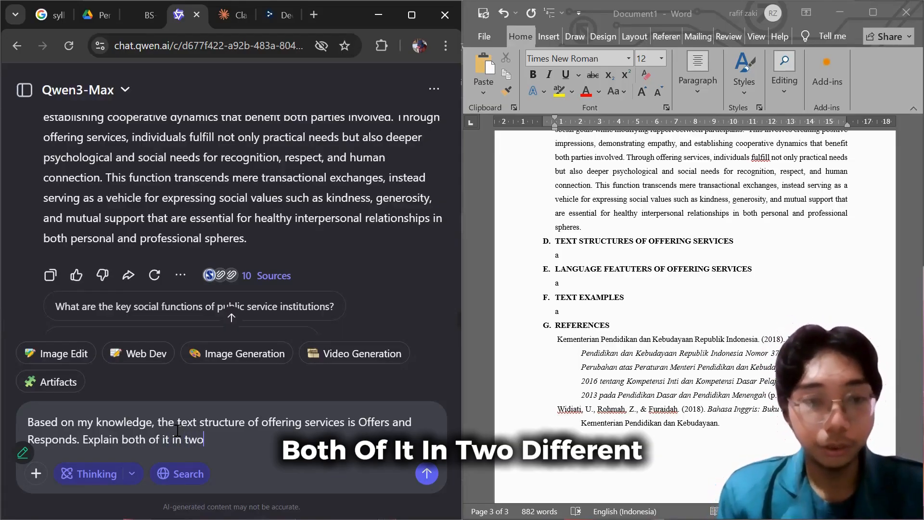
pyautogui.write(' diff')
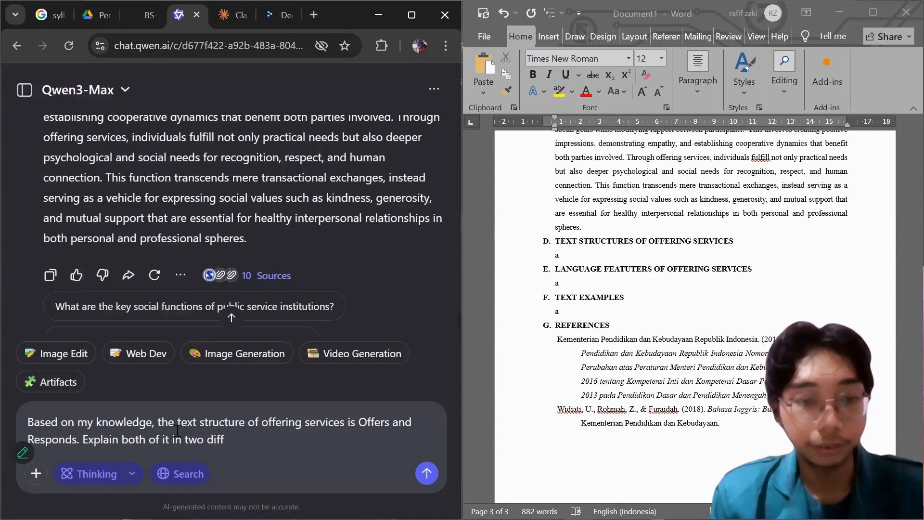
pyautogui.write('erent')
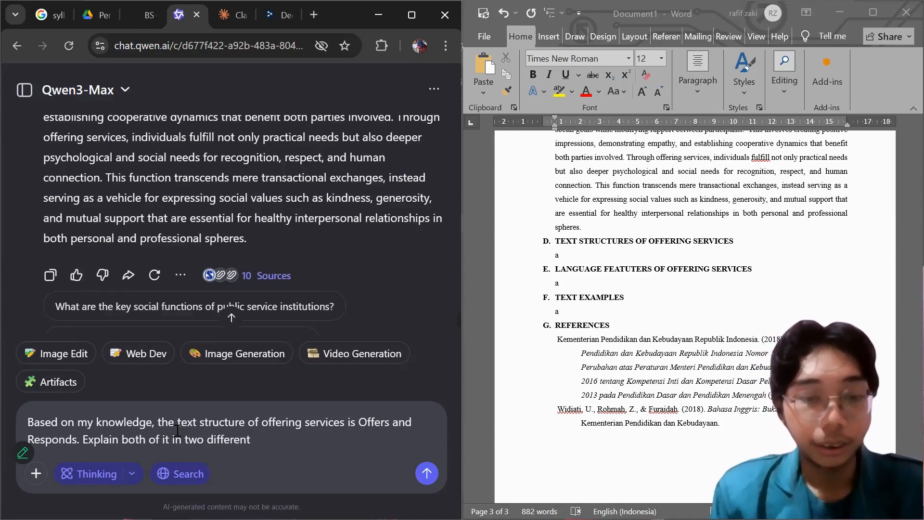
pyautogui.write(' points')
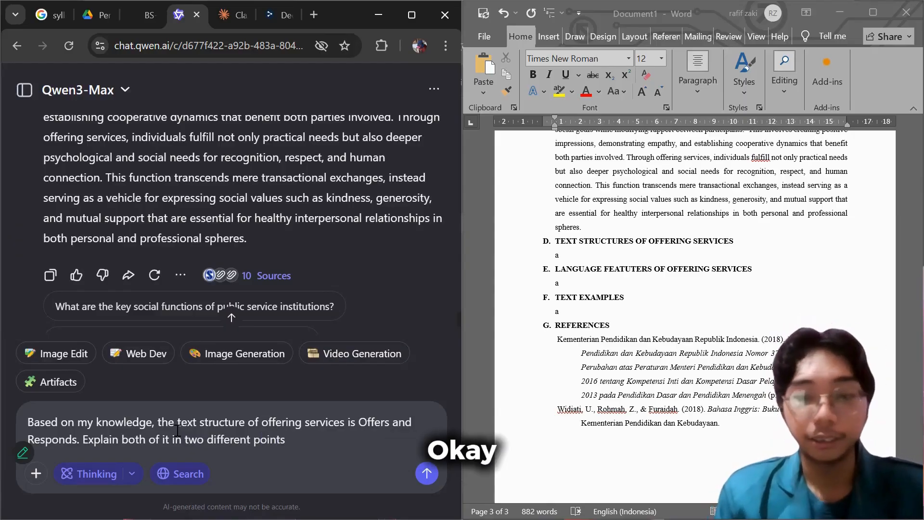
pyautogui.write('. t')
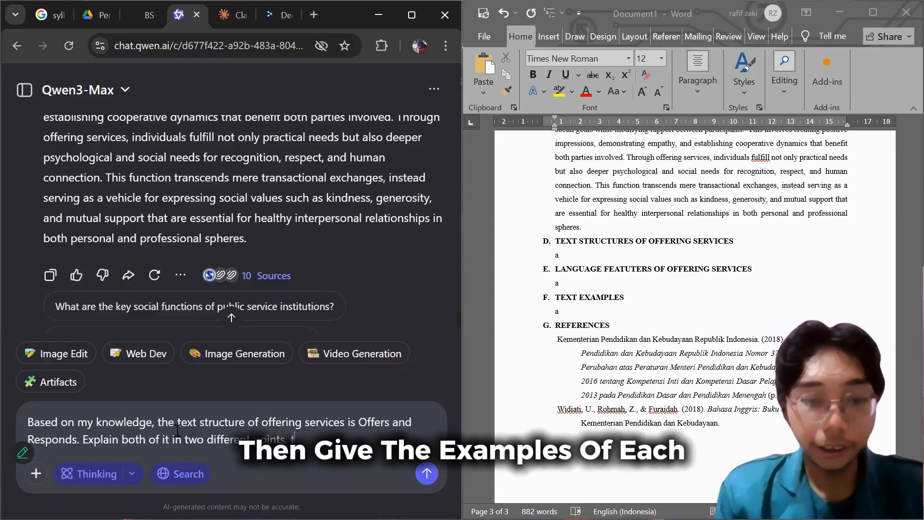
pyautogui.write('hen, gi')
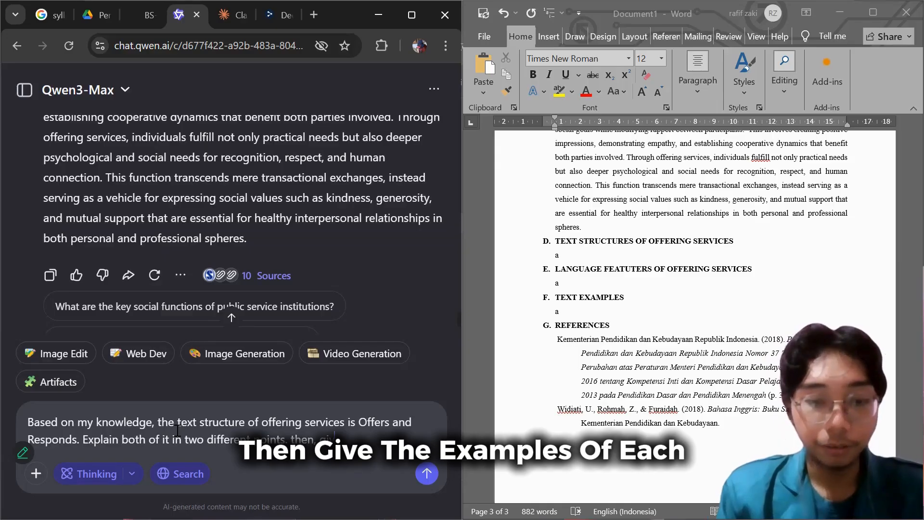
pyautogui.write('ve the ex')
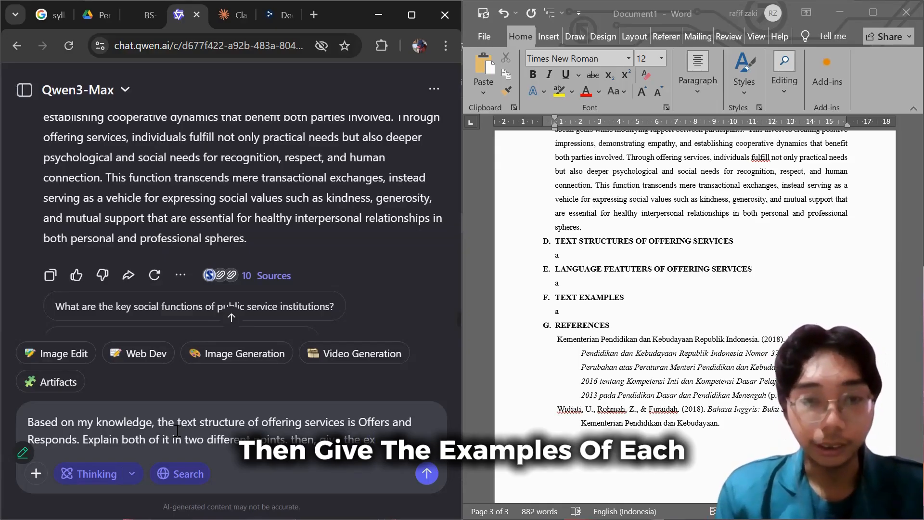
pyautogui.write('amples of')
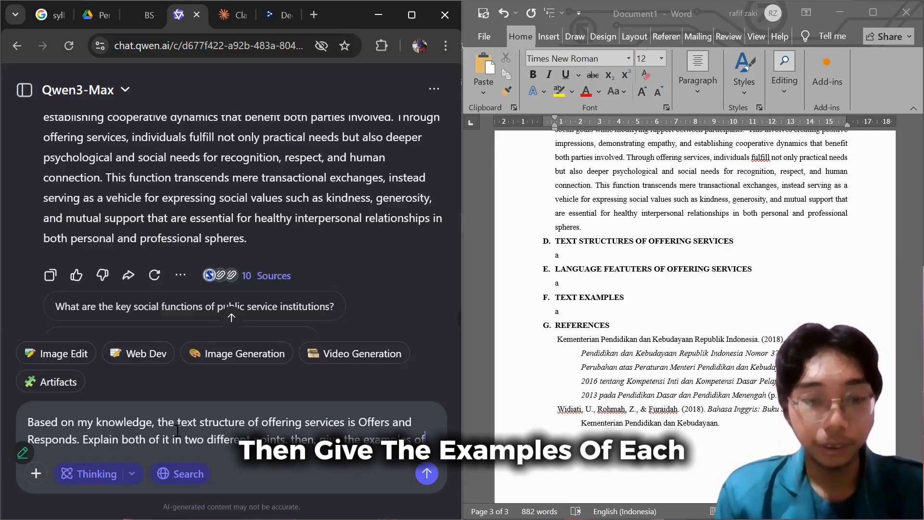
pyautogui.write(' each')
pyautogui.press('BackSpace')
pyautogui.press('BackSpace')
pyautogui.press('BackSpace')
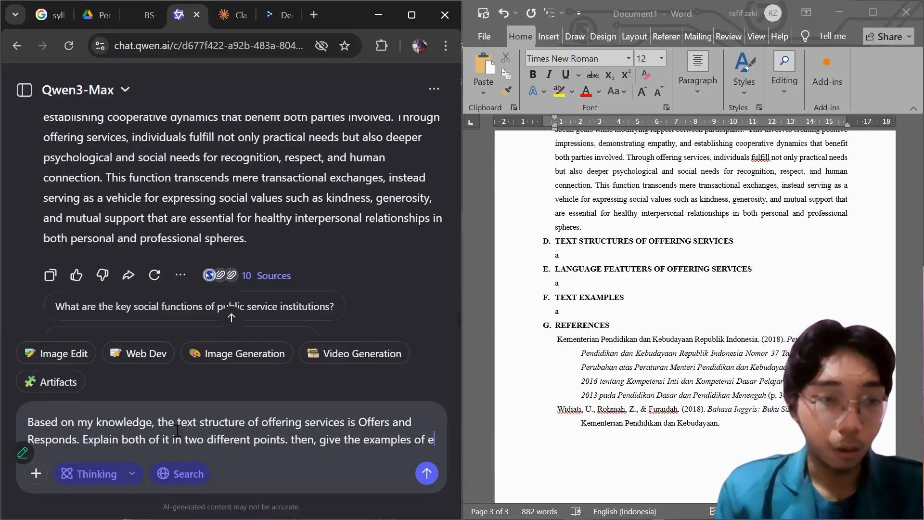
pyautogui.write('ac')
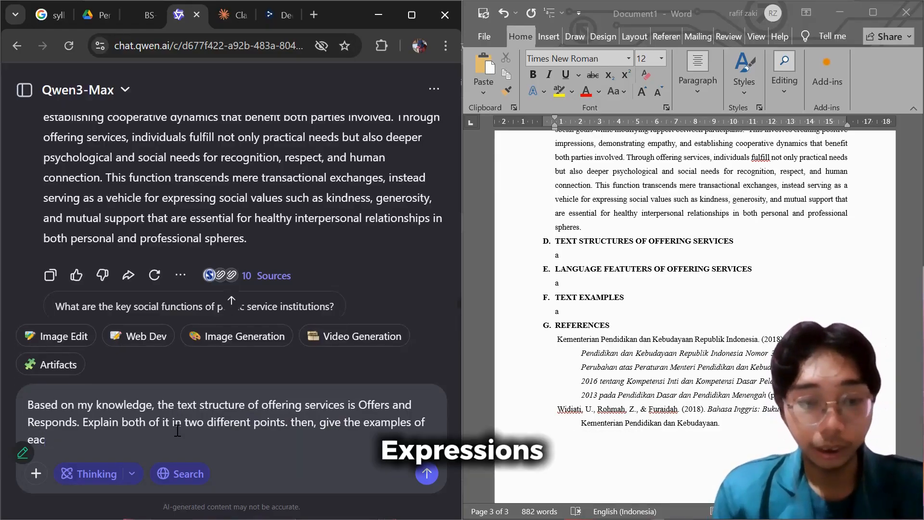
pyautogui.write('h exp')
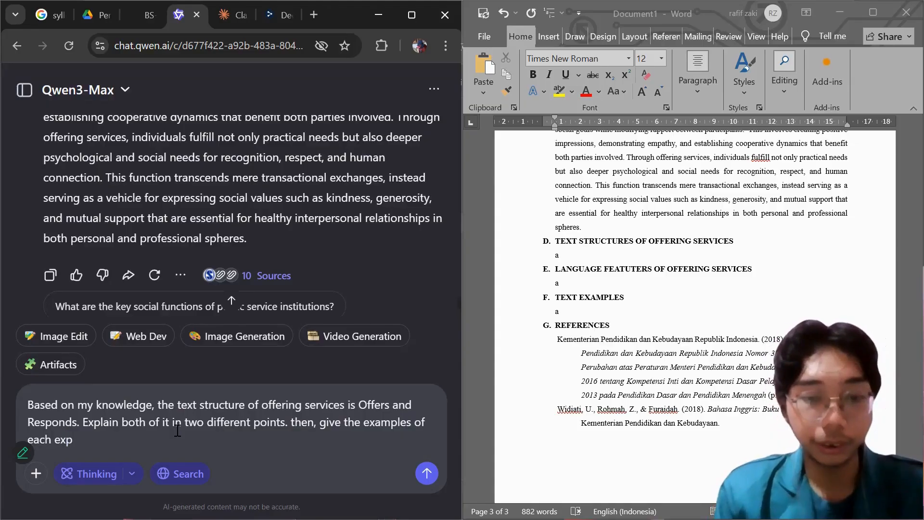
pyautogui.write('ressions.')
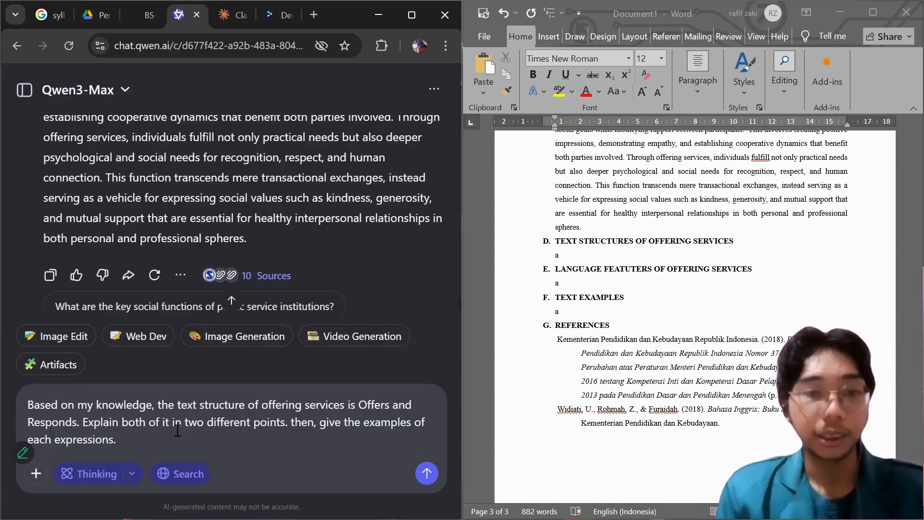
pyautogui.press('Return')
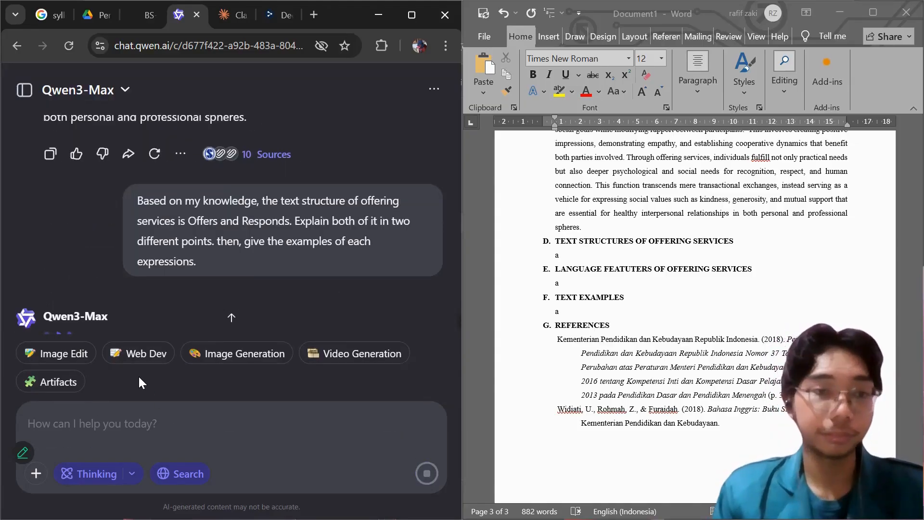
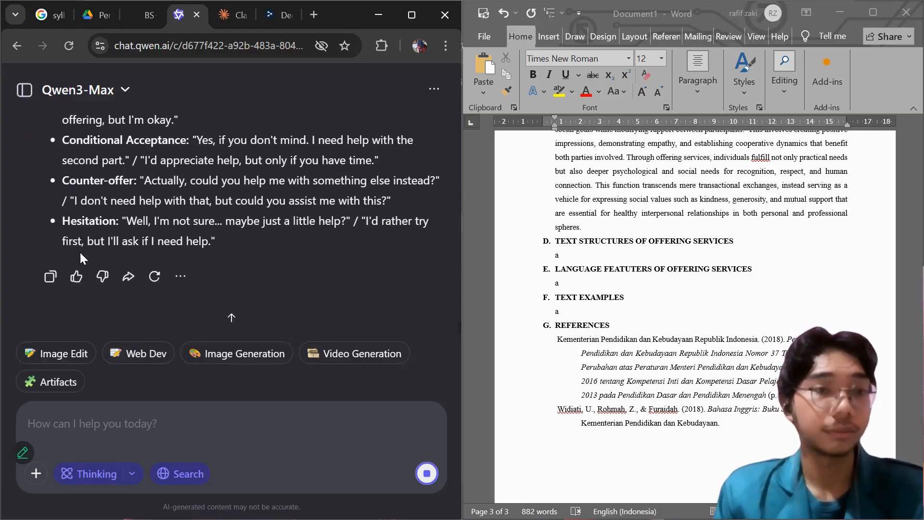
# Copy Qwen's answer on Offers and Responds and paste it over the placeholder under section D, Text Structures of Offering Services, in Word.
pyautogui.click(52, 277)
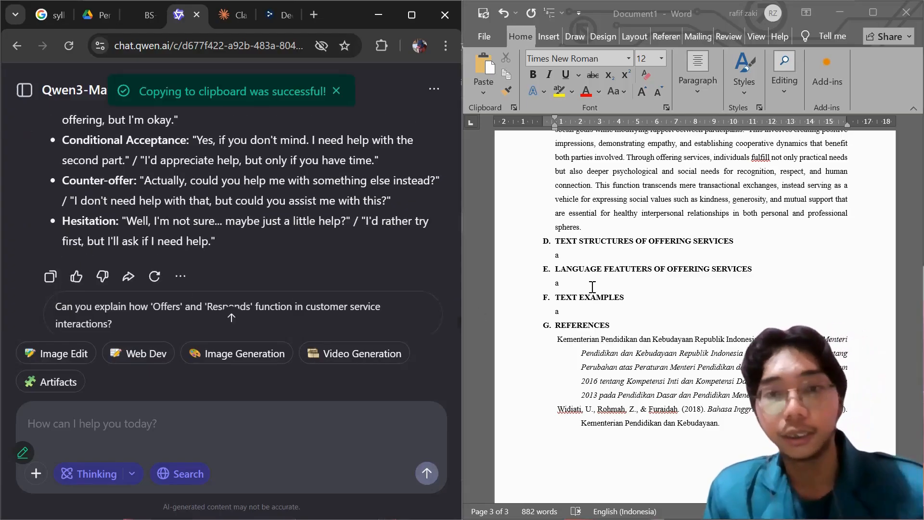
pyautogui.click(580, 269)
pyautogui.hotkey('ctrl', 'v')
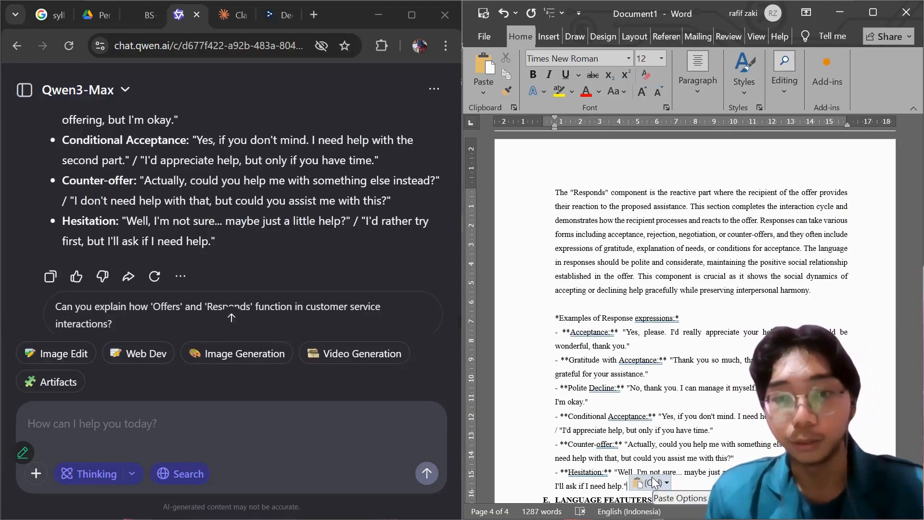
pyautogui.click(653, 482)
pyautogui.click(609, 289)
pyautogui.scroll(9, 610, 289)
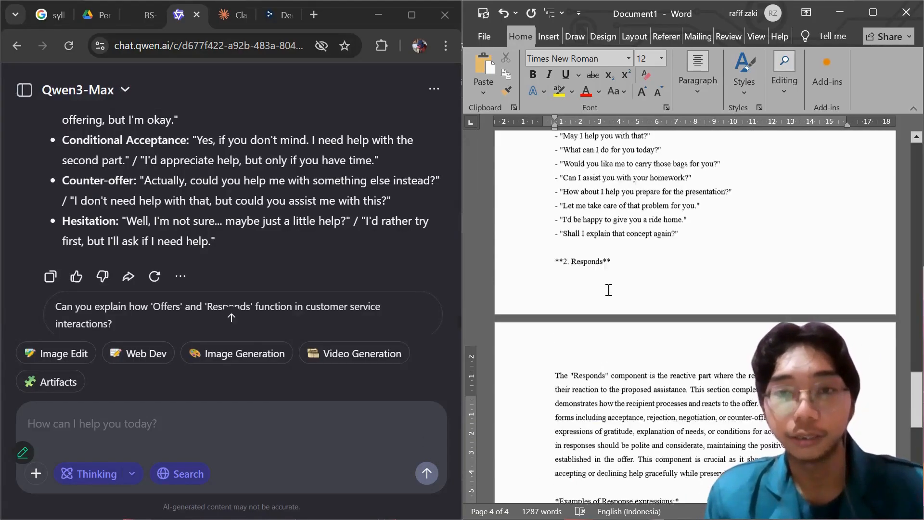
pyautogui.scroll(3, 609, 288)
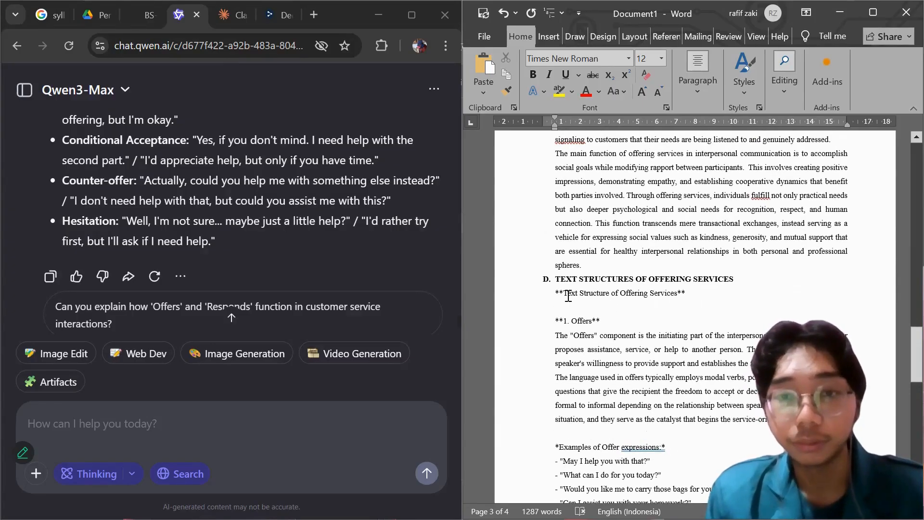
pyautogui.scroll(-2, 602, 298)
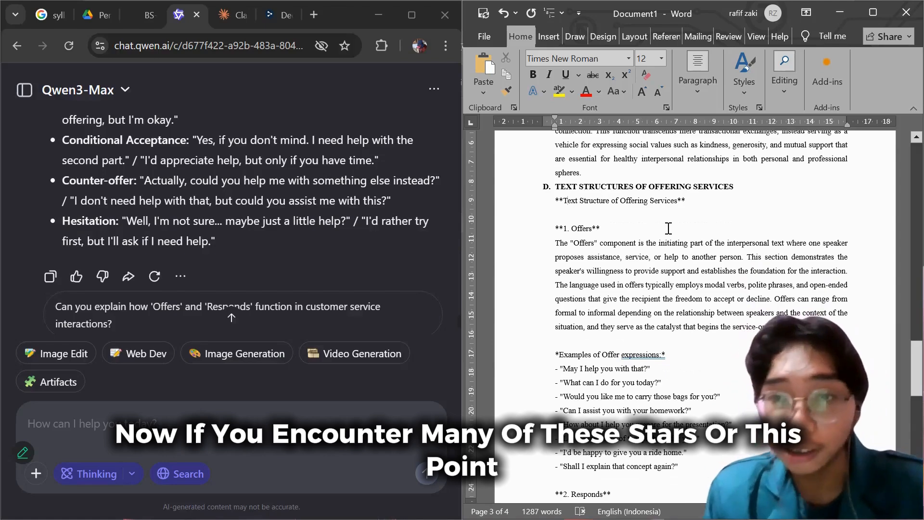
# Replace every asterisk (*) in the document with nothing.
pyautogui.click(659, 271)
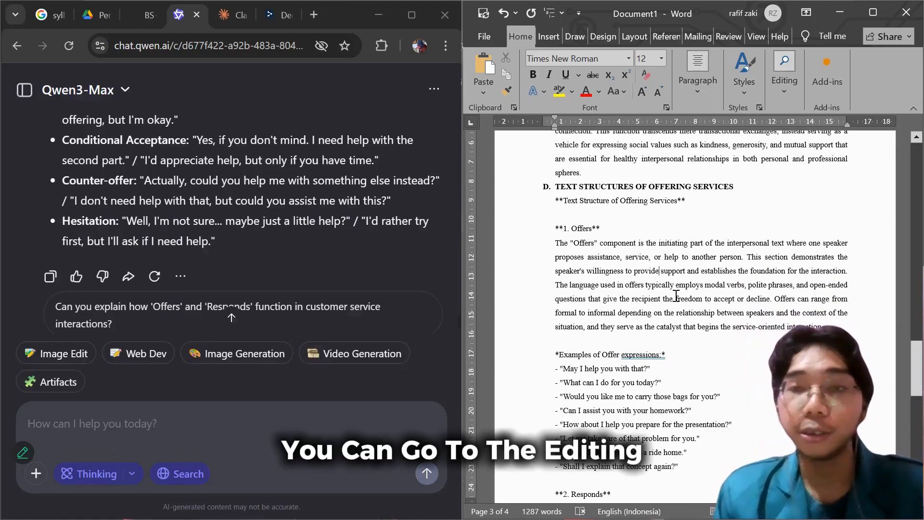
pyautogui.click(782, 88)
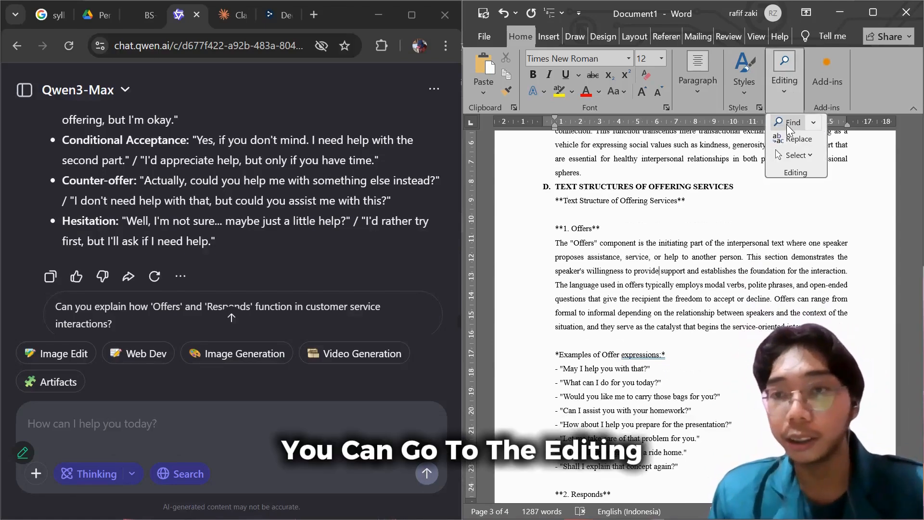
pyautogui.click(796, 139)
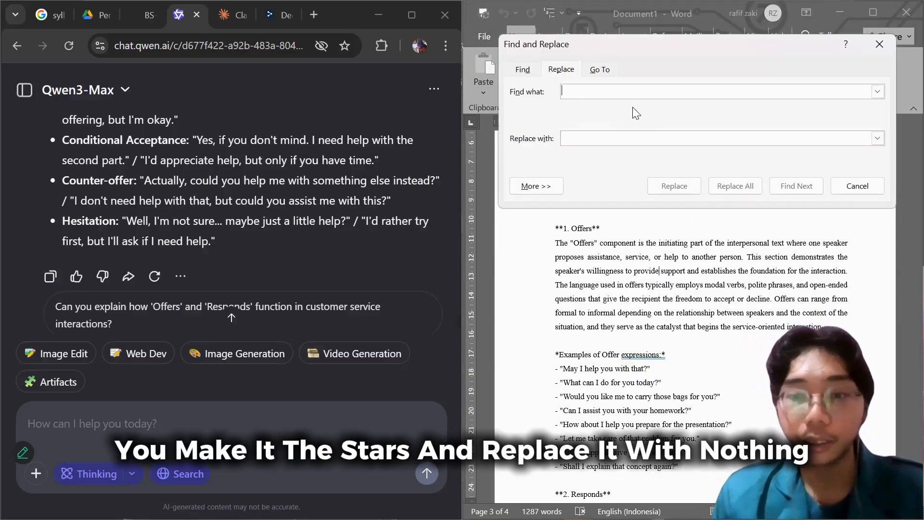
pyautogui.write('*')
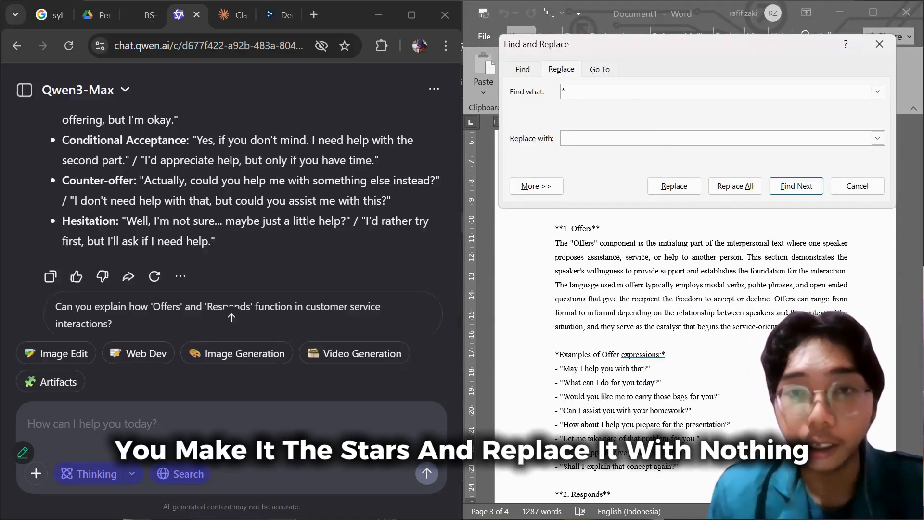
pyautogui.click(740, 189)
pyautogui.click(782, 160)
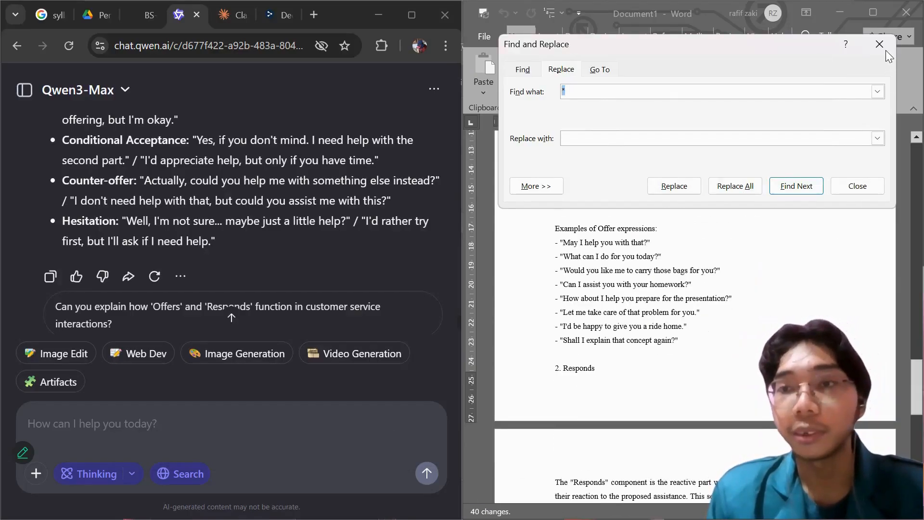
pyautogui.click(880, 44)
# Delete the redundant "Text Structure of Offering Services" line and the blank line under heading D, and bold the "1. Offers" subheading.
pyautogui.scroll(4, 744, 244)
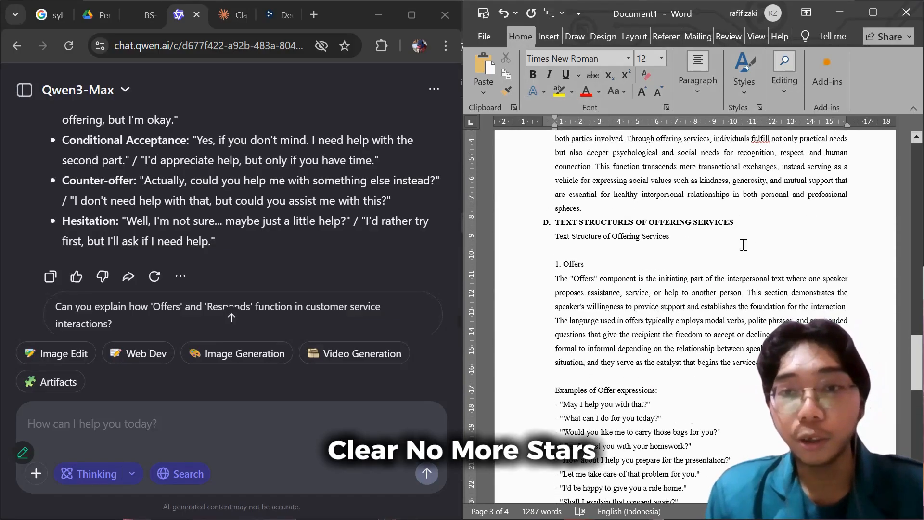
pyautogui.moveTo(633, 239); pyautogui.dragTo(565, 239)
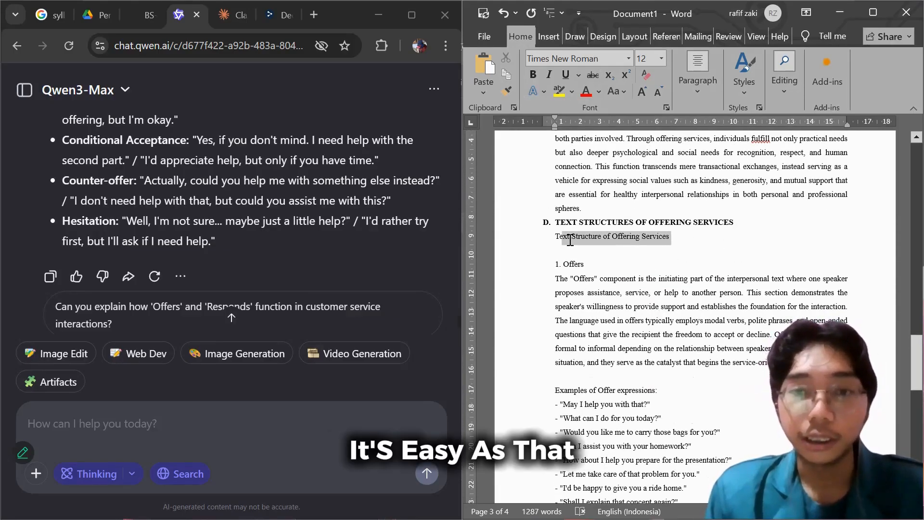
pyautogui.press('Delete')
pyautogui.press('Delete')
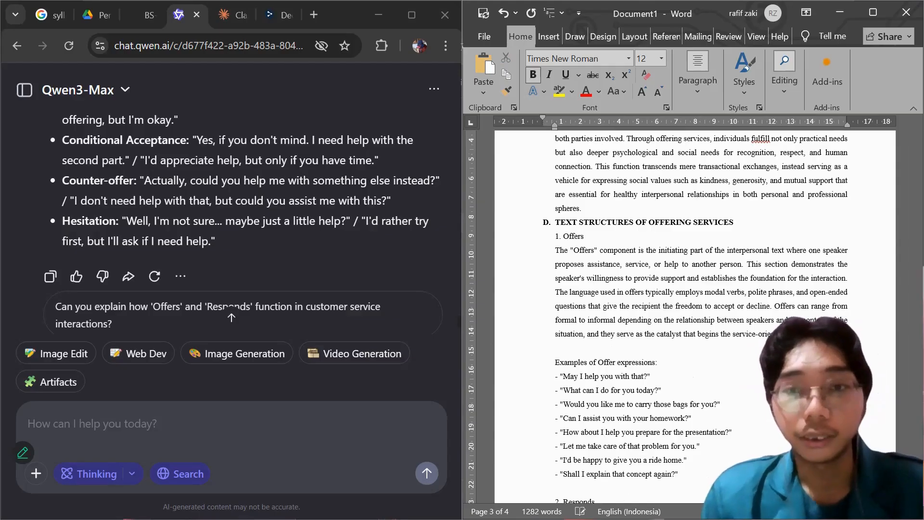
pyautogui.moveTo(585, 237); pyautogui.dragTo(558, 228)
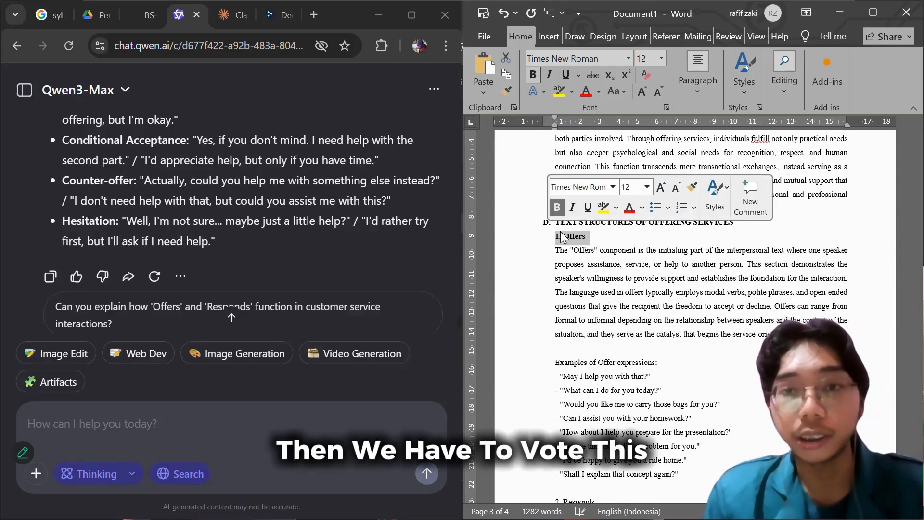
pyautogui.hotkey('ctrl', 'b')
pyautogui.click(556, 254)
# Remove the blank lines above "Examples of Offer expressions" and "2. Responds", and bold the "2. Responds" subheading.
pyautogui.scroll(-1, 590, 291)
pyautogui.click(604, 329)
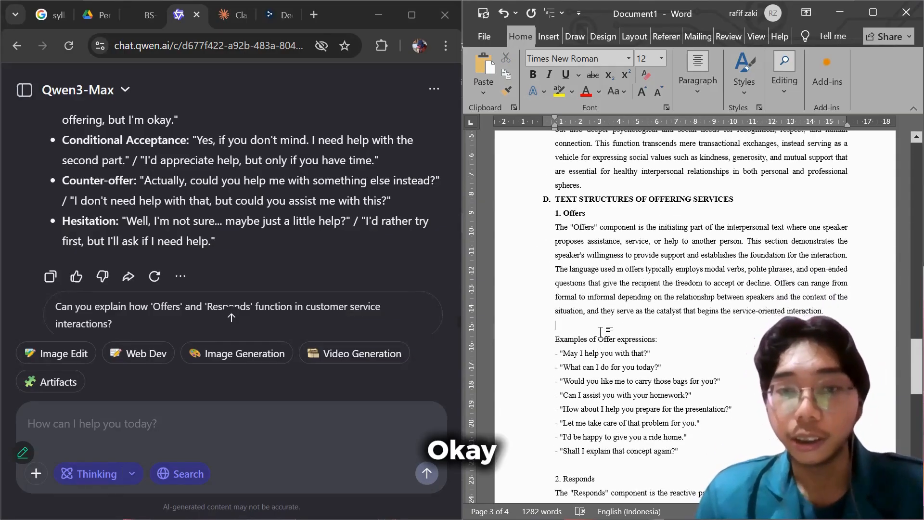
pyautogui.press('BackSpace')
pyautogui.scroll(-2, 599, 349)
pyautogui.click(594, 381)
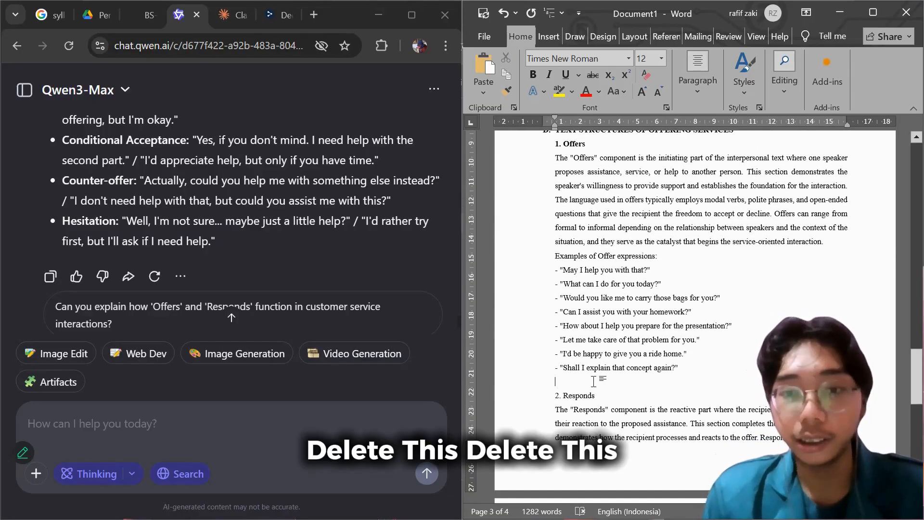
pyautogui.press('BackSpace')
pyautogui.moveTo(598, 381); pyautogui.dragTo(555, 382)
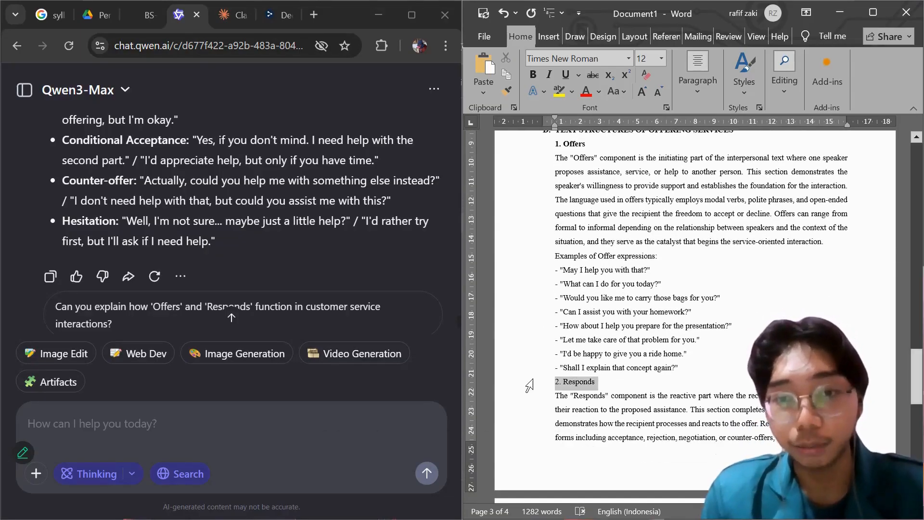
pyautogui.click(541, 355)
# Highlight "proposes assistance, service, or help to another person" in the Offers paragraph in yellow.
pyautogui.scroll(1, 550, 204)
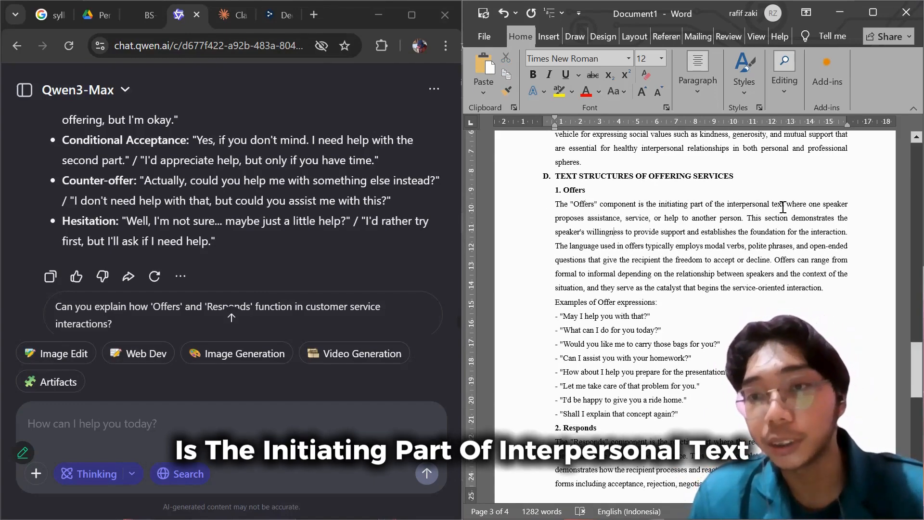
pyautogui.moveTo(788, 205); pyautogui.dragTo(620, 219)
pyautogui.click(556, 220)
pyautogui.moveTo(556, 219); pyautogui.dragTo(742, 220)
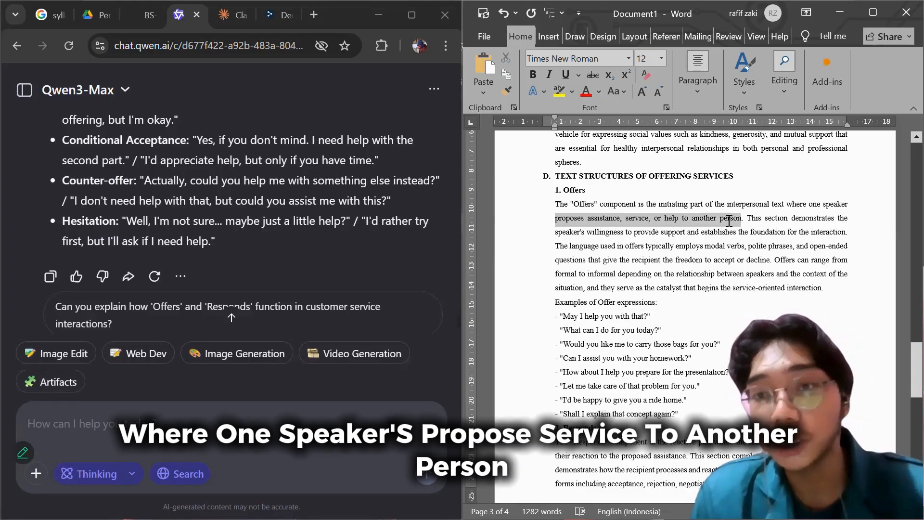
pyautogui.click(754, 196)
pyautogui.click(722, 269)
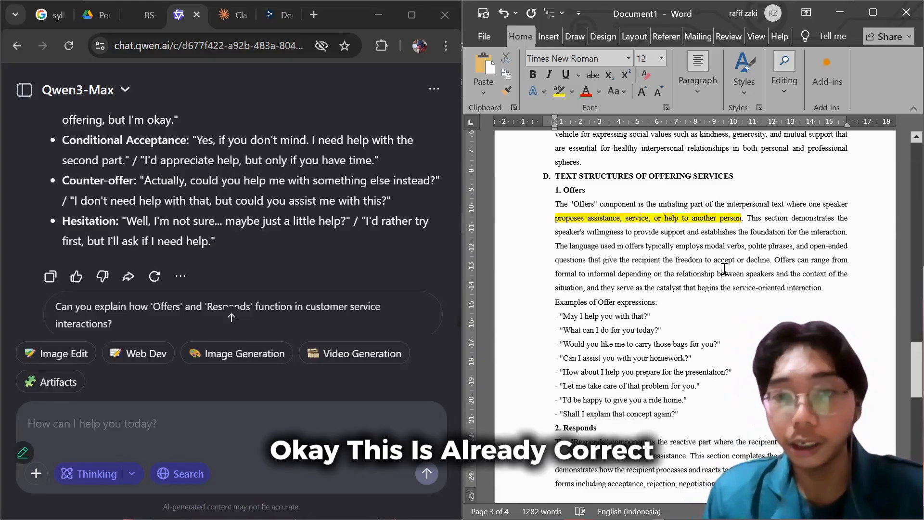
# Check the offer examples and highlight "their reaction to the proposed assistance" in the Responds paragraph in yellow.
pyautogui.scroll(-1, 707, 272)
pyautogui.scroll(-2, 707, 272)
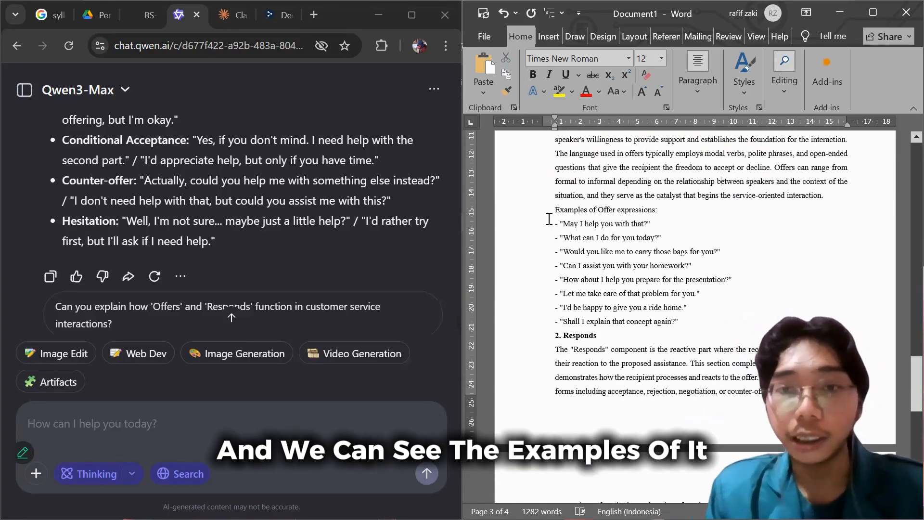
pyautogui.scroll(-1, 548, 218)
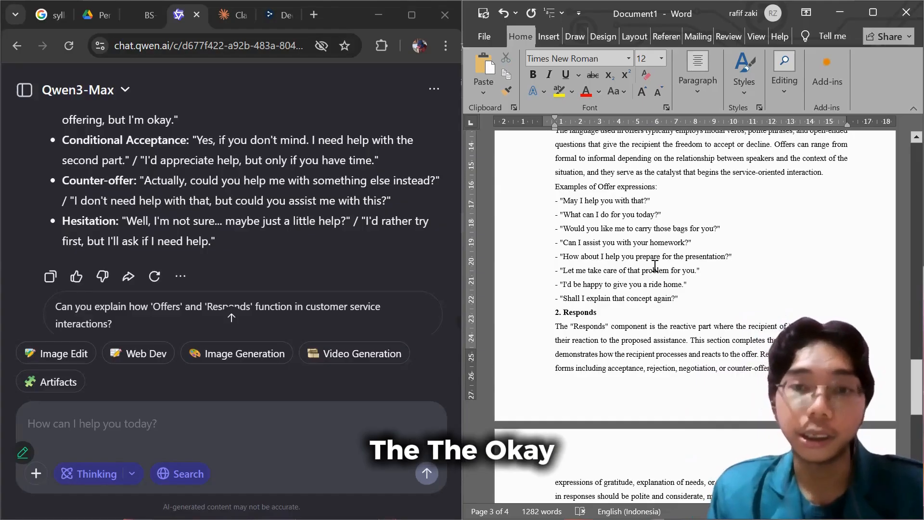
pyautogui.scroll(-3, 633, 241)
pyautogui.scroll(3, 639, 252)
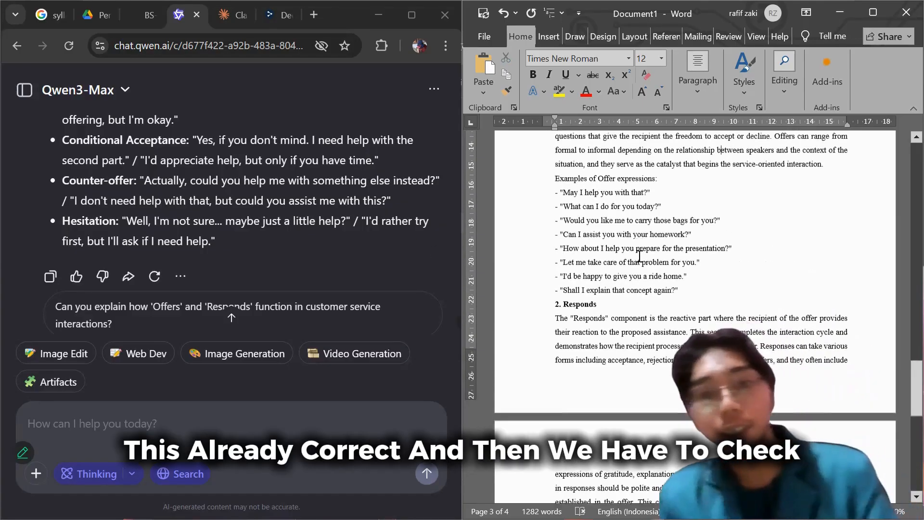
pyautogui.scroll(-4, 640, 255)
pyautogui.scroll(-2, 618, 253)
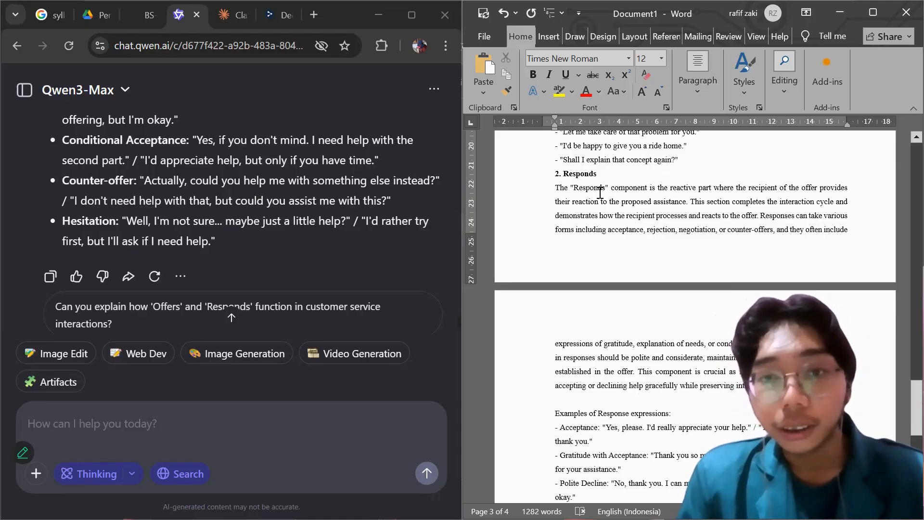
pyautogui.moveTo(556, 203); pyautogui.dragTo(686, 202)
pyautogui.click(705, 181)
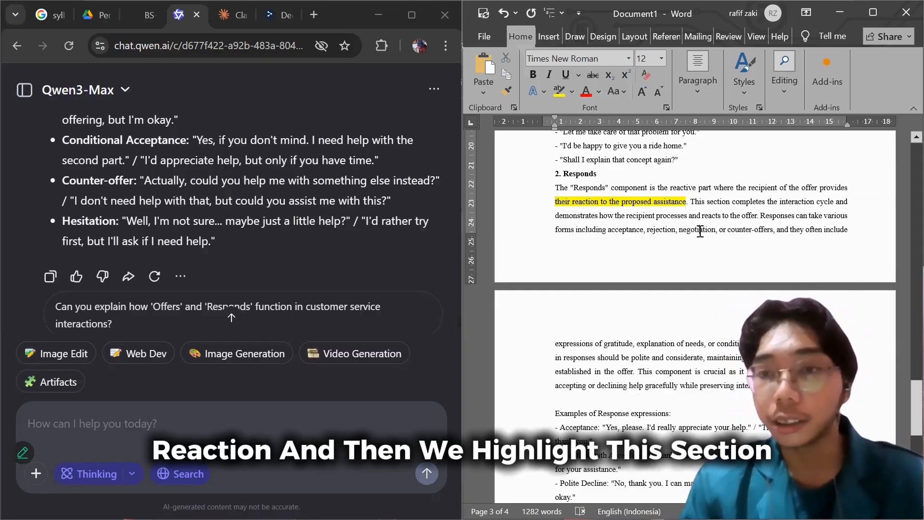
# Remove the blank line above "Examples of Response expressions" in the Responds part.
pyautogui.scroll(-3, 700, 232)
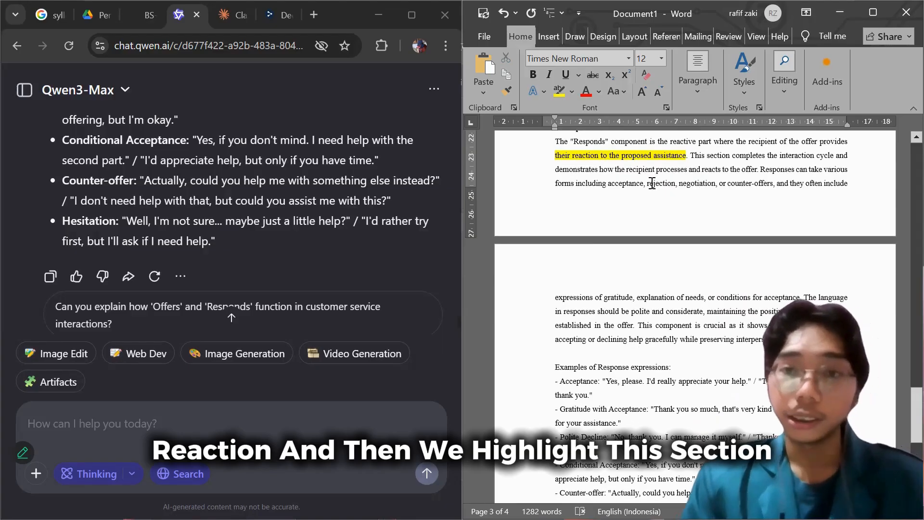
pyautogui.scroll(-1, 640, 203)
pyautogui.click(594, 307)
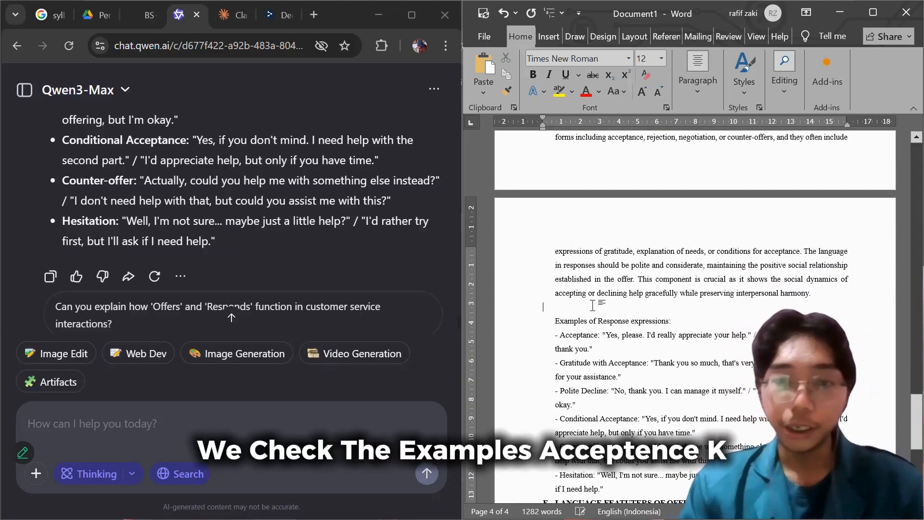
pyautogui.press('BackSpace')
# Review the response examples, the finished section D, and the remaining placeholder sections, starting with section E on language features.
pyautogui.scroll(-3, 547, 274)
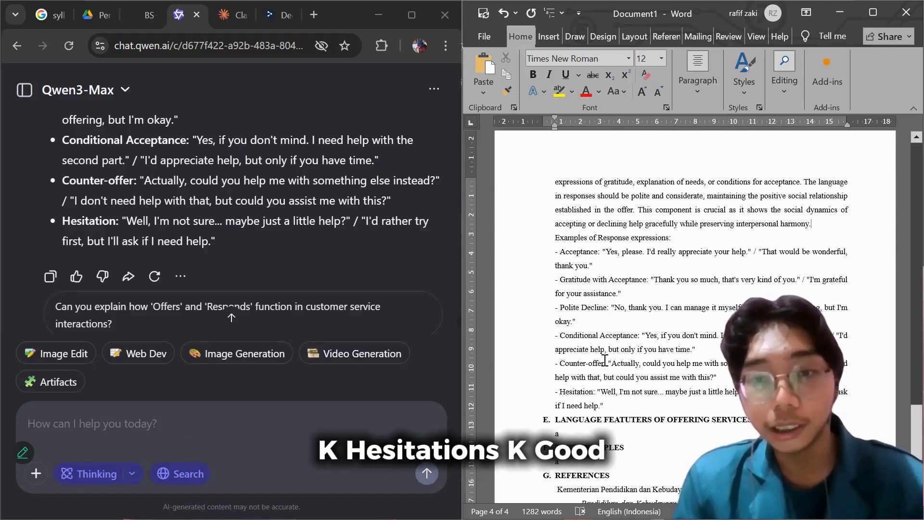
pyautogui.scroll(-2, 601, 361)
pyautogui.scroll(-3, 635, 349)
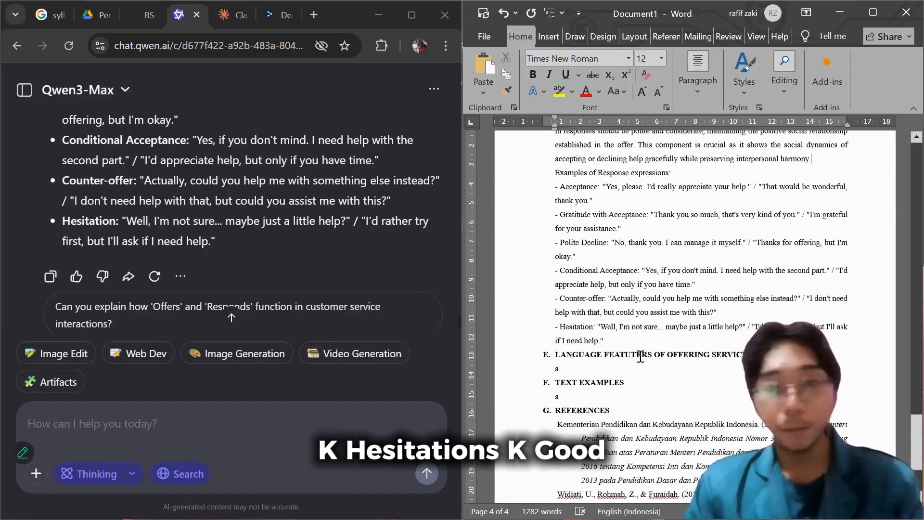
pyautogui.scroll(15, 657, 291)
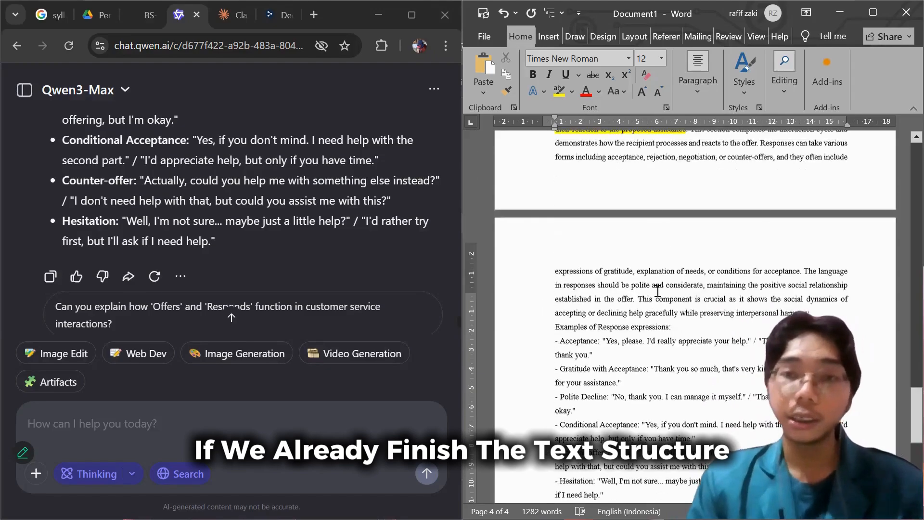
pyautogui.scroll(-15, 653, 288)
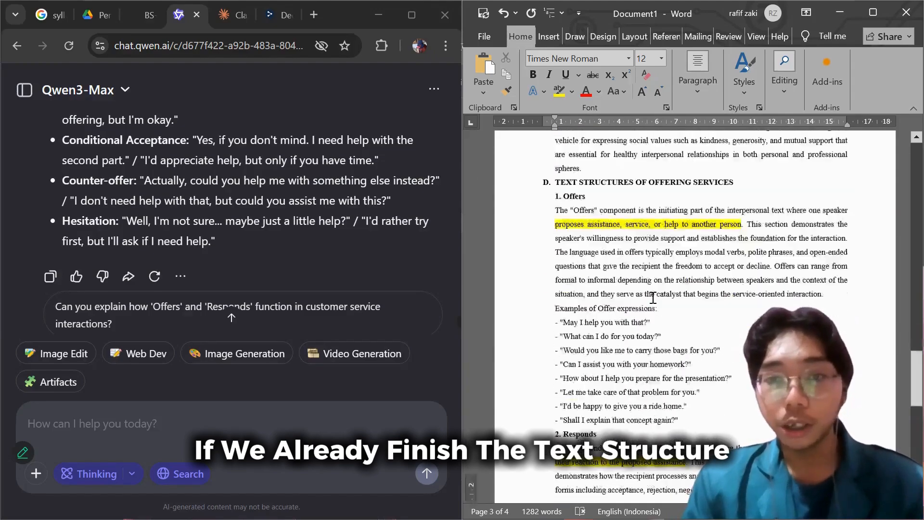
pyautogui.scroll(-2, 674, 303)
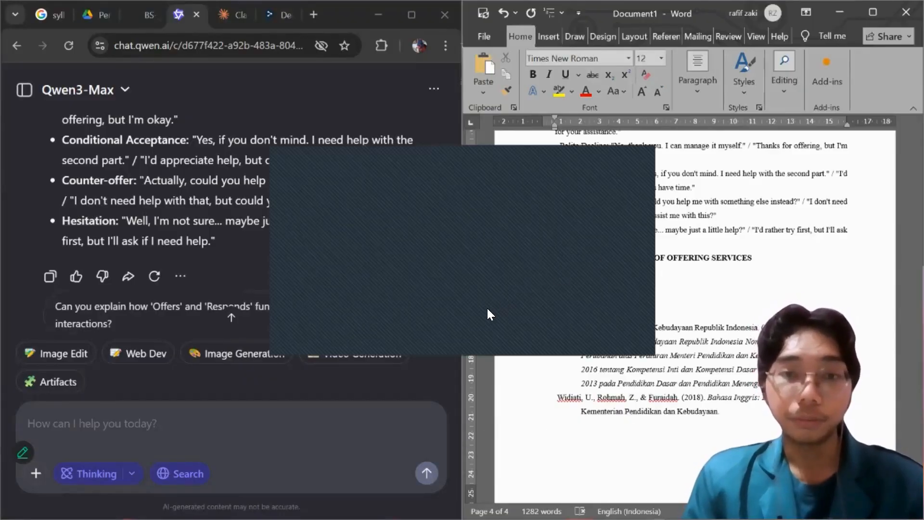
pyautogui.click(600, 268)
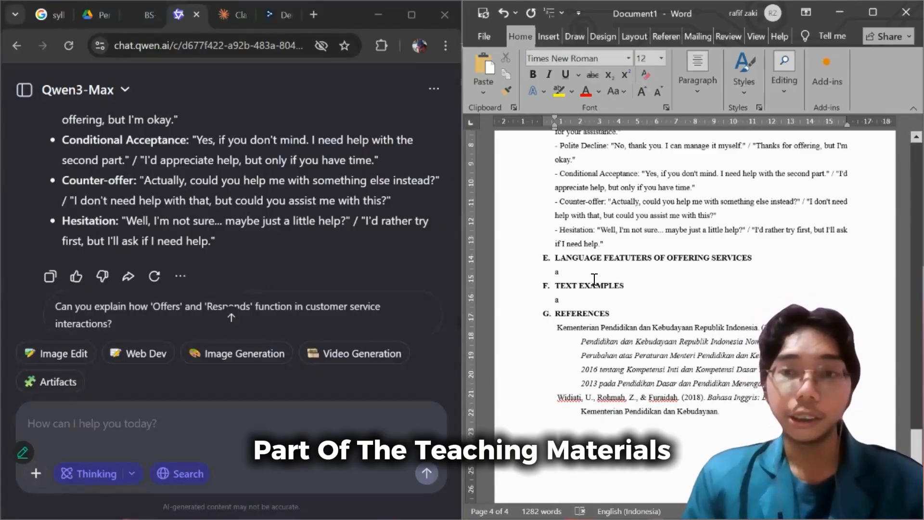
pyautogui.scroll(-1, 590, 257)
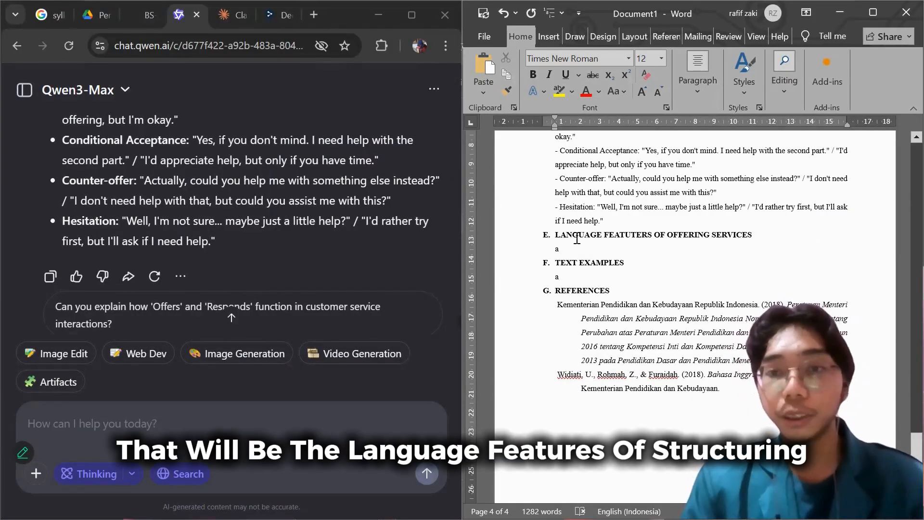
pyautogui.scroll(-1, 577, 239)
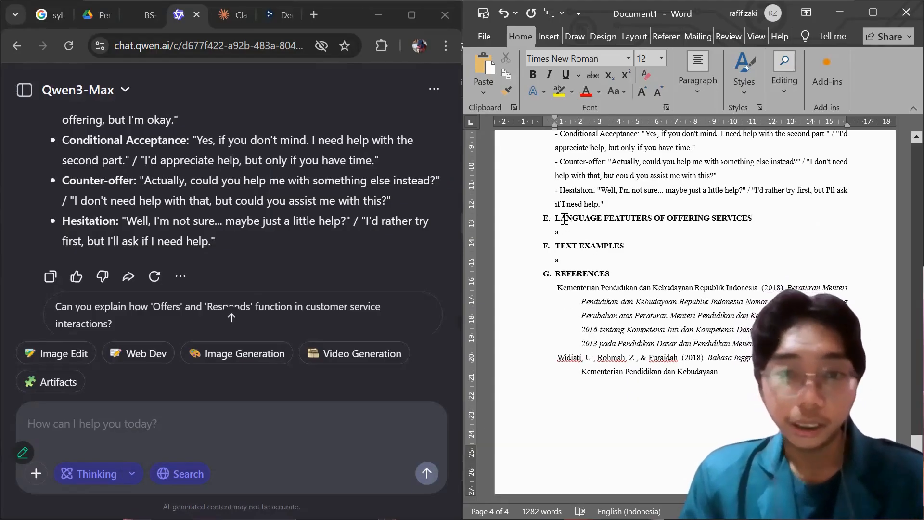
# Ask Qwen to "Continue with its language features" in the same chat.
pyautogui.scroll(-3, 308, 240)
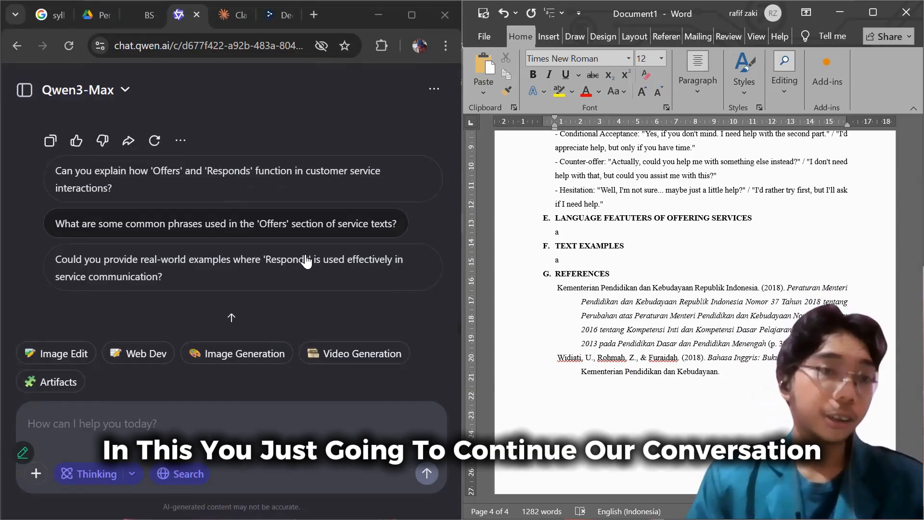
pyautogui.click(194, 427)
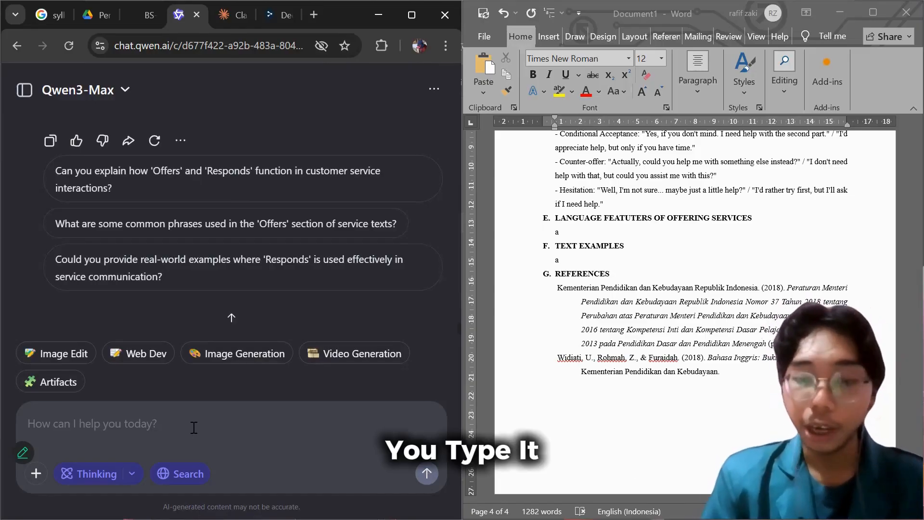
pyautogui.write('Continue')
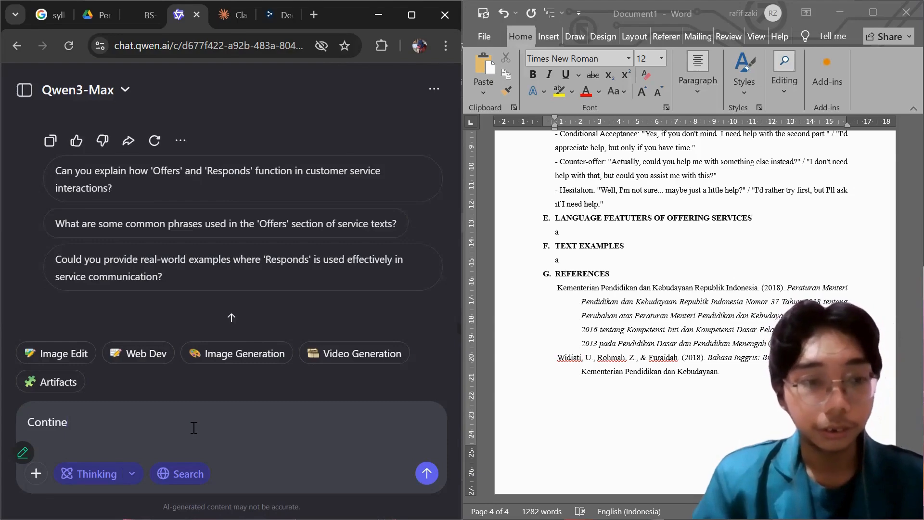
pyautogui.write(' wit')
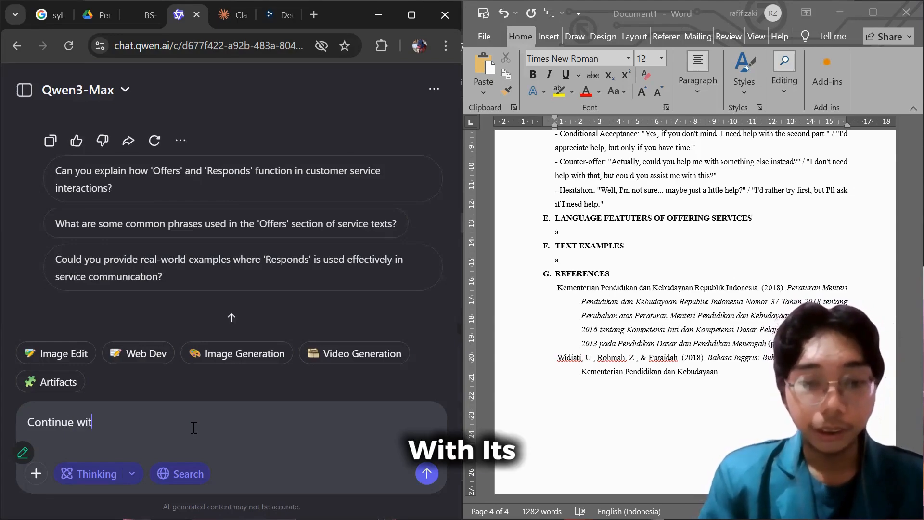
pyautogui.write('h its')
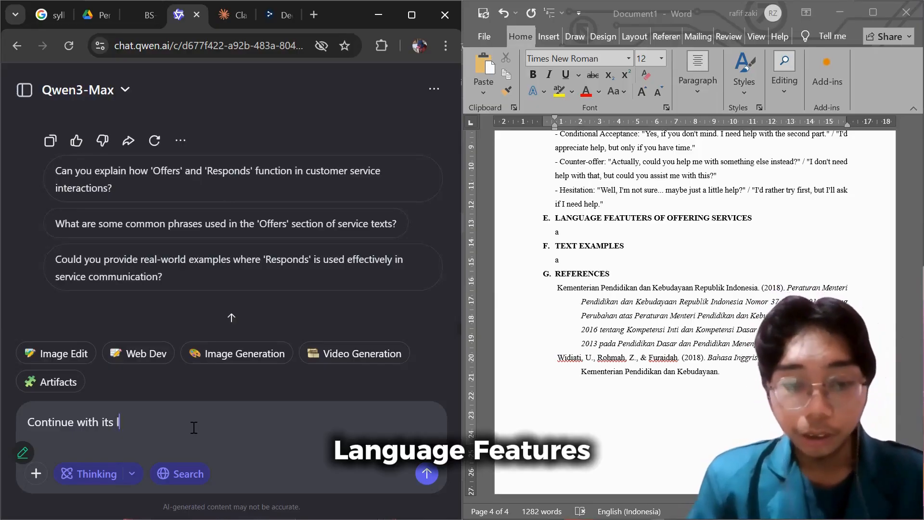
pyautogui.write(' language')
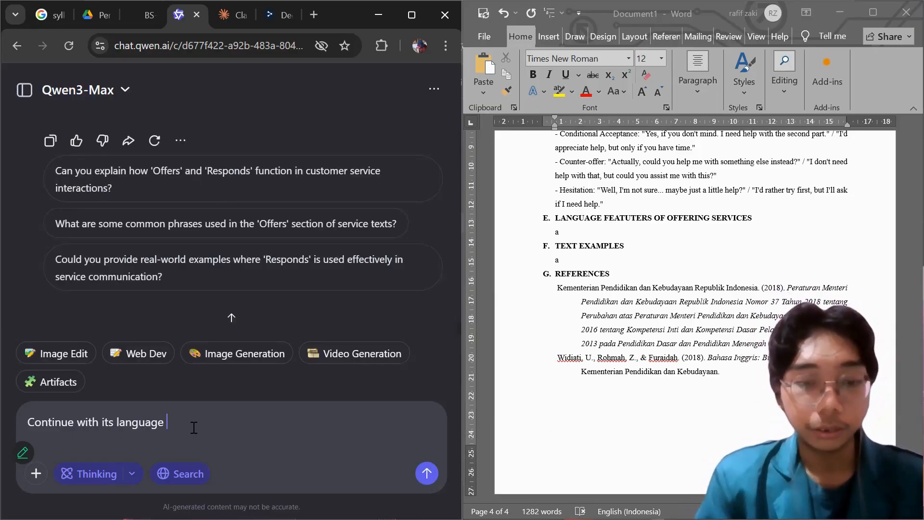
pyautogui.write(' features.')
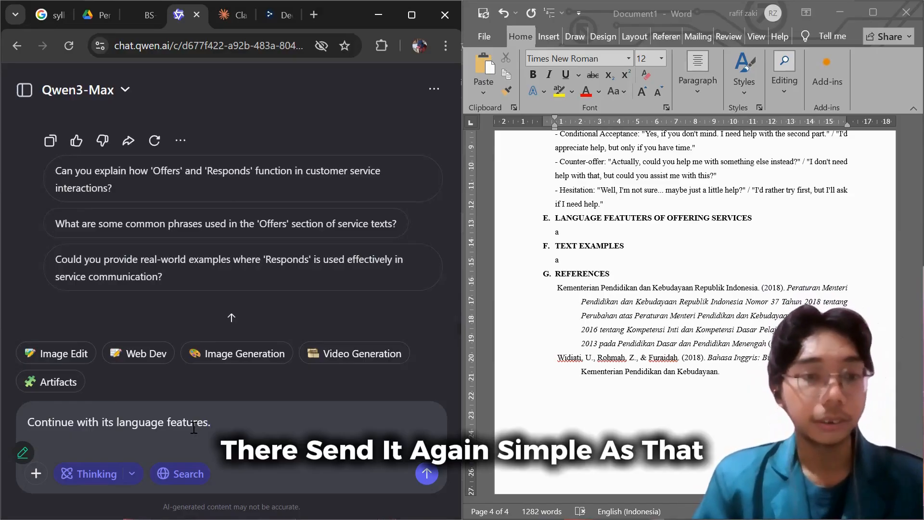
pyautogui.press('Return')
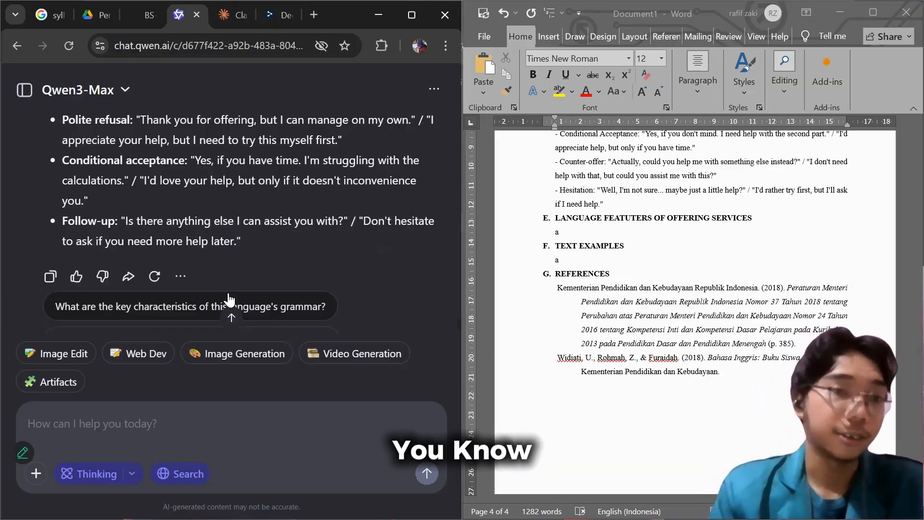
# Copy Qwen's language features answer and paste it over the placeholder under section E in the Word document.
pyautogui.click(50, 276)
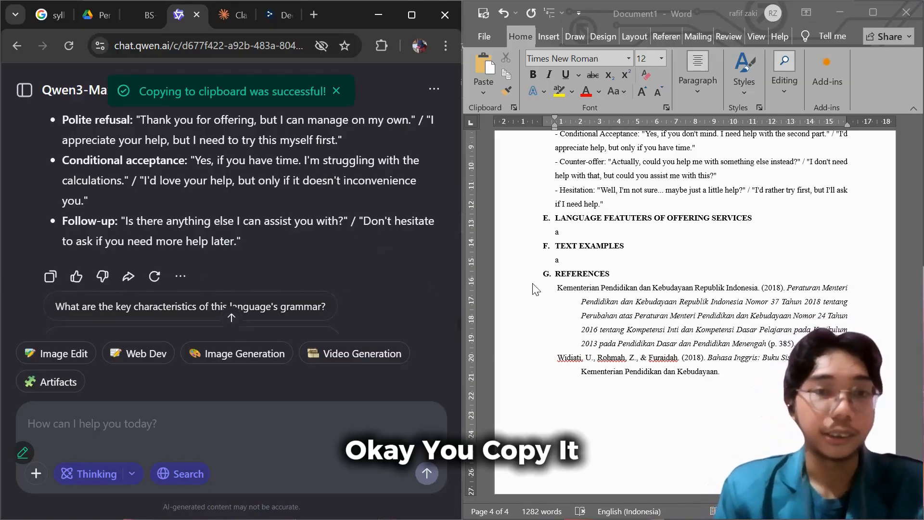
pyautogui.click(588, 231)
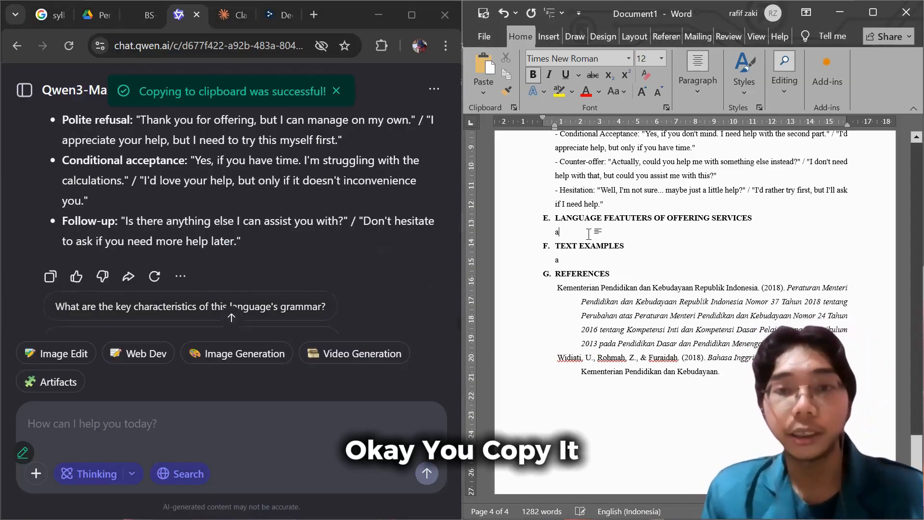
pyautogui.press('BackSpace')
pyautogui.hotkey('ctrl', 'v')
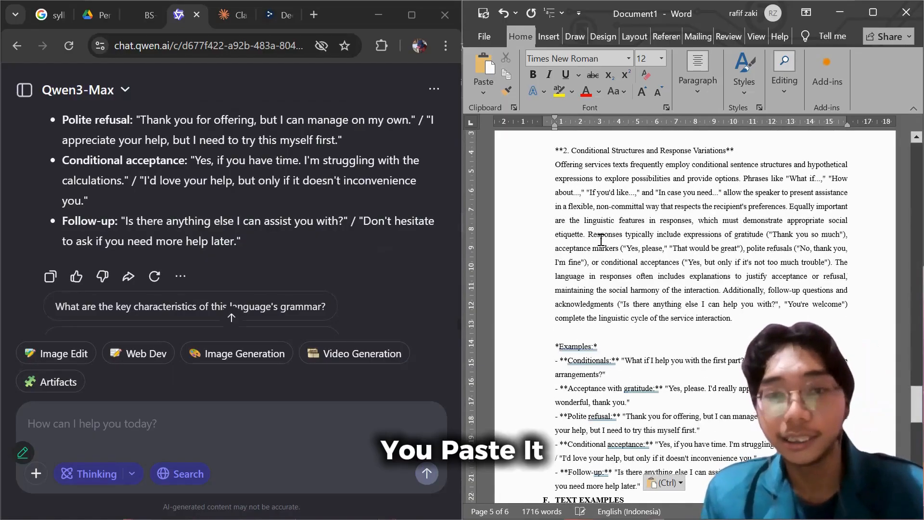
# Replace all asterisks in the document with nothing using Find and Replace.
pyautogui.scroll(3, 601, 239)
pyautogui.scroll(6, 601, 239)
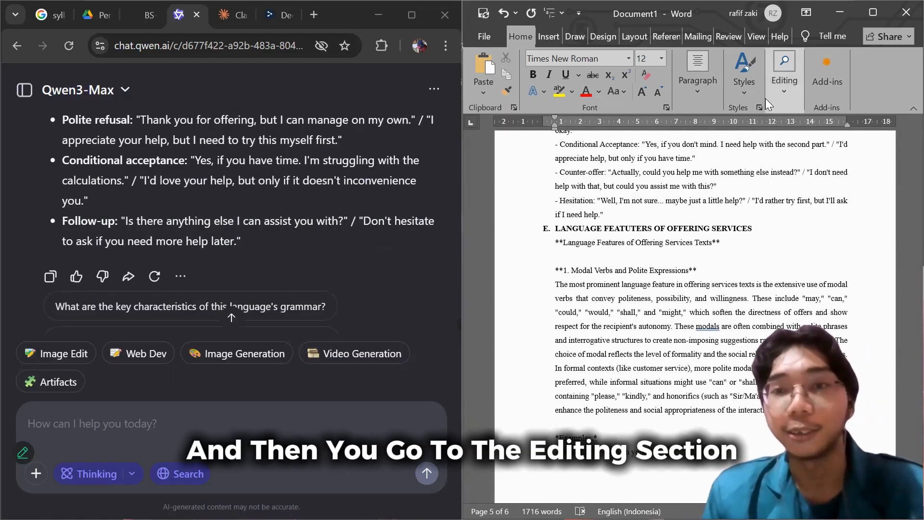
pyautogui.click(785, 72)
pyautogui.click(794, 139)
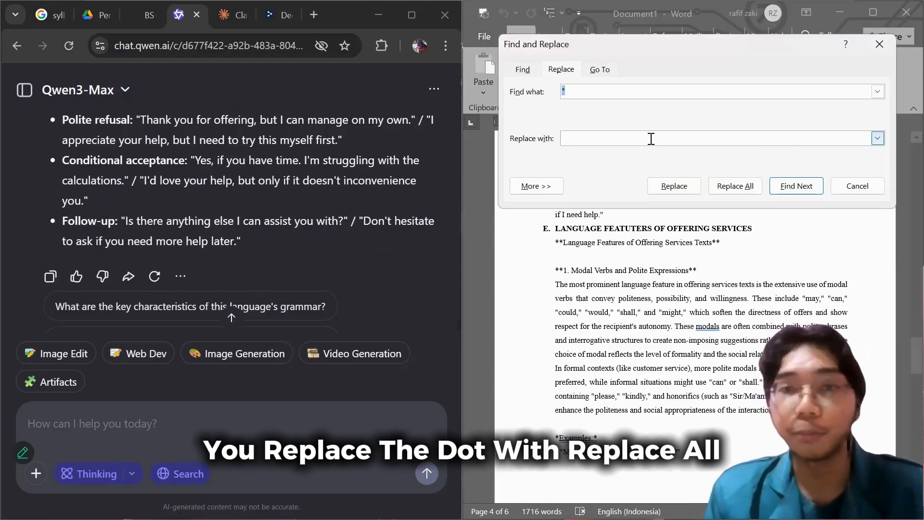
pyautogui.click(726, 188)
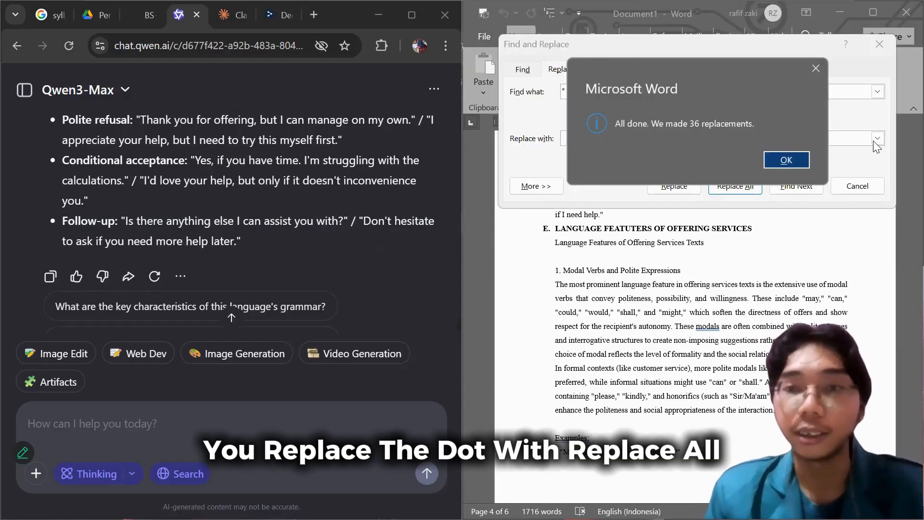
pyautogui.click(787, 160)
pyautogui.click(840, 185)
# Delete the redundant "Language Features of Offering Services Texts" line and the blank line with it under section E.
pyautogui.scroll(10, 725, 310)
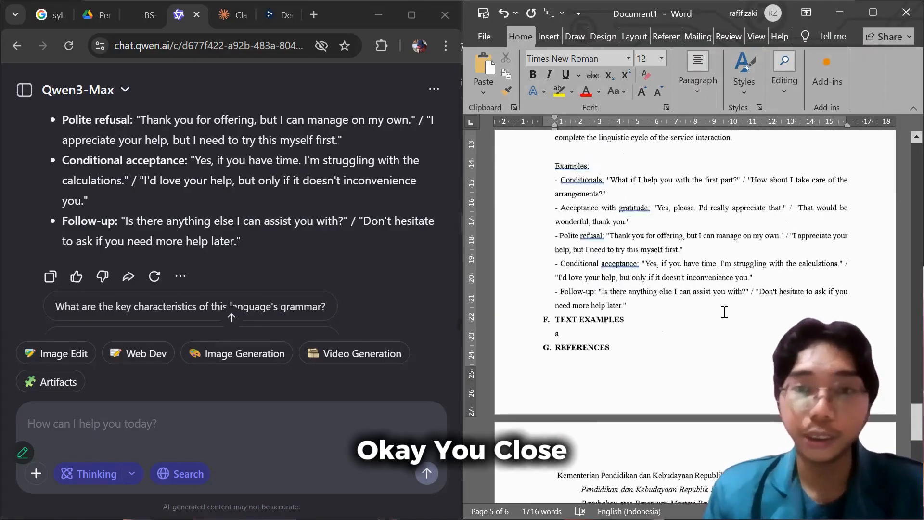
pyautogui.scroll(10, 678, 314)
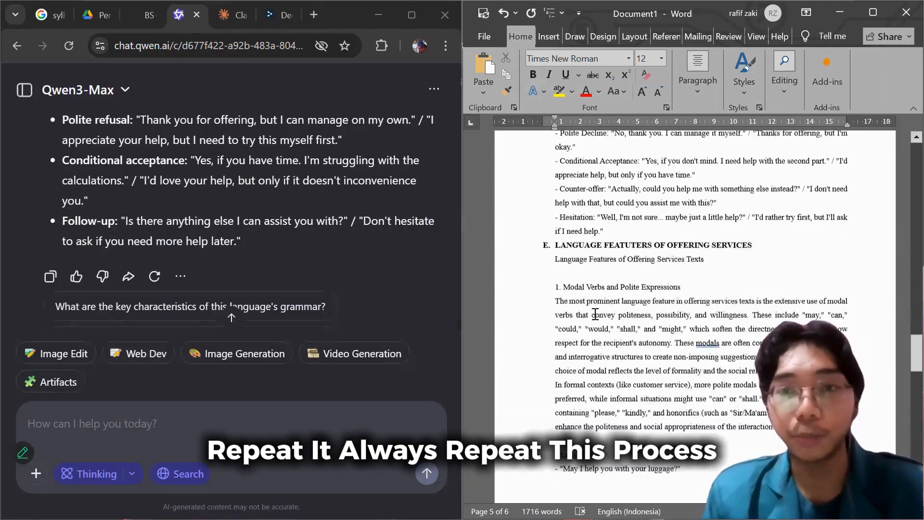
pyautogui.moveTo(722, 271); pyautogui.dragTo(559, 271)
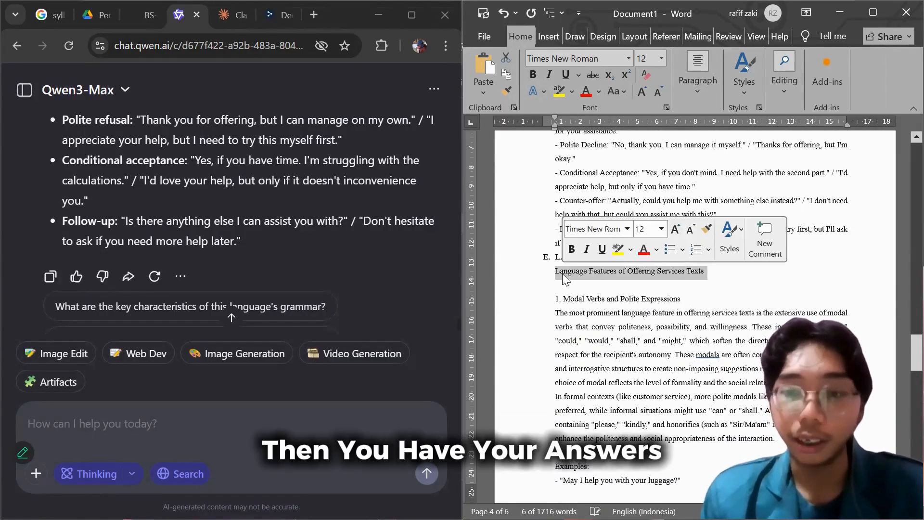
pyautogui.press('BackSpace')
pyautogui.press('BackSpace')
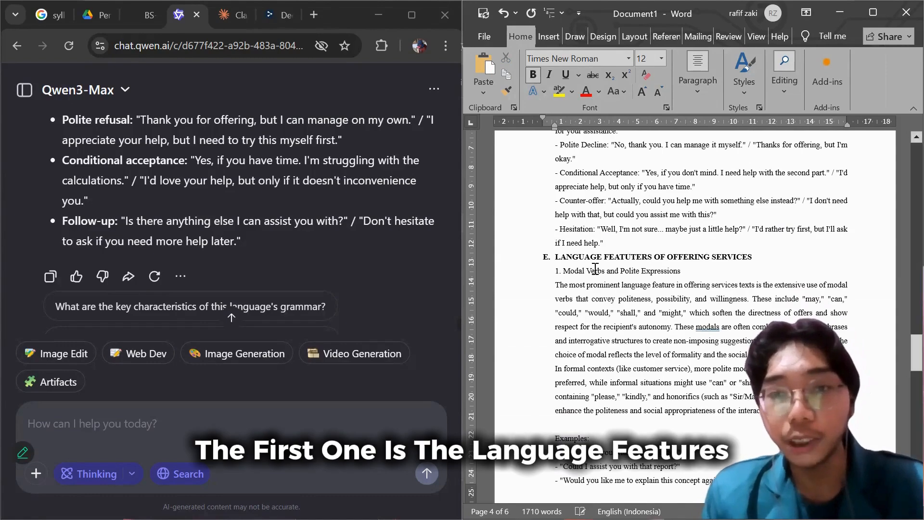
# Bold the subheading "1. Modal Verbs and Polite Expressions" and remove the blank line above its Examples list.
pyautogui.moveTo(683, 269); pyautogui.dragTo(554, 272)
pyautogui.click(562, 251)
pyautogui.scroll(-3, 578, 337)
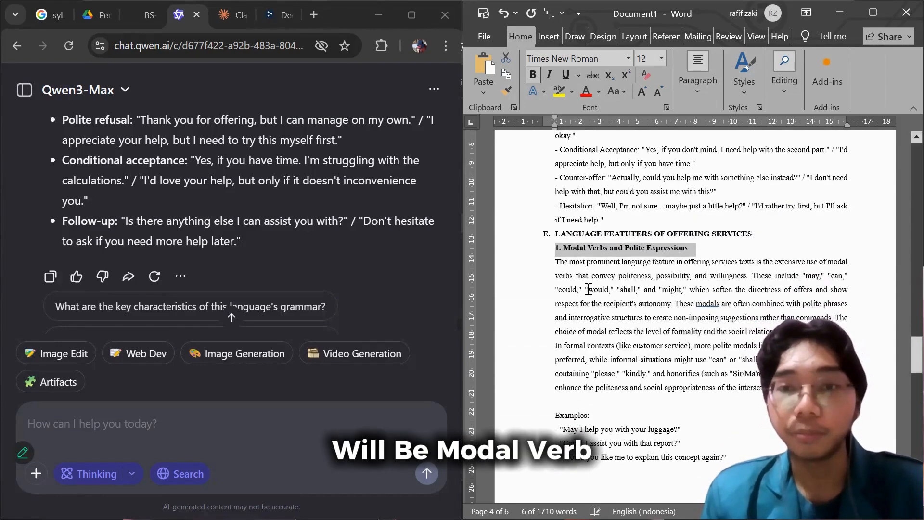
pyautogui.click(582, 362)
pyautogui.press('BackSpace')
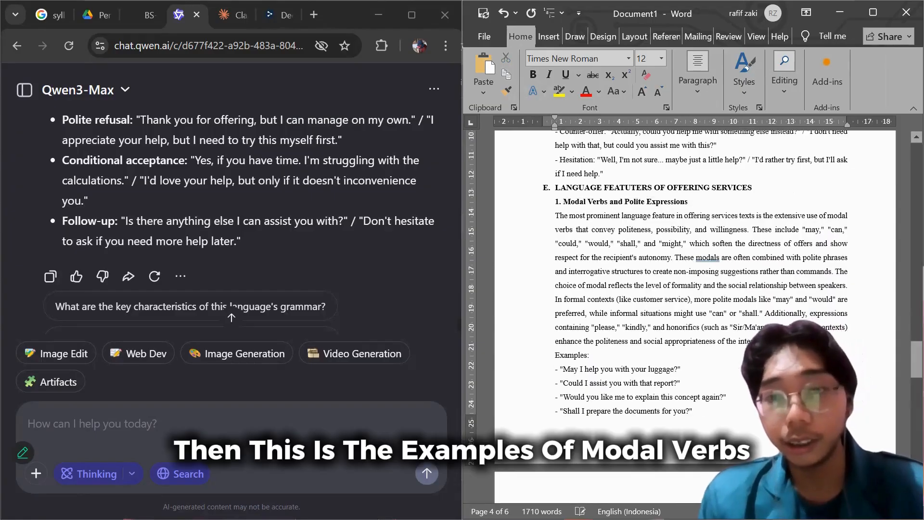
# Bold the subheading "2. Conditional Structures and Response Variations" and remove the blank line above its Examples list.
pyautogui.scroll(-8, 561, 186)
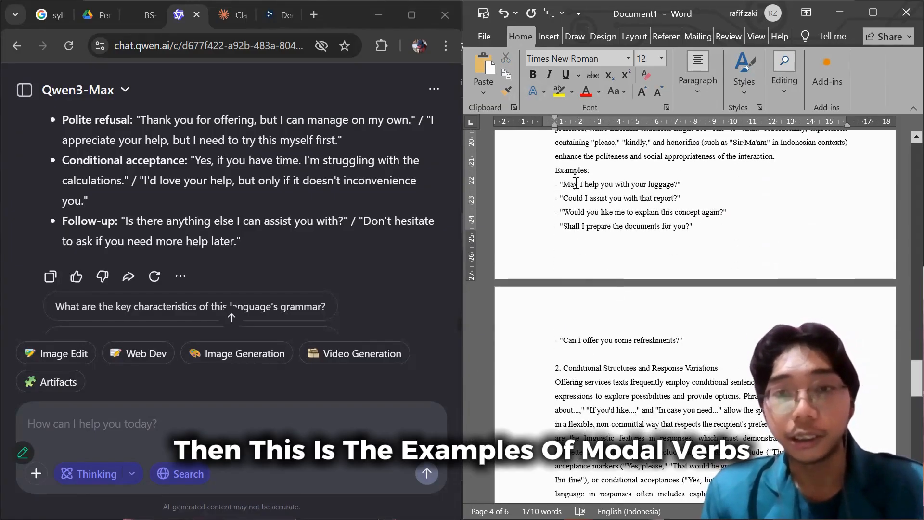
pyautogui.scroll(-4, 623, 240)
pyautogui.click(527, 275)
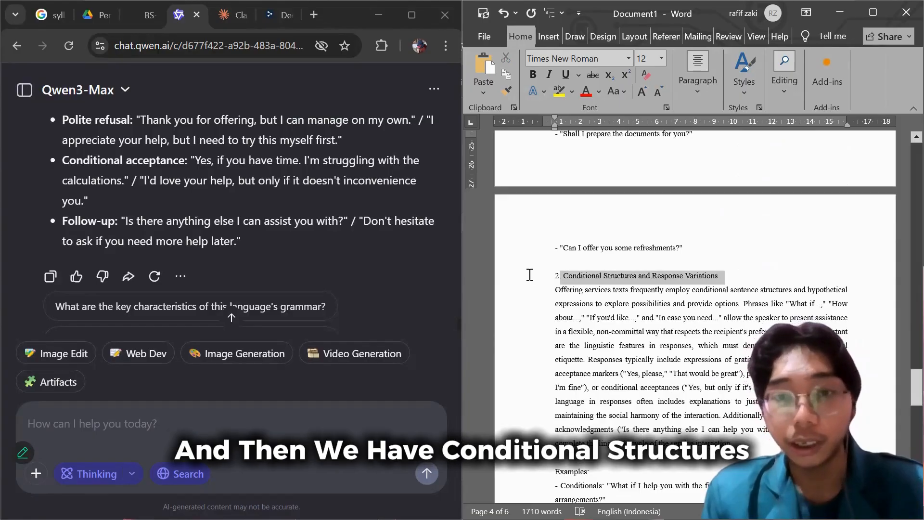
pyautogui.click(548, 253)
pyautogui.click(597, 303)
pyautogui.click(596, 265)
pyautogui.scroll(-4, 596, 265)
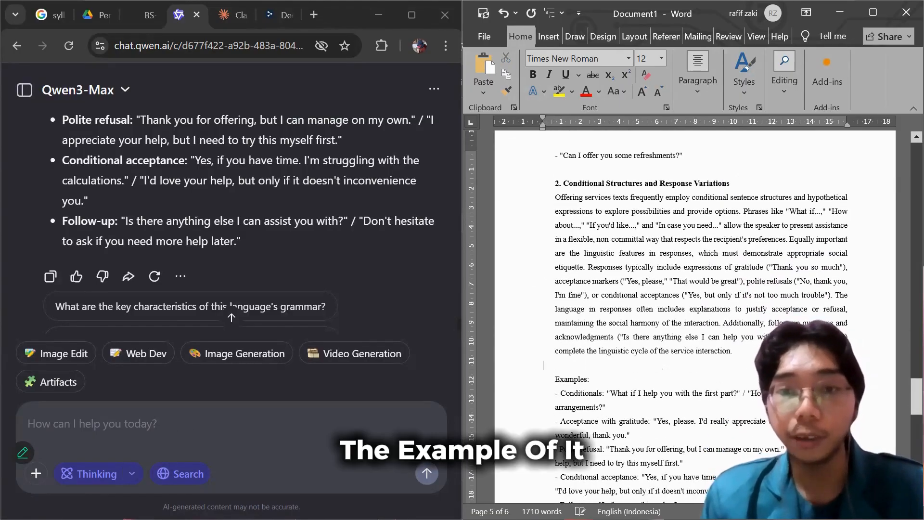
pyautogui.press('BackSpace')
# Review section E's modal verbs and conditional structures explanations with their examples, comparing them with Qwen's answer.
pyautogui.scroll(-6, 616, 349)
pyautogui.scroll(4, 617, 349)
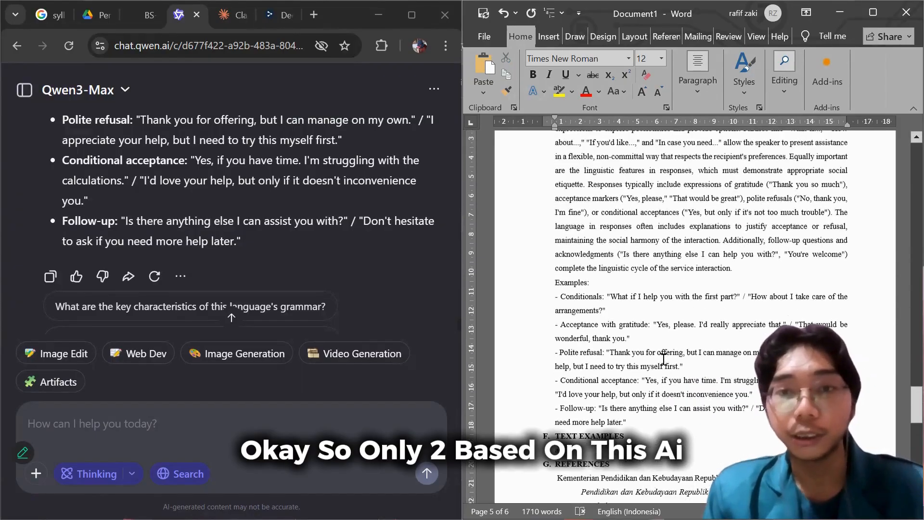
pyautogui.scroll(3, 206, 277)
pyautogui.scroll(-7, 206, 276)
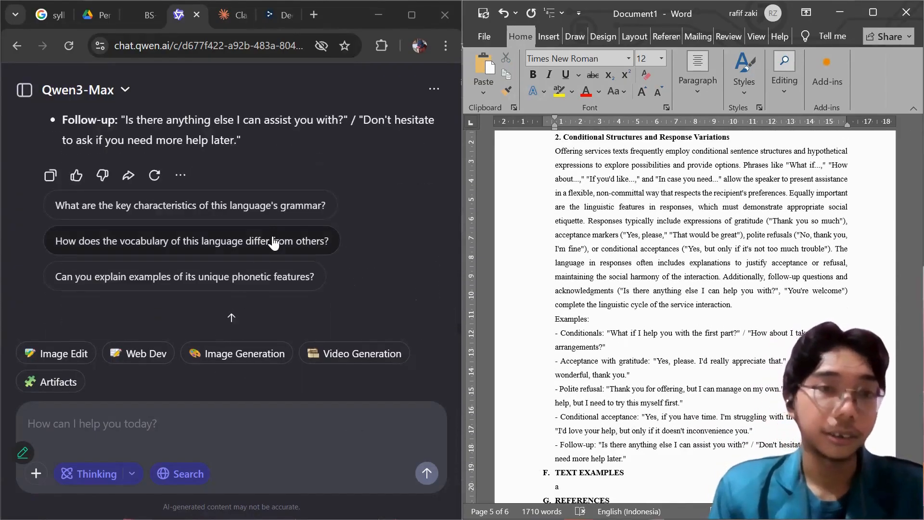
pyautogui.scroll(2, 353, 244)
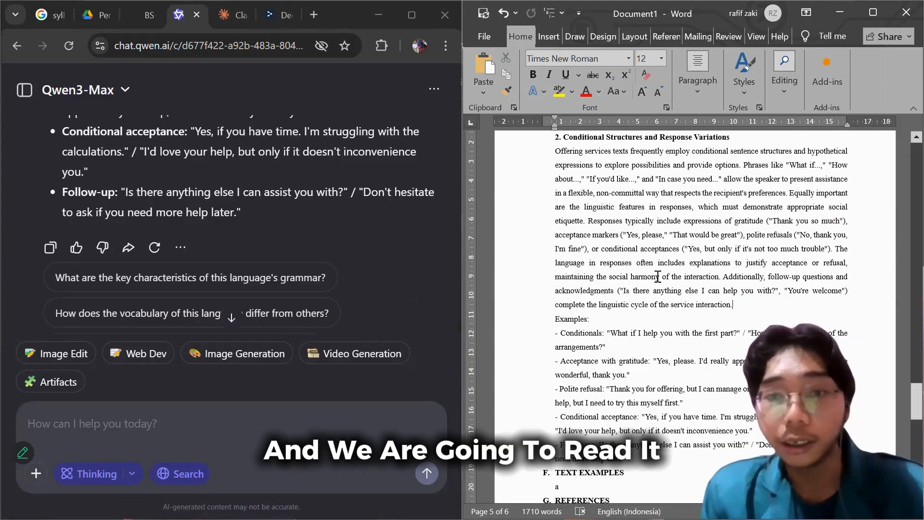
pyautogui.scroll(2, 655, 277)
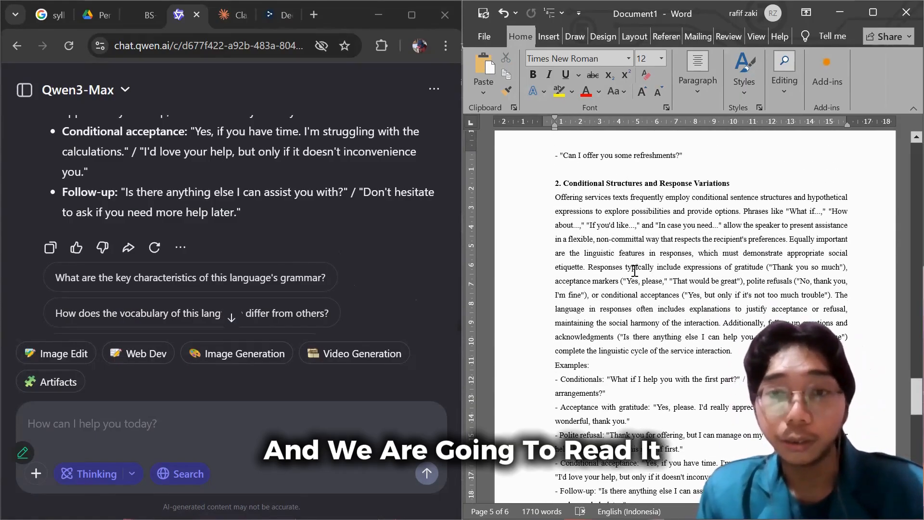
pyautogui.scroll(12, 638, 272)
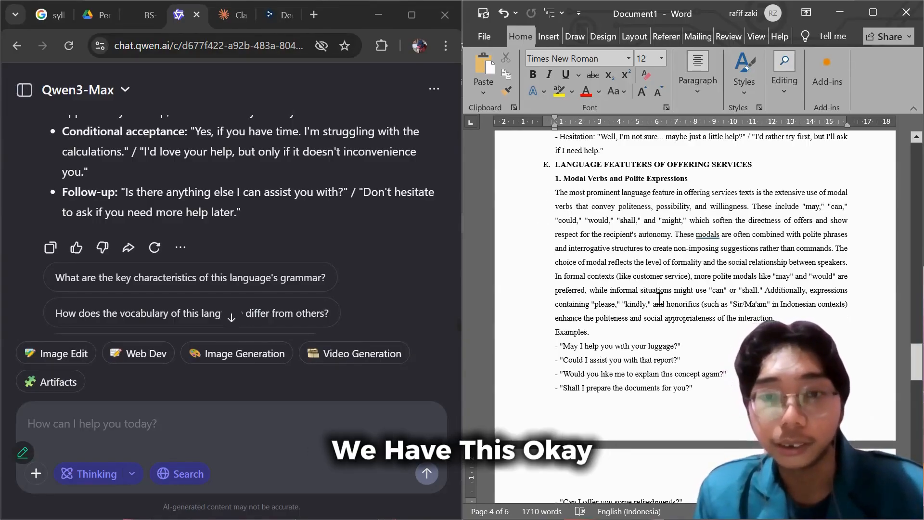
pyautogui.scroll(-9, 659, 299)
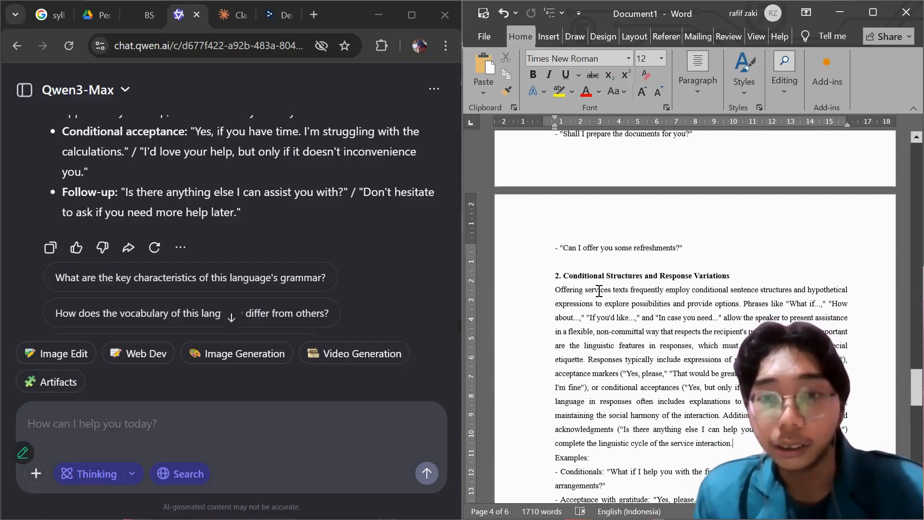
pyautogui.scroll(-3, 599, 289)
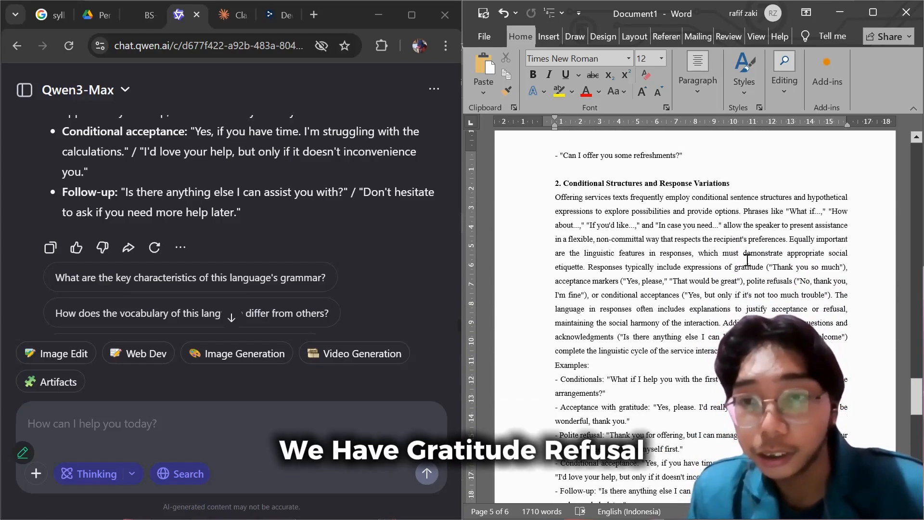
pyautogui.scroll(-1, 762, 282)
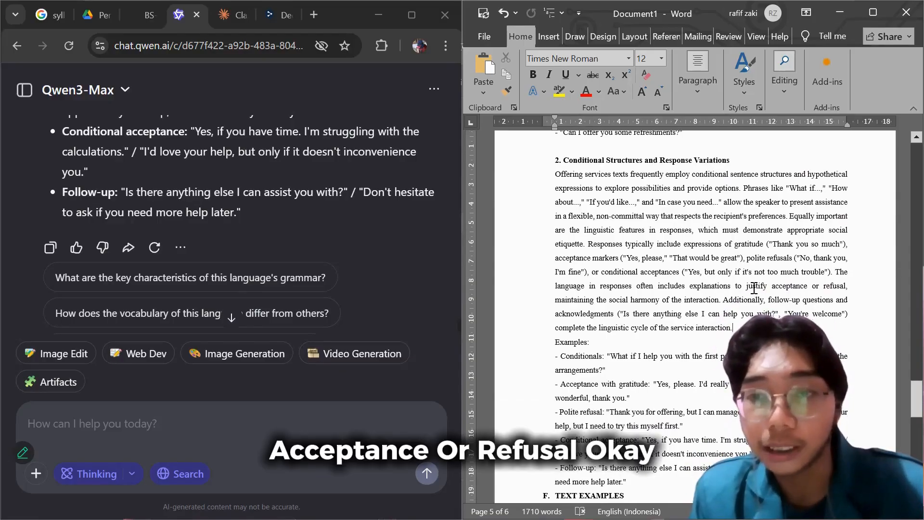
pyautogui.scroll(-2, 681, 281)
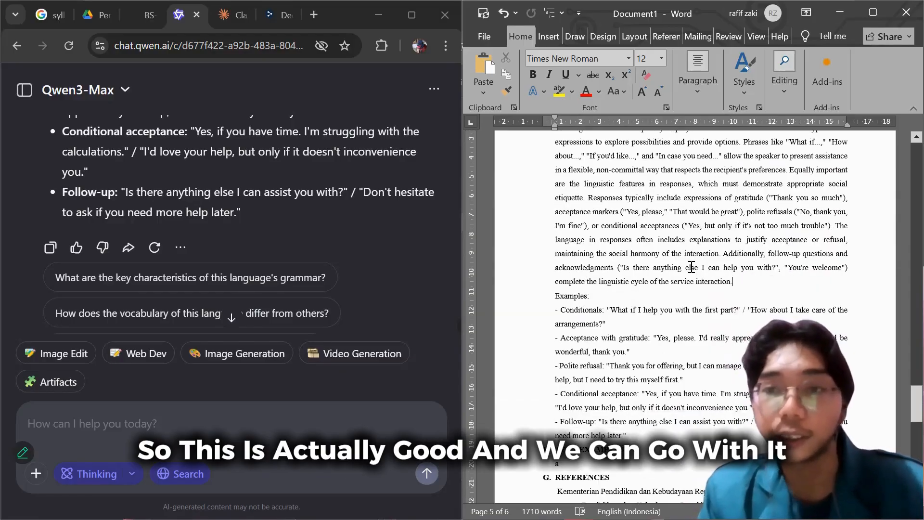
pyautogui.scroll(-2, 670, 281)
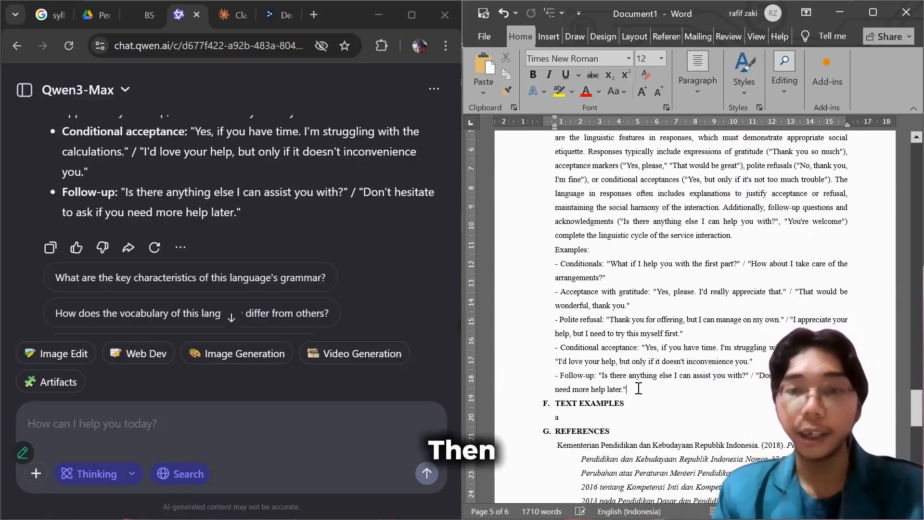
# Select and copy the whole teaching material from the title through the end of section E.
pyautogui.scroll(-1, 635, 388)
pyautogui.click(595, 398)
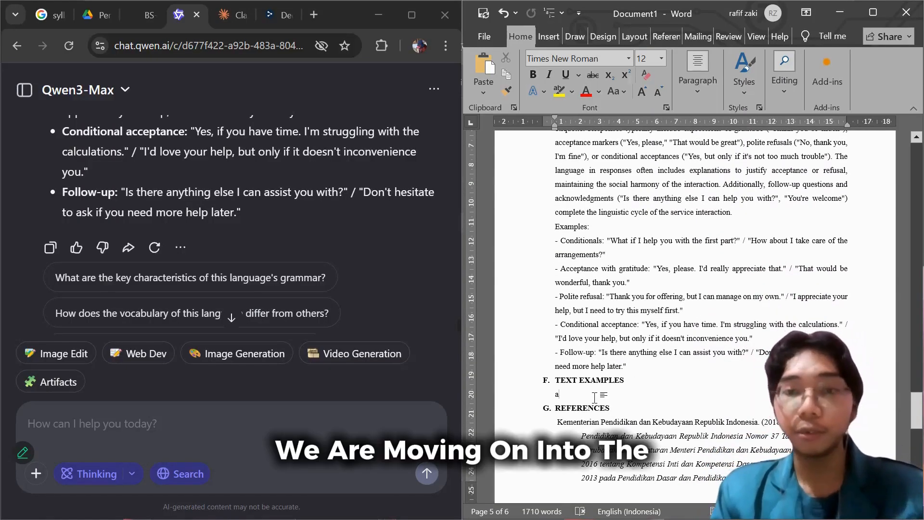
pyautogui.scroll(-1, 710, 390)
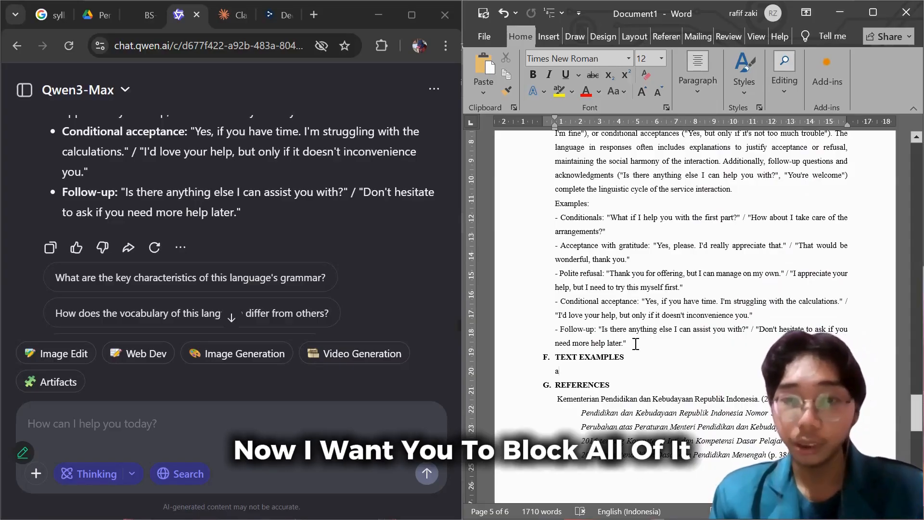
pyautogui.moveTo(624, 350); pyautogui.dragTo(546, 192)
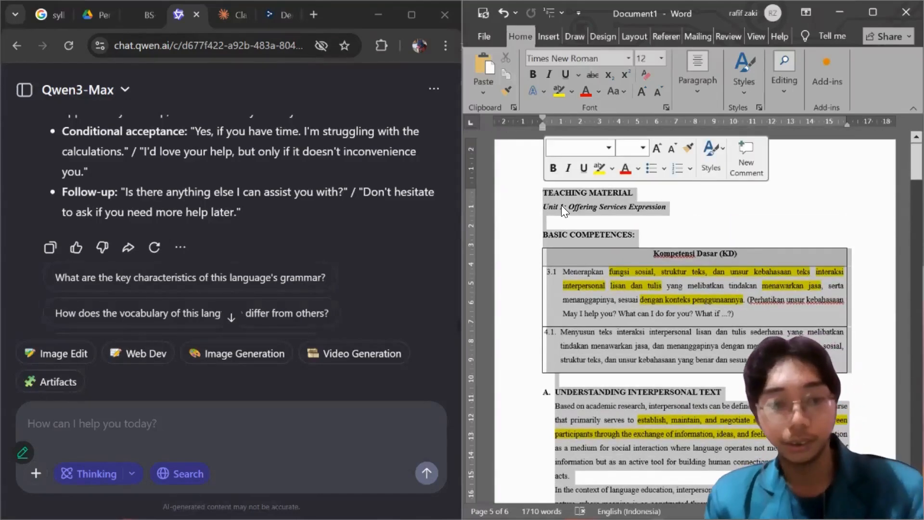
# Switch to Claude, write the prompt "Can you make the text examples of my work:" and paste the copied teaching material below it.
pyautogui.click(234, 15)
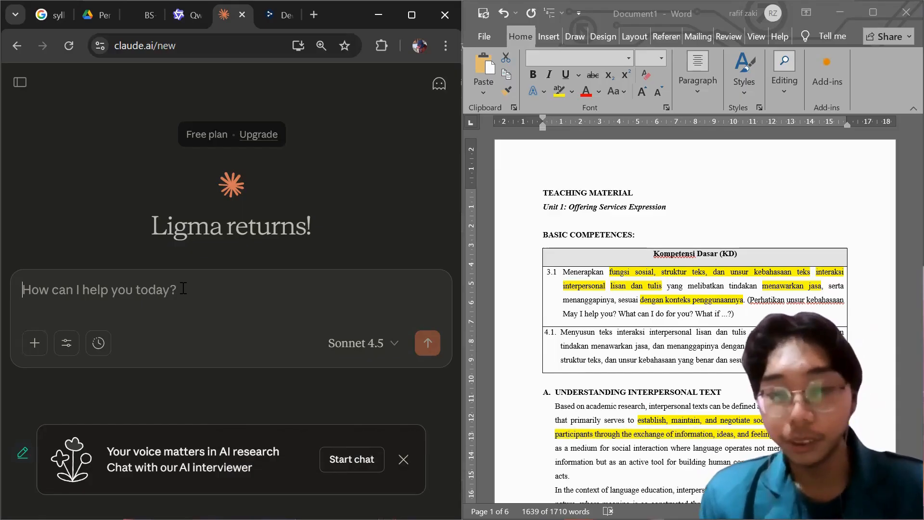
pyautogui.write('I')
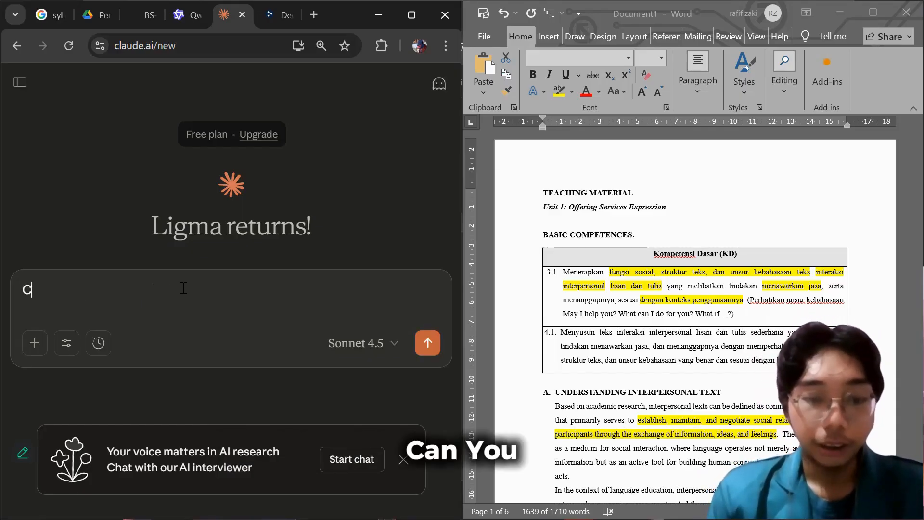
pyautogui.write('an you make the')
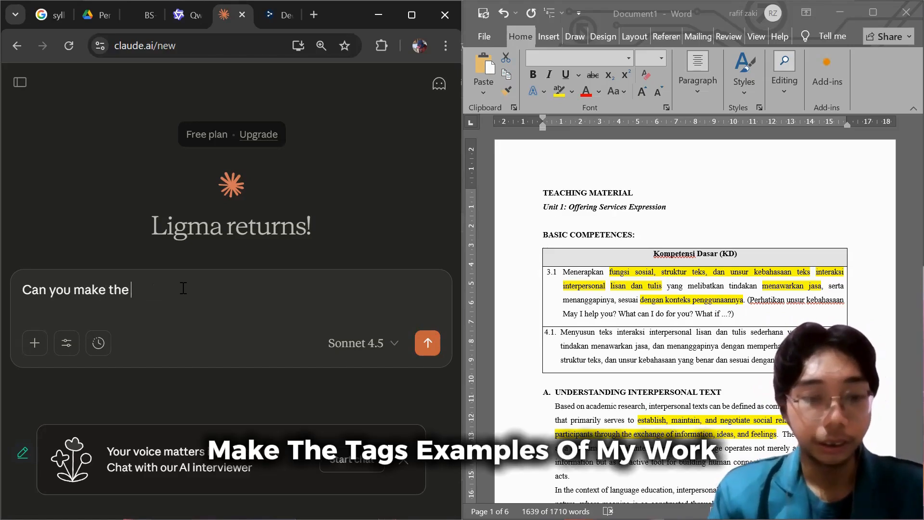
pyautogui.write(' text ex')
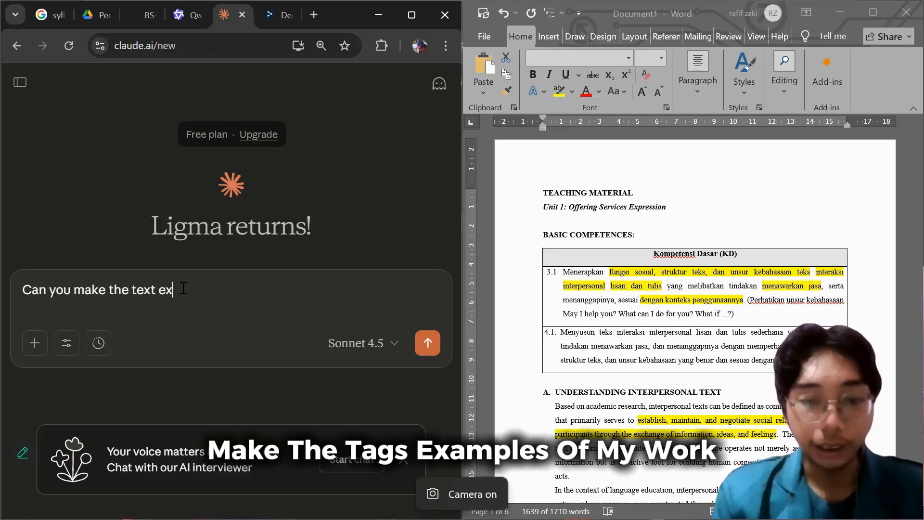
pyautogui.write('amples o')
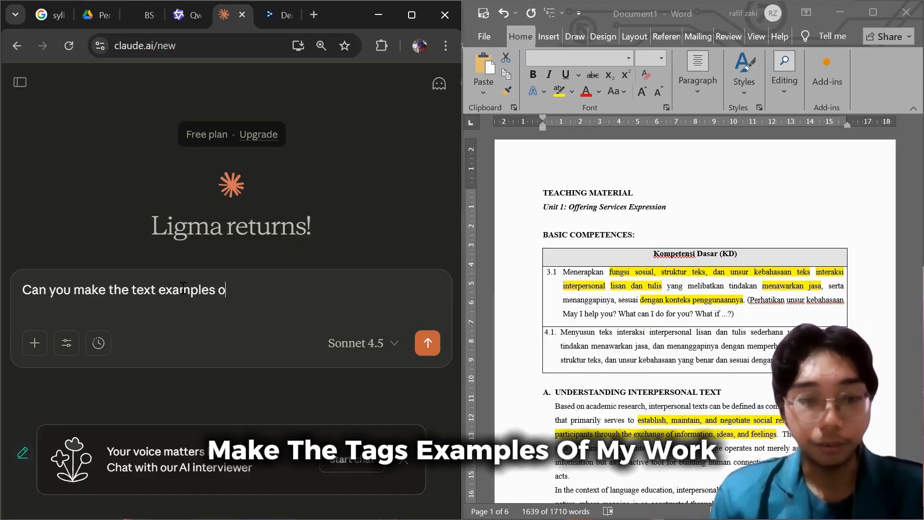
pyautogui.write('f my wor')
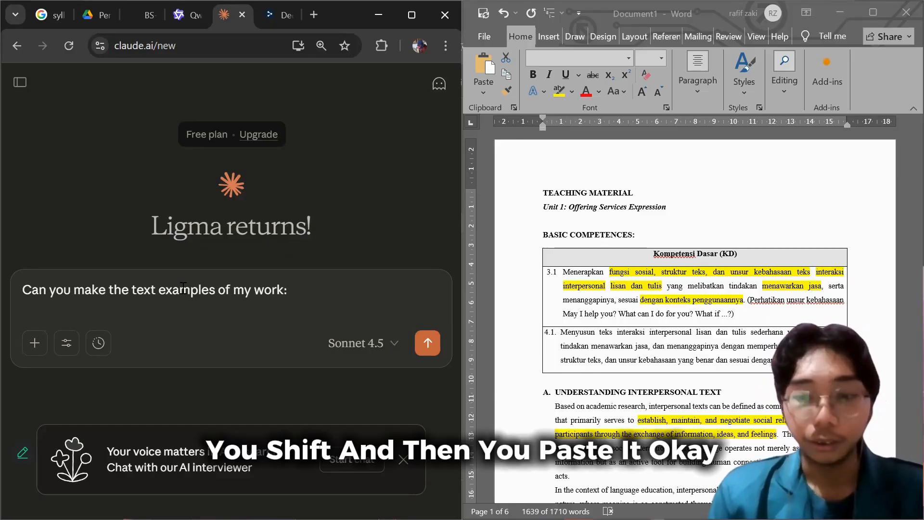
pyautogui.write('k:')
pyautogui.hotkey('shift', 'Return')
pyautogui.hotkey('ctrl', 'v')
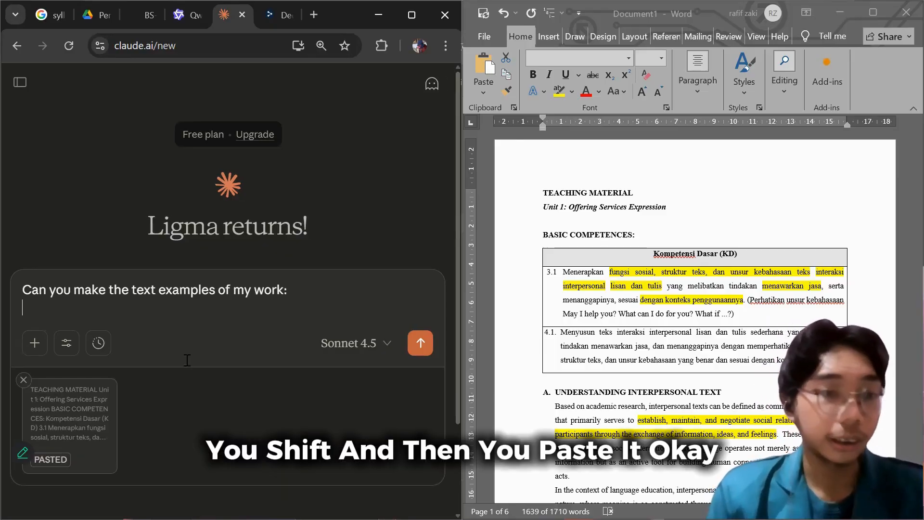
# Extend the prompt before its colon with ", make sure it's in various context", correcting the misspelled last word.
pyautogui.scroll(-2, 132, 390)
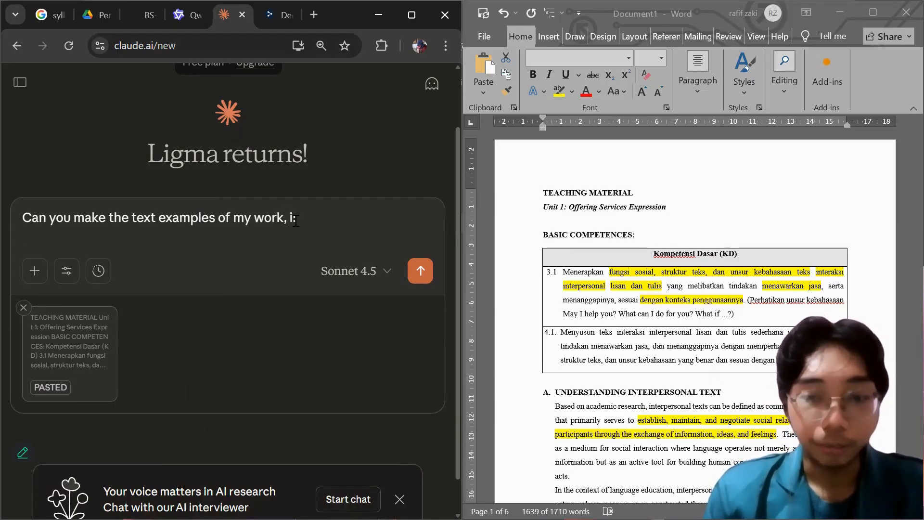
pyautogui.press('BackSpace')
pyautogui.write('make sure')
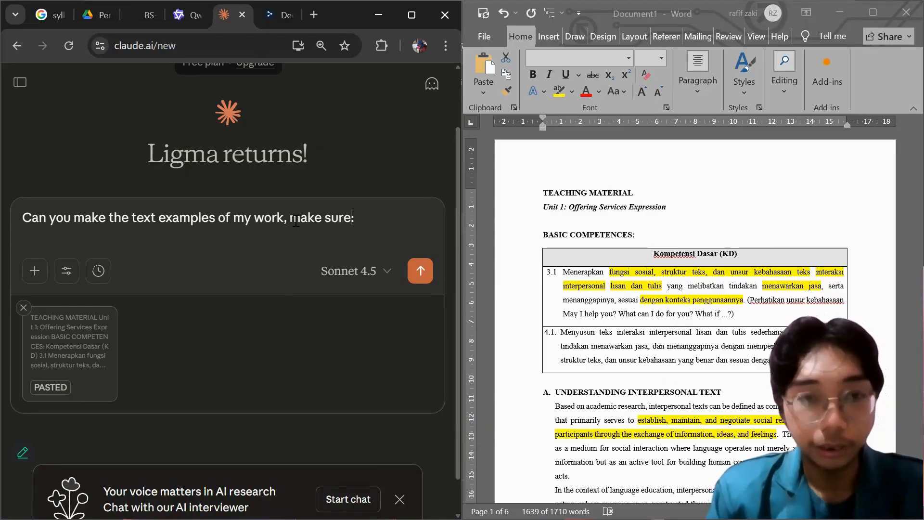
pyautogui.write(" it's in var")
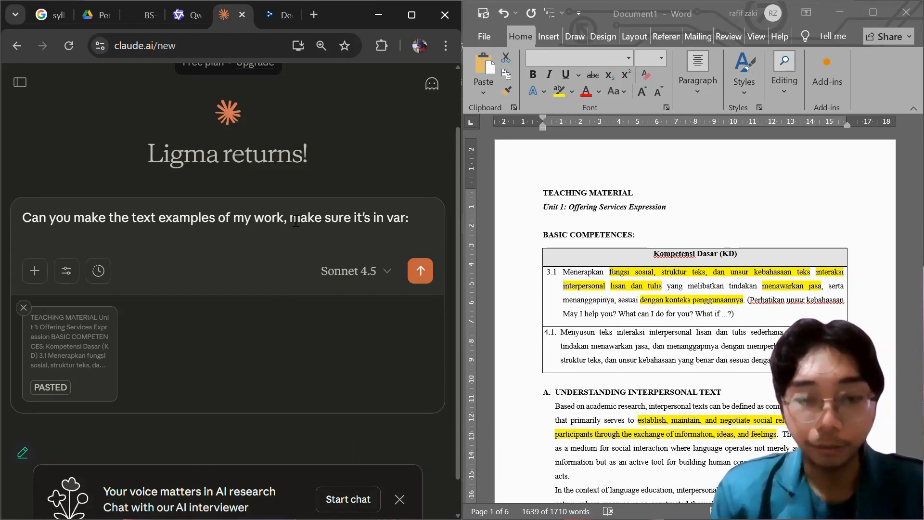
pyautogui.write('ious ')
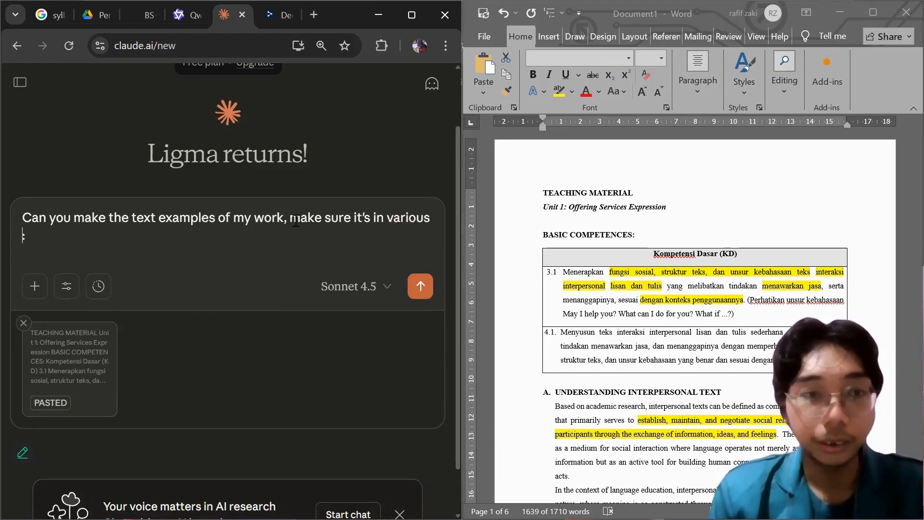
pyautogui.write('contxt')
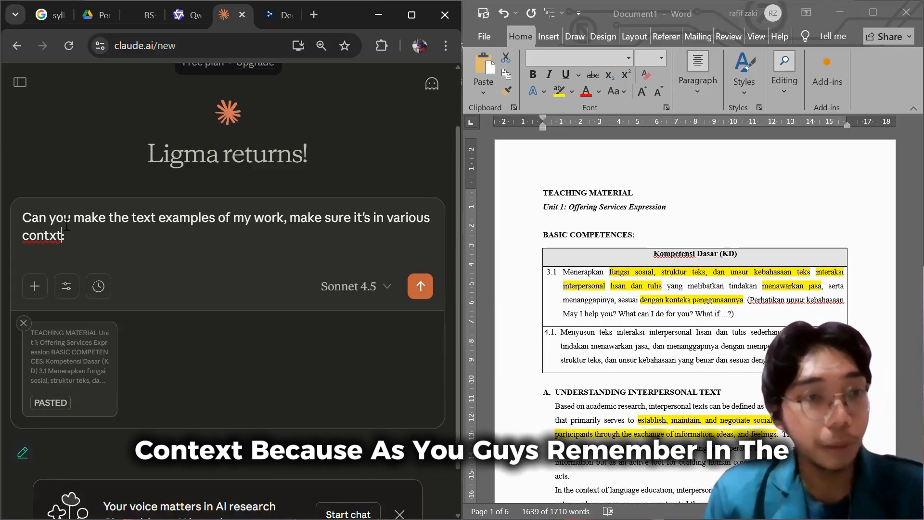
pyautogui.rightClick(49, 239)
pyautogui.click(71, 233)
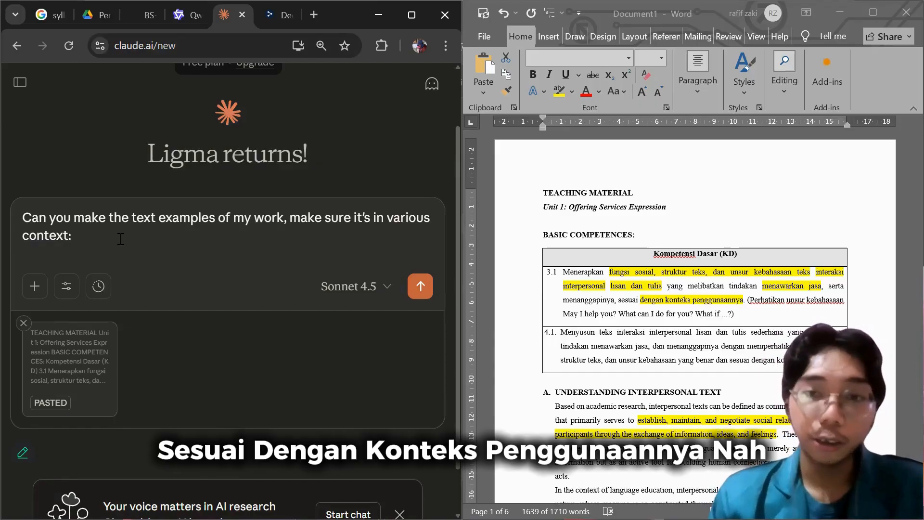
# Check the "dengan konteks penggunaannya" requirement in basic competence 3.1, and send the text examples prompt to Claude.
pyautogui.click(645, 300)
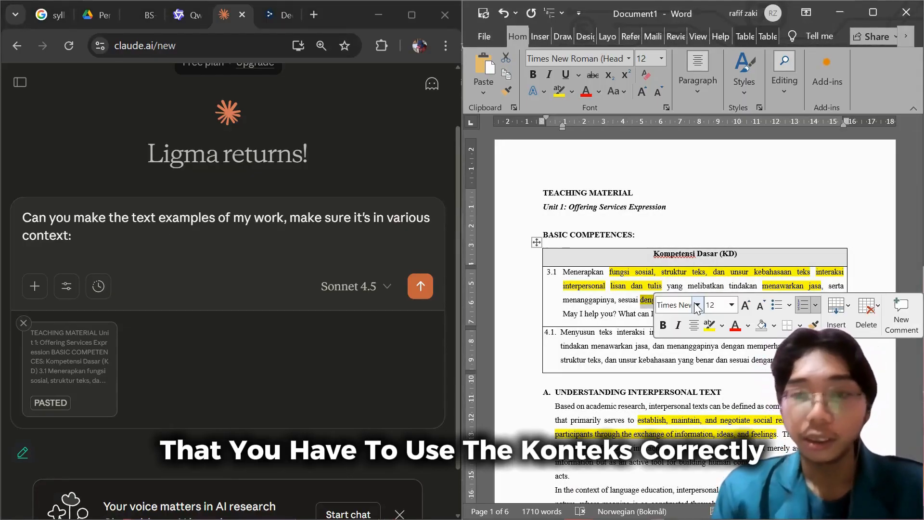
pyautogui.click(577, 291)
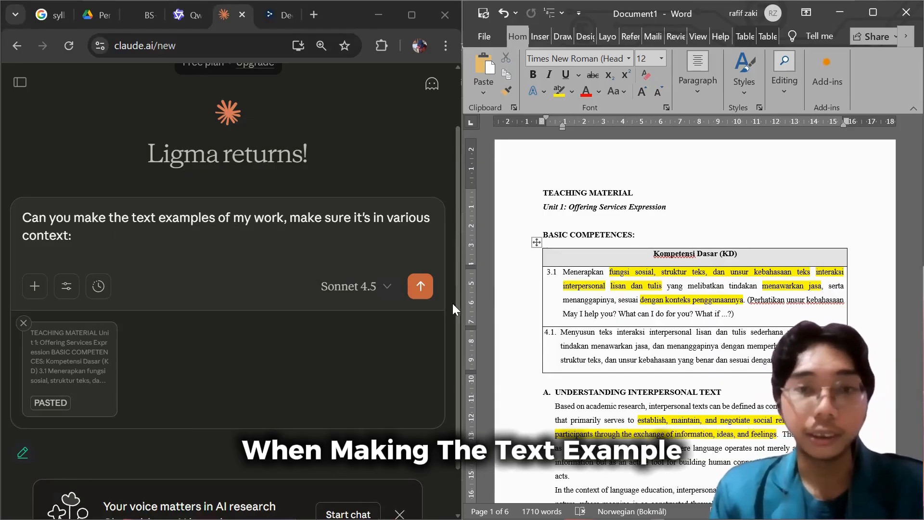
pyautogui.click(421, 286)
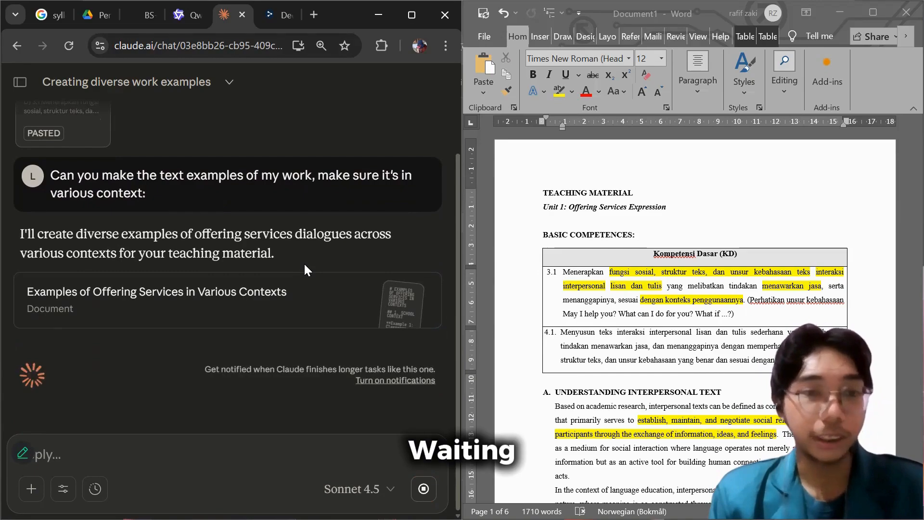
# Copy Claude's document "Examples of Offering Services in Various Contexts" and paste it under section F in Word, replacing the placeholder "a".
pyautogui.click(271, 290)
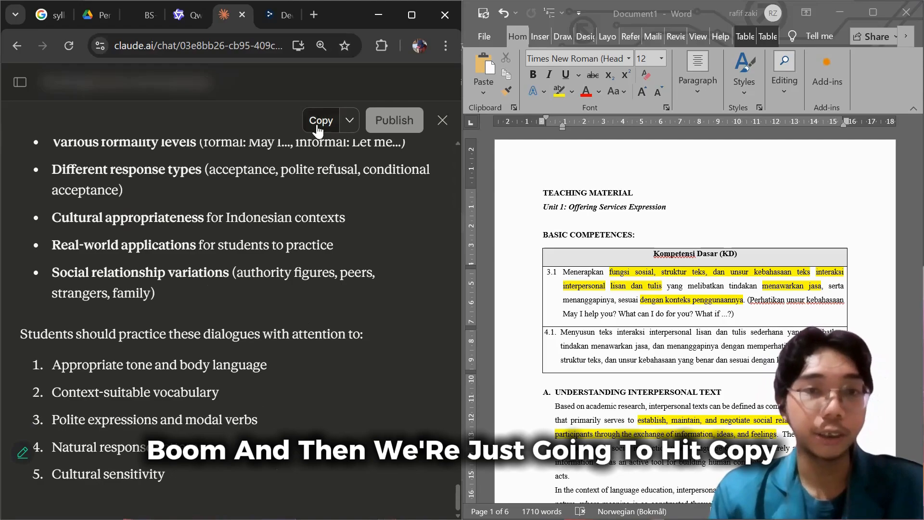
pyautogui.scroll(-15, 665, 311)
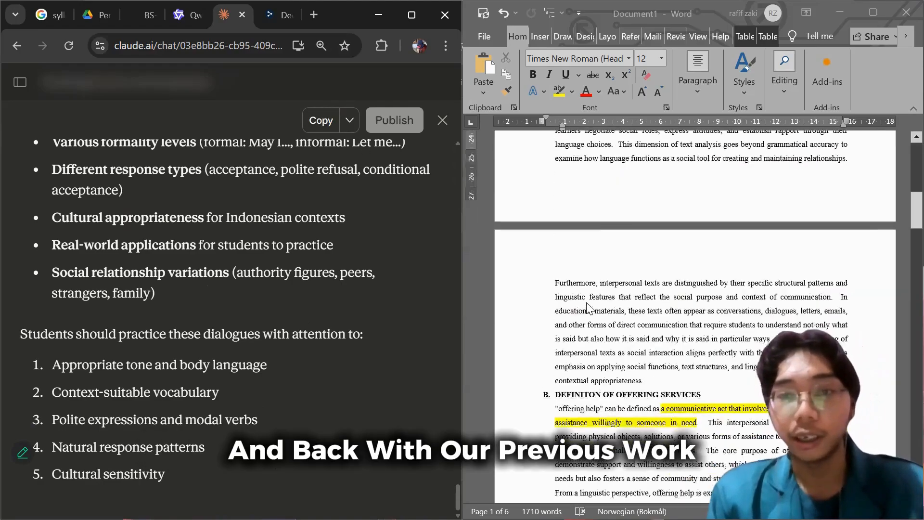
pyautogui.scroll(-20, 665, 311)
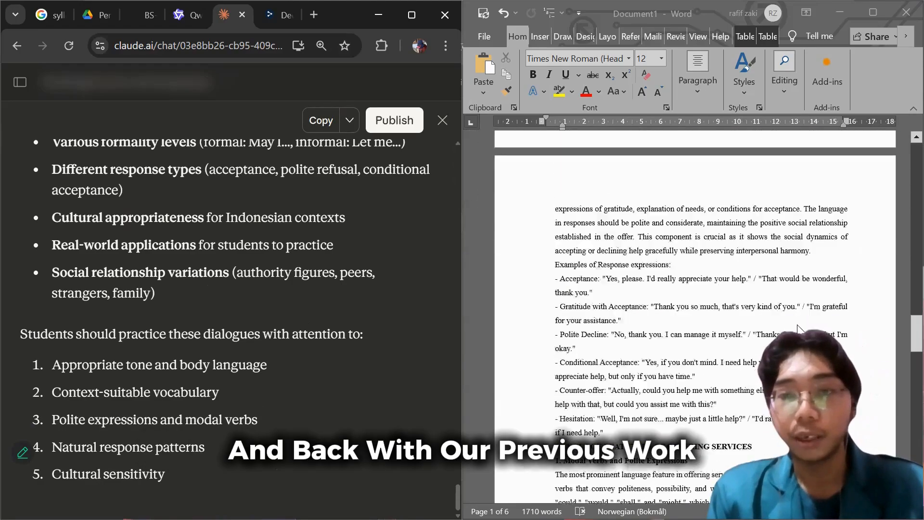
pyautogui.scroll(-20, 788, 328)
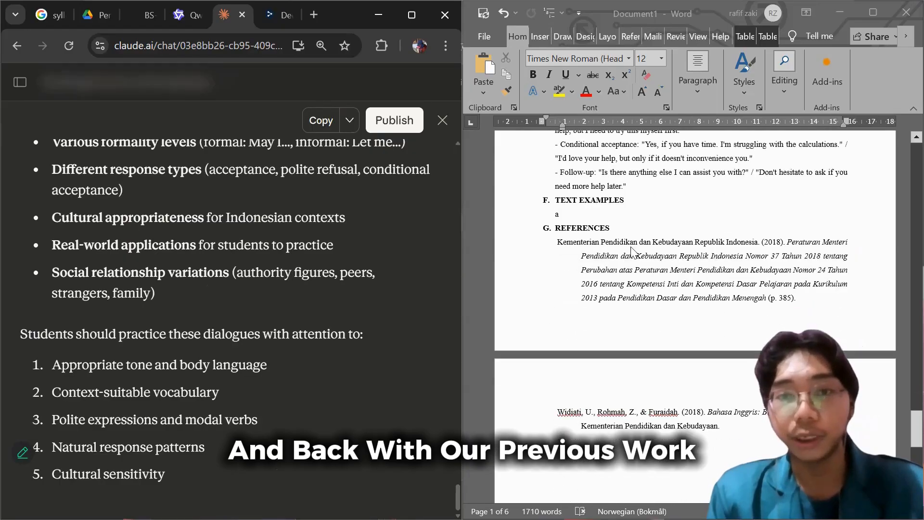
pyautogui.click(585, 215)
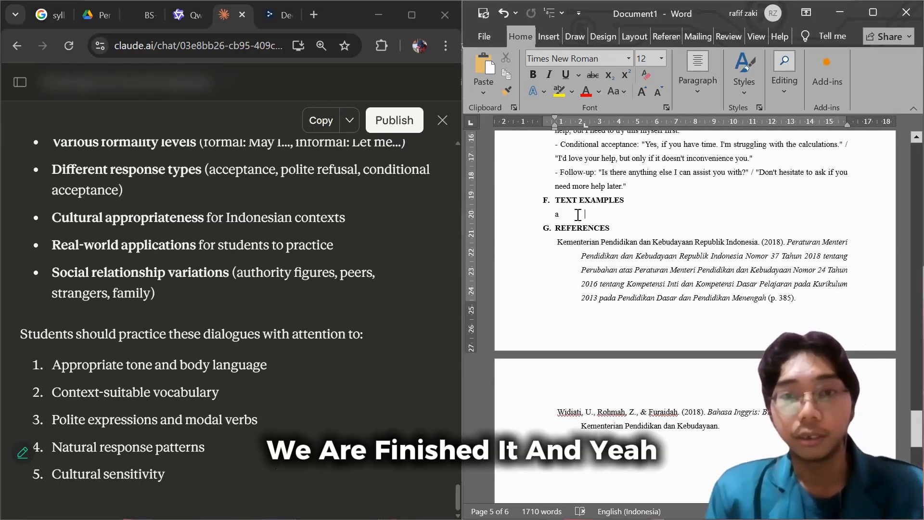
pyautogui.hotkey('ctrl', 'v')
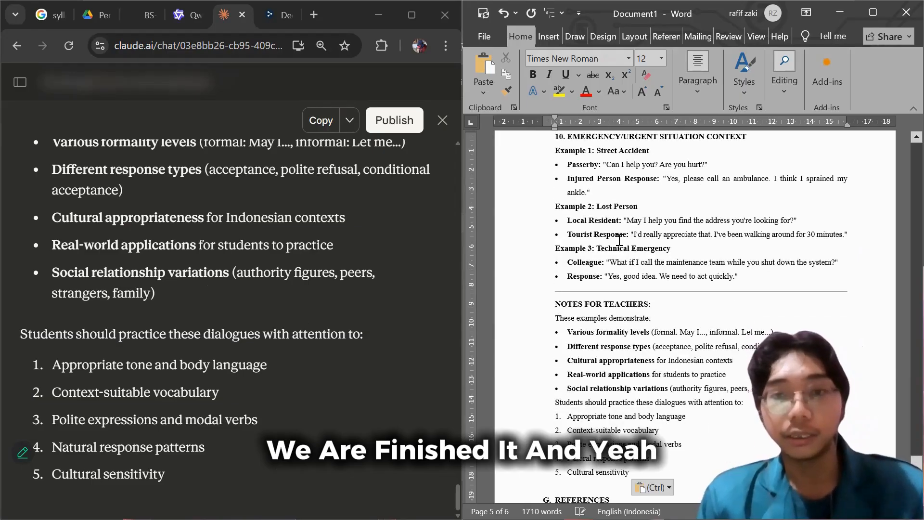
# Review the pasted text examples in section F, from the emergency context back to the school context.
pyautogui.scroll(10, 694, 273)
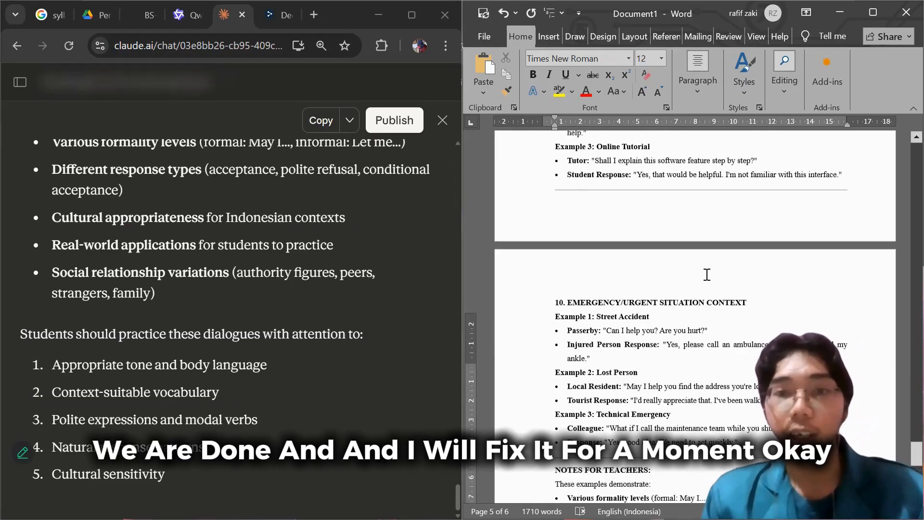
pyautogui.scroll(10, 706, 275)
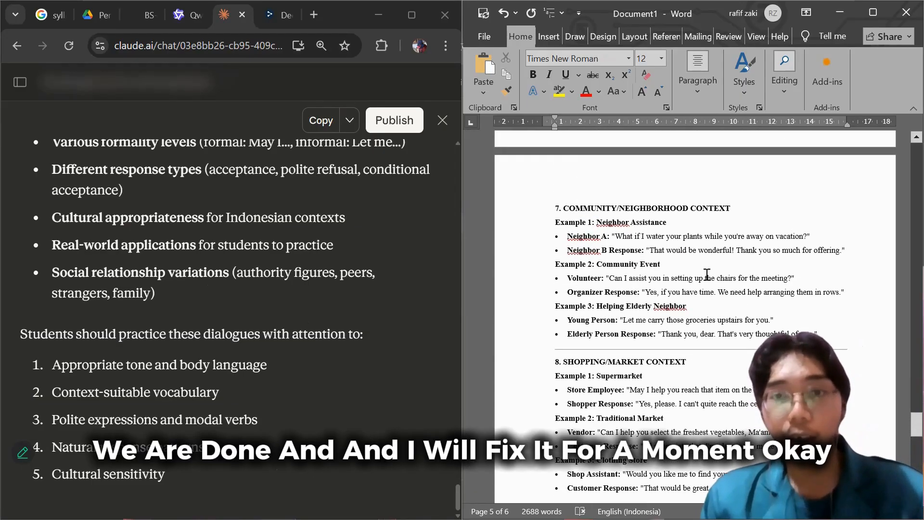
pyautogui.scroll(10, 700, 272)
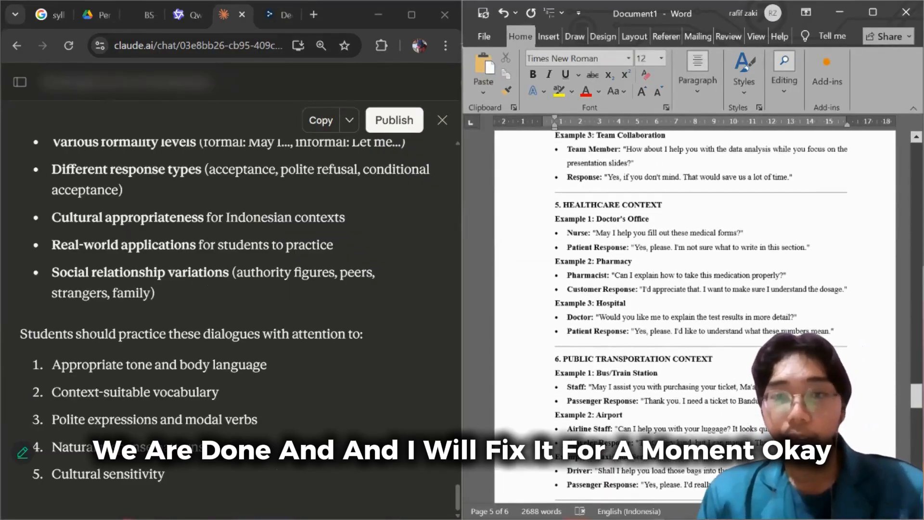
pyautogui.scroll(10, 695, 318)
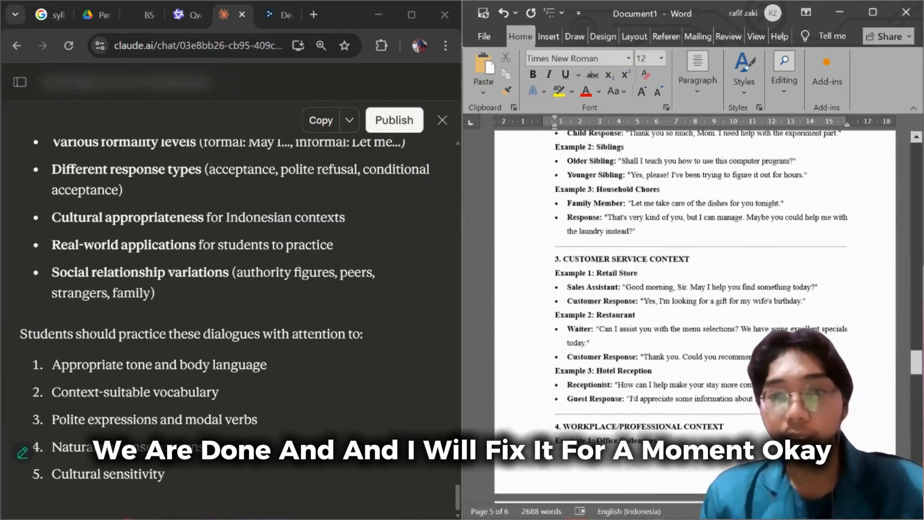
pyautogui.scroll(10, 695, 318)
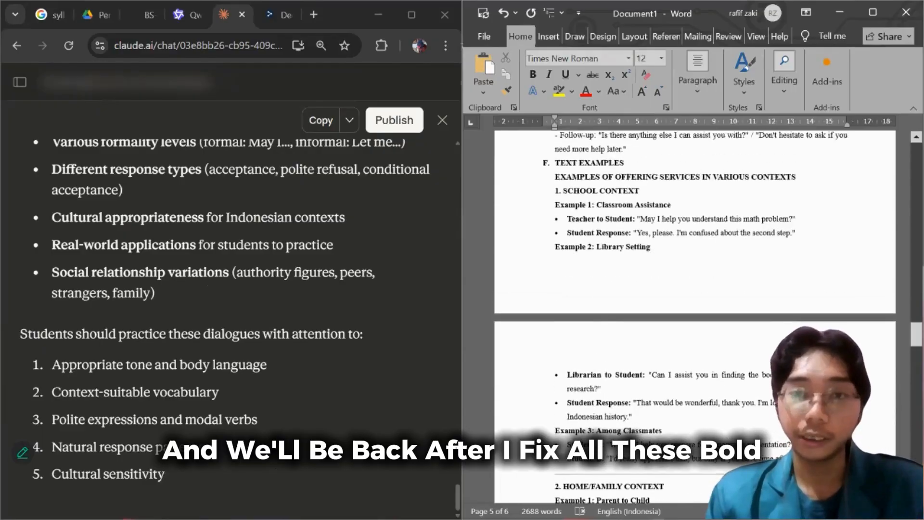
# Delete the horizontal divider line between the school context examples and the "2. HOME/FAMILY CONTEXT" heading in section F.
pyautogui.scroll(-2, 600, 217)
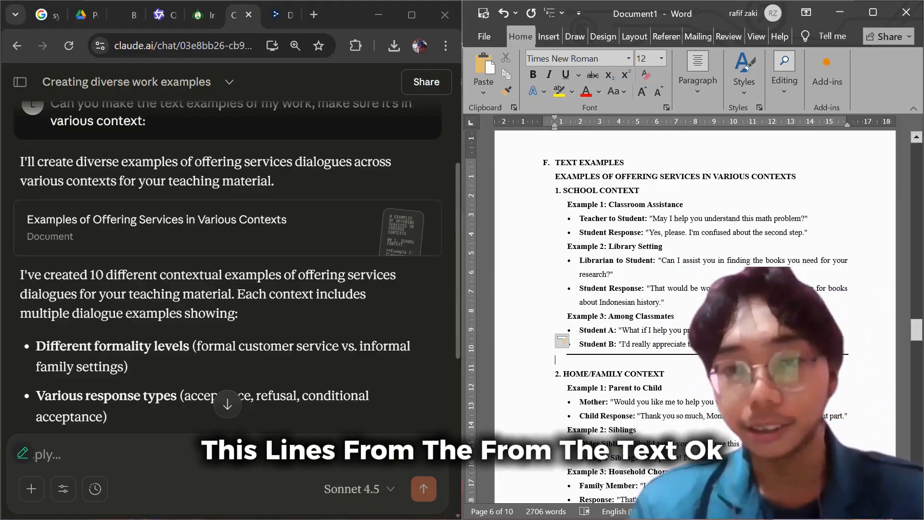
pyautogui.hotkey('ctrl', 'z')
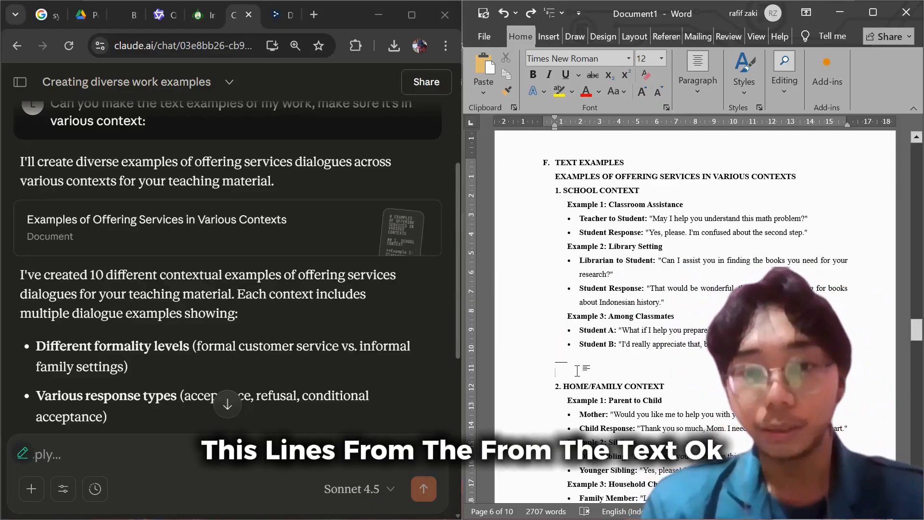
pyautogui.click(541, 360)
pyautogui.press('Delete')
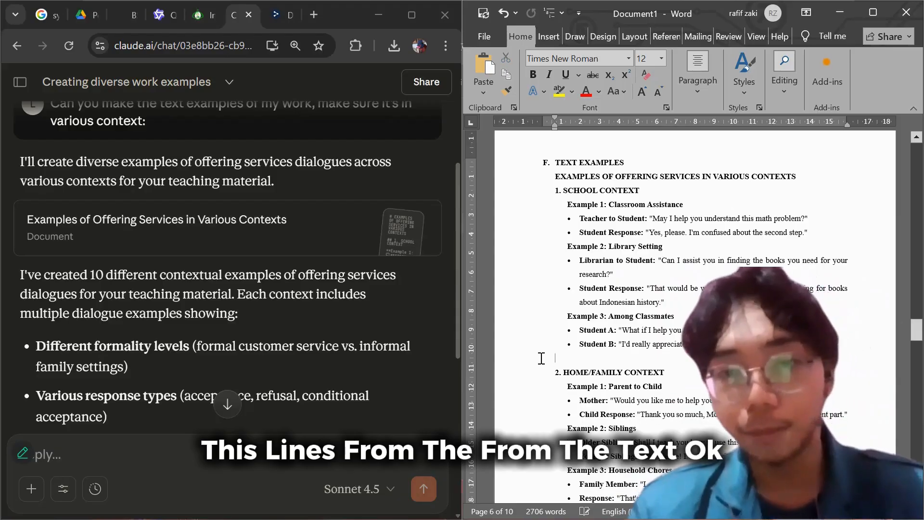
pyautogui.press('BackSpace')
pyautogui.scroll(-4, 618, 252)
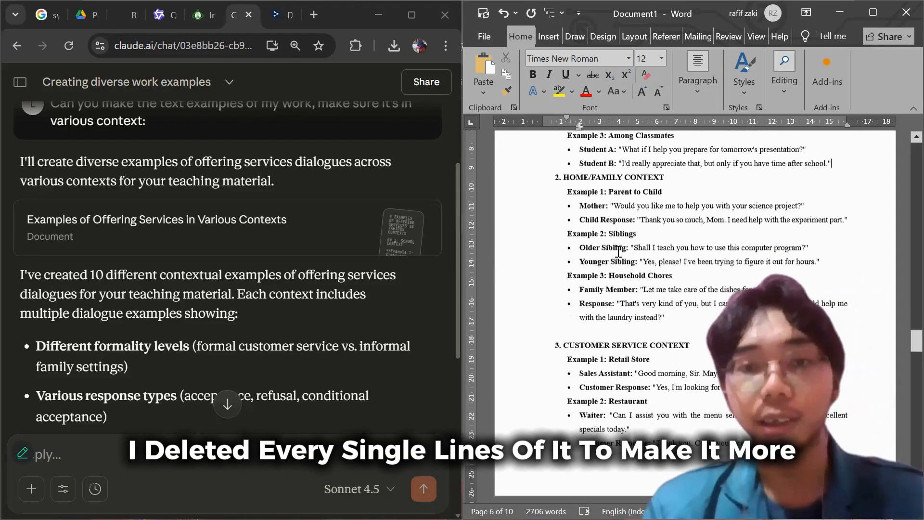
pyautogui.scroll(4, 618, 251)
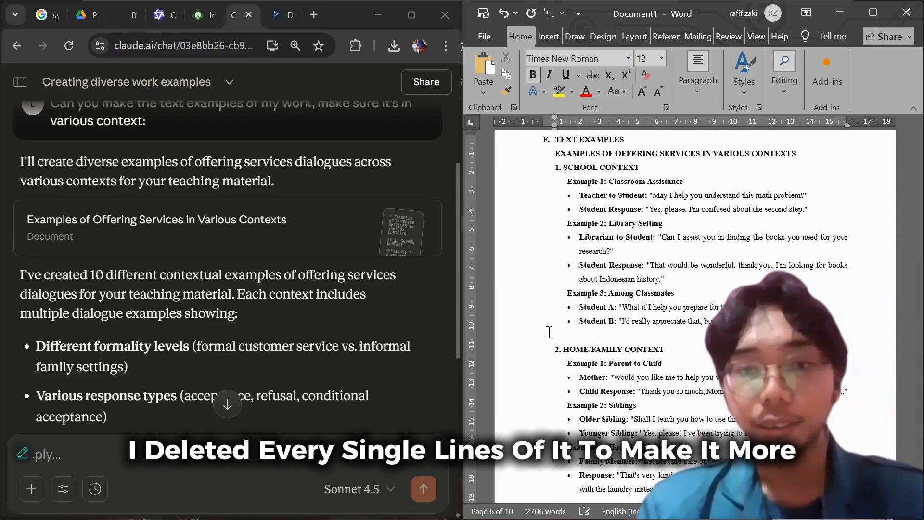
# Check the in-text citations in section A, "Understanding Interpersonal Text", against the entries in section G, "References".
pyautogui.scroll(3, 549, 330)
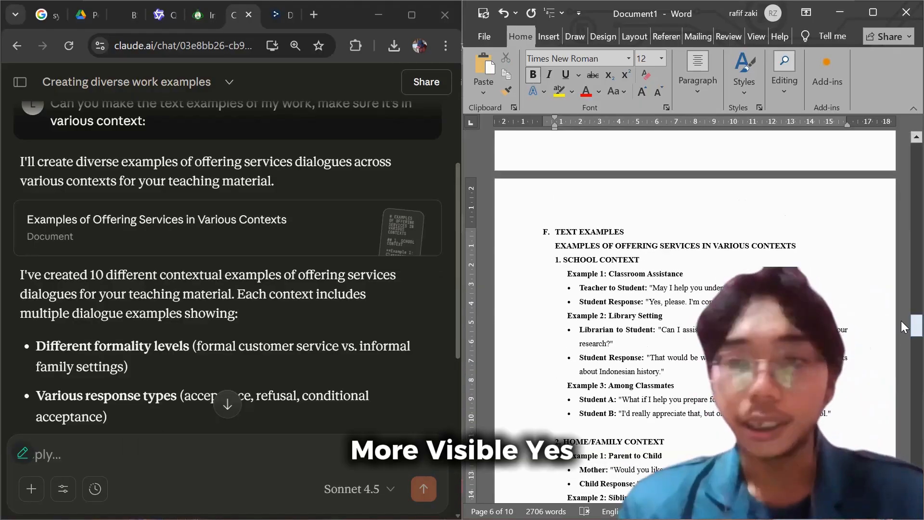
pyautogui.moveTo(901, 321); pyautogui.dragTo(901, 166)
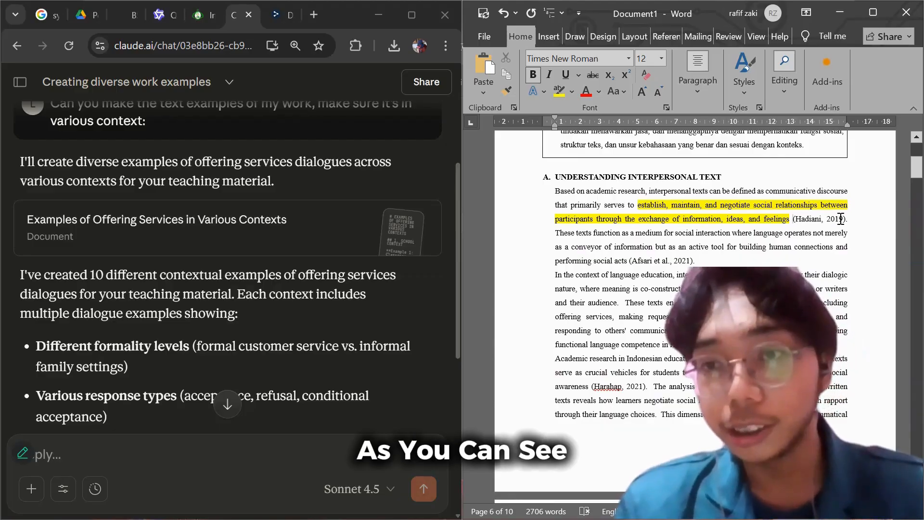
pyautogui.moveTo(793, 219); pyautogui.dragTo(843, 219)
pyautogui.moveTo(629, 260); pyautogui.dragTo(669, 261)
pyautogui.click(689, 262)
pyautogui.scroll(-3, 723, 263)
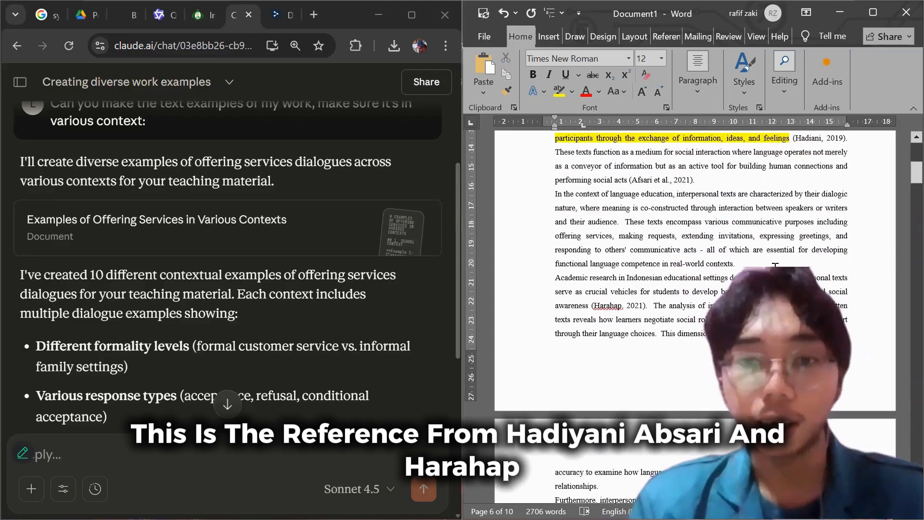
pyautogui.moveTo(914, 182); pyautogui.dragTo(902, 464)
pyautogui.scroll(2, 629, 355)
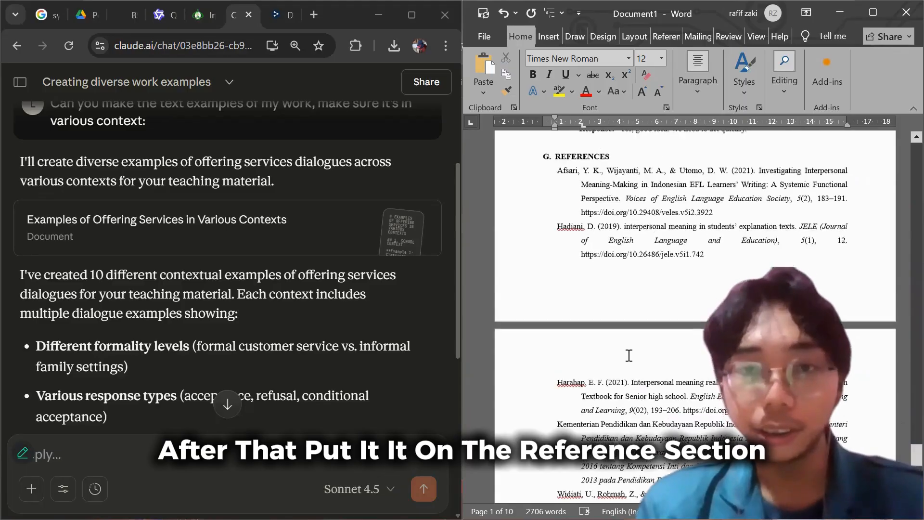
pyautogui.scroll(-2, 658, 282)
pyautogui.scroll(10, 658, 282)
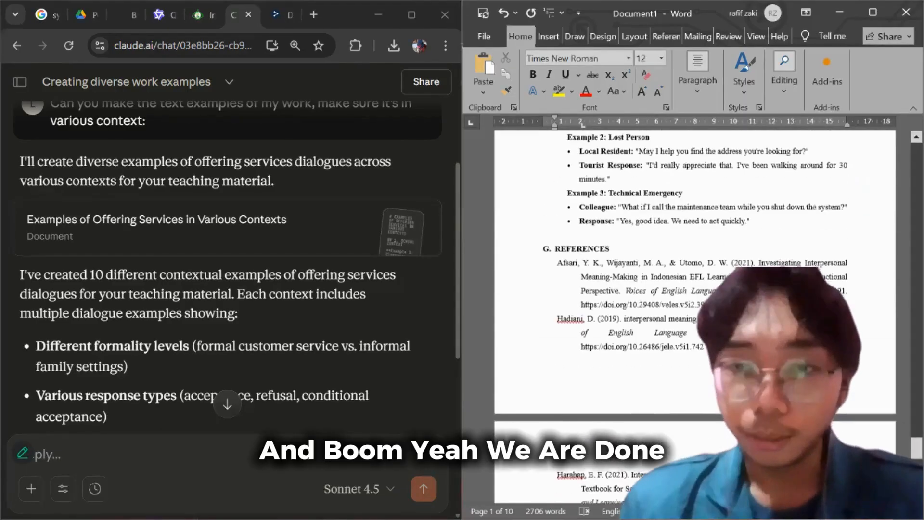
# Review Claude's reply with the text examples prompt, and section F's dialogues from the technology context back to the school context.
pyautogui.scroll(4, 657, 282)
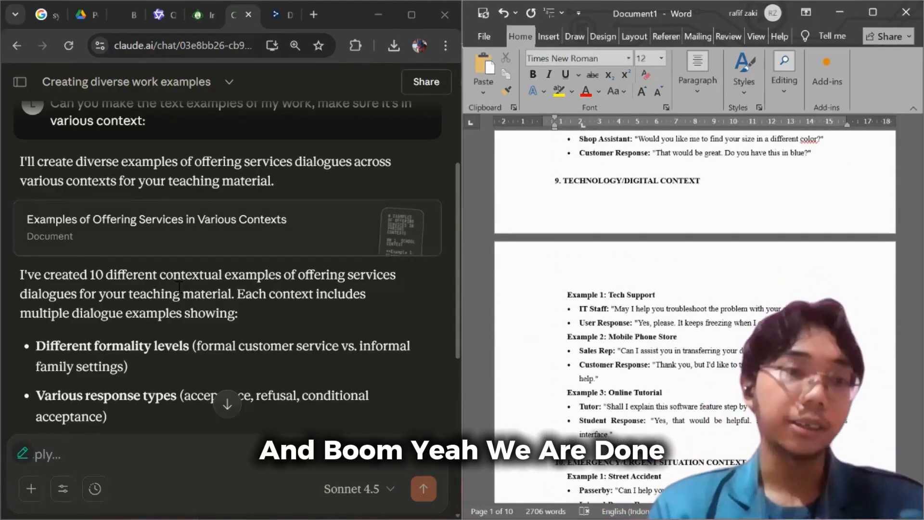
pyautogui.scroll(3, 168, 284)
pyautogui.scroll(-3, 170, 285)
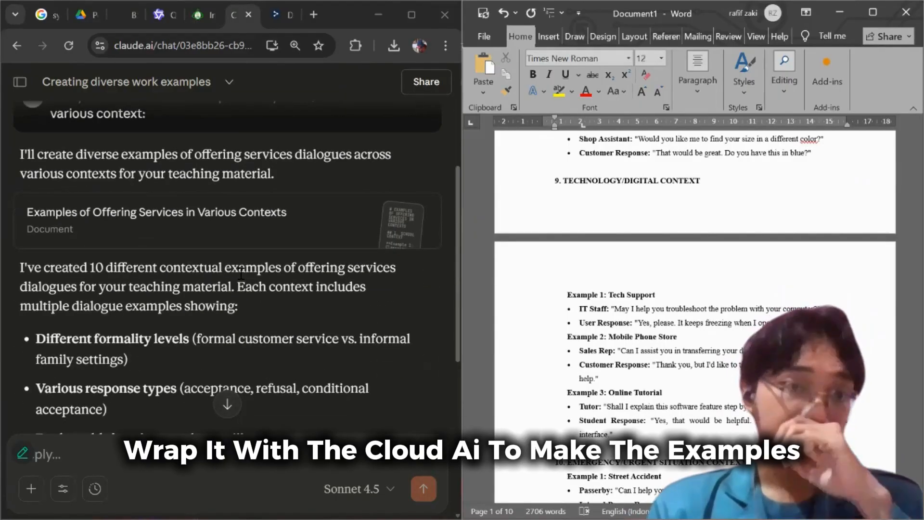
pyautogui.scroll(3, 223, 278)
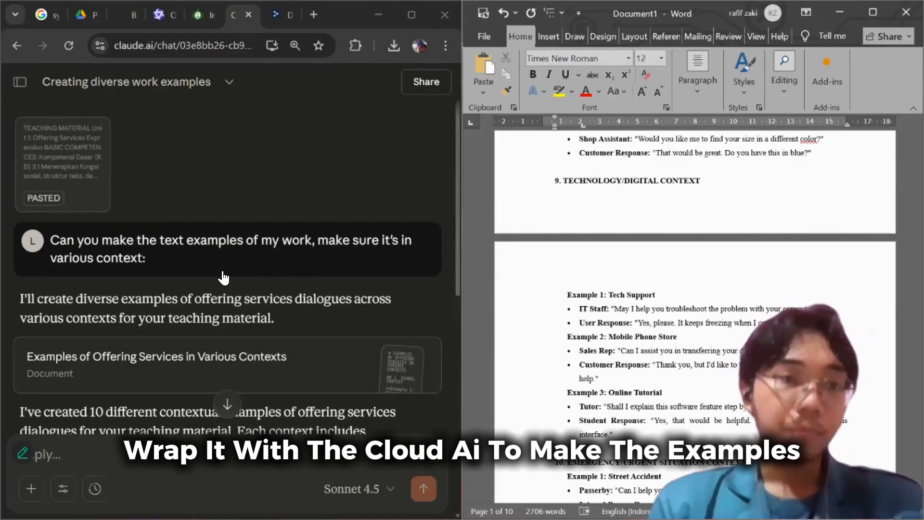
pyautogui.scroll(-2, 246, 283)
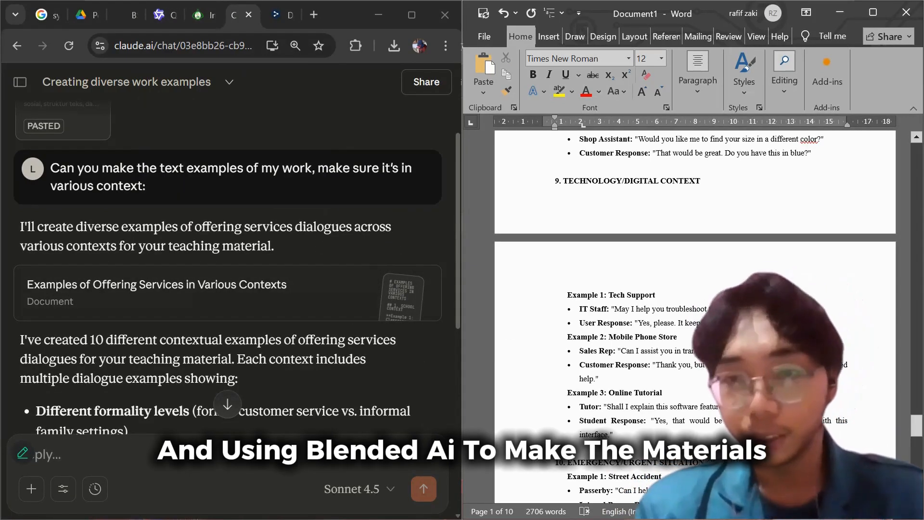
pyautogui.scroll(5, 714, 309)
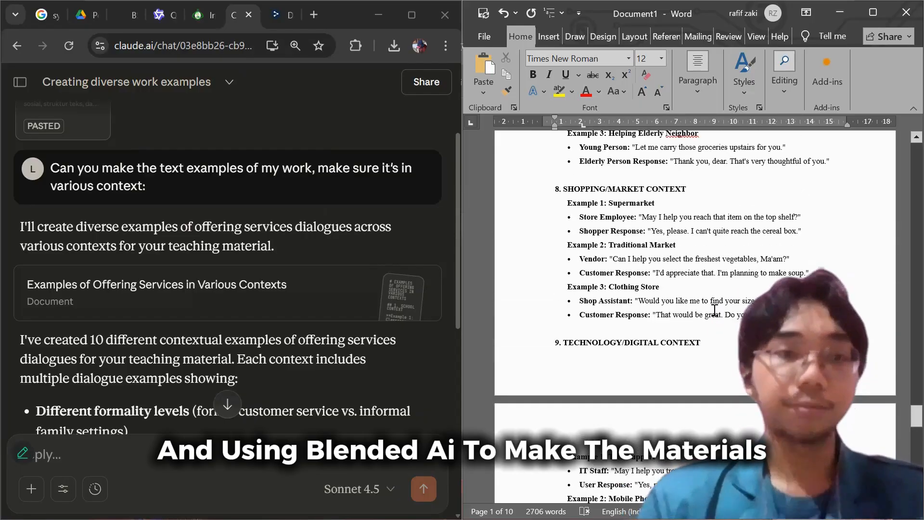
pyautogui.scroll(11, 715, 311)
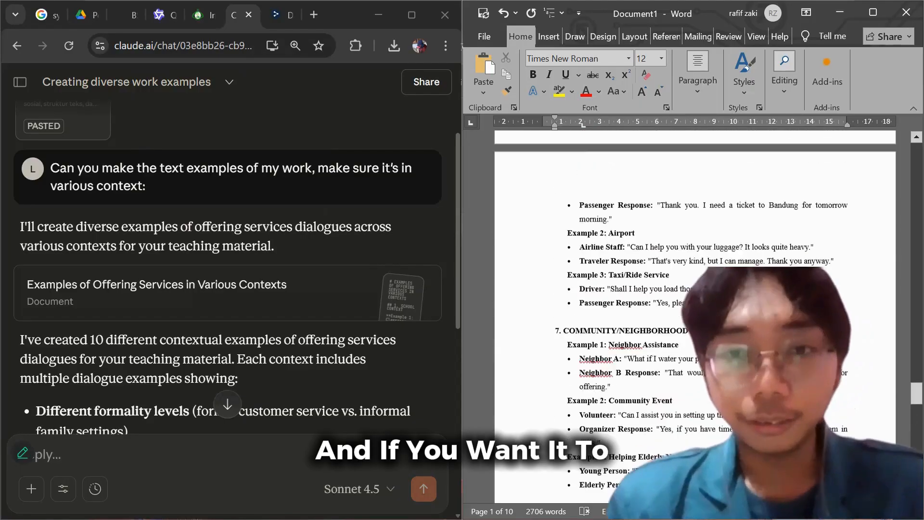
pyautogui.scroll(3, 695, 317)
pyautogui.scroll(12, 693, 288)
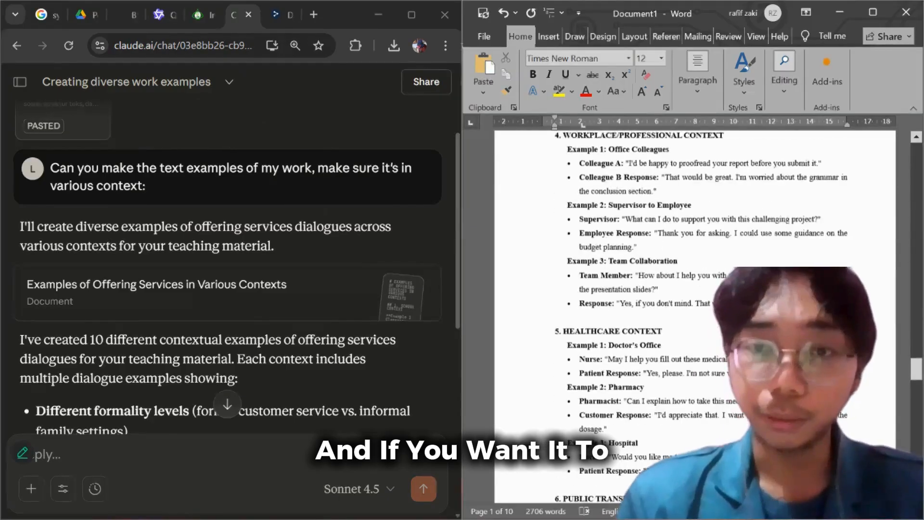
pyautogui.scroll(6, 694, 313)
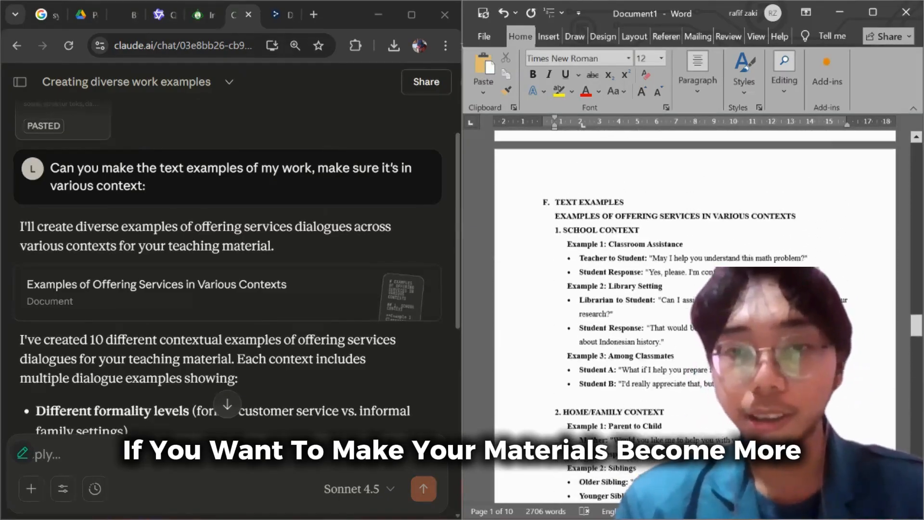
# Copy the school context heading with Example 1, Classroom Assistance, from section F, and switch to Qwen's Image Generation mode in a maximized browser.
pyautogui.scroll(-1, 694, 312)
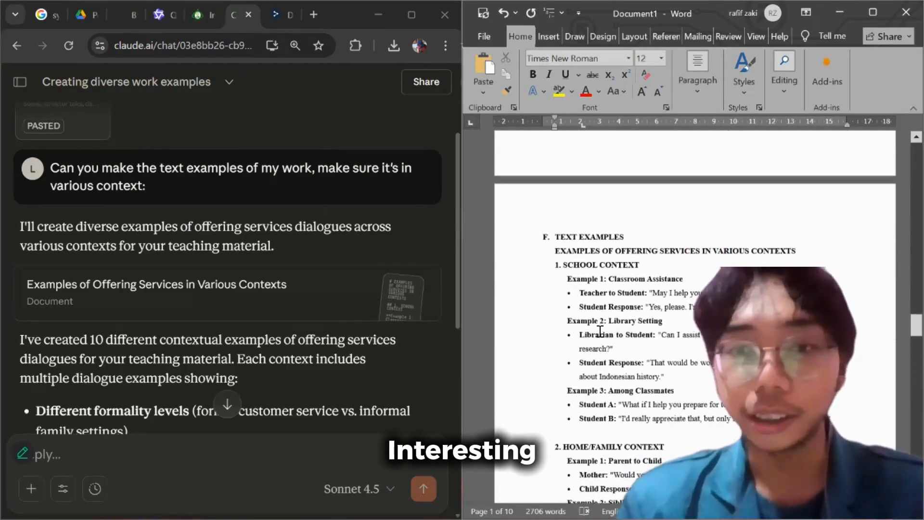
pyautogui.moveTo(818, 303); pyautogui.dragTo(571, 264)
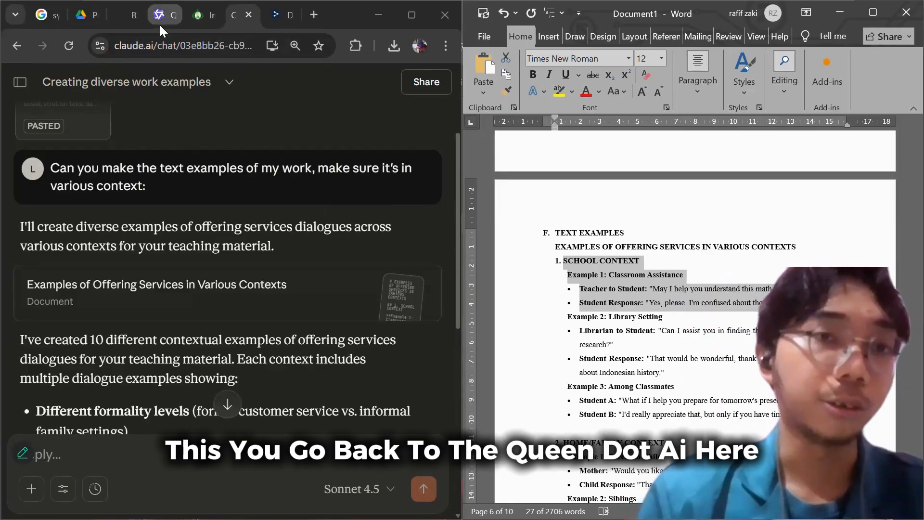
pyautogui.click(159, 15)
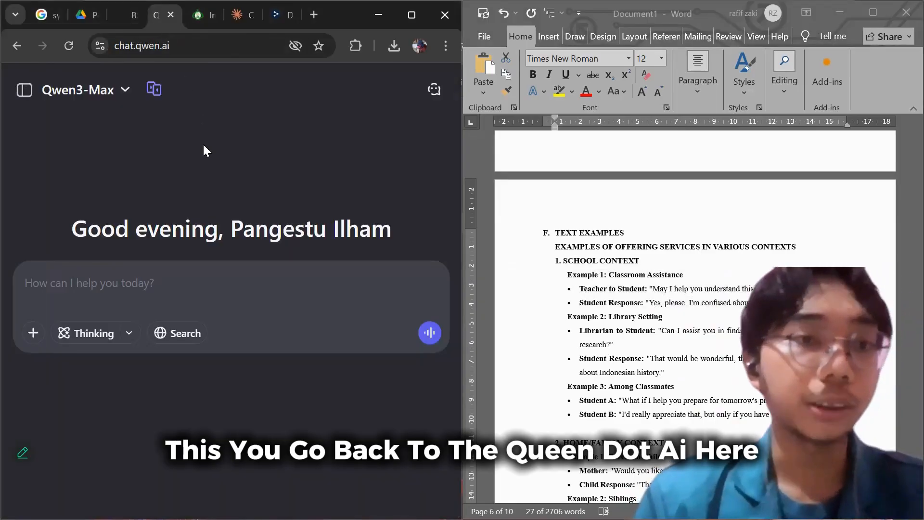
pyautogui.click(412, 15)
pyautogui.click(169, 90)
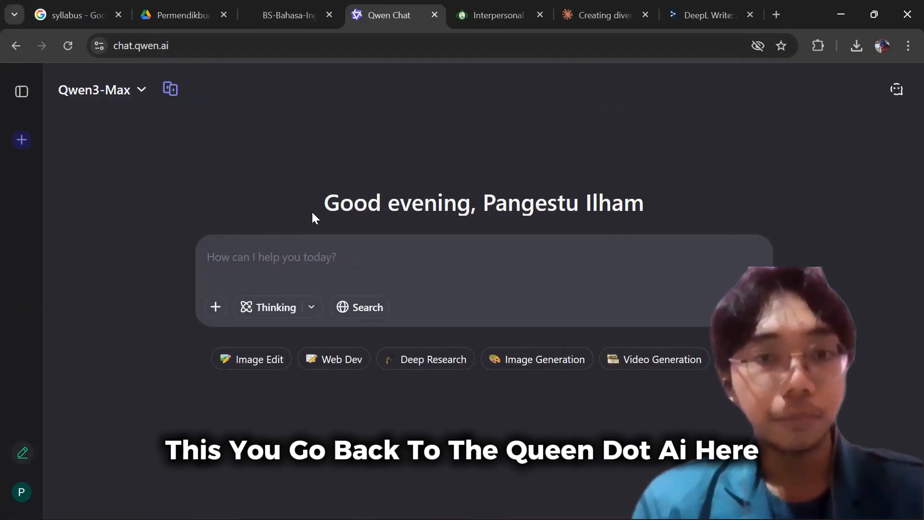
pyautogui.click(527, 366)
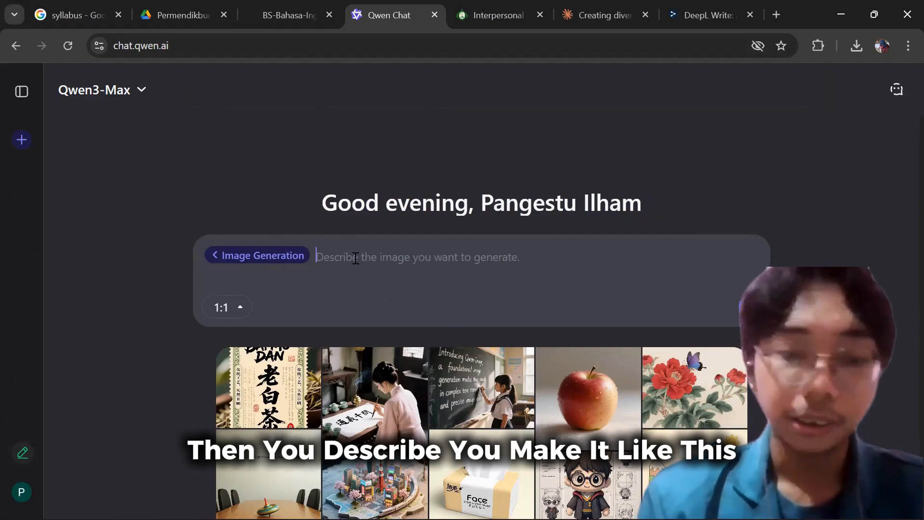
# Write the image prompt "Make an image based on this convo:" and paste the copied Classroom Assistance dialogue on the line below.
pyautogui.write('Make an image based on')
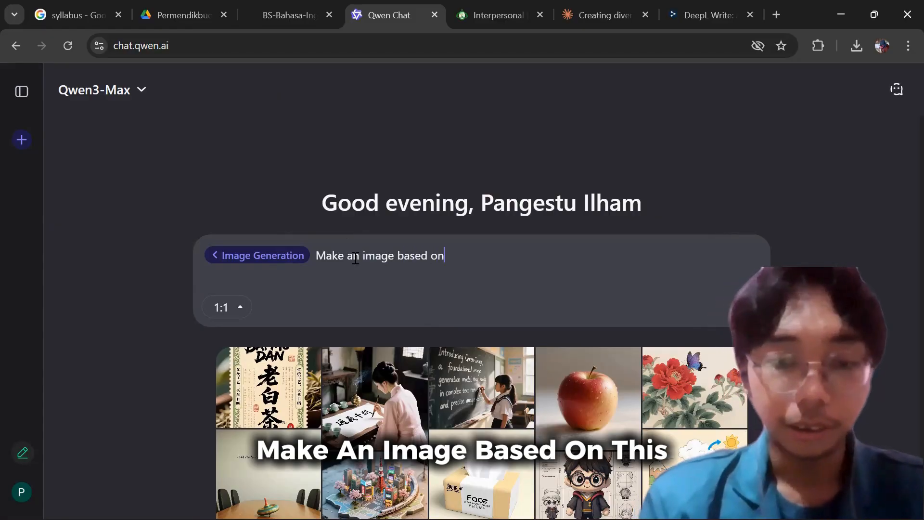
pyautogui.write(' thins ')
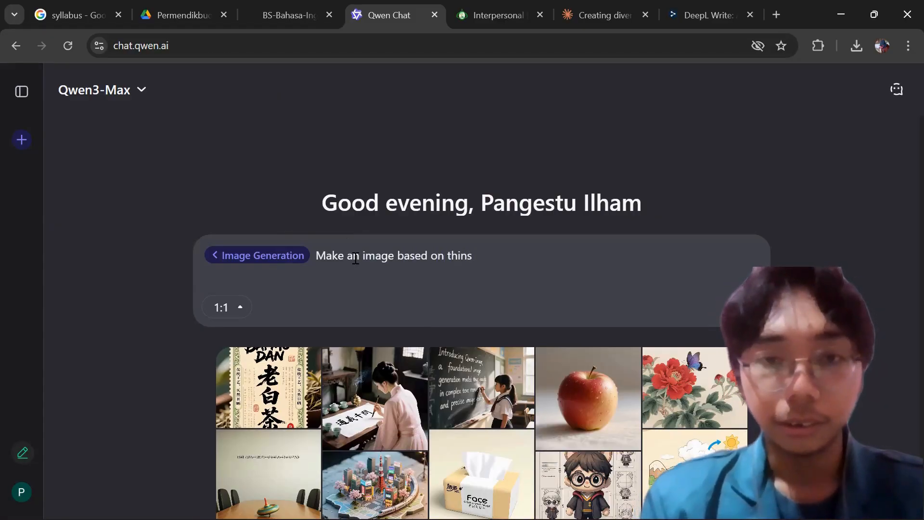
pyautogui.write('is ')
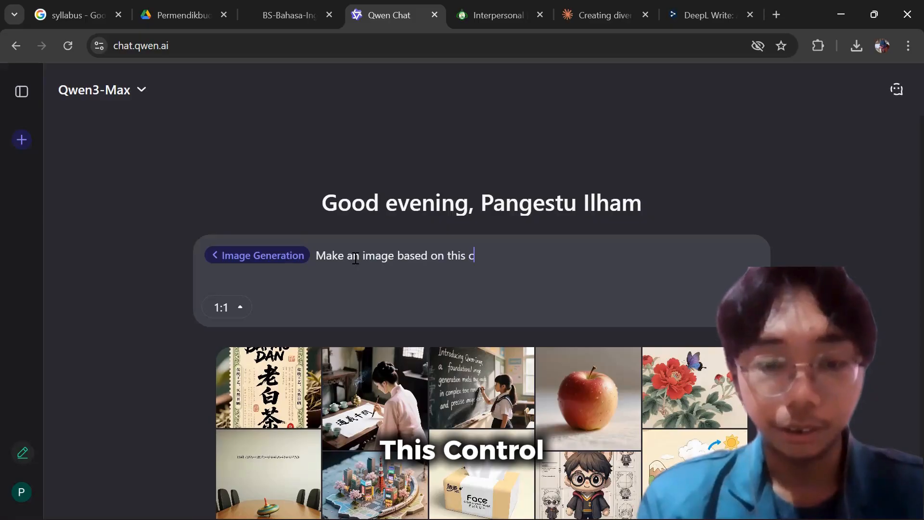
pyautogui.write('conv')
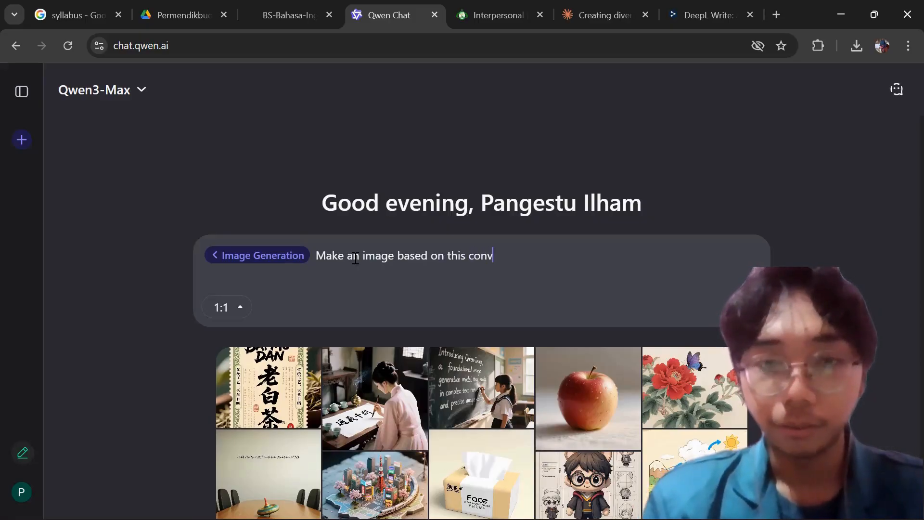
pyautogui.write('o:')
pyautogui.hotkey('shift', 'Return')
pyautogui.write('SCHOOL CONTEXT Example 1: Classroom Assistance •\tTeacher to Student: "May I help you understand this math problem?" •\tStudent Response: "Yes, please. I\'m confused about the second step."')
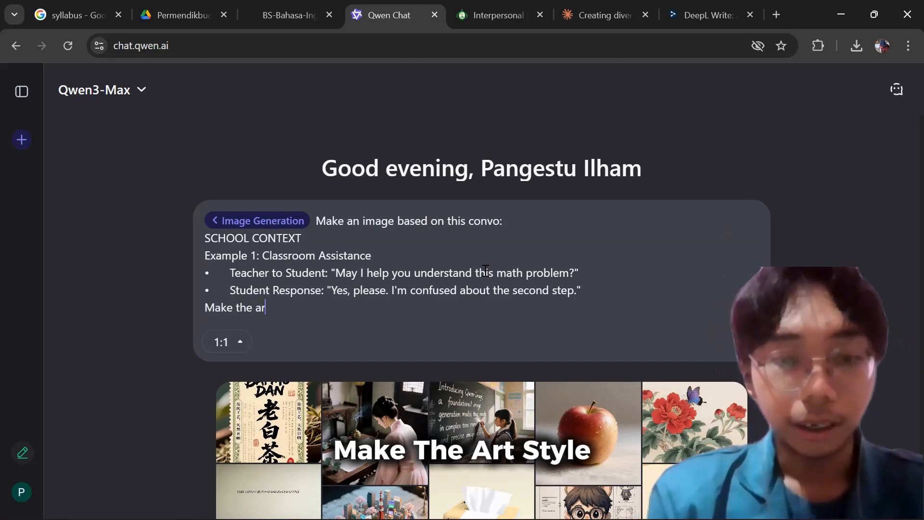
# Add "Make the art style in cartoonish" as the prompt's last line, correcting "artstyle" to "art style", and send it.
pyautogui.write('yle')
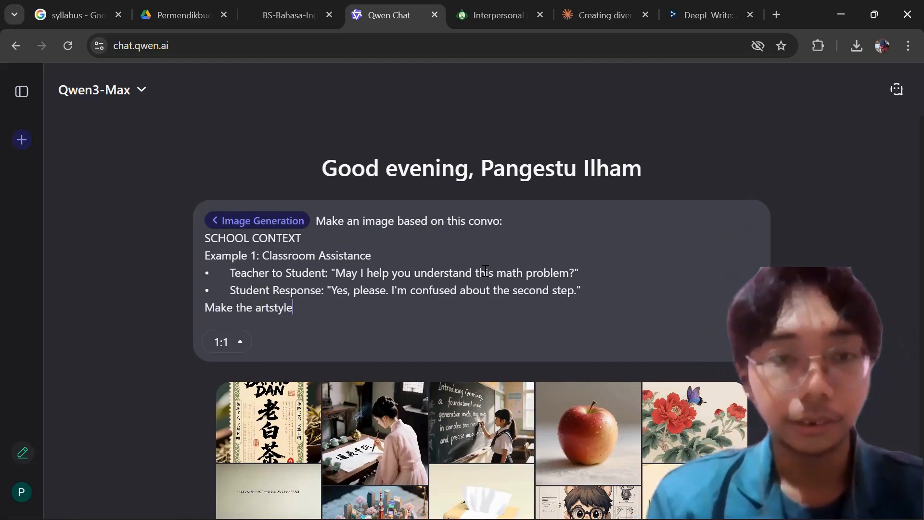
pyautogui.rightClick(283, 313)
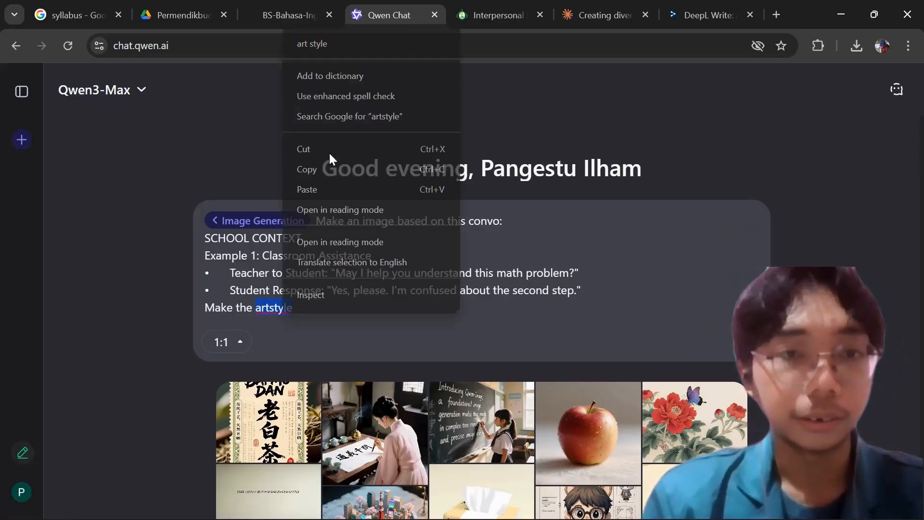
pyautogui.click(326, 42)
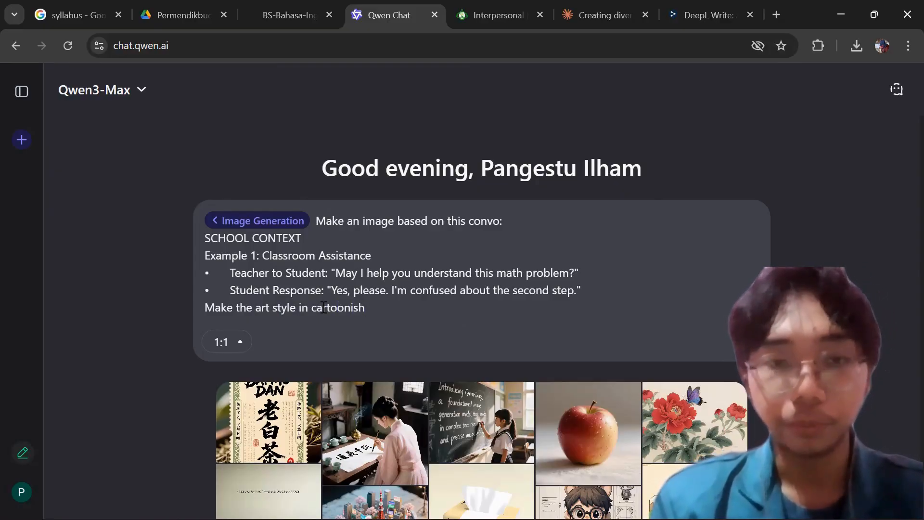
pyautogui.press('Return')
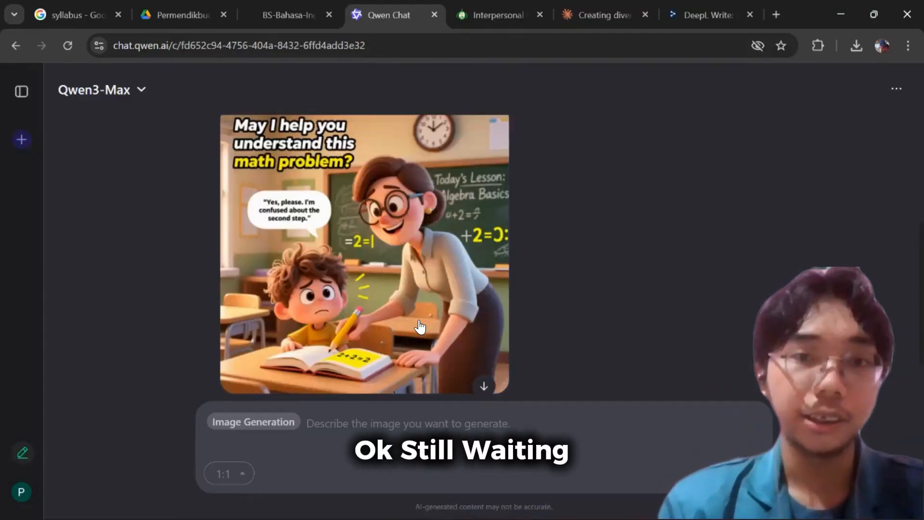
# Look over the generated cartoon classroom image and regenerate it twice for alternative versions.
pyautogui.scroll(3, 420, 327)
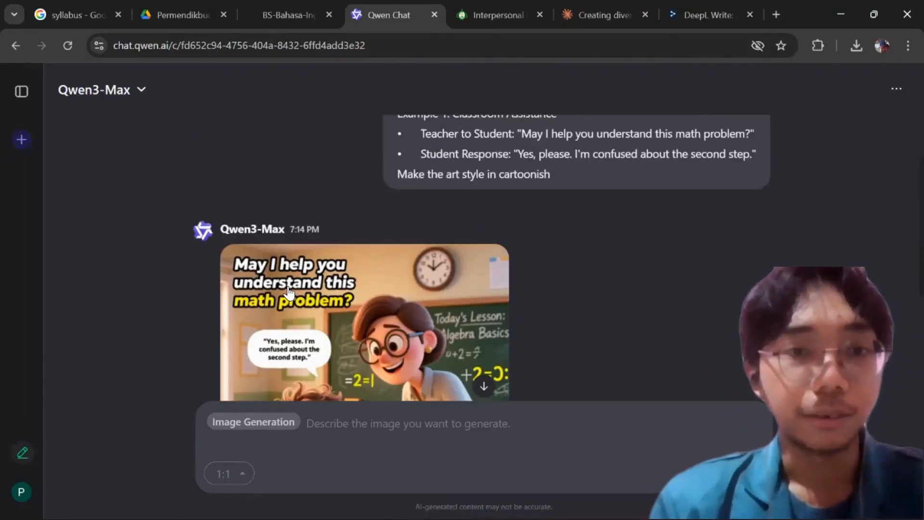
pyautogui.scroll(-2, 274, 268)
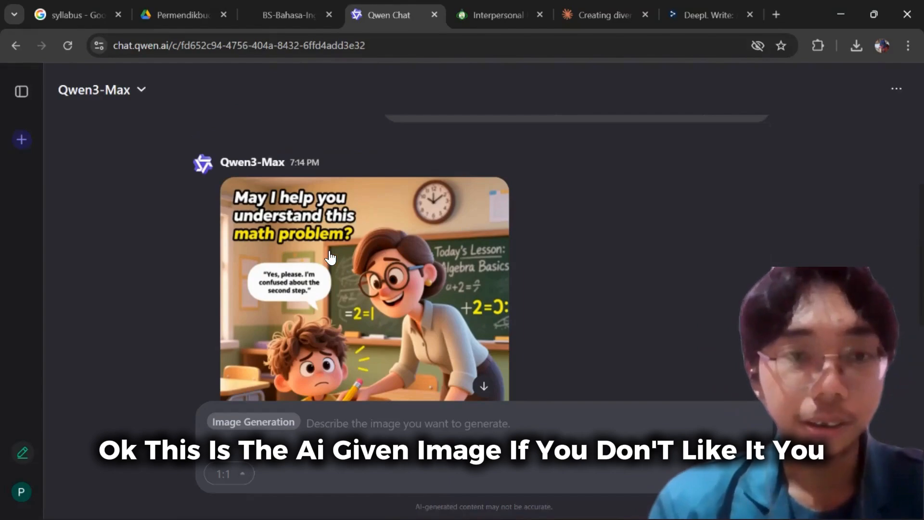
pyautogui.scroll(-3, 331, 256)
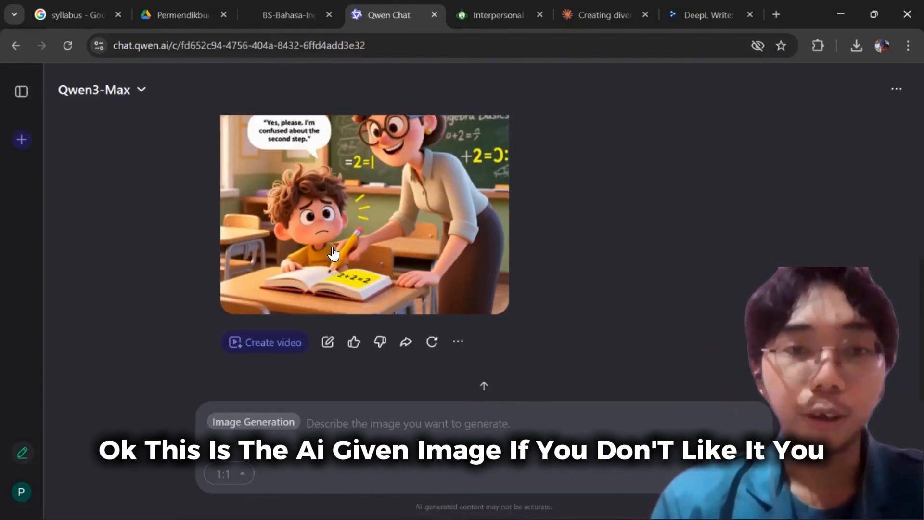
pyautogui.click(432, 340)
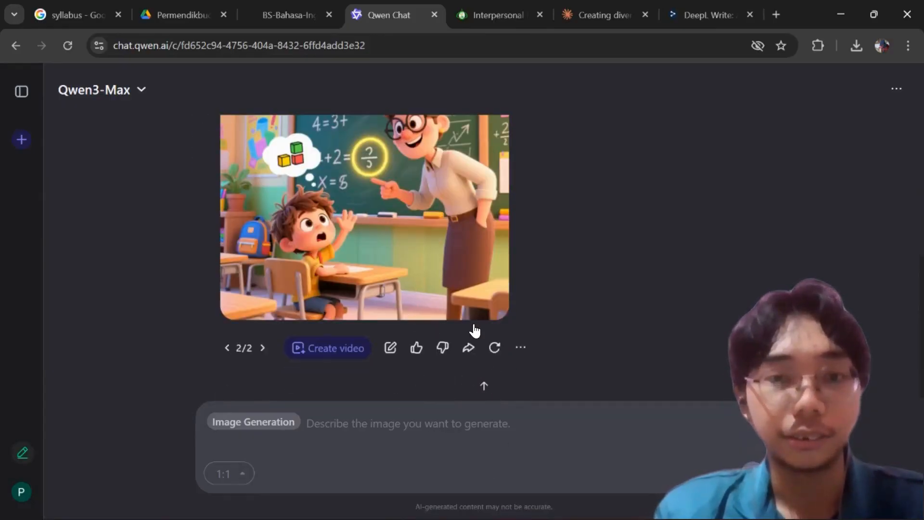
pyautogui.click(494, 347)
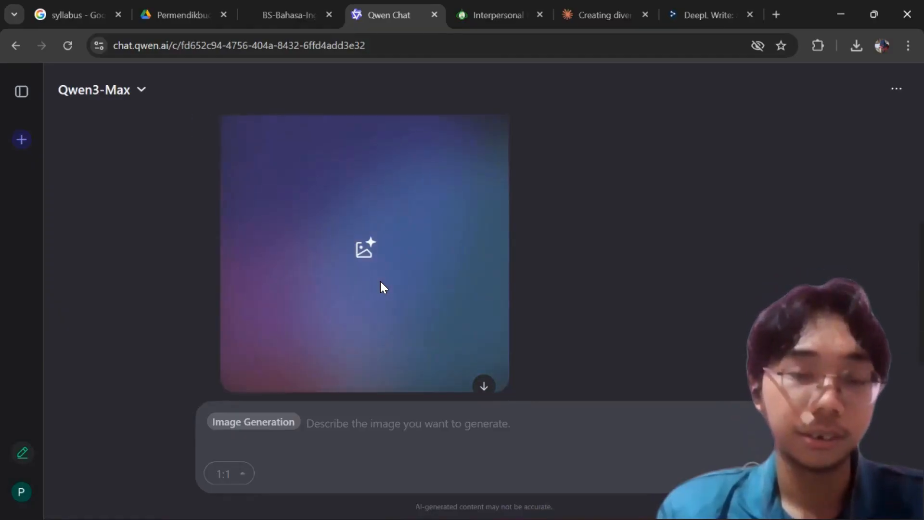
# Compare the generated versions from the third back to the first, leaving the "May I help you understand this math problem?" image displayed.
pyautogui.scroll(-2, 395, 296)
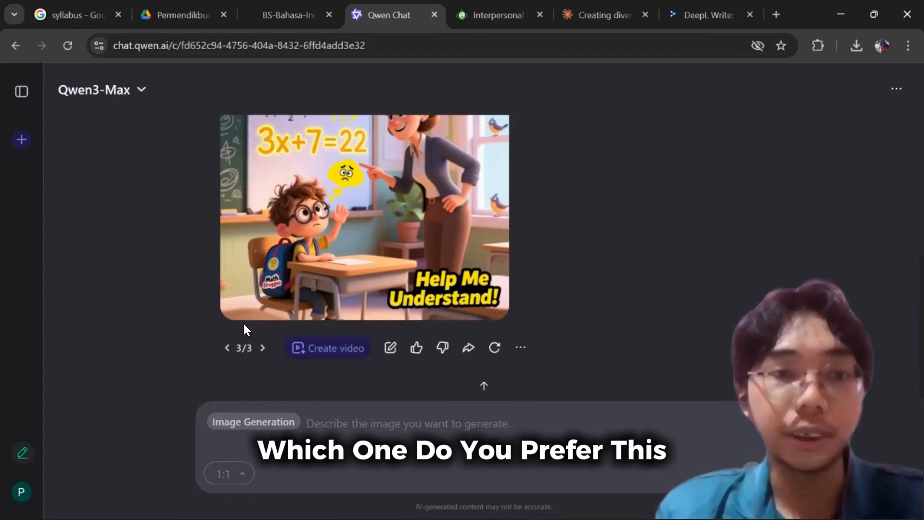
pyautogui.click(228, 346)
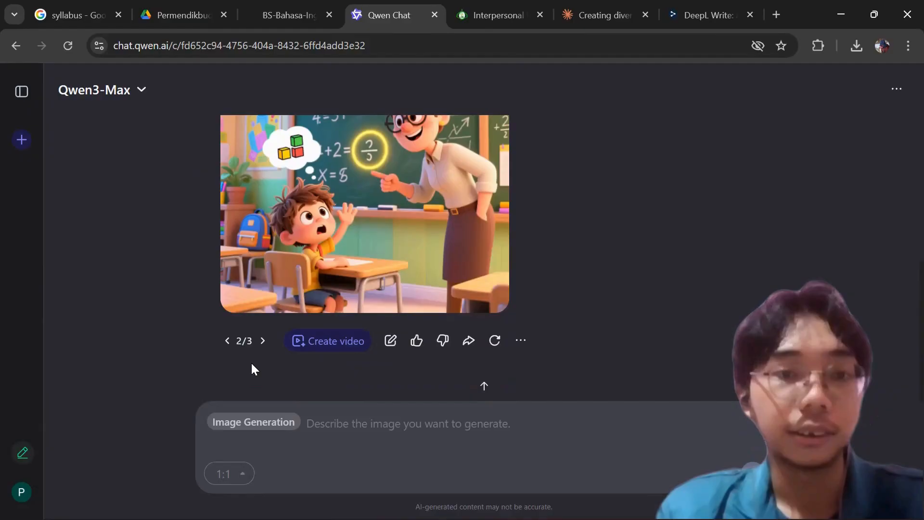
pyautogui.click(227, 341)
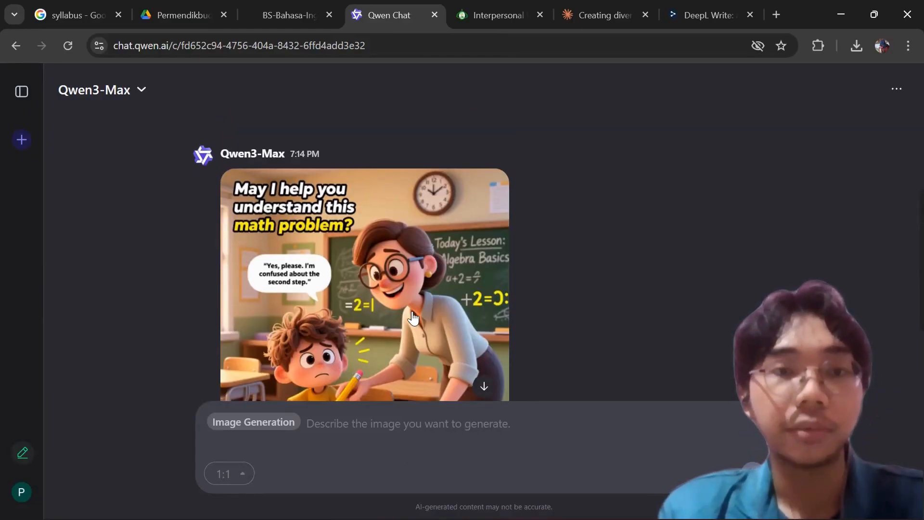
# Look over the first generated classroom image with the "May I help you understand this math problem?" caption and copy it.
pyautogui.scroll(-3, 350, 301)
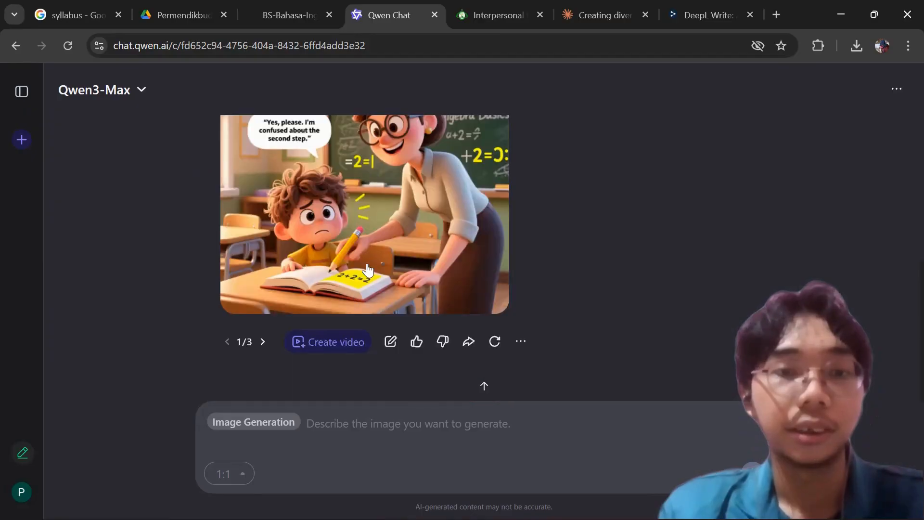
pyautogui.scroll(3, 350, 301)
pyautogui.rightClick(370, 266)
pyautogui.click(469, 326)
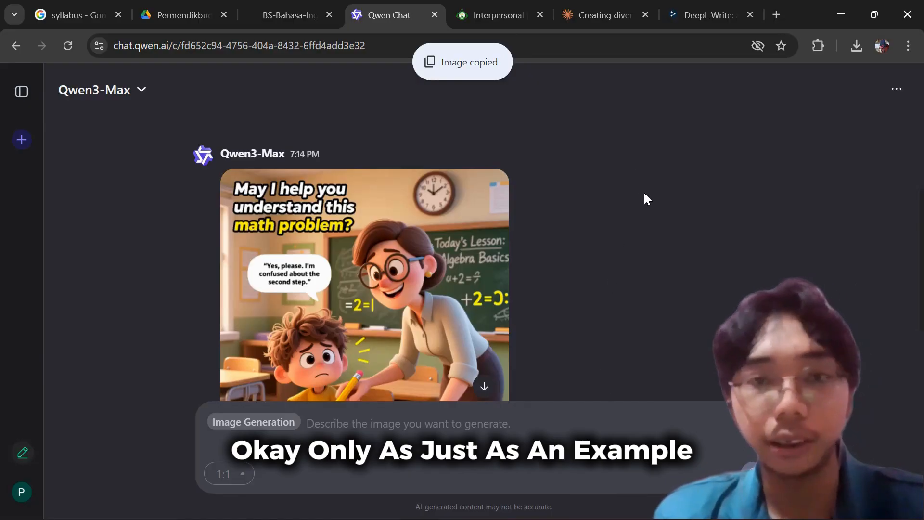
# Switch to the Word document and paste the copied image on a new line below the "Example 1: Classroom Assistance" heading.
pyautogui.press('super')
pyautogui.moveTo(580, 503)
pyautogui.click(589, 414)
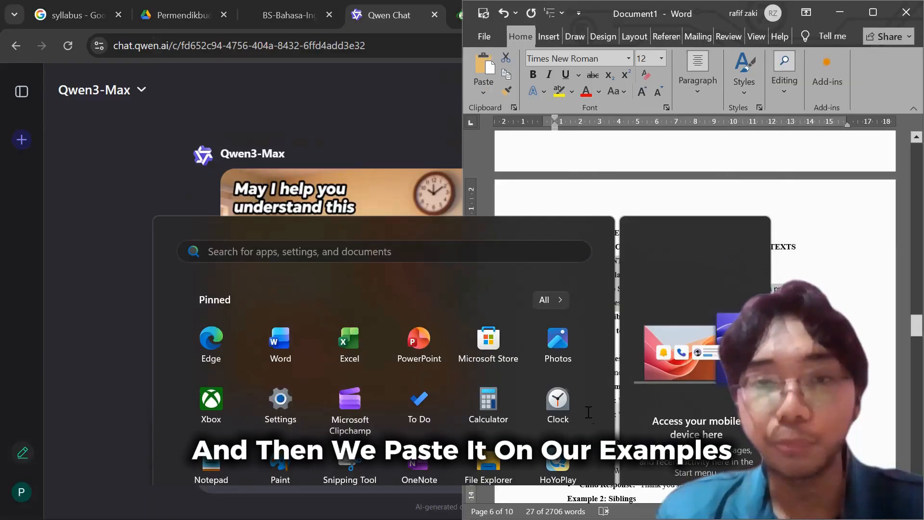
pyautogui.click(701, 340)
pyautogui.scroll(-1, 702, 340)
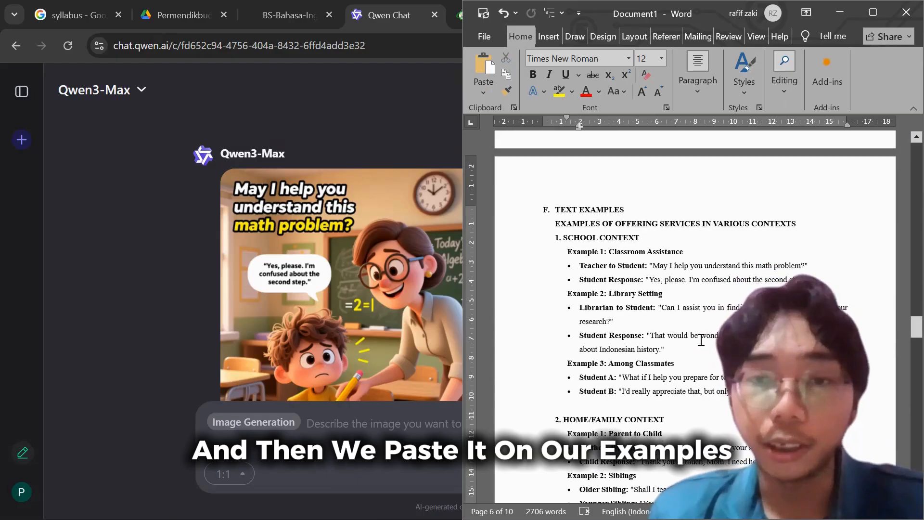
pyautogui.click(687, 250)
pyautogui.press('Return')
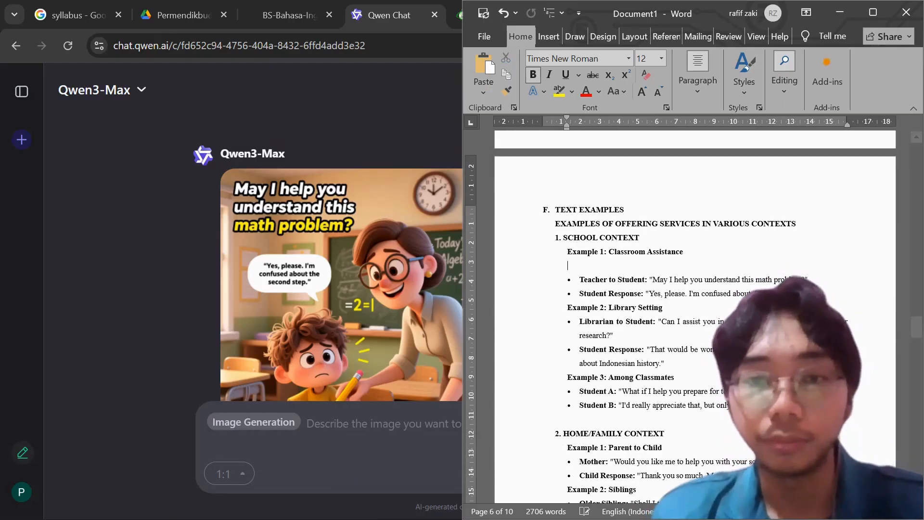
pyautogui.hotkey('ctrl', 'v')
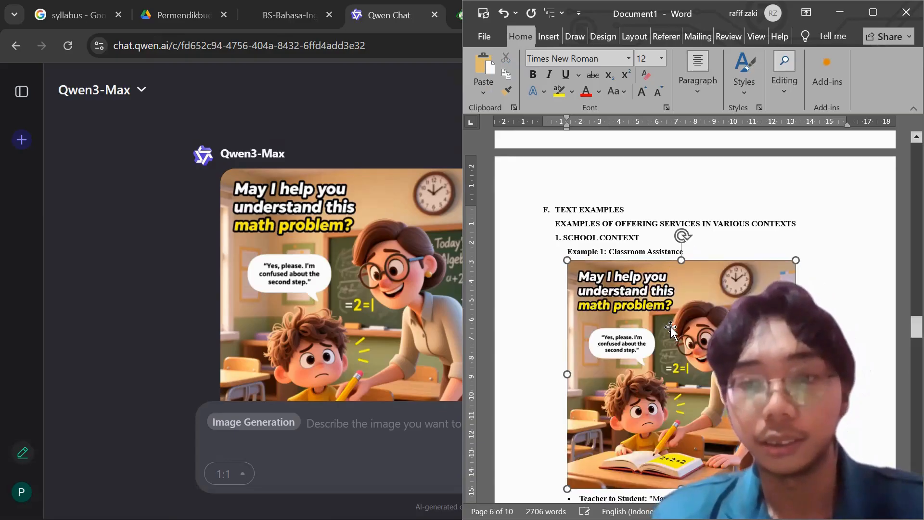
# Scale the pasted classroom image proportionally down to about half its size and deselect it.
pyautogui.scroll(-1, 688, 253)
pyautogui.moveTo(796, 442); pyautogui.dragTo(685, 331)
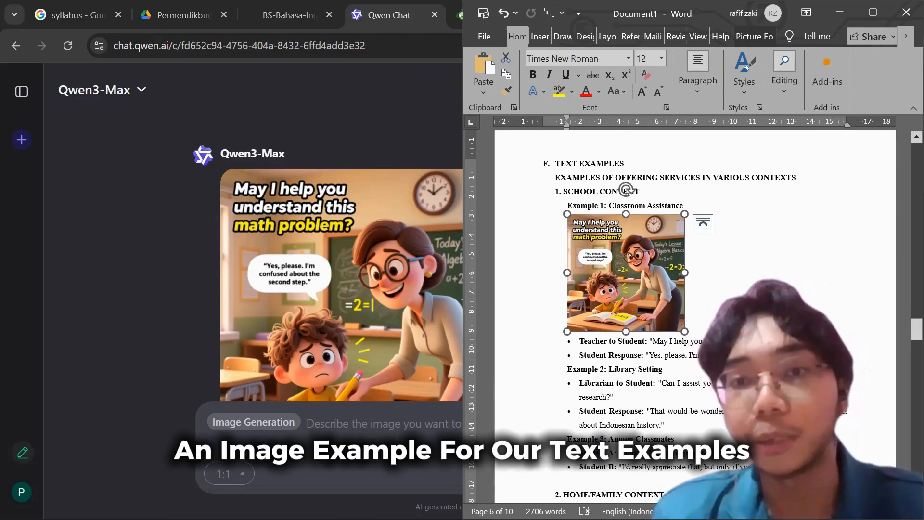
pyautogui.click(725, 294)
pyautogui.scroll(1, 716, 333)
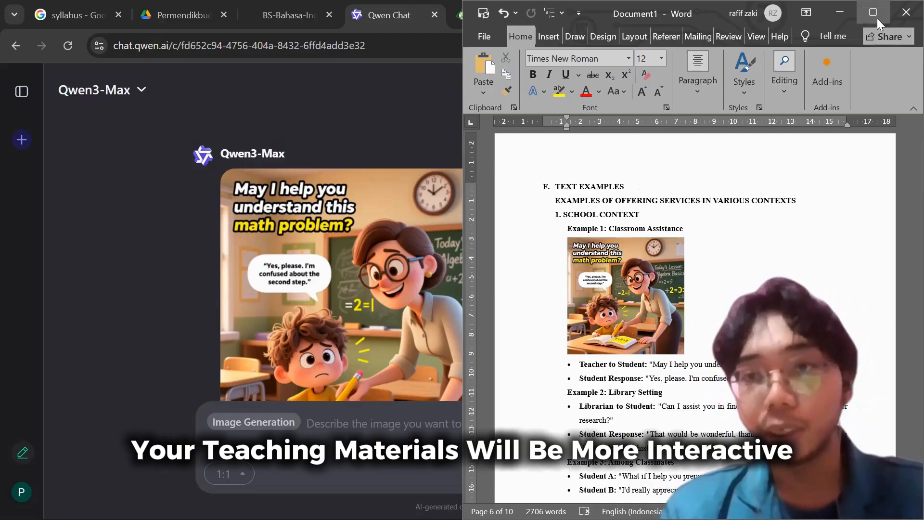
# Maximize the Word window and look over the illustrated Classroom Assistance example.
pyautogui.moveTo(877, 18)
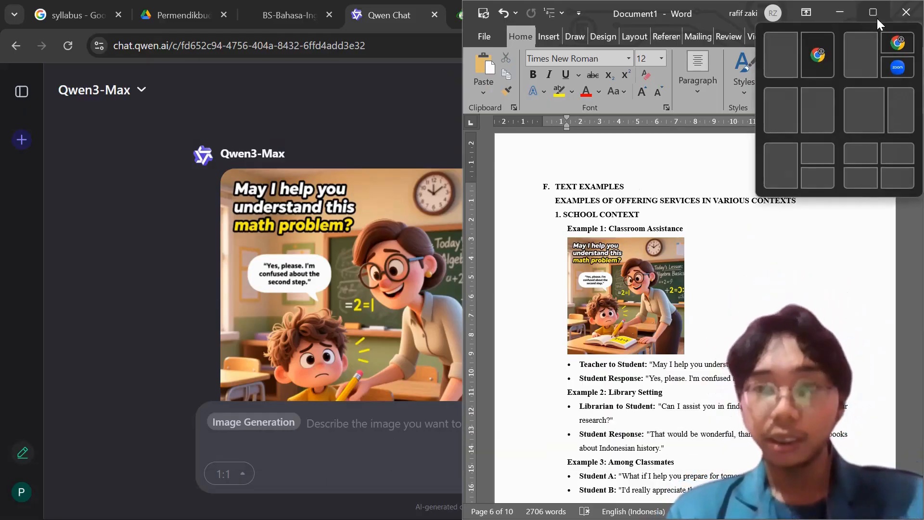
pyautogui.click(877, 19)
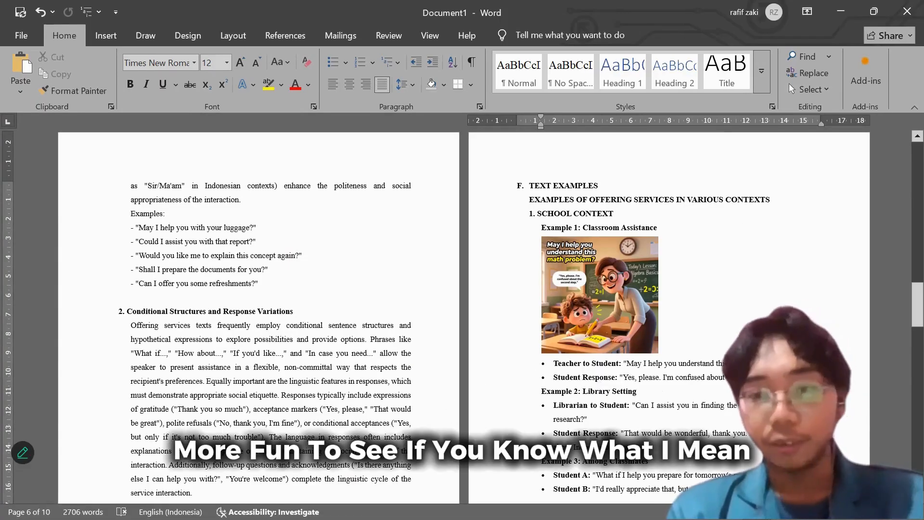
pyautogui.scroll(1, 633, 365)
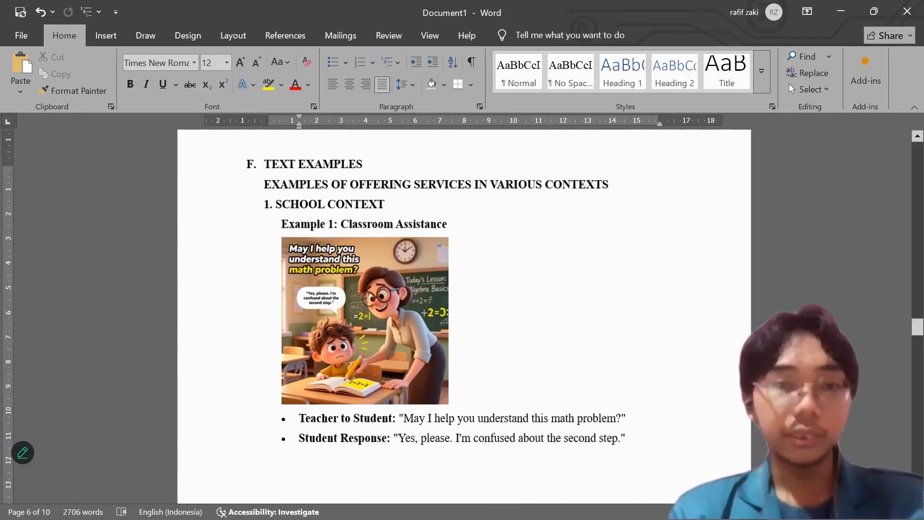
pyautogui.scroll(2, 633, 365)
pyautogui.scroll(-3, 633, 365)
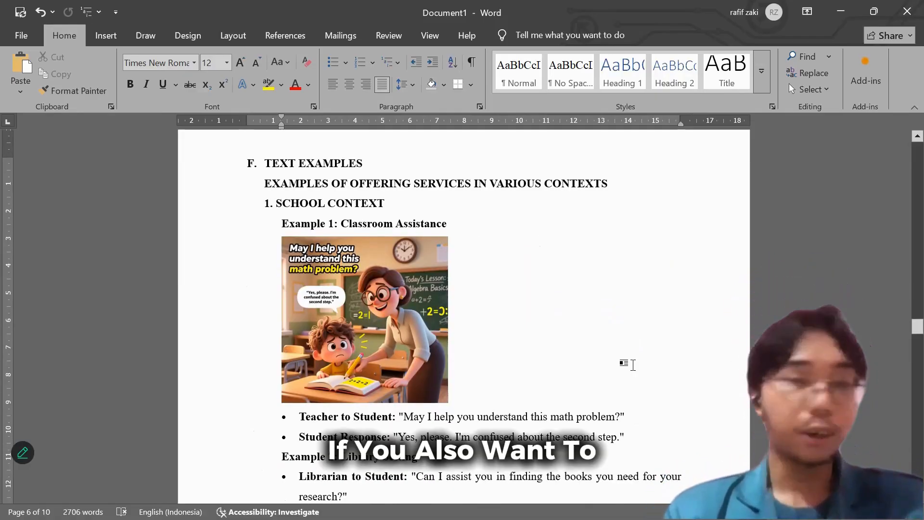
pyautogui.scroll(-1, 634, 365)
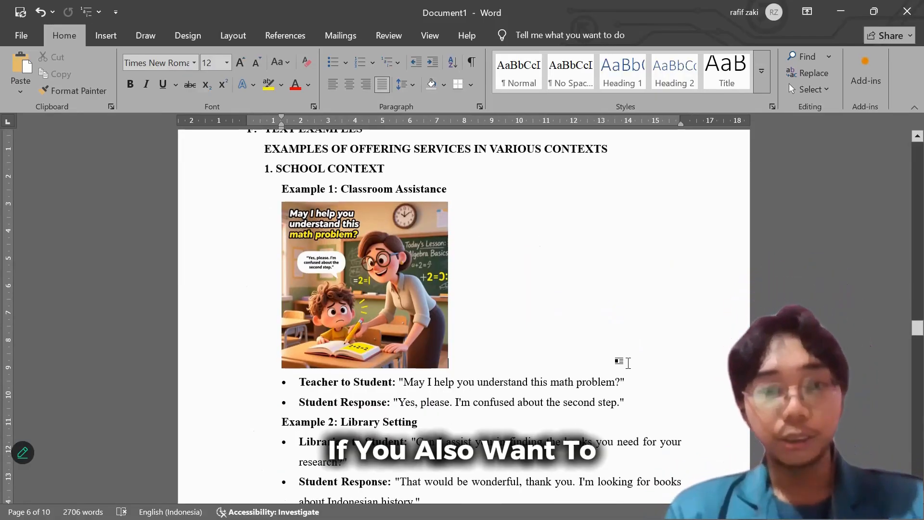
# Copy the first paragraph under "A. UNDERSTANDING INTERPERSONAL TEXT", from "Based on academic research" through the "(Afsari et al., 2021)" citation.
pyautogui.scroll(20, 628, 363)
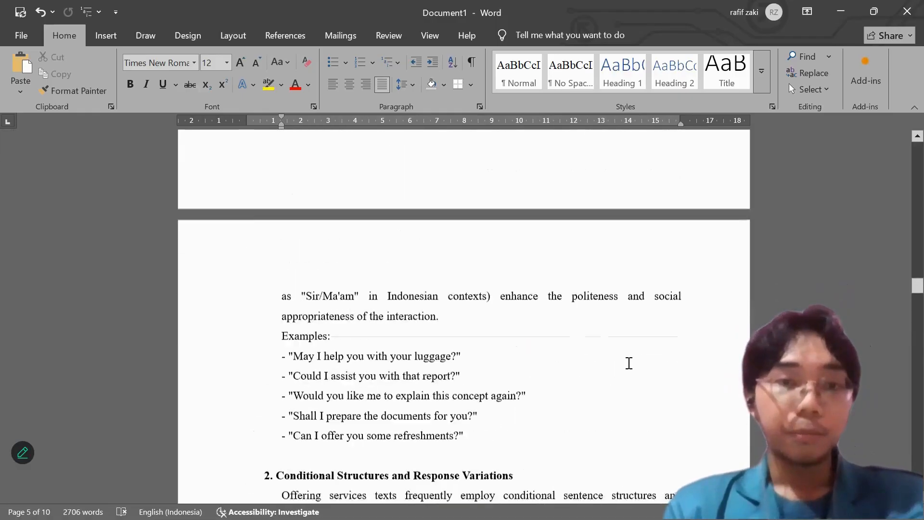
pyautogui.scroll(20, 630, 363)
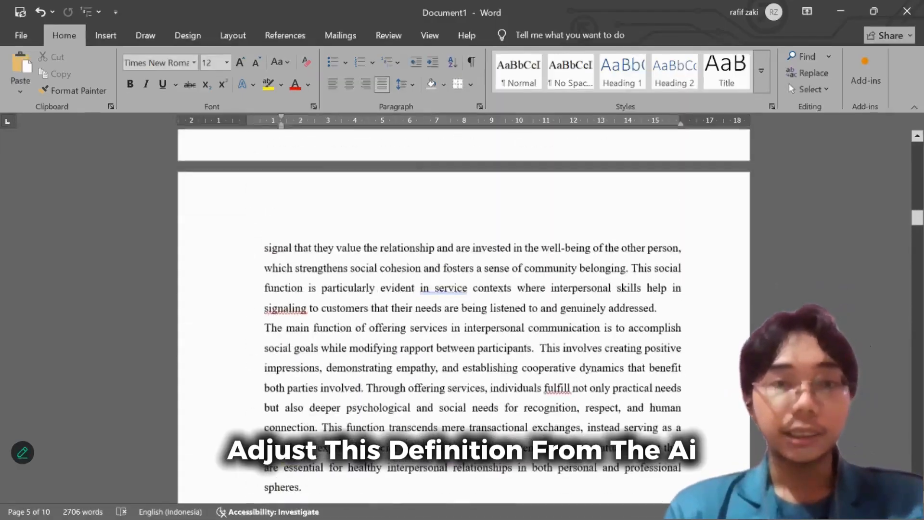
pyautogui.scroll(12, 544, 331)
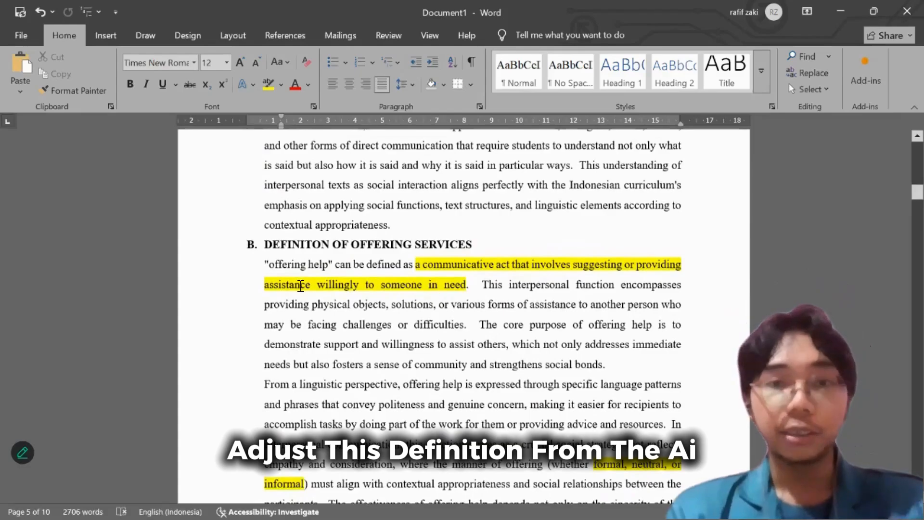
pyautogui.scroll(15, 376, 294)
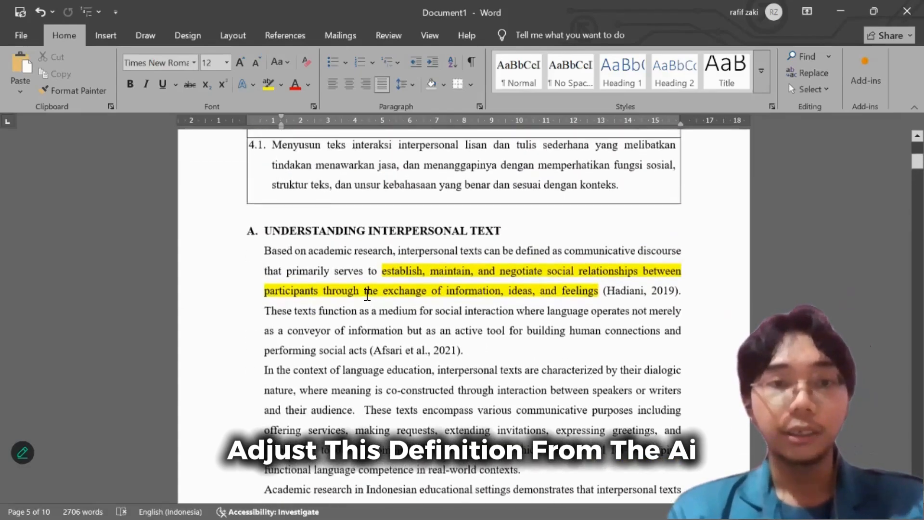
pyautogui.scroll(1, 367, 295)
pyautogui.moveTo(264, 273); pyautogui.dragTo(470, 373)
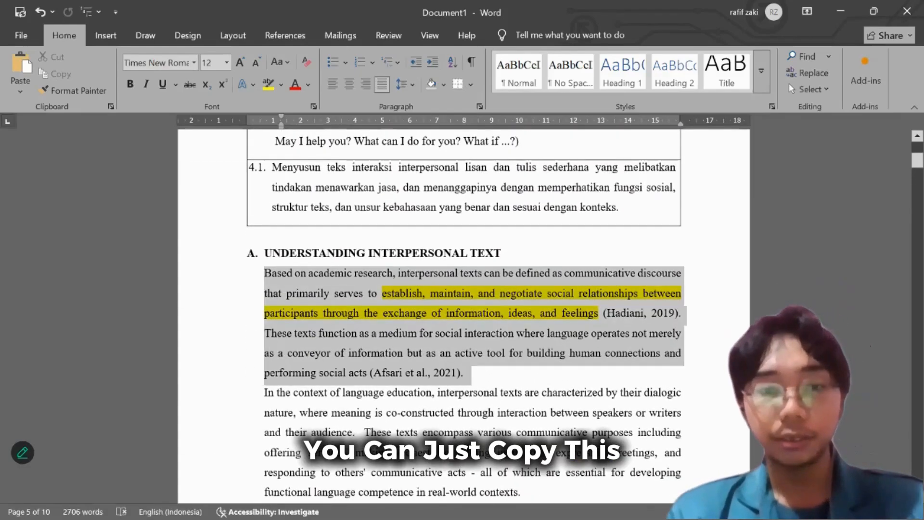
pyautogui.rightClick(375, 326)
pyautogui.click(414, 148)
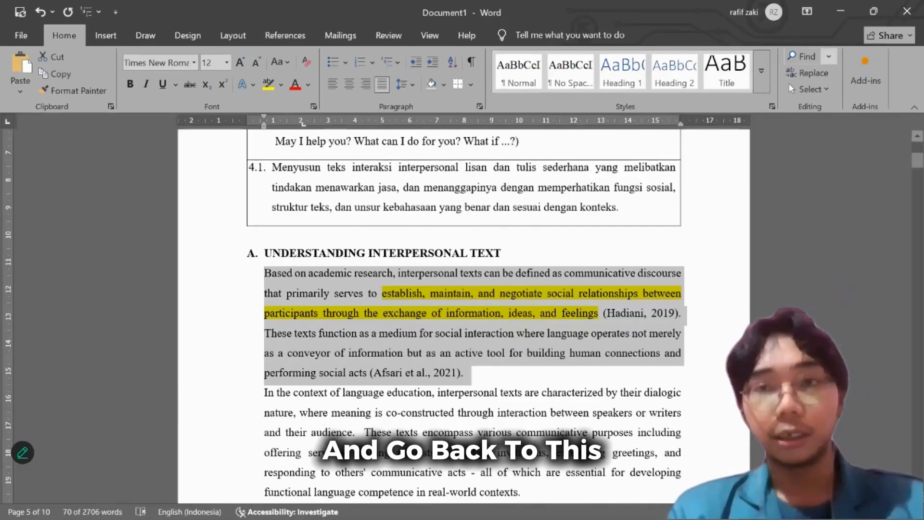
# Switch to DeepL Write in the browser and paste the copied interpersonal text definition as the source text.
pyautogui.click(848, 13)
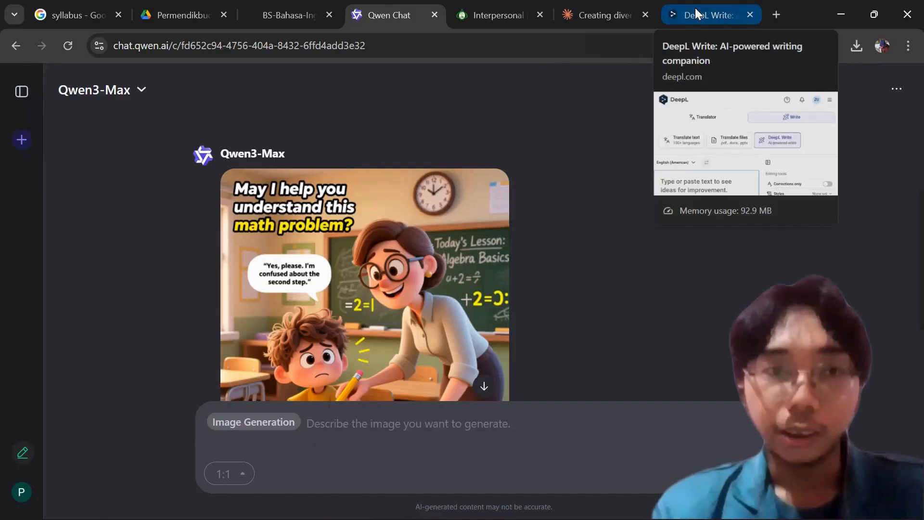
pyautogui.click(695, 8)
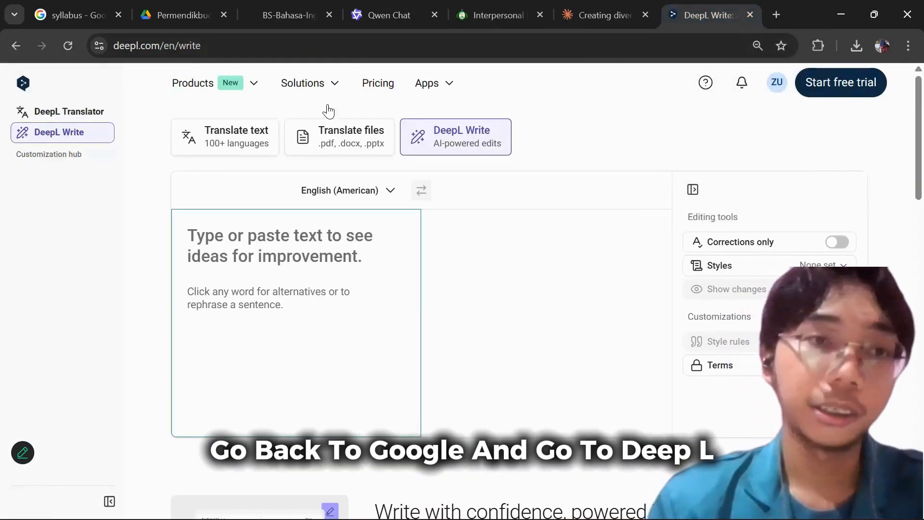
pyautogui.click(193, 82)
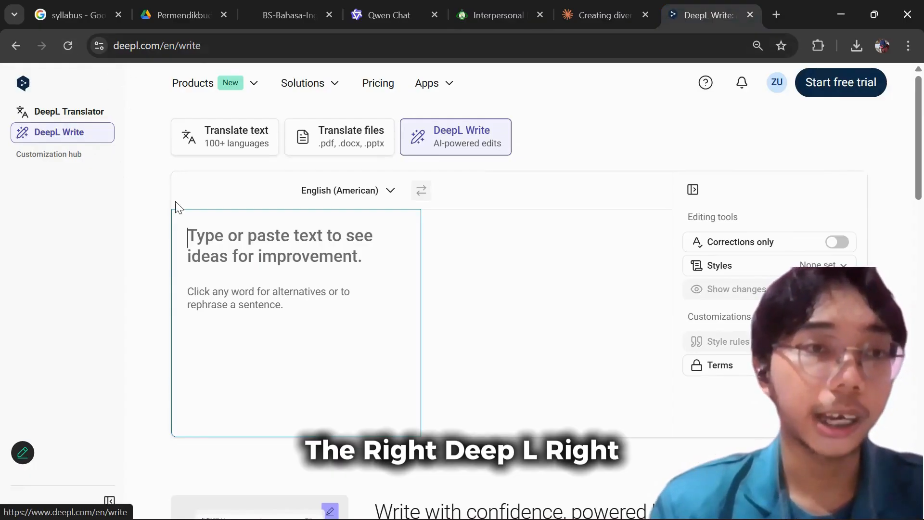
pyautogui.hotkey('ctrl', 'v')
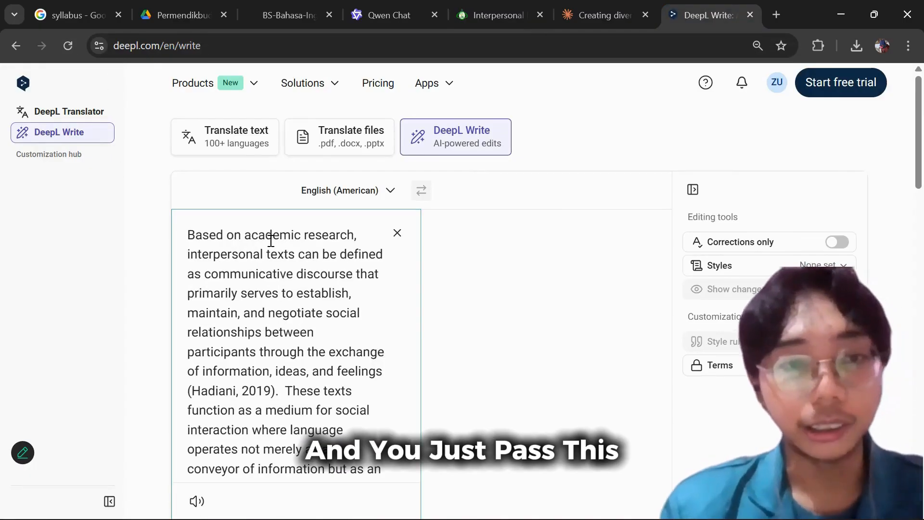
# Try the Simple writing style on the pasted definition and look at the rewritten version.
pyautogui.click(754, 268)
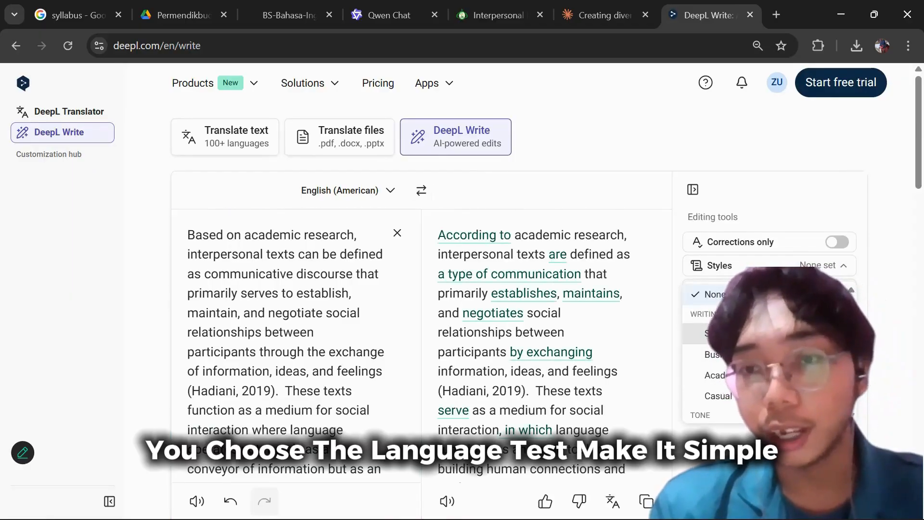
pyautogui.click(693, 332)
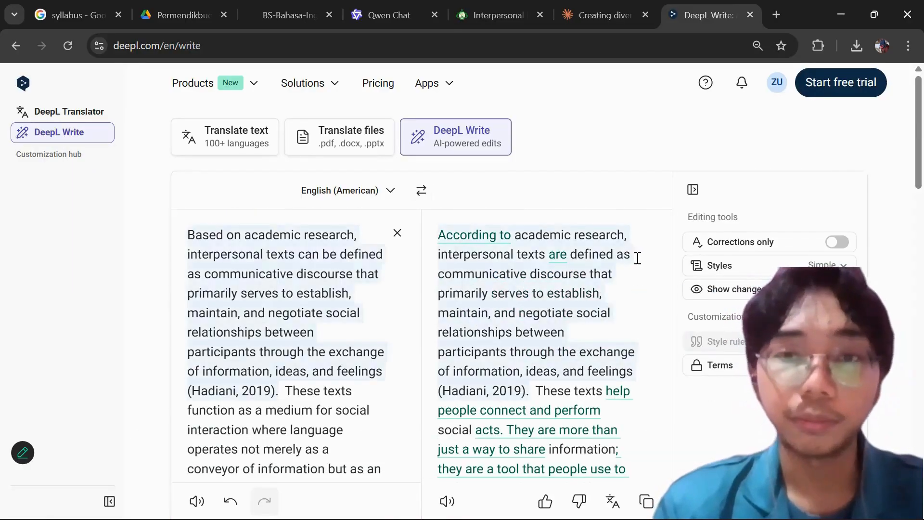
pyautogui.scroll(-2, 746, 213)
# Set the writing style to Academic and compare the rewritten definition with the original.
pyautogui.click(775, 197)
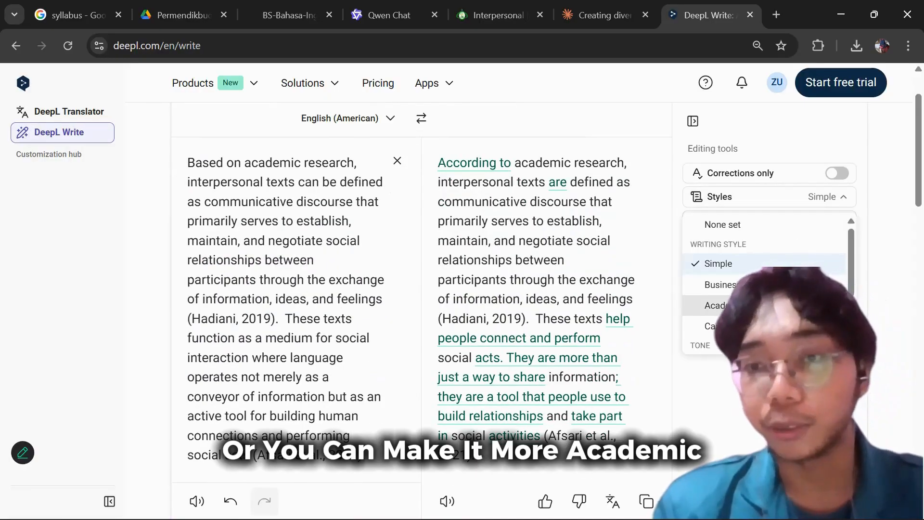
pyautogui.scroll(-2, 747, 233)
pyautogui.click(746, 233)
pyautogui.scroll(2, 554, 265)
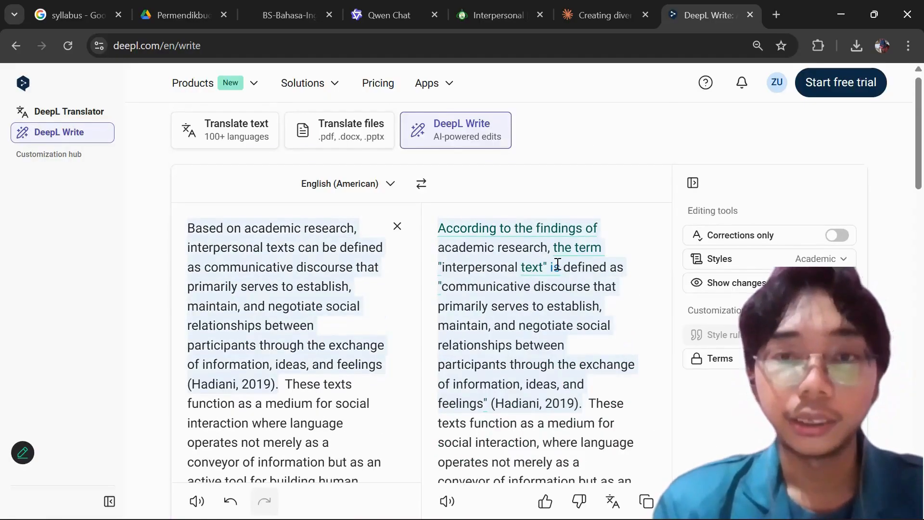
pyautogui.scroll(-4, 558, 264)
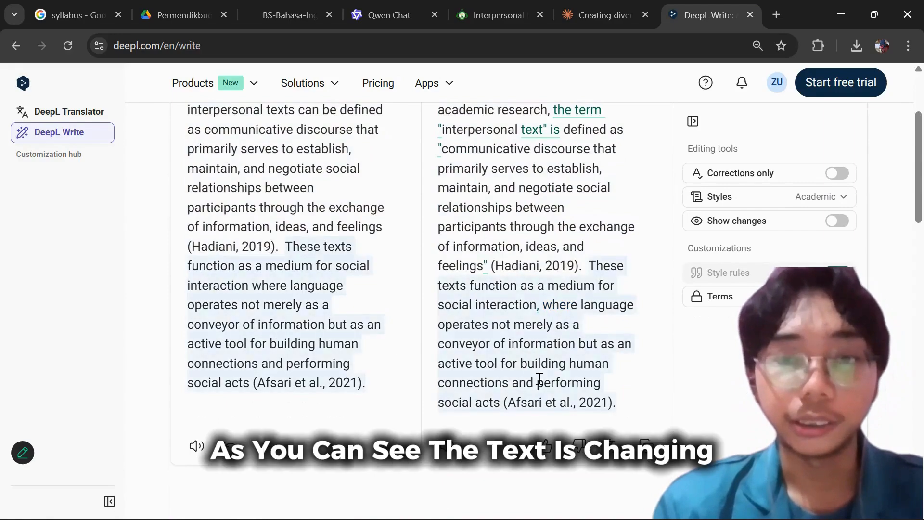
pyautogui.scroll(2, 542, 227)
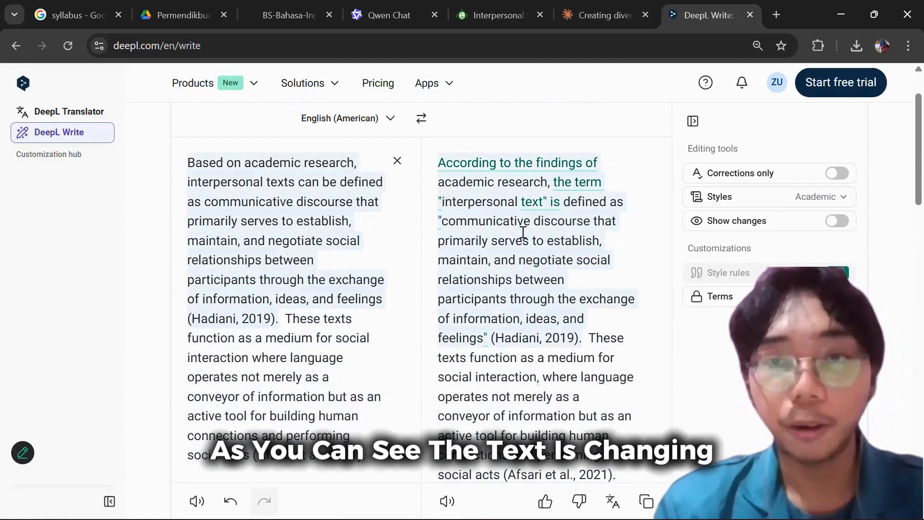
# Rephrase the first rewritten sentence with the alternative beginning "According to the extant academic research".
pyautogui.click(523, 232)
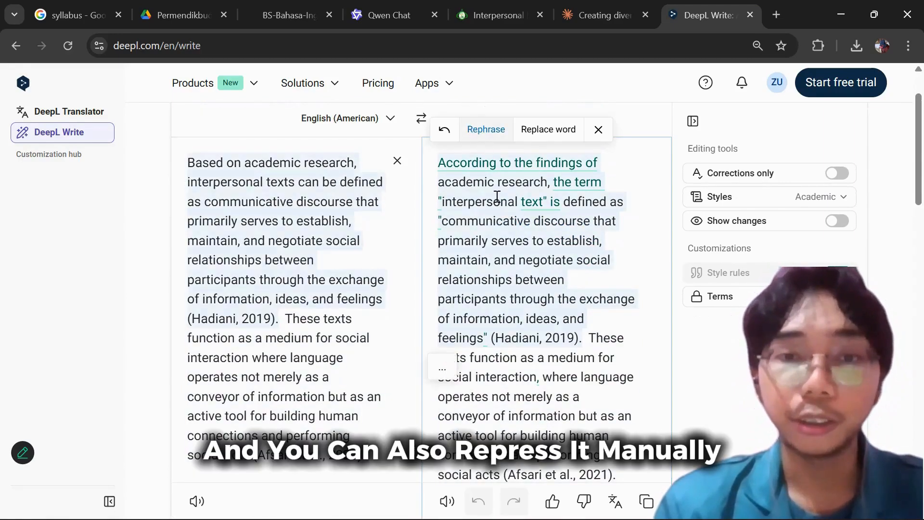
pyautogui.click(482, 135)
pyautogui.scroll(-4, 534, 327)
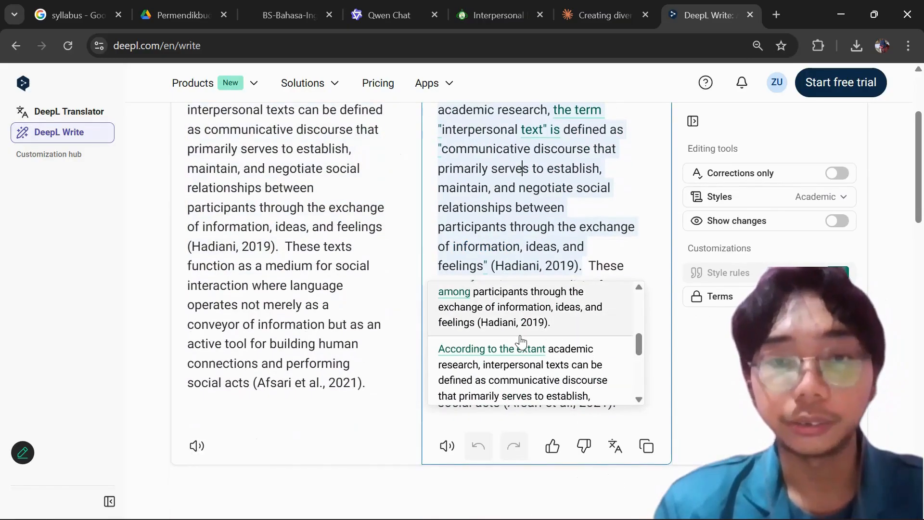
pyautogui.click(519, 356)
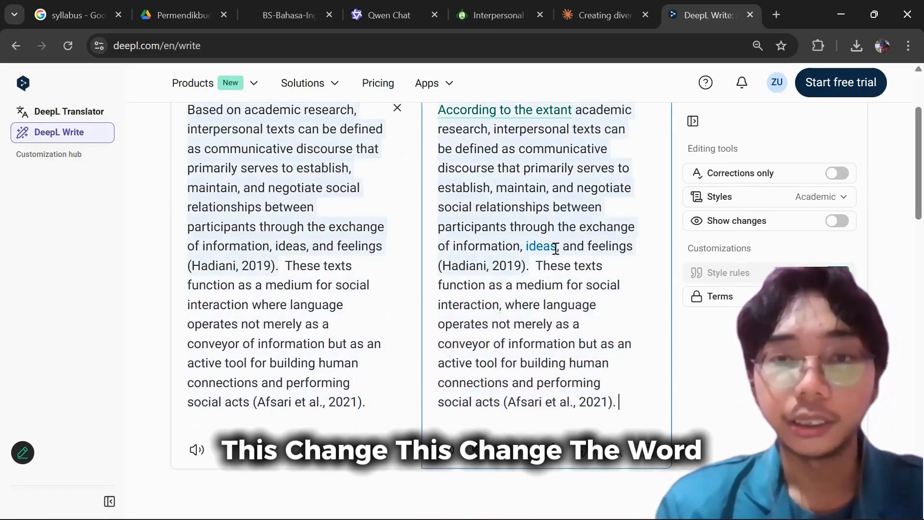
# Replace the word "between" with "amongst" in the rewritten definition's first sentence.
pyautogui.scroll(3, 544, 173)
pyautogui.click(544, 180)
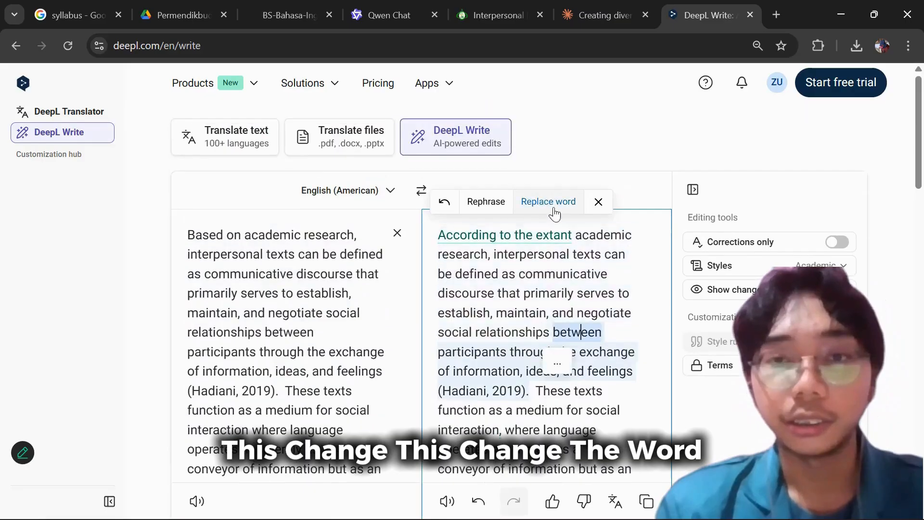
pyautogui.click(590, 317)
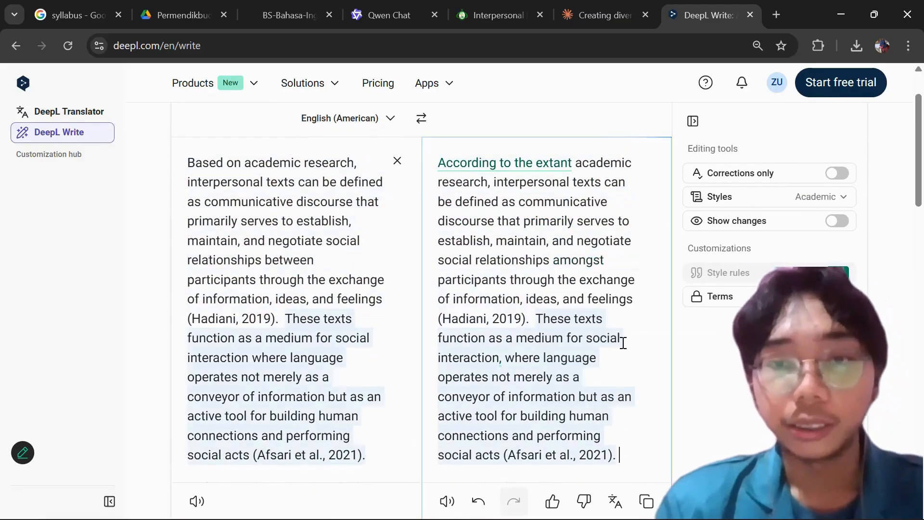
pyautogui.scroll(-3, 621, 341)
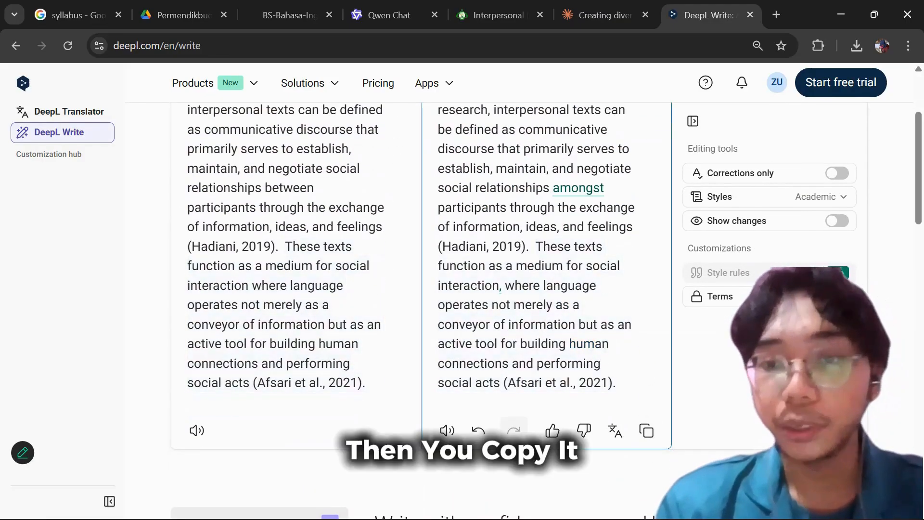
# Copy the rewritten definition and switch to Word to paste it over the selected paragraph under UNDERSTANDING INTERPERSONAL TEXT, dropping its source formatting.
pyautogui.click(647, 430)
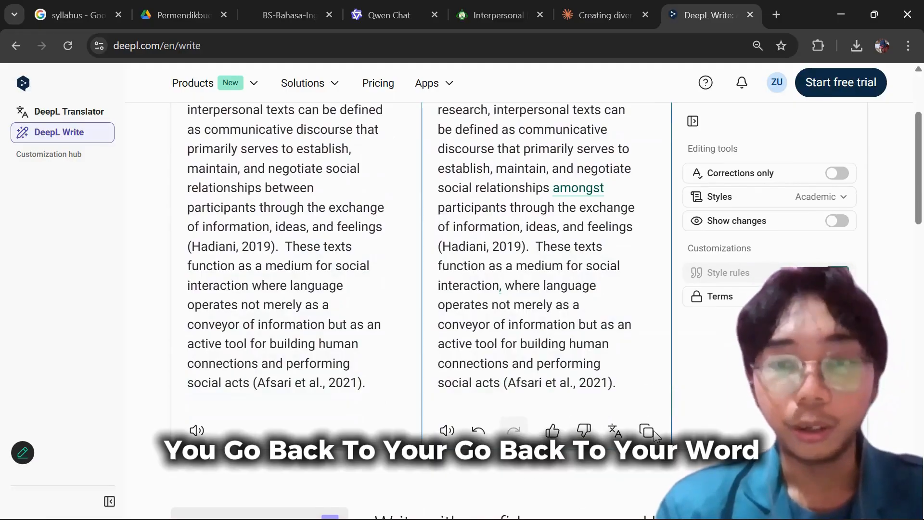
pyautogui.press('super')
pyautogui.moveTo(578, 503)
pyautogui.click(635, 424)
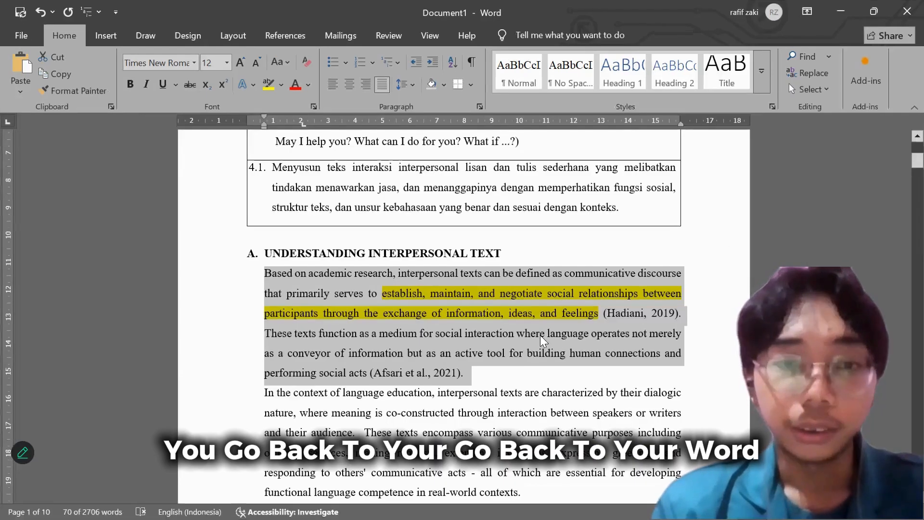
pyautogui.hotkey('ctrl', 'v')
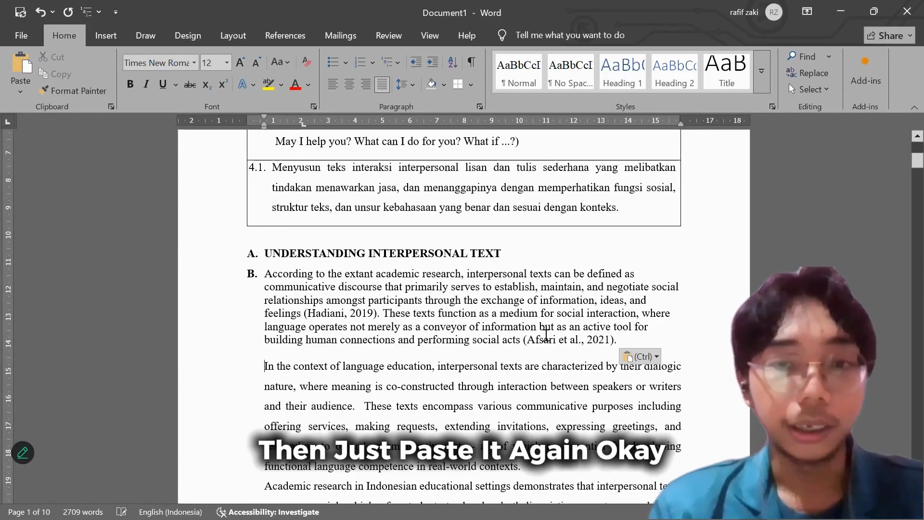
pyautogui.click(656, 357)
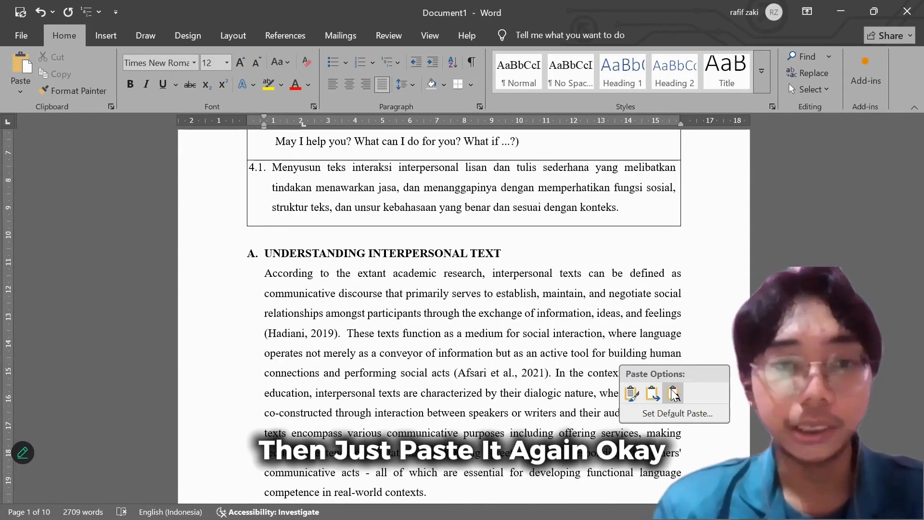
pyautogui.click(653, 394)
pyautogui.scroll(-3, 572, 358)
pyautogui.scroll(2, 571, 358)
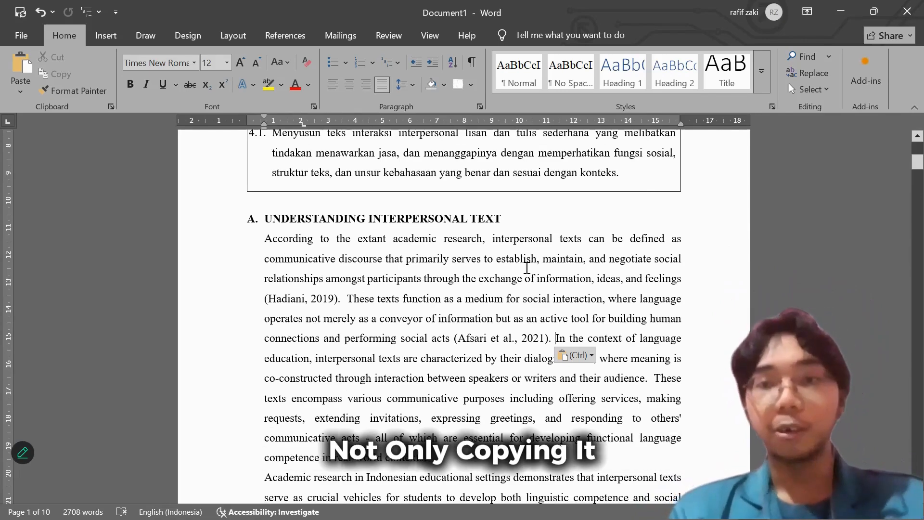
pyautogui.scroll(6, 524, 268)
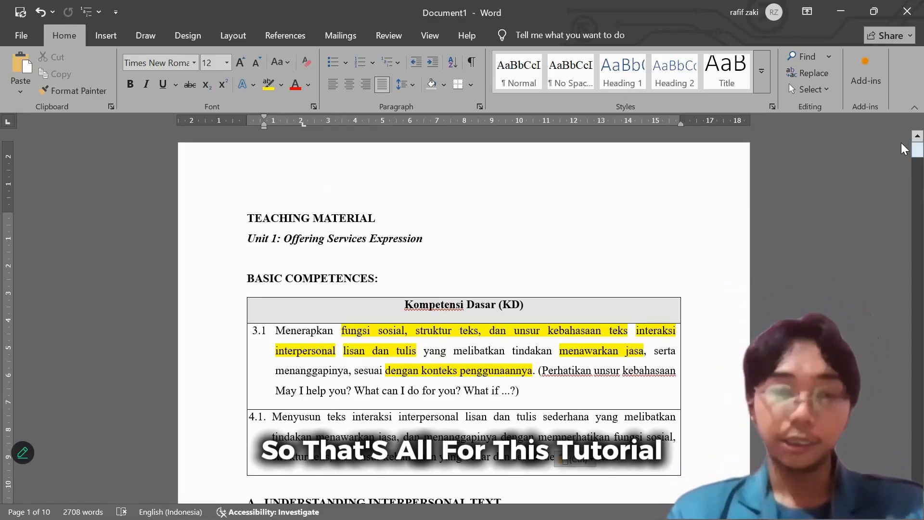
pyautogui.moveTo(903, 148)
pyautogui.mouseDown()
pyautogui.moveTo(903, 486)
pyautogui.moveTo(904, 138)
pyautogui.mouseUp()
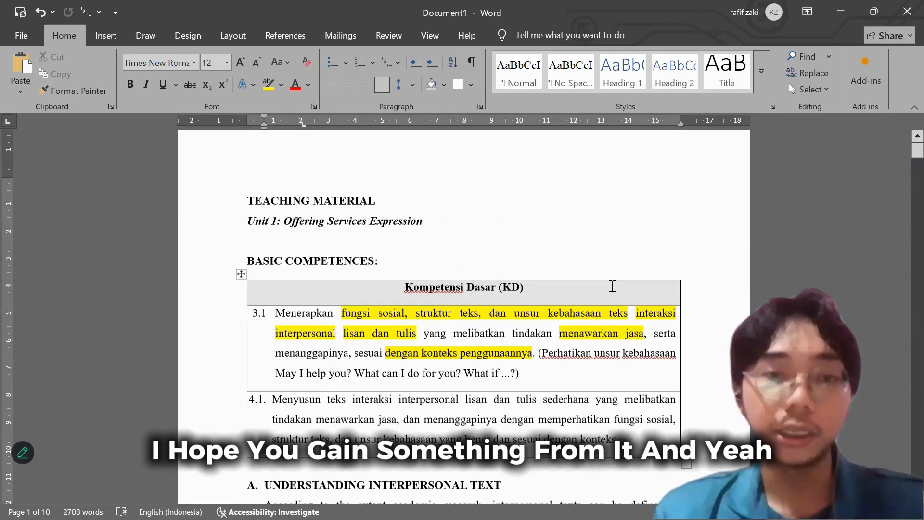
pyautogui.scroll(-2, 574, 300)
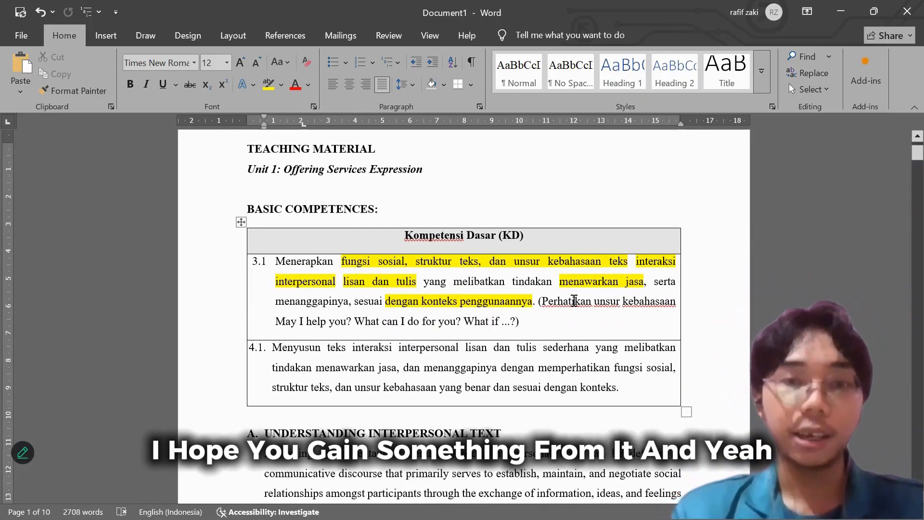